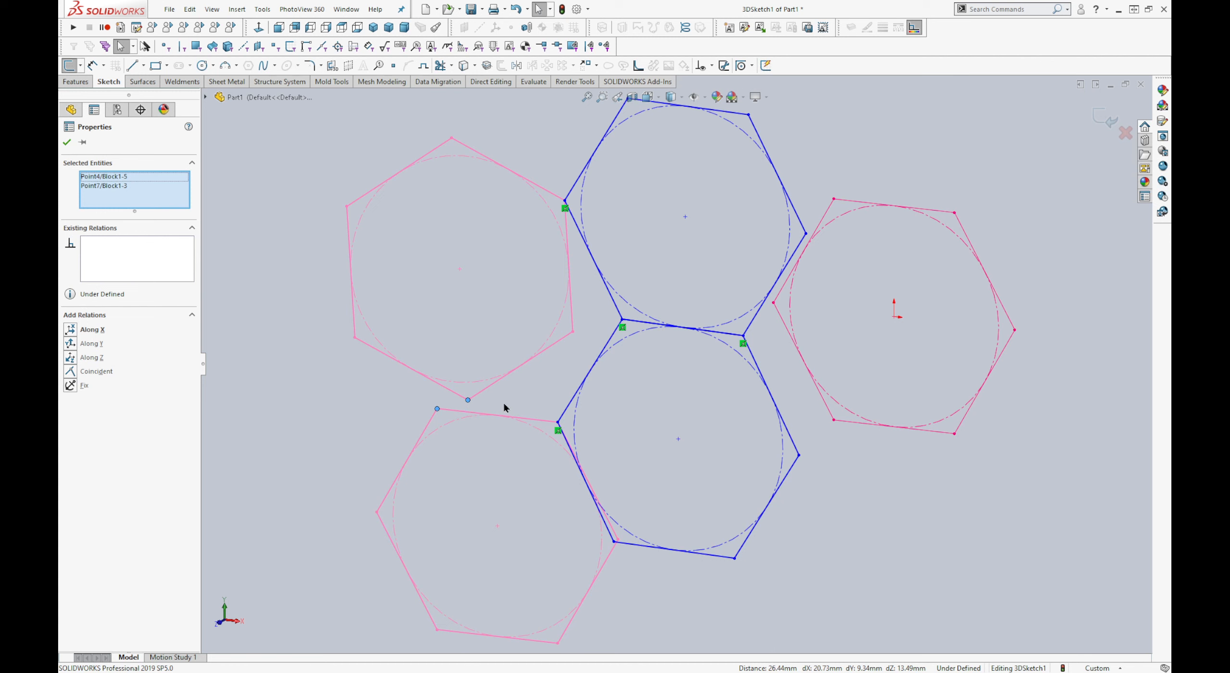
Step: Make the facing corners of the upper-left and lower-left hexagon blocks coincident, and pull the linked hexagons apart
{"action": "left_click", "coordinate": [504, 408]}
{"action": "left_click", "coordinate": [573, 332]}
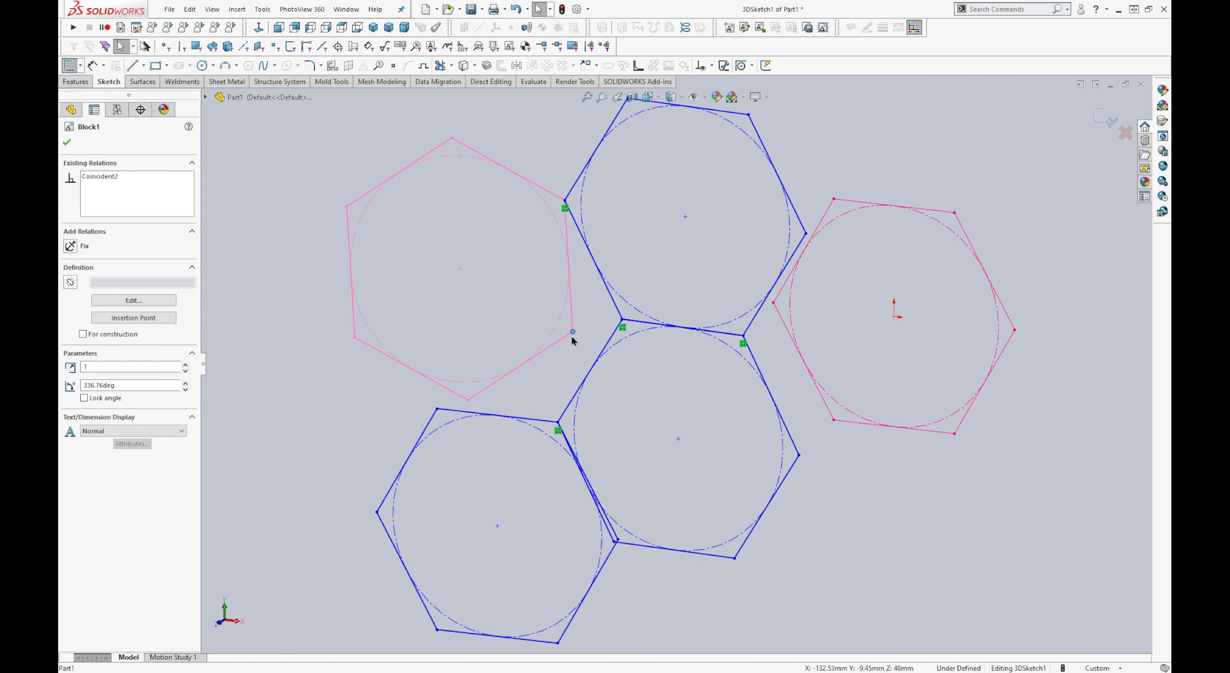
{"action": "left_click", "coordinate": [437, 409], "text": "ctrl"}
{"action": "left_click", "coordinate": [524, 341]}
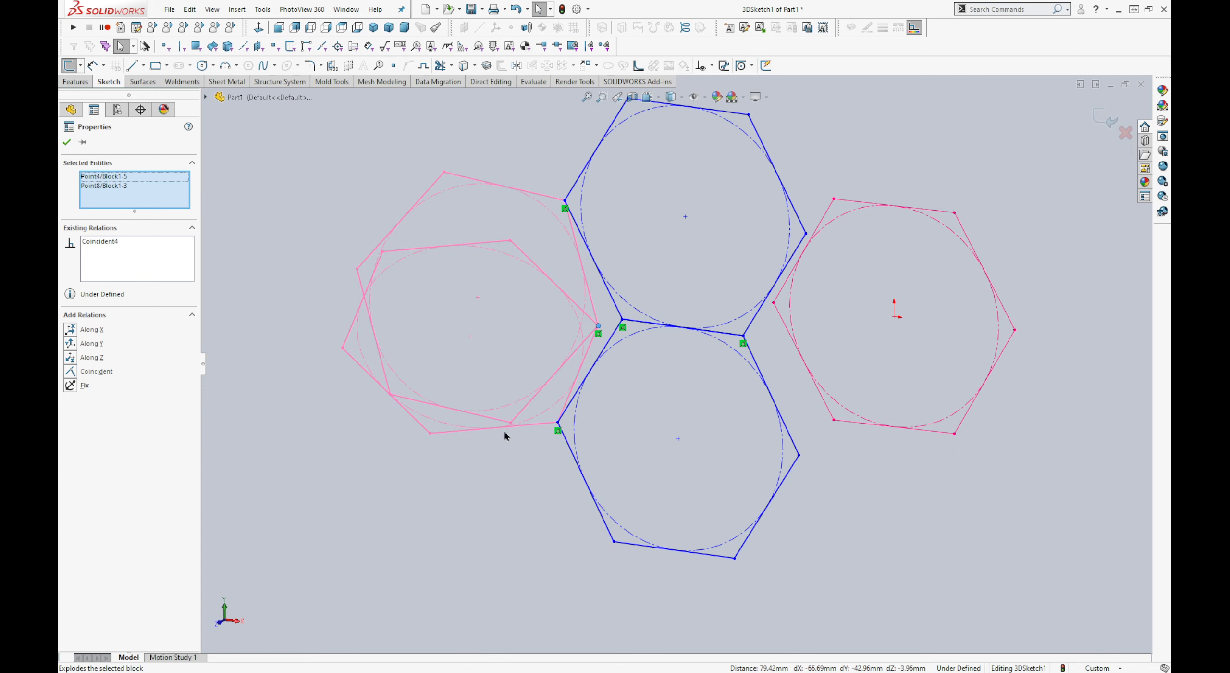
{"action": "left_click", "coordinate": [494, 496]}
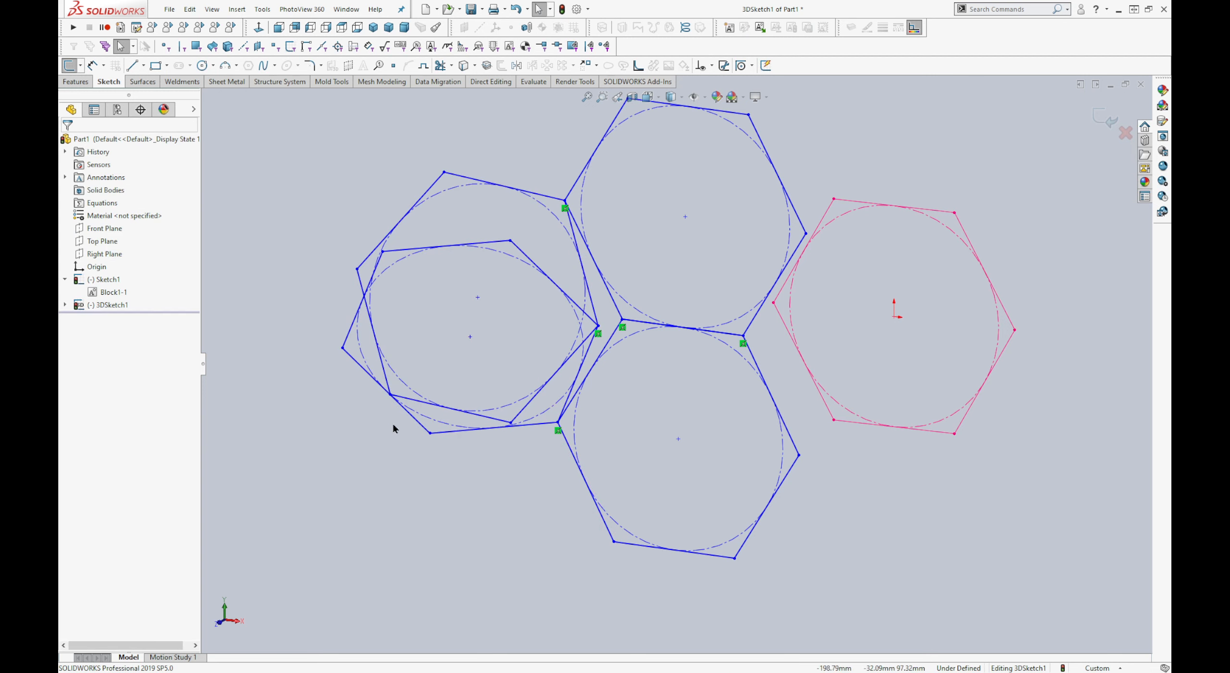
{"action": "left_click_drag", "start_coordinate": [393, 428], "coordinate": [247, 266]}
{"action": "left_click", "coordinate": [513, 343]}
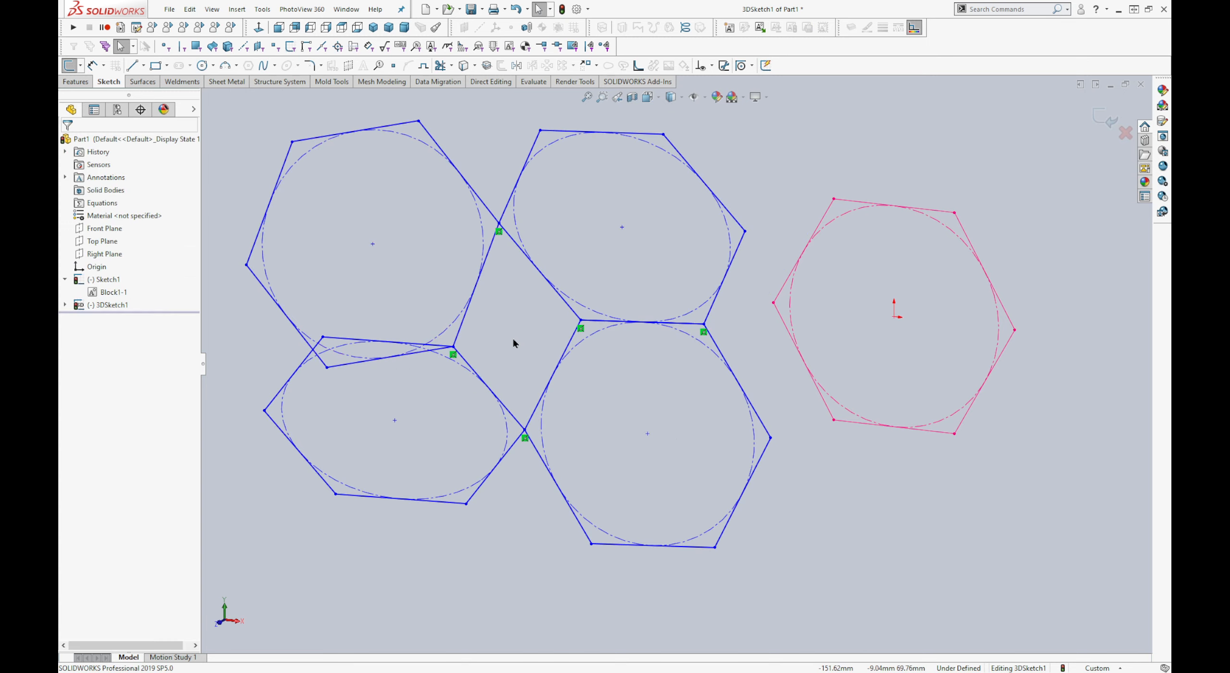
Step: Paste another hexagon block beside the ball and make its upper-left corner coincident with the free corner at the ball's upper opening
{"action": "mouse_move", "coordinate": [513, 343]}
{"action": "middle_mouse_down"}
{"action": "mouse_move", "coordinate": [557, 370]}
{"action": "mouse_move", "coordinate": [615, 253]}
{"action": "mouse_move", "coordinate": [541, 387]}
{"action": "mouse_move", "coordinate": [516, 464]}
{"action": "mouse_move", "coordinate": [538, 420]}
{"action": "mouse_move", "coordinate": [742, 401]}
{"action": "mouse_move", "coordinate": [795, 471]}
{"action": "mouse_move", "coordinate": [705, 505]}
{"action": "mouse_move", "coordinate": [752, 485]}
{"action": "middle_mouse_up"}
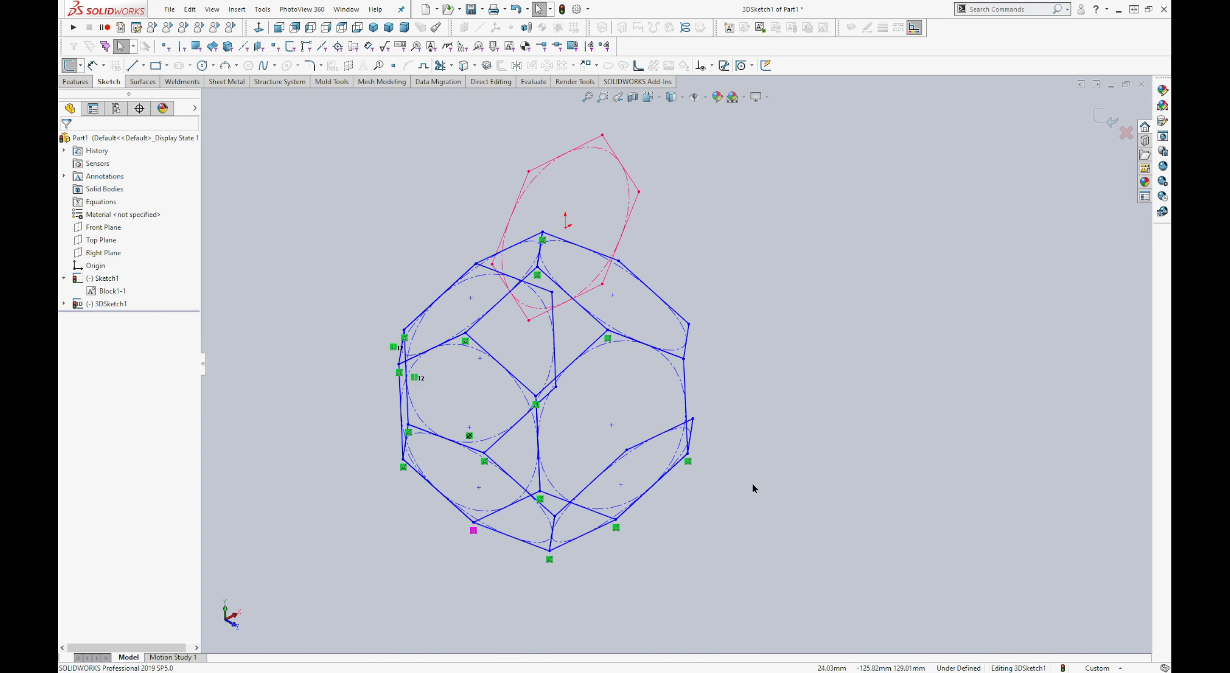
{"action": "key", "text": "ctrl+v"}
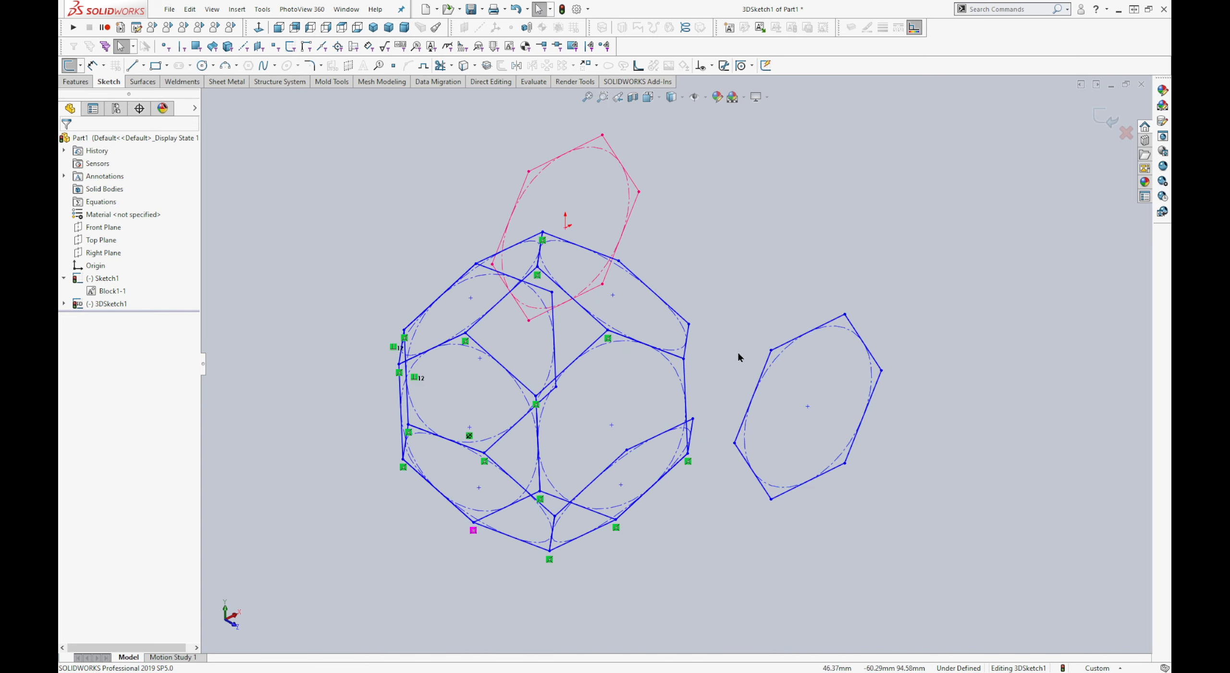
{"action": "left_click", "coordinate": [771, 353]}
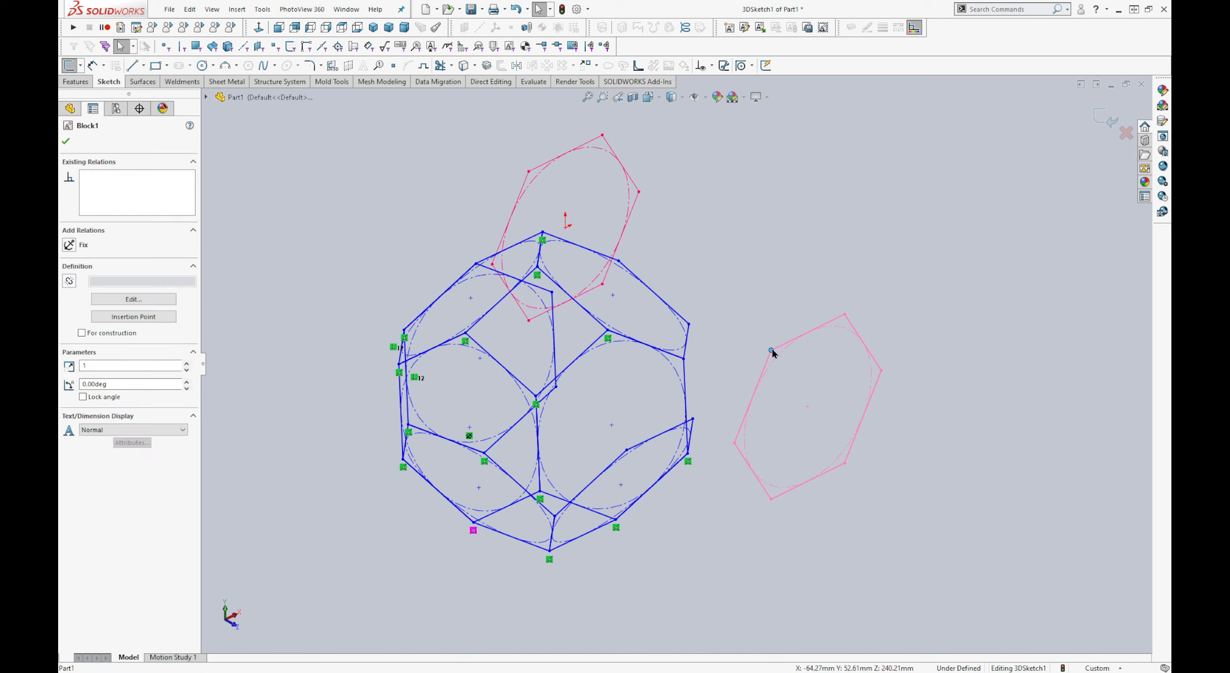
{"action": "left_click", "coordinate": [551, 292], "text": "ctrl"}
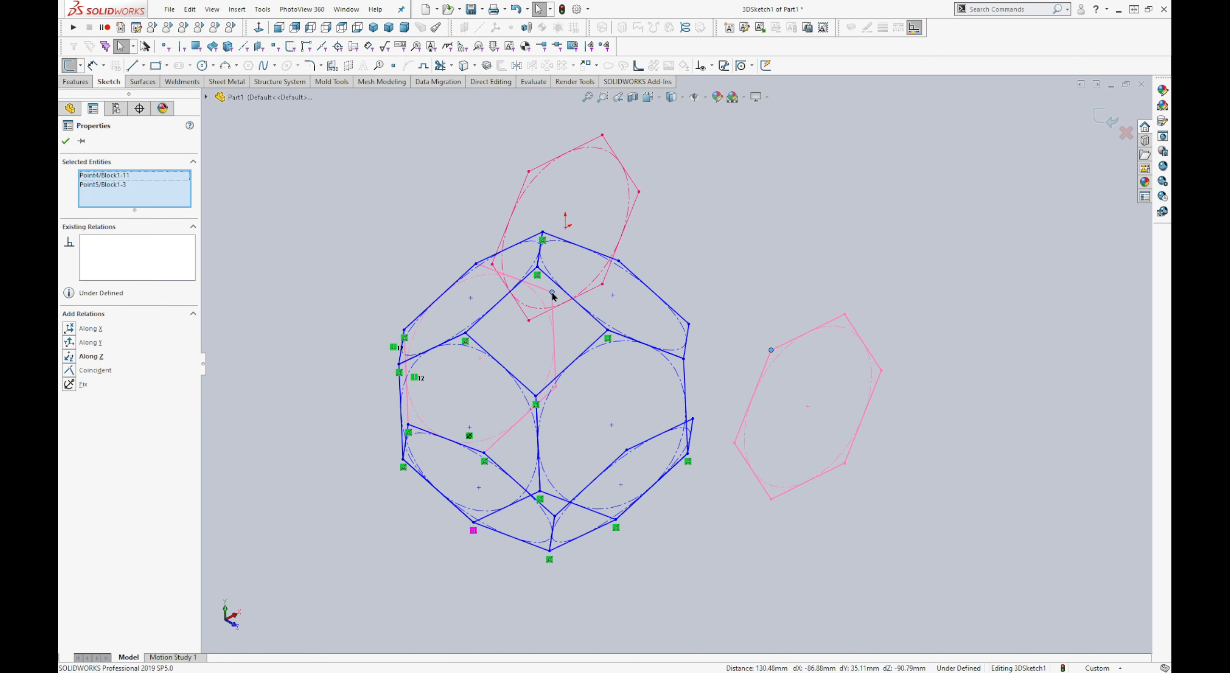
{"action": "left_click", "coordinate": [633, 225]}
{"action": "left_click", "coordinate": [800, 321]}
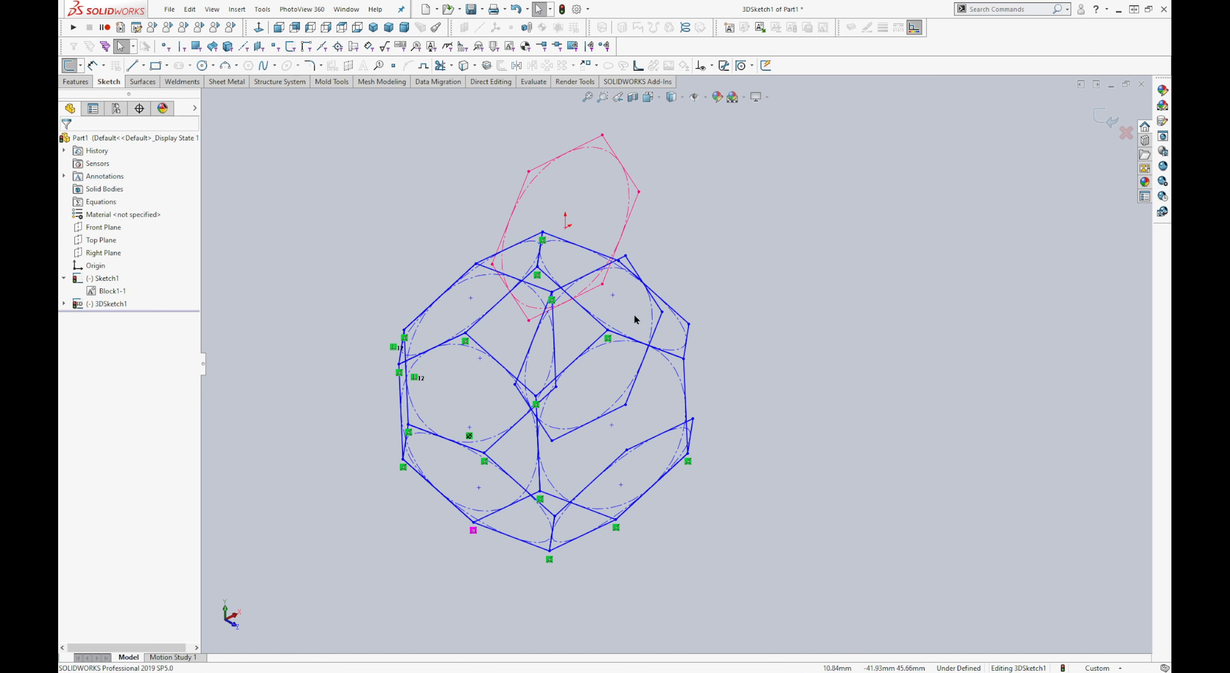
Step: Make two more corners of the pasted hexagon coincident with the free corners of the neighbouring upper and lower hexagons
{"action": "left_click", "coordinate": [666, 315]}
{"action": "left_click", "coordinate": [688, 324], "text": "ctrl"}
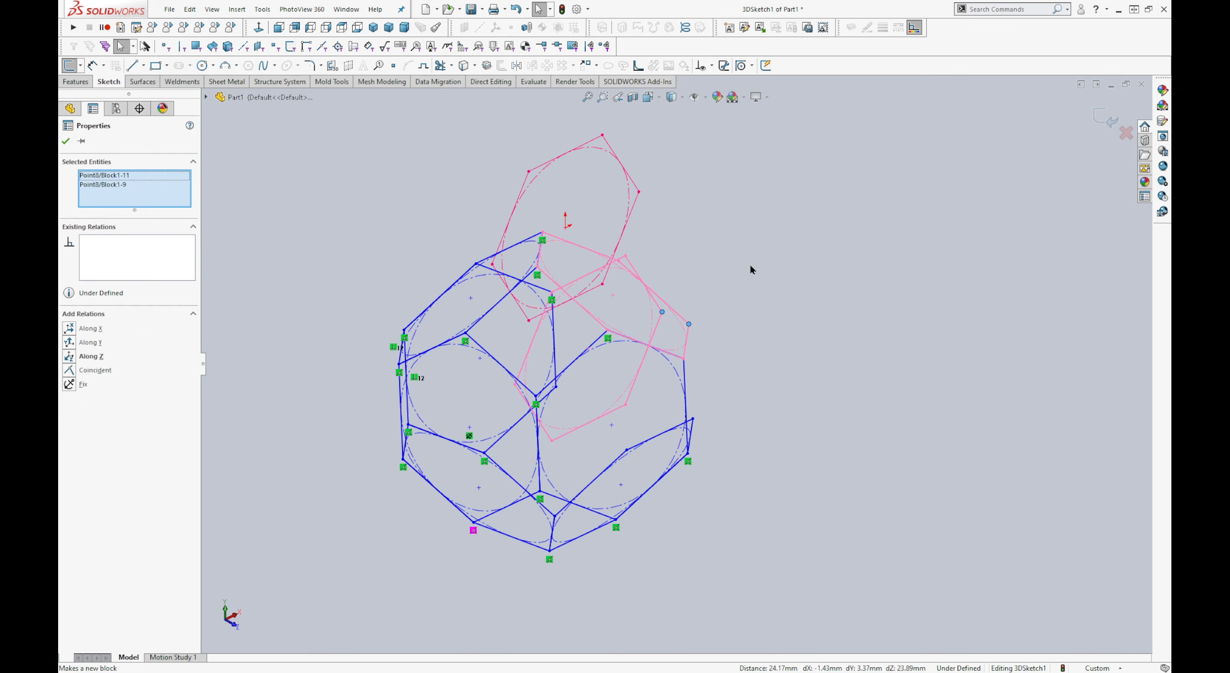
{"action": "left_click", "coordinate": [774, 252]}
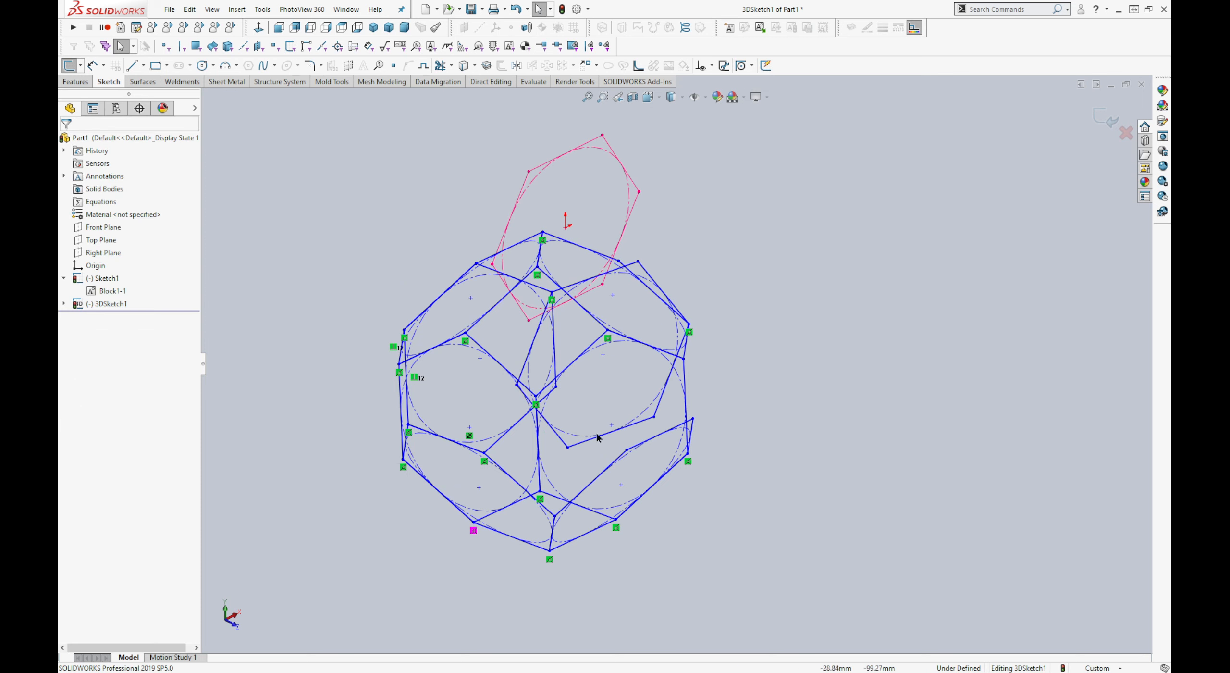
{"action": "left_click", "coordinate": [569, 451]}
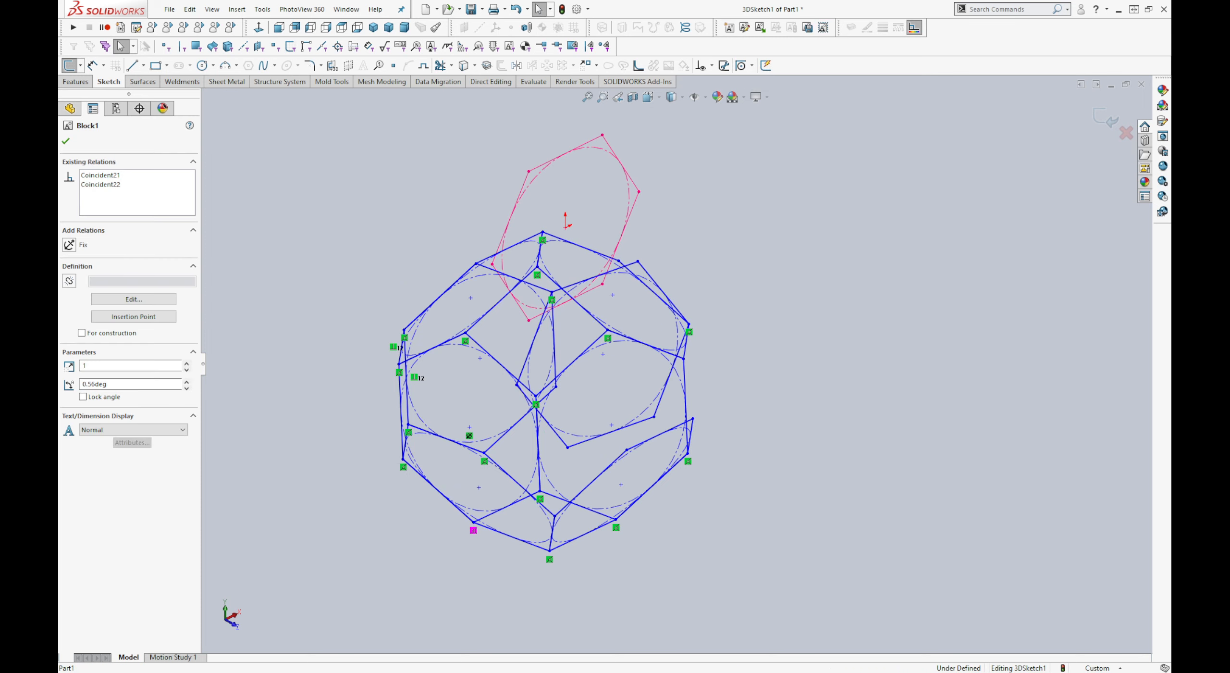
{"action": "left_click", "coordinate": [627, 452], "text": "ctrl"}
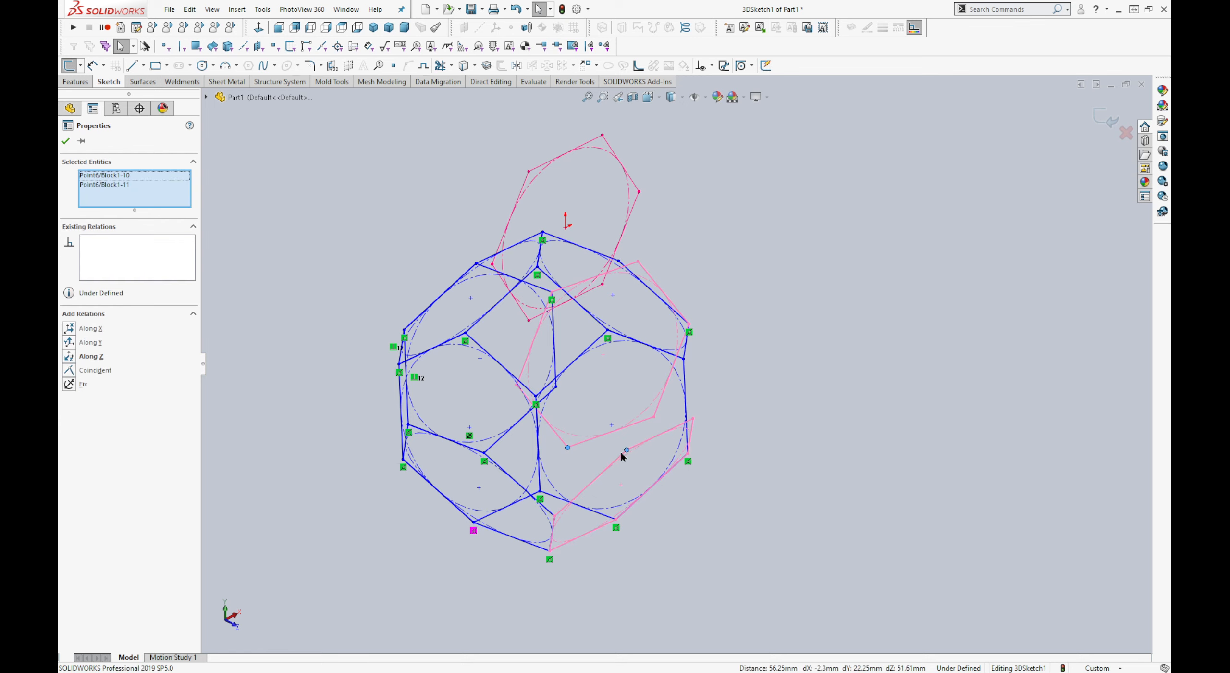
{"action": "left_click", "coordinate": [715, 379]}
{"action": "left_click", "coordinate": [774, 279]}
Step: Draw a line between two diametrically opposite vertices of the hexagon ball and convert it to construction geometry
{"action": "mouse_move", "coordinate": [766, 275]}
{"action": "middle_mouse_down"}
{"action": "mouse_move", "coordinate": [596, 159]}
{"action": "mouse_move", "coordinate": [557, 261]}
{"action": "mouse_move", "coordinate": [538, 203]}
{"action": "mouse_move", "coordinate": [571, 365]}
{"action": "mouse_move", "coordinate": [563, 325]}
{"action": "middle_mouse_up"}
{"action": "key", "text": "l"}
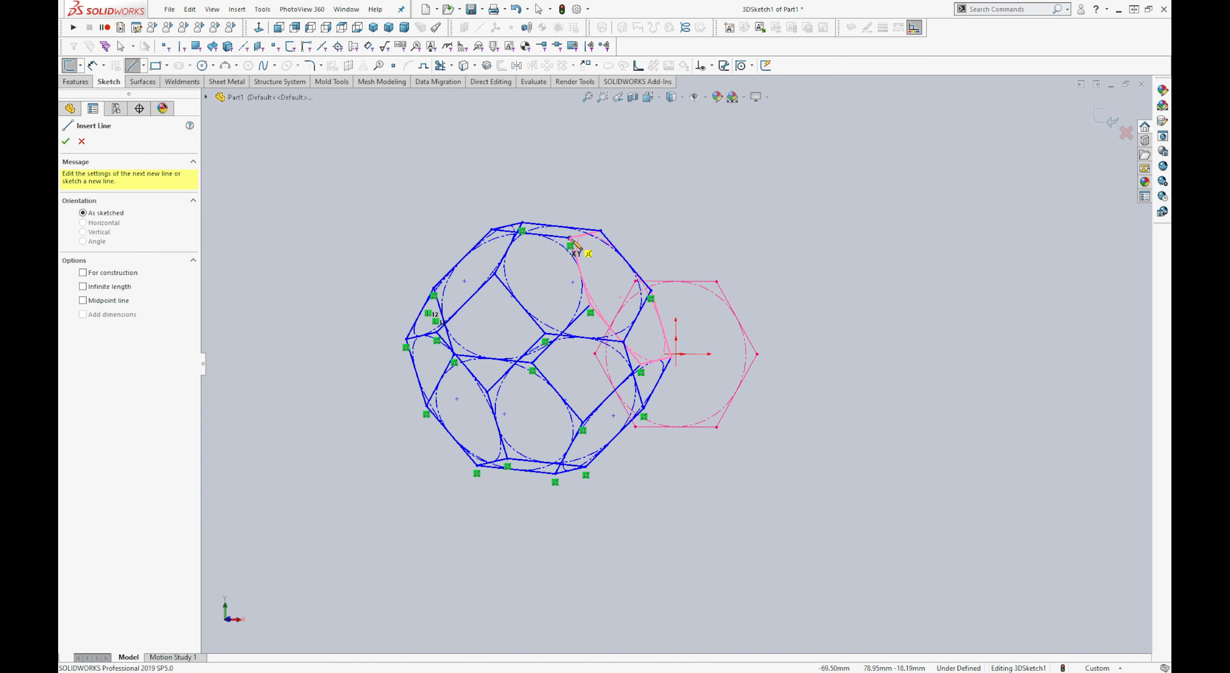
{"action": "left_click", "coordinate": [570, 238]}
{"action": "left_click", "coordinate": [508, 450]}
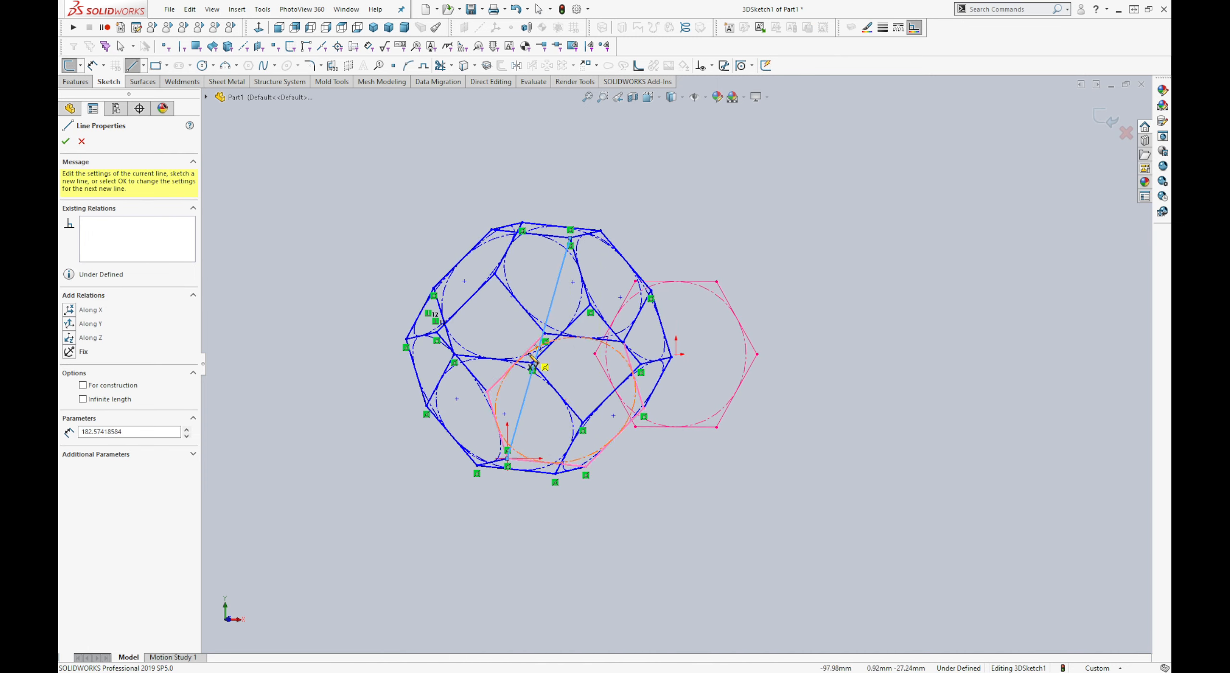
{"action": "key", "text": "Escape"}
{"action": "left_click", "coordinate": [559, 281]}
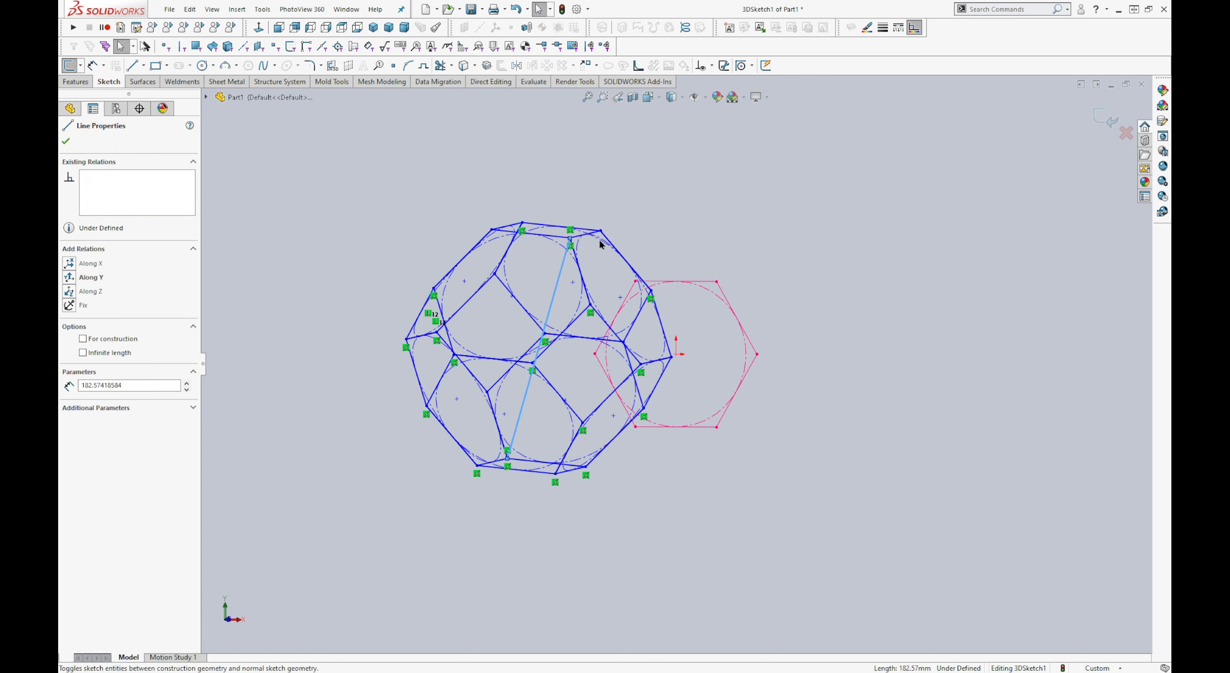
Step: Add a Midpoint relation between the diagonal construction line and the origin, and close the 3D sketch
{"action": "left_click", "coordinate": [561, 307]}
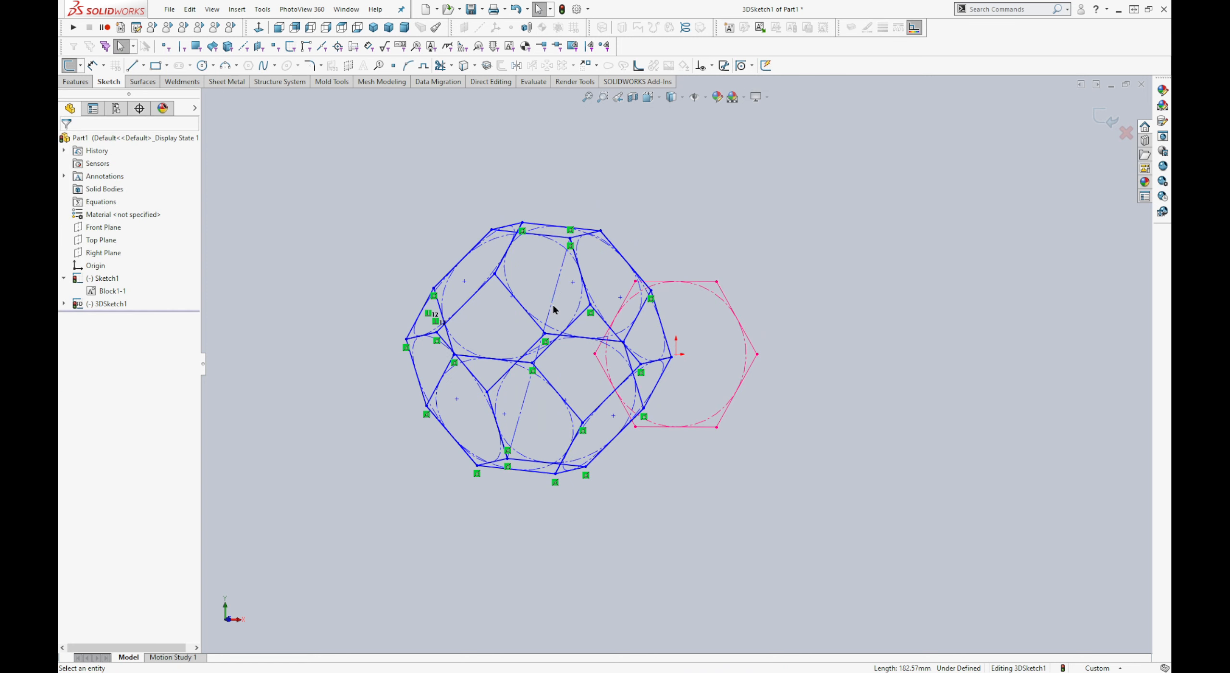
{"action": "middle_click_drag", "start_coordinate": [684, 380], "coordinate": [650, 414]}
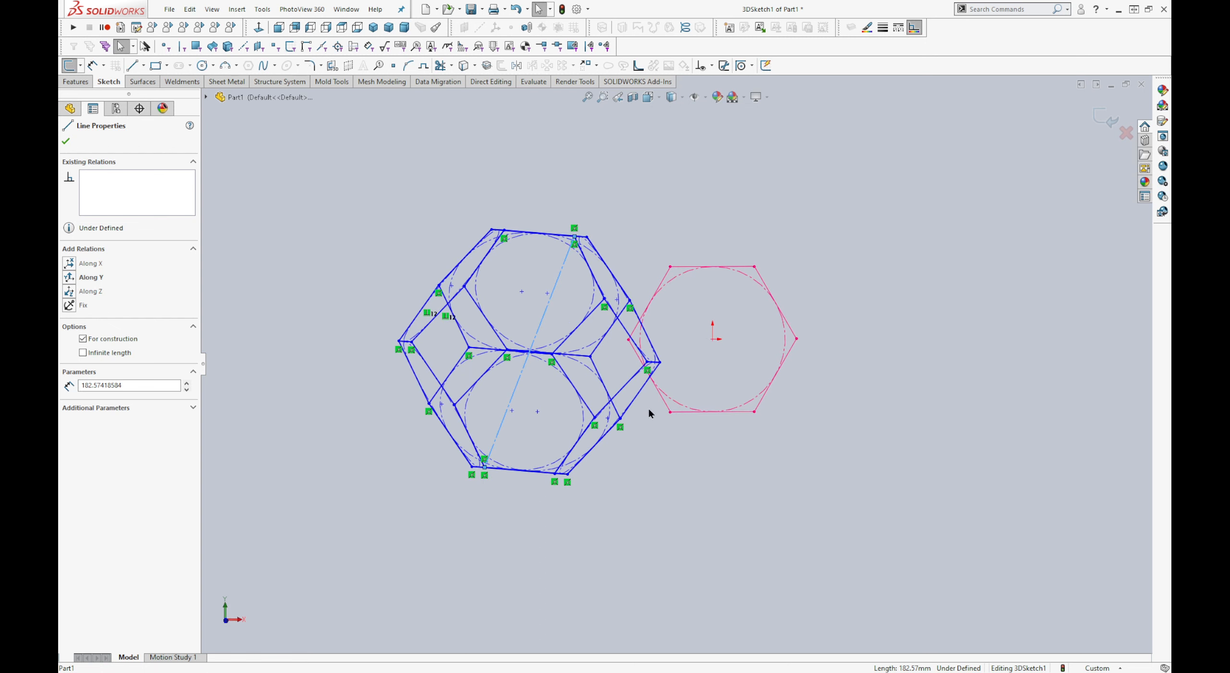
{"action": "left_click", "coordinate": [713, 338], "text": "ctrl"}
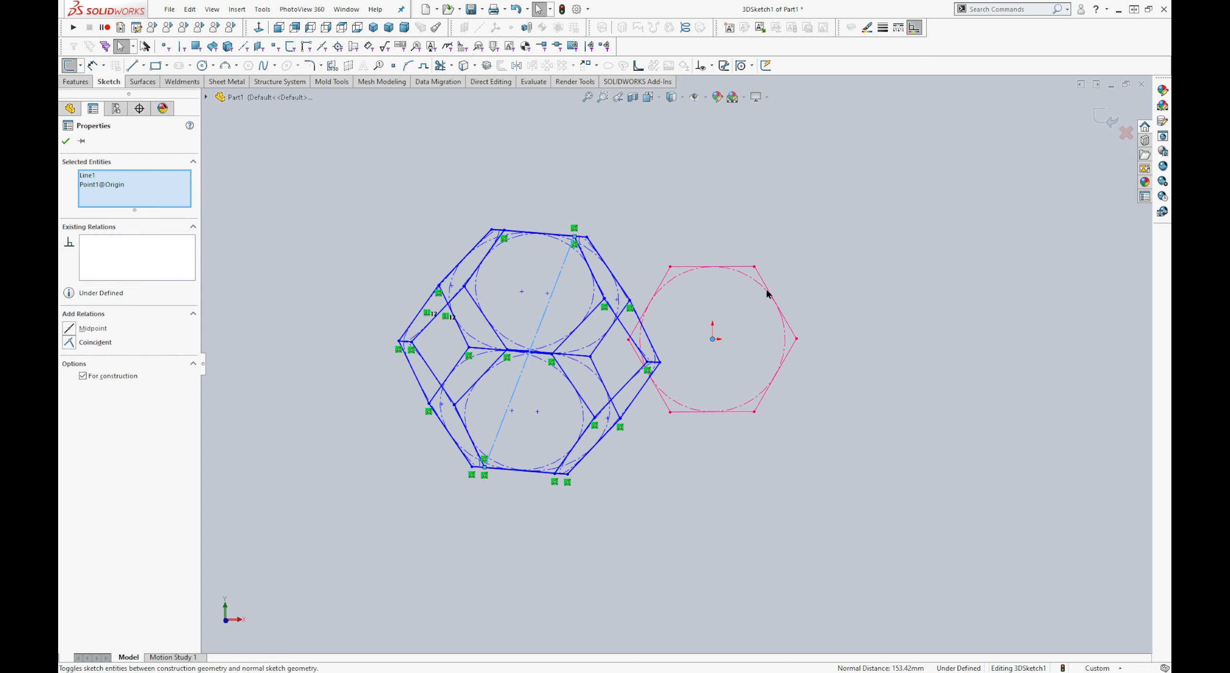
{"action": "left_click", "coordinate": [753, 270]}
{"action": "left_click", "coordinate": [740, 428]}
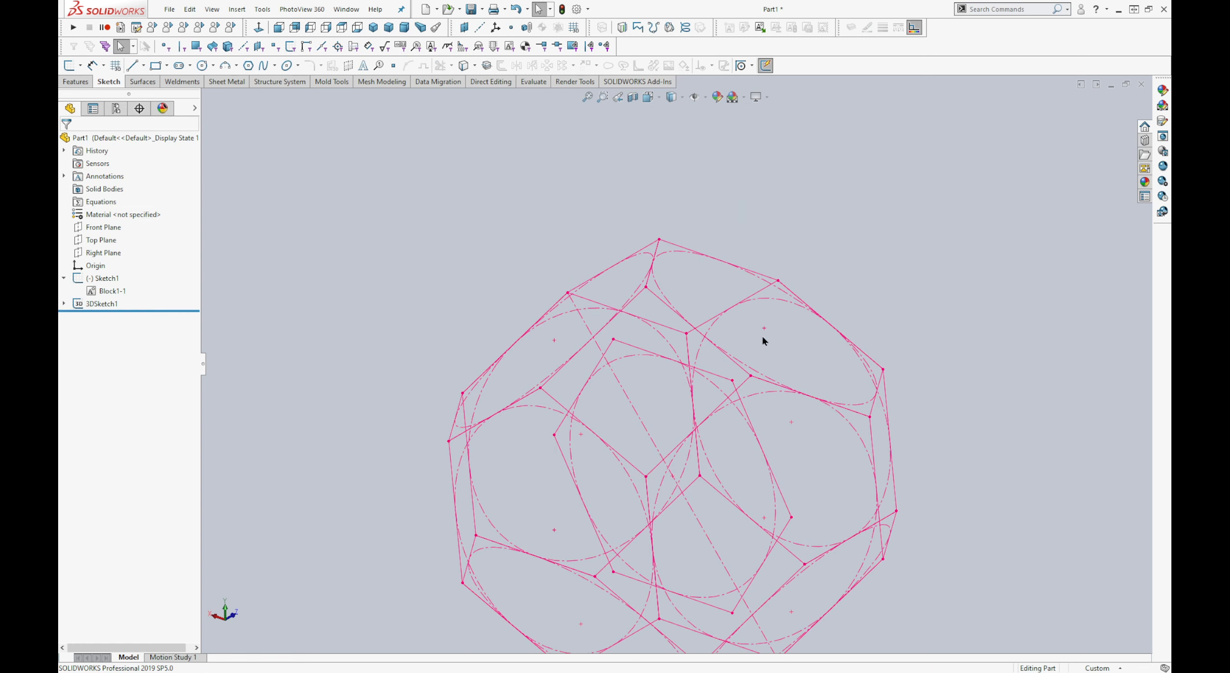
Step: Start a new 3D sketch and convert the hexagon edge at the upper left of the ball into a sketch line
{"action": "key", "text": "3"}
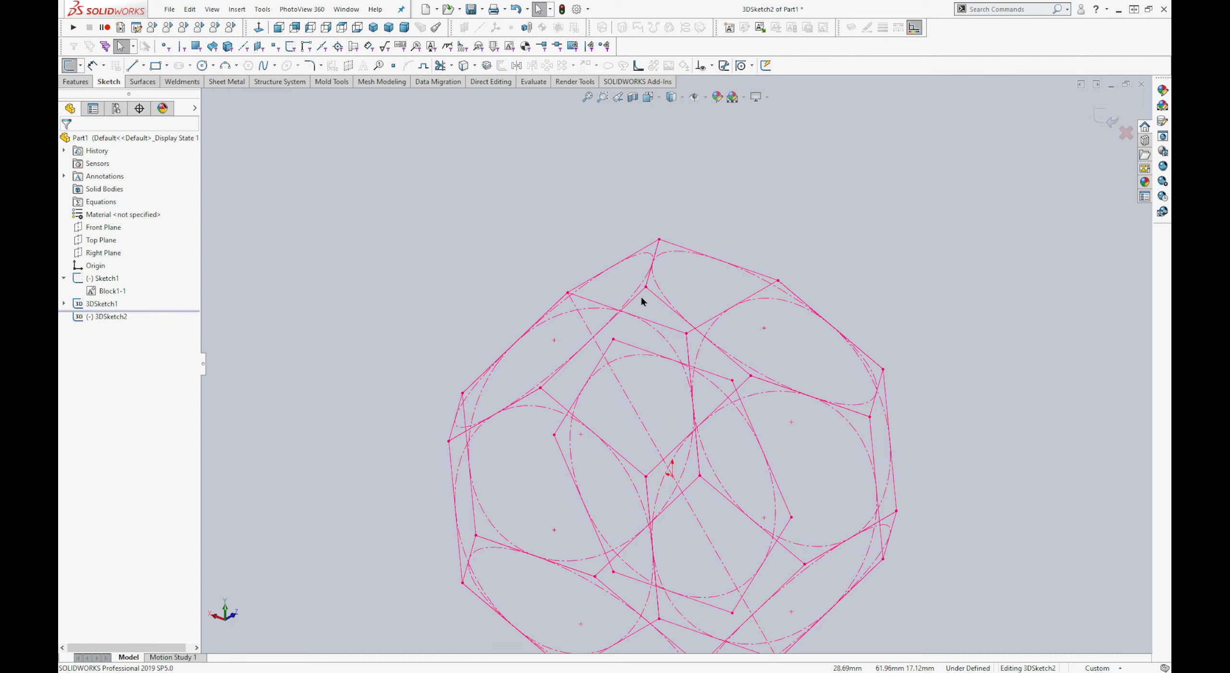
{"action": "left_click", "coordinate": [648, 249]}
{"action": "key", "text": "c"}
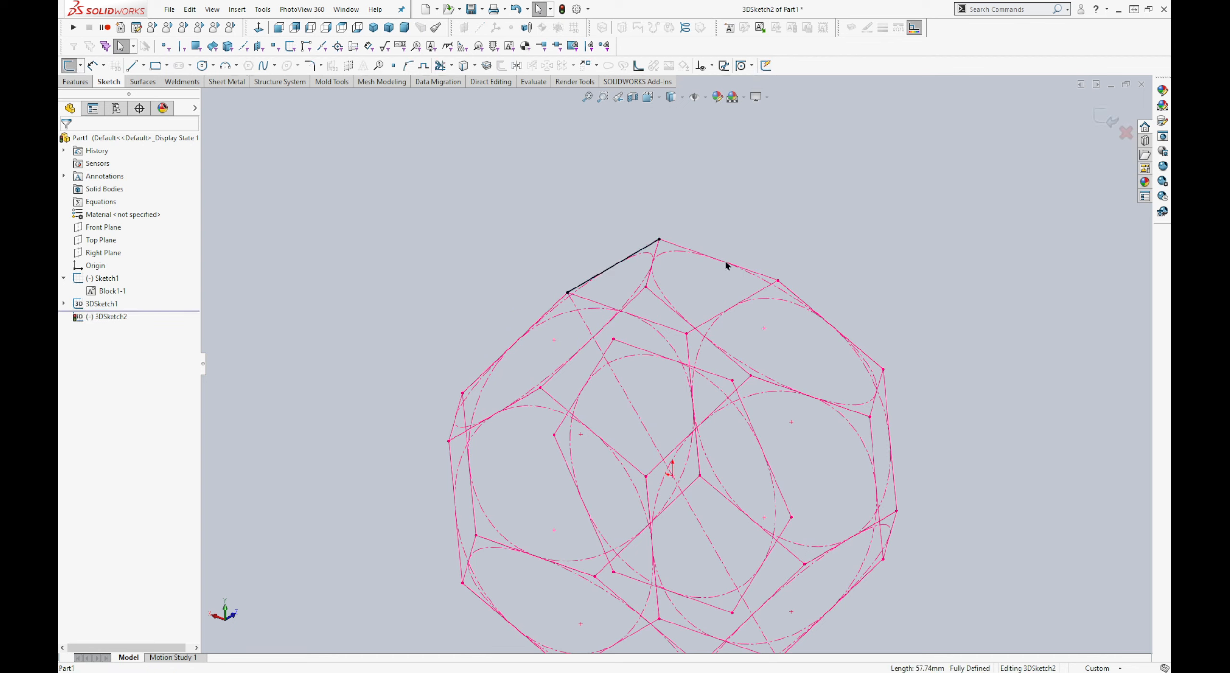
Step: Sweep a circular profile of 15 mm diameter along the converted edge, with the diameter linked to the global variable "CIL"
{"action": "key", "text": "w"}
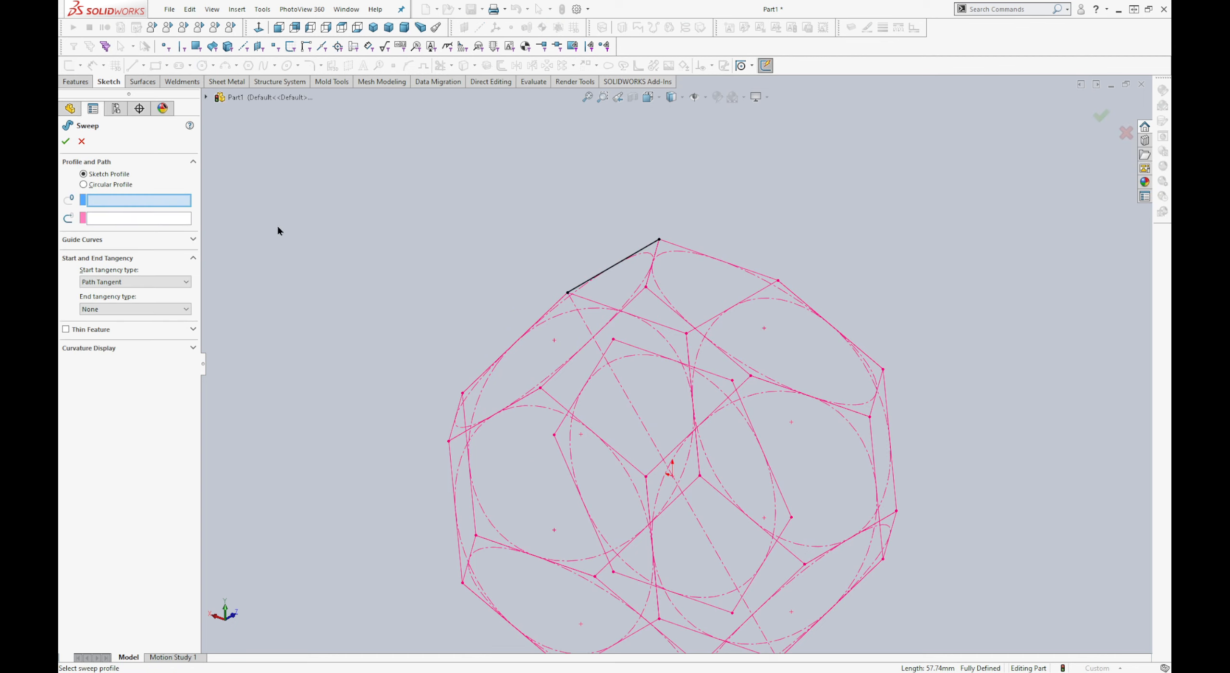
{"action": "left_click", "coordinate": [108, 184]}
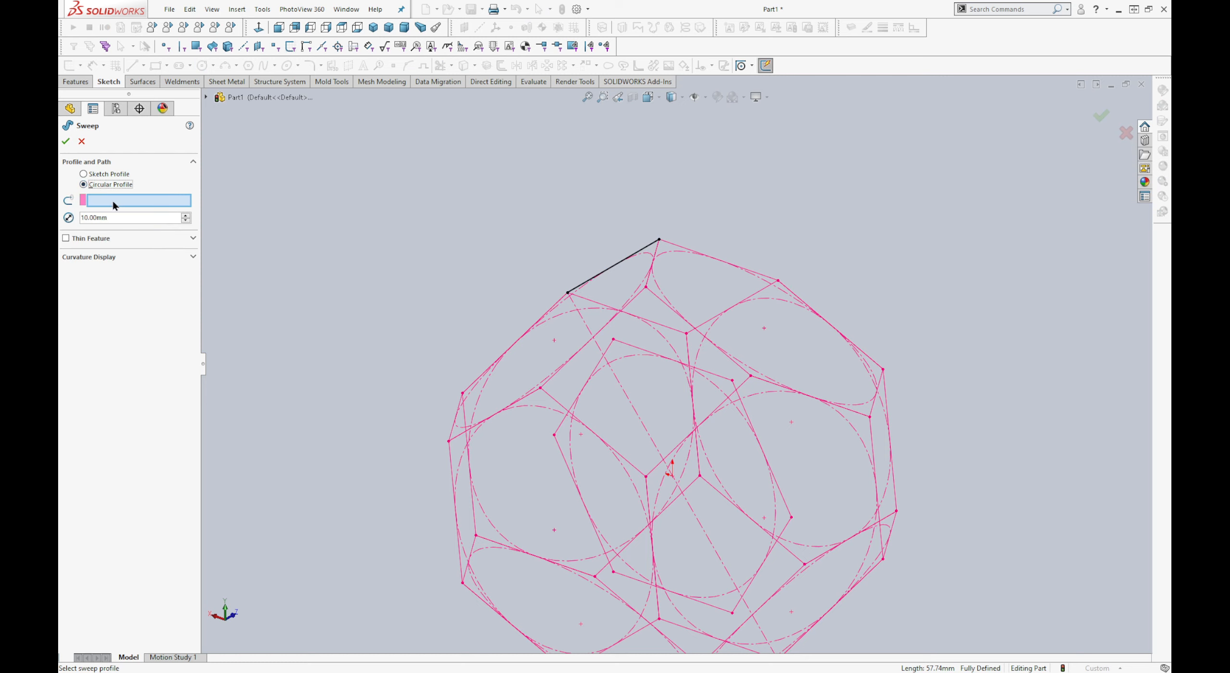
{"action": "left_click", "coordinate": [116, 216]}
{"action": "type", "text": "30"}
{"action": "key", "text": "Return"}
{"action": "left_click", "coordinate": [651, 250]}
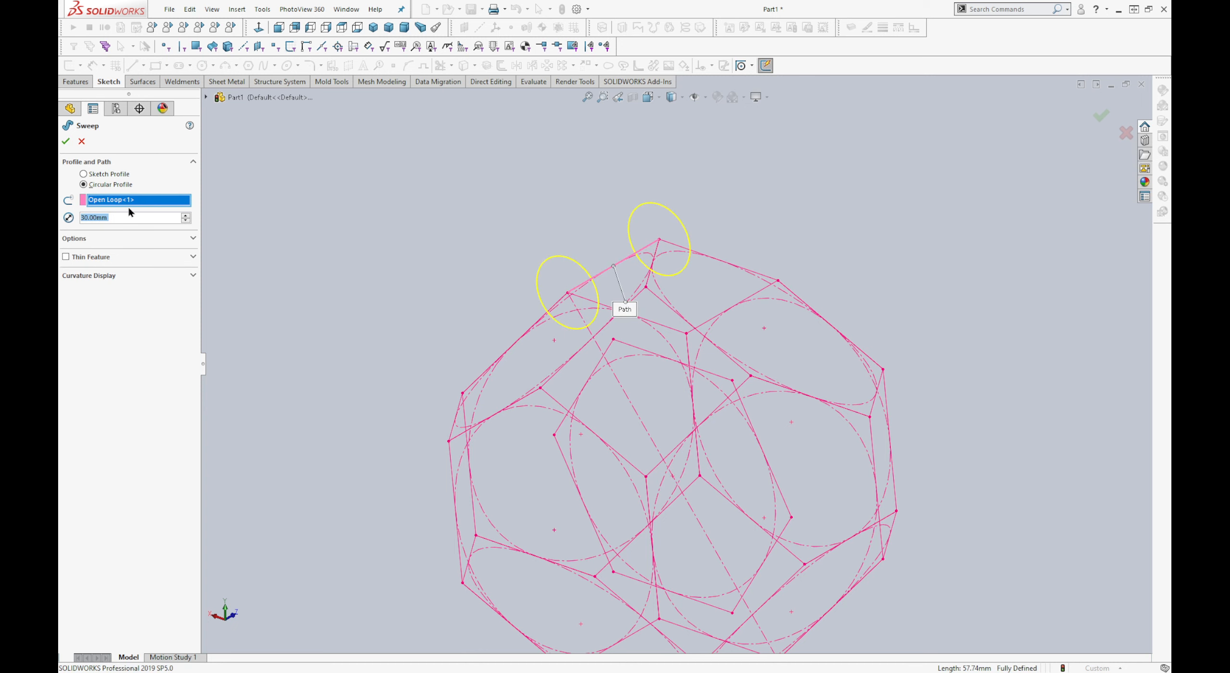
{"action": "type", "text": "15"}
{"action": "key", "text": "Return"}
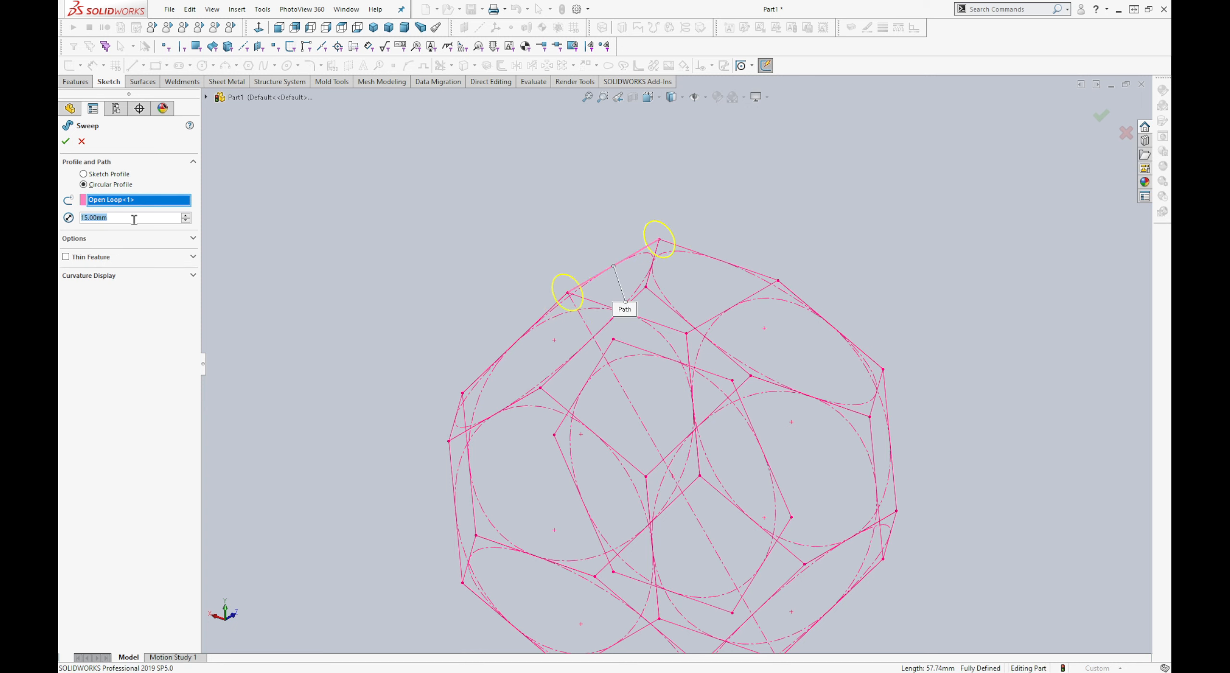
{"action": "type", "text": "=\"CIL"}
{"action": "left_click", "coordinate": [66, 141]}
Step: Start another 3D sketch and convert the adjacent edge running from the cylinder's upper end into a sketch line
{"action": "middle_click_drag", "start_coordinate": [292, 196], "coordinate": [574, 244]}
{"action": "scroll", "coordinate": [630, 274], "scroll_direction": "down", "scroll_amount": 3}
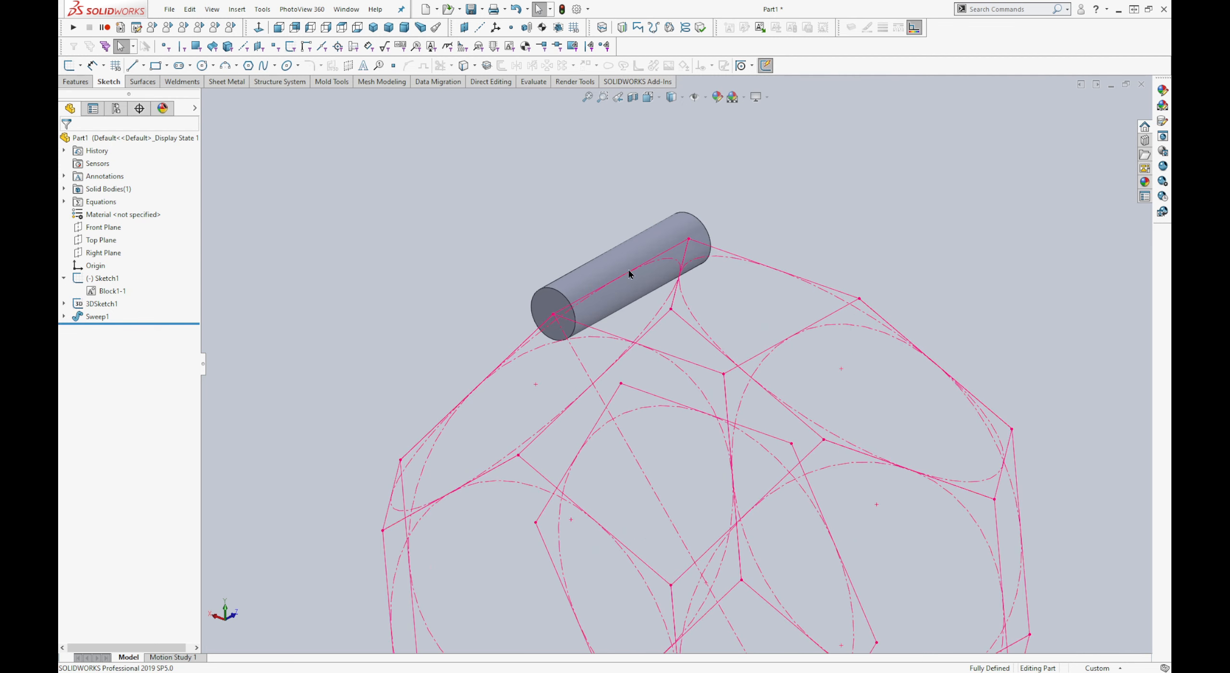
{"action": "key", "text": "3"}
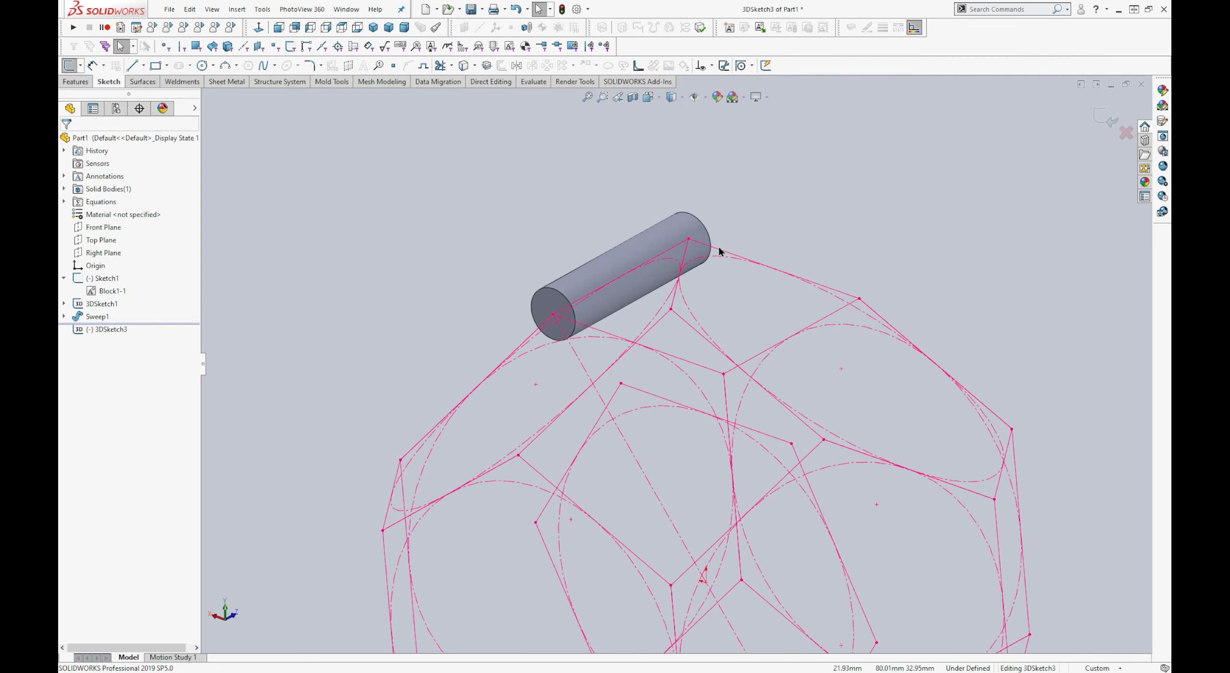
{"action": "left_click", "coordinate": [720, 248]}
{"action": "key", "text": "c"}
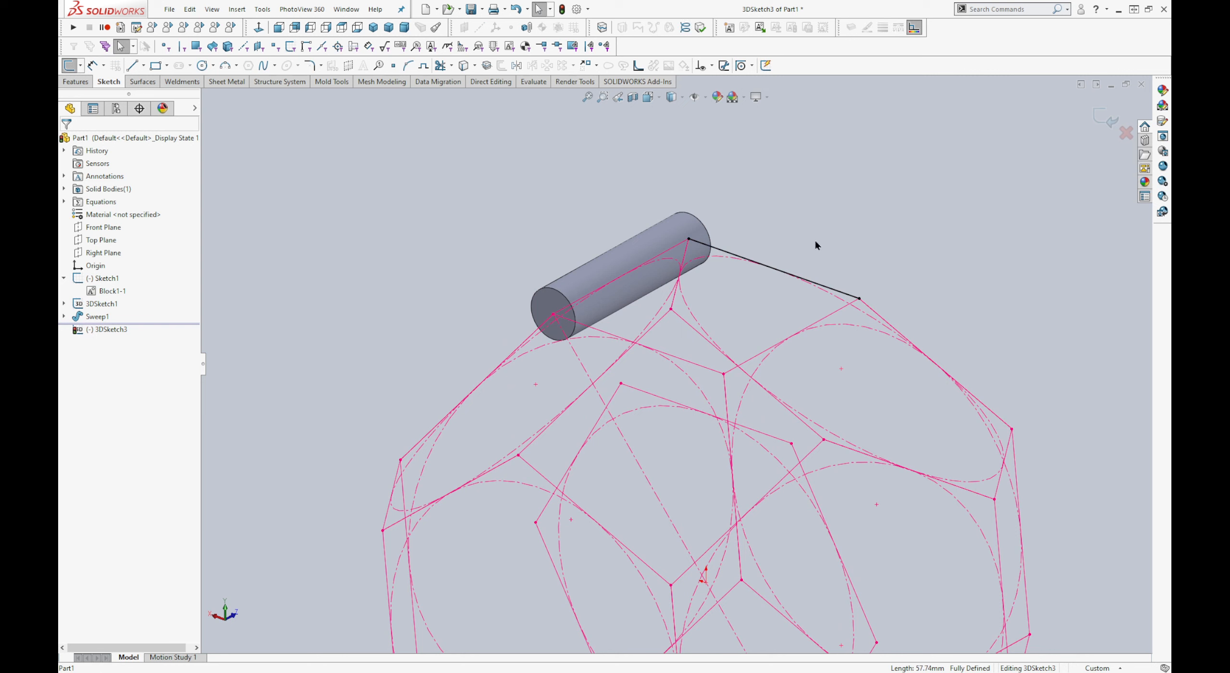
Step: Sweep a circular profile of 15 mm diameter along the converted edge, linking the diameter to "CIL" and keeping the result as a separate body
{"action": "key", "text": "w"}
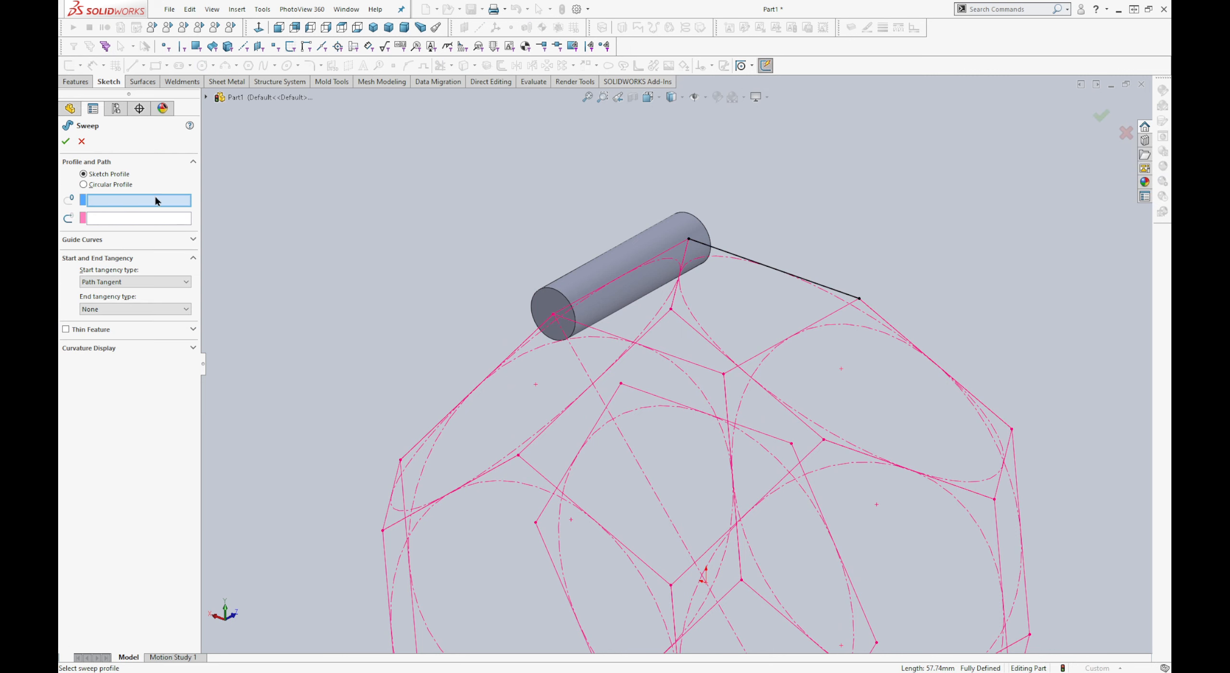
{"action": "left_click", "coordinate": [114, 188]}
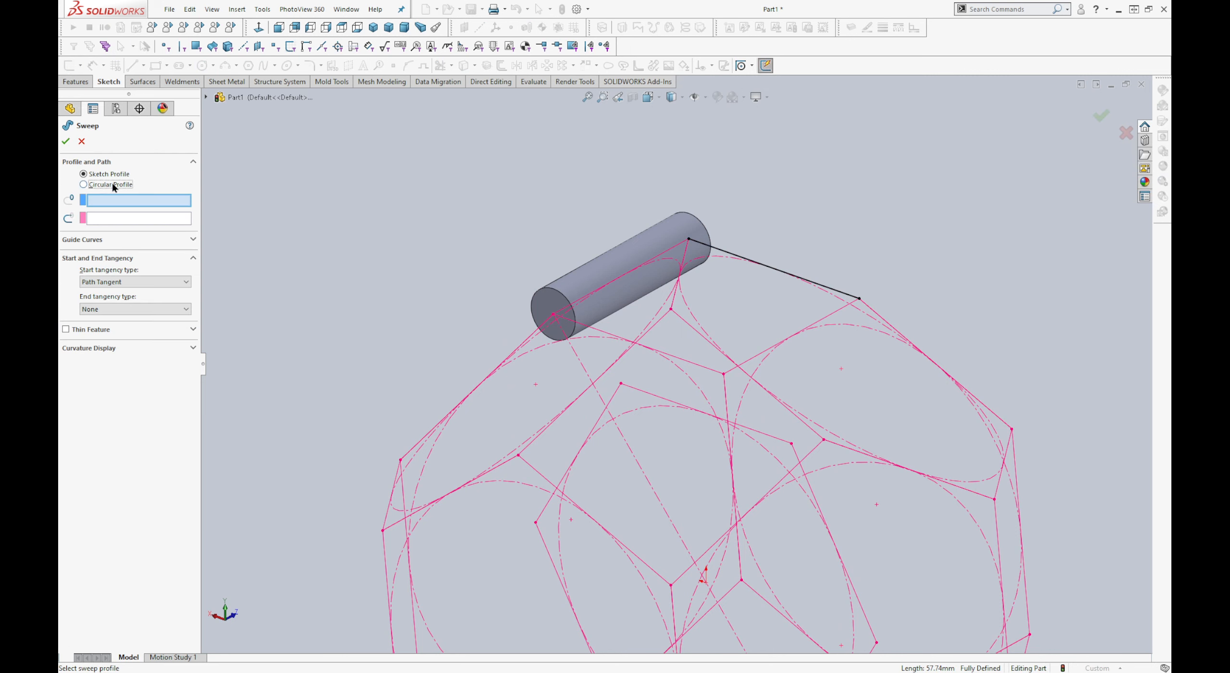
{"action": "left_click", "coordinate": [725, 253]}
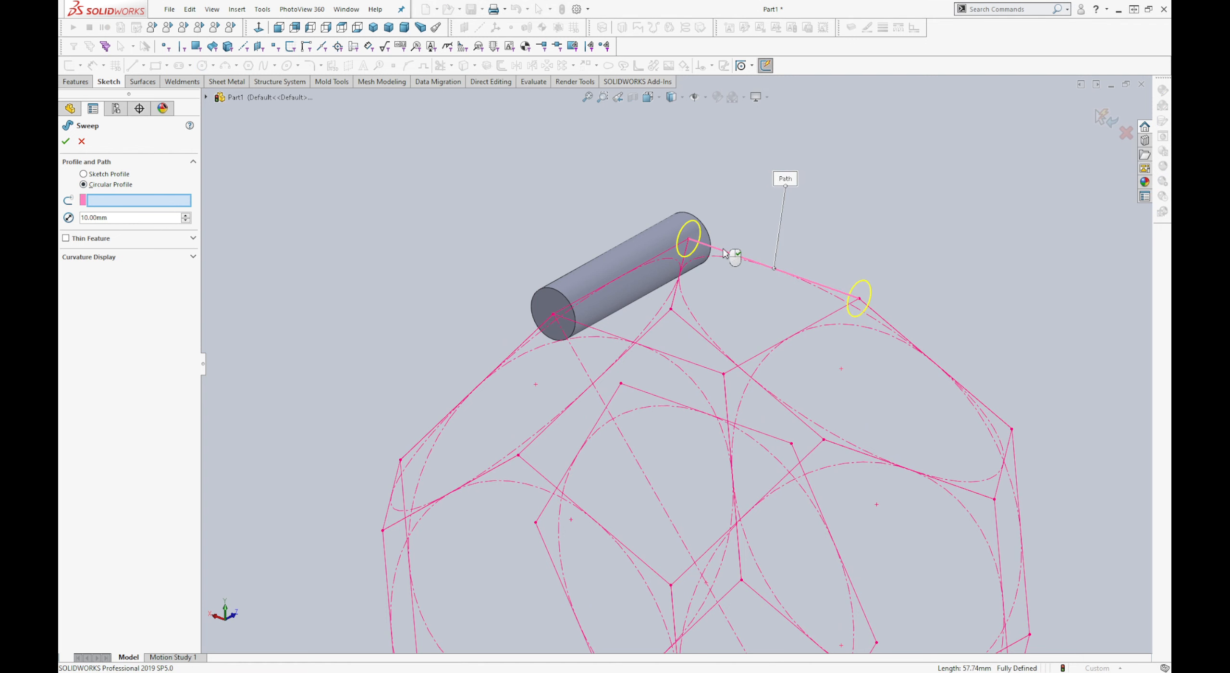
{"action": "type", "text": "=\"CIL"}
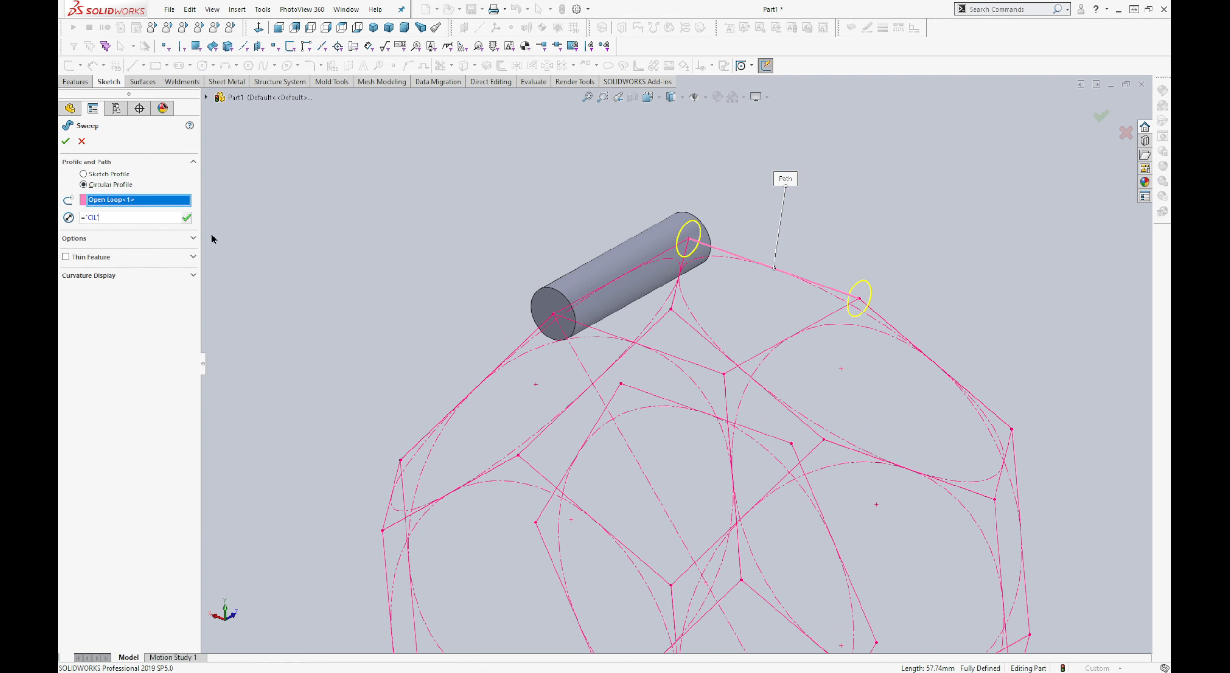
{"action": "left_click", "coordinate": [186, 218]}
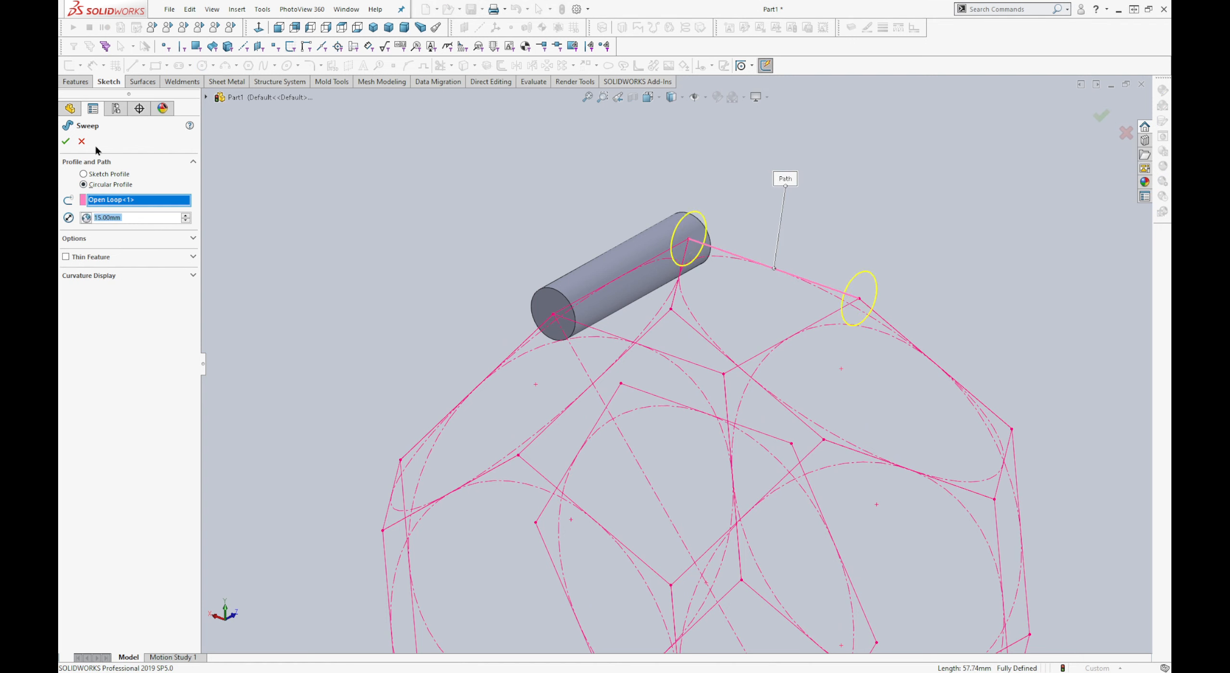
{"action": "left_click", "coordinate": [98, 240]}
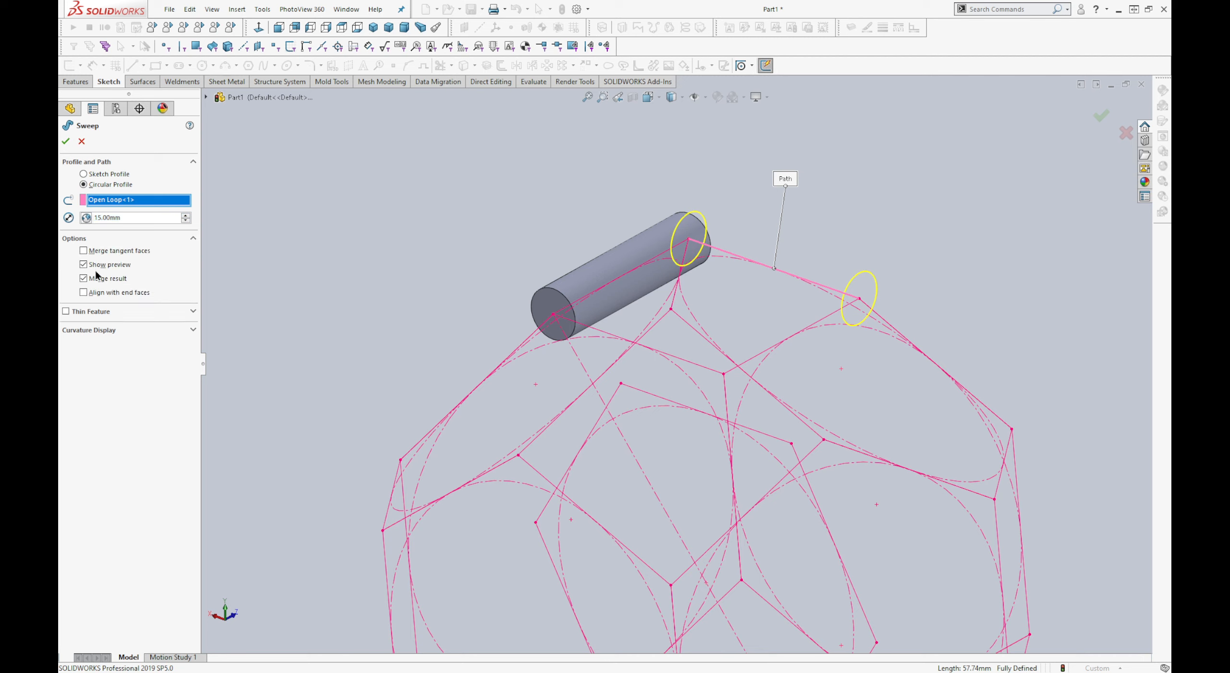
{"action": "left_click", "coordinate": [65, 141]}
Step: Start a new 3D sketch and convert the third edge descending from the corner where the two cylinders meet into a sketch line
{"action": "mouse_move", "coordinate": [425, 247]}
{"action": "middle_mouse_down"}
{"action": "mouse_move", "coordinate": [642, 300]}
{"action": "mouse_move", "coordinate": [736, 304]}
{"action": "mouse_move", "coordinate": [796, 236]}
{"action": "mouse_move", "coordinate": [818, 241]}
{"action": "mouse_move", "coordinate": [610, 275]}
{"action": "mouse_move", "coordinate": [736, 252]}
{"action": "mouse_move", "coordinate": [903, 261]}
{"action": "mouse_move", "coordinate": [623, 349]}
{"action": "middle_mouse_up"}
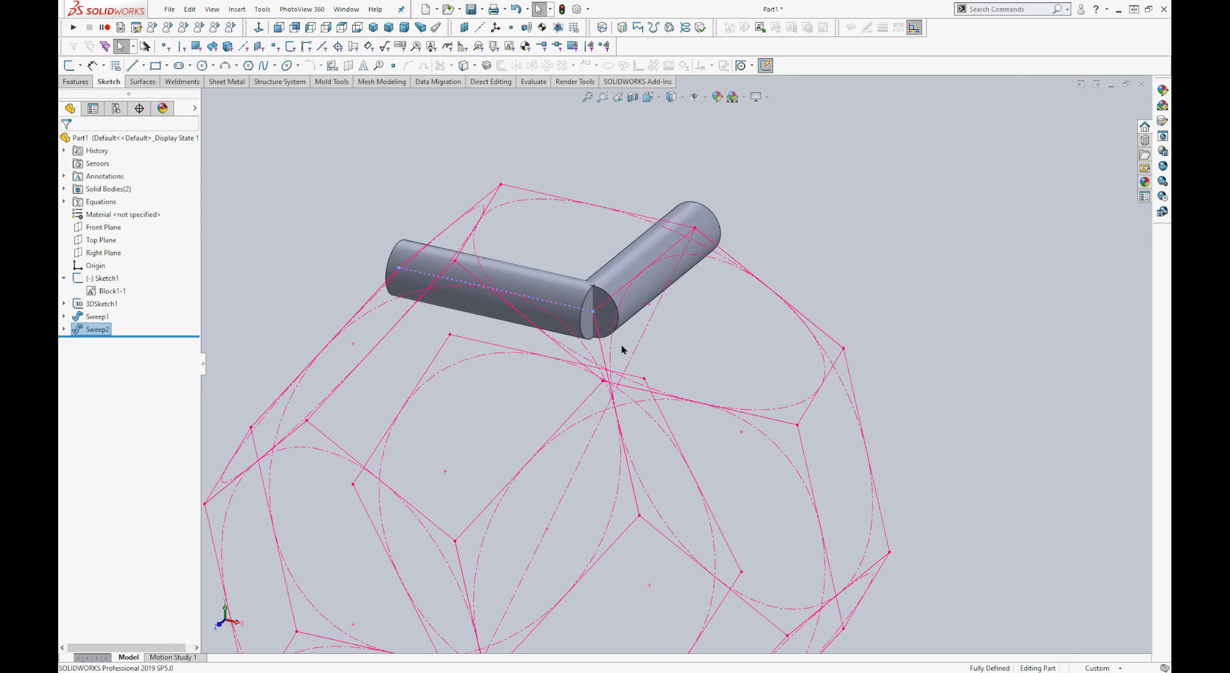
{"action": "key", "text": "3"}
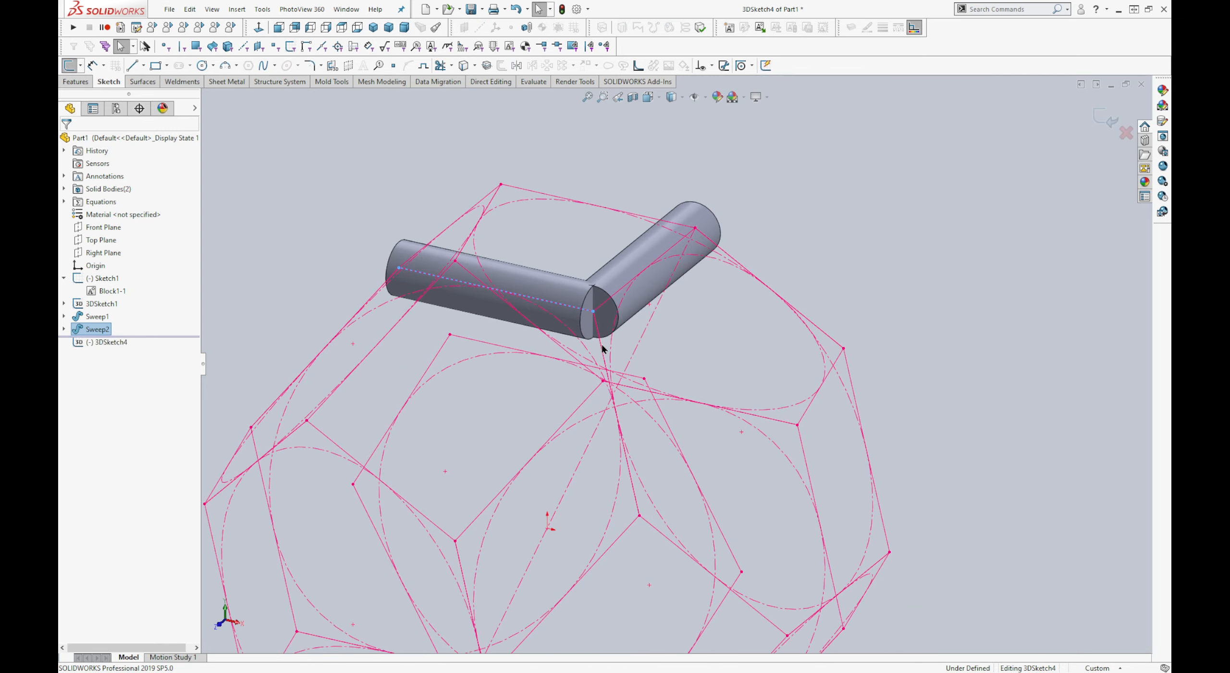
{"action": "left_click", "coordinate": [600, 347]}
{"action": "middle_click_drag", "start_coordinate": [600, 348], "coordinate": [561, 355]}
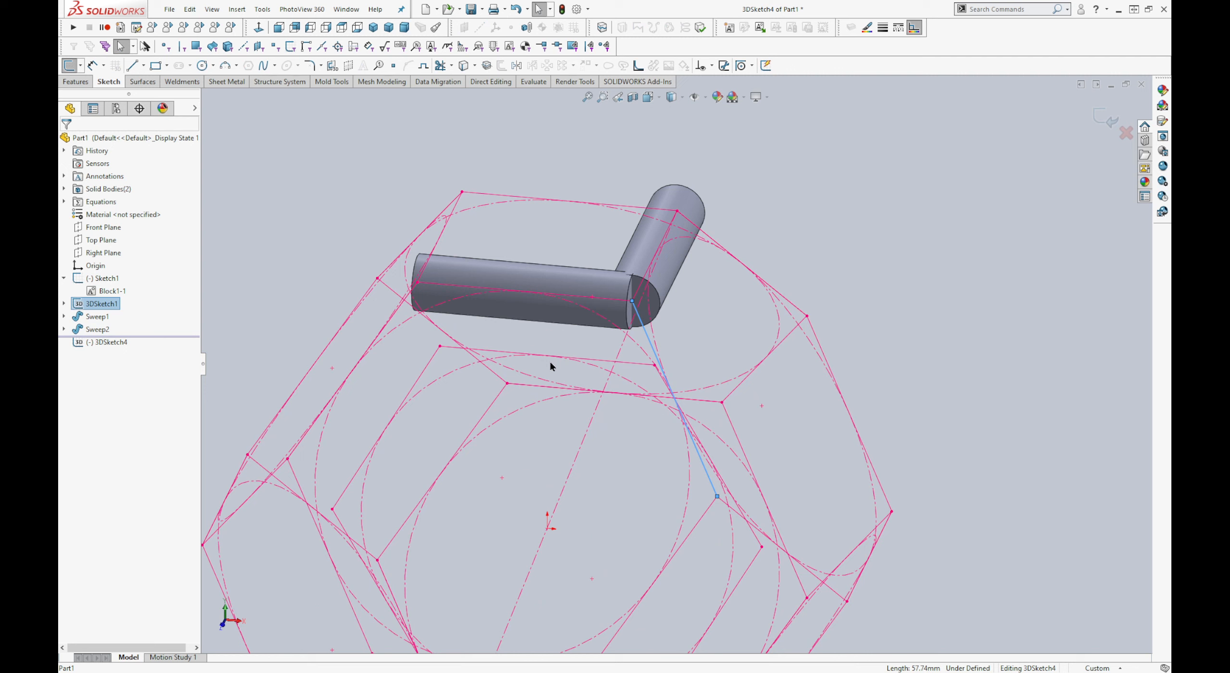
{"action": "key", "text": "c"}
Step: Sweep a circular profile linked to "CIL" (15 mm diameter) along the third edge, with Merge result turned off
{"action": "key", "text": "s"}
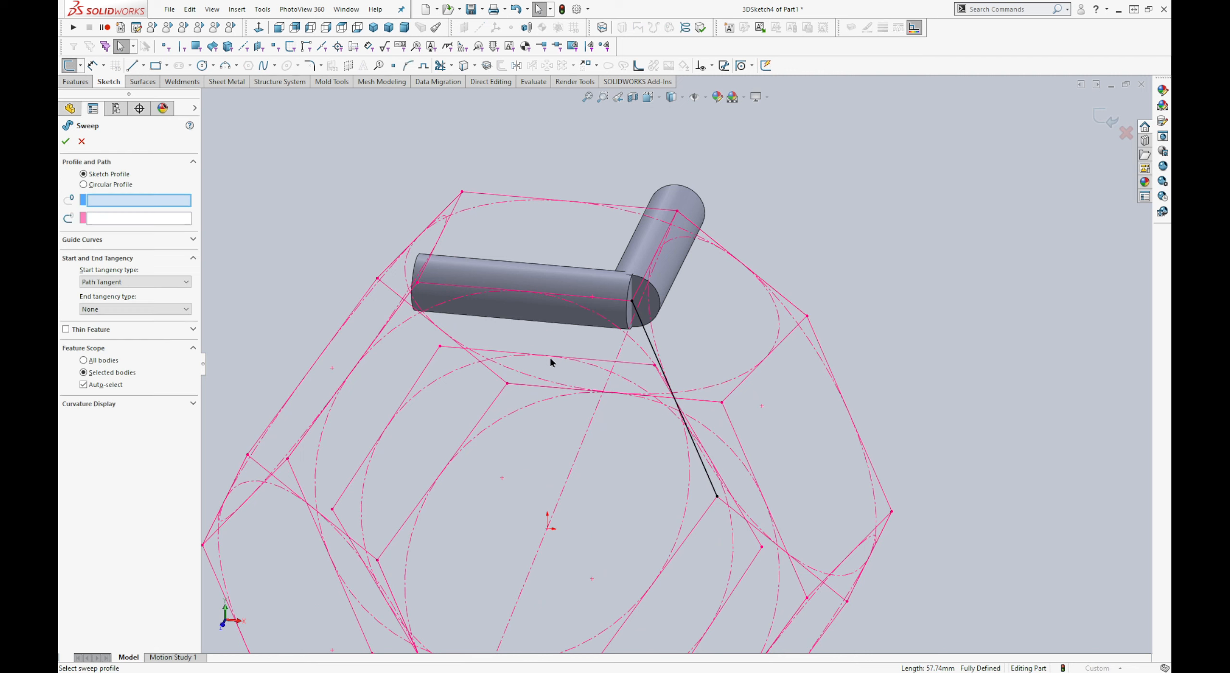
{"action": "left_click", "coordinate": [84, 185]}
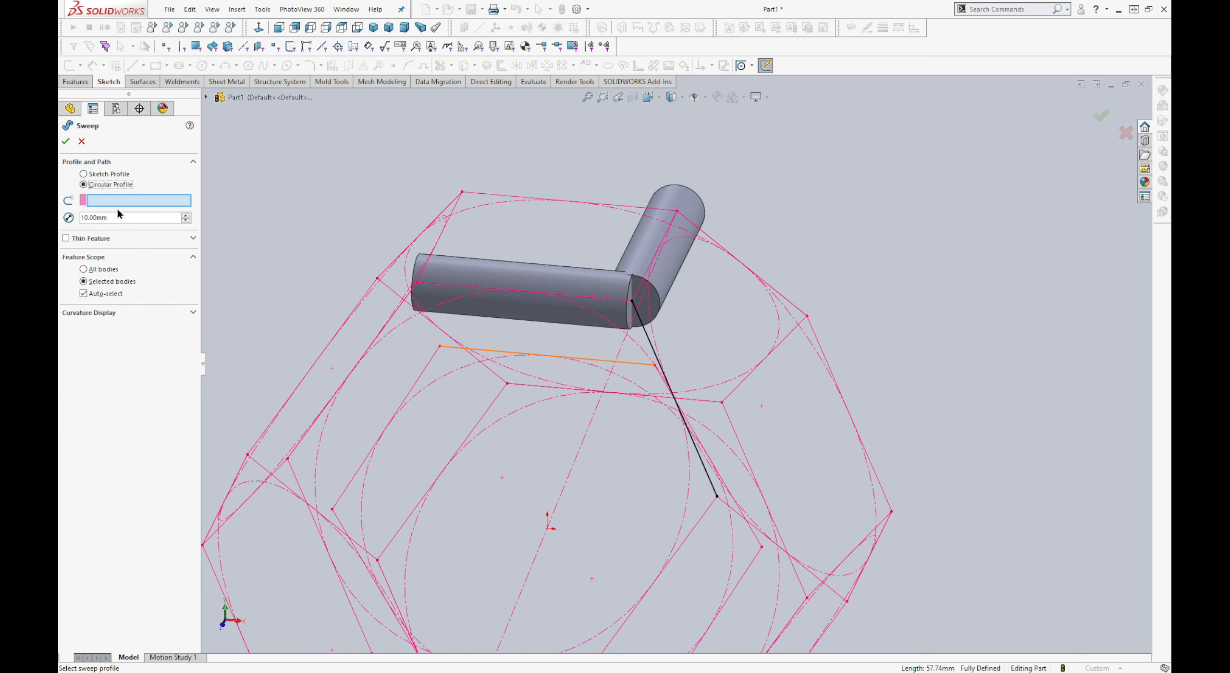
{"action": "left_click", "coordinate": [647, 335]}
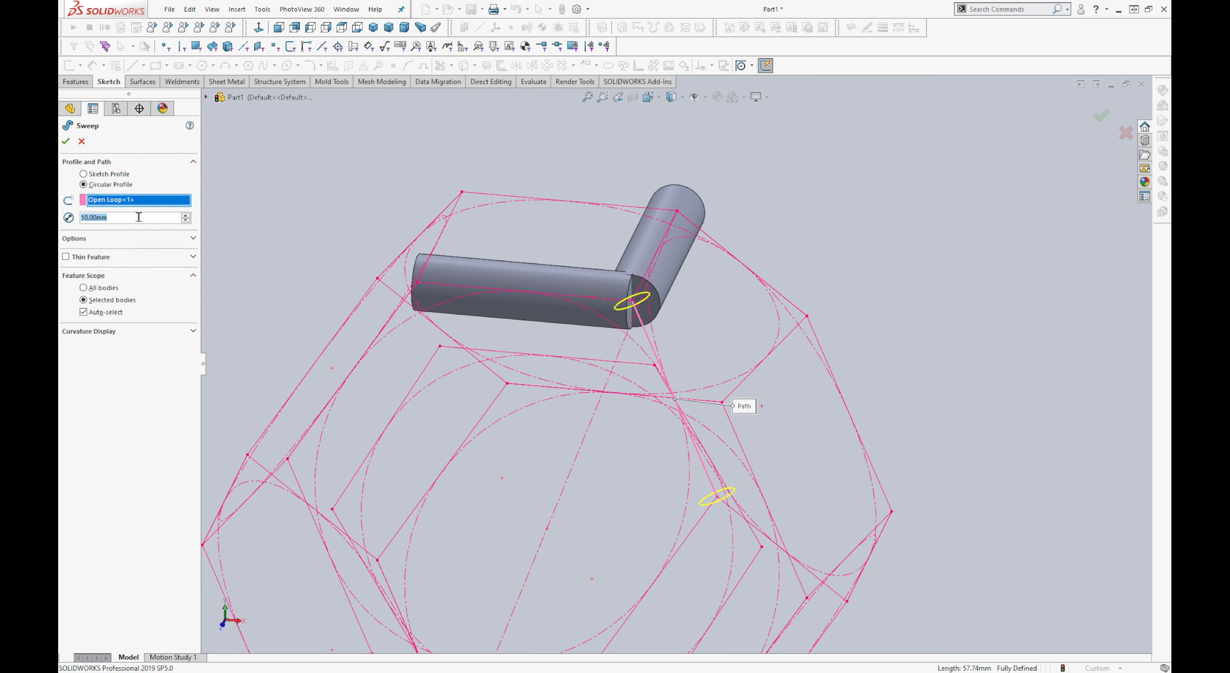
{"action": "type", "text": "=\"CIL\""}
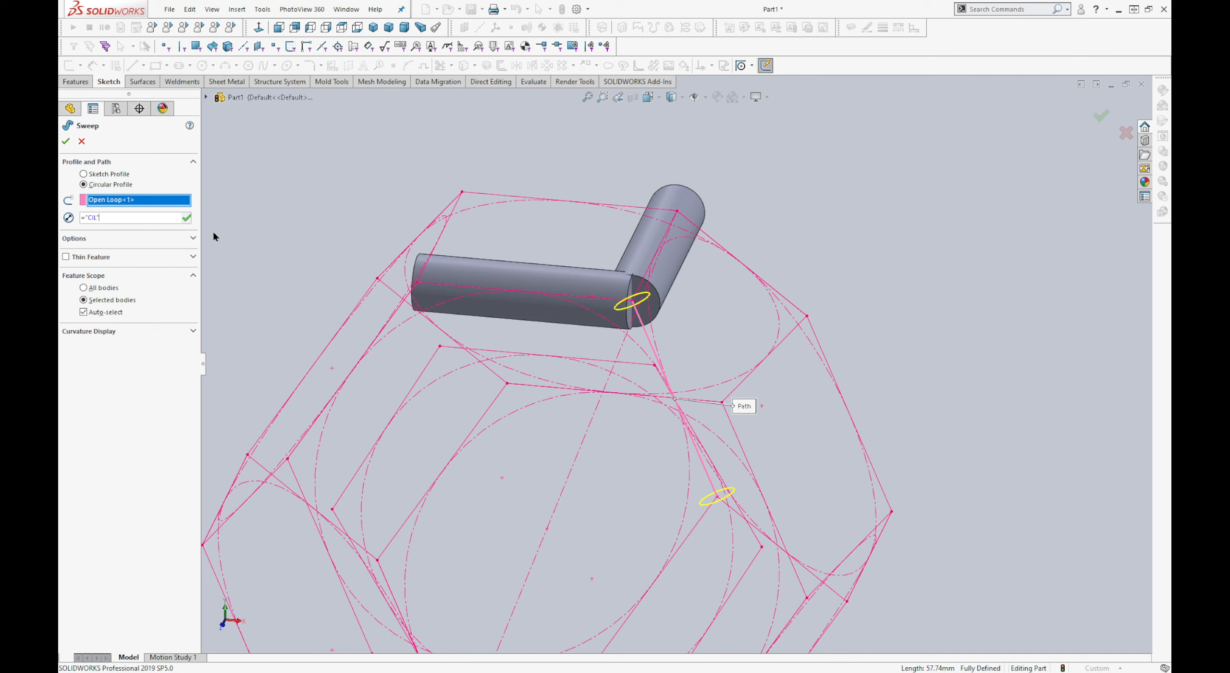
{"action": "left_click", "coordinate": [186, 218]}
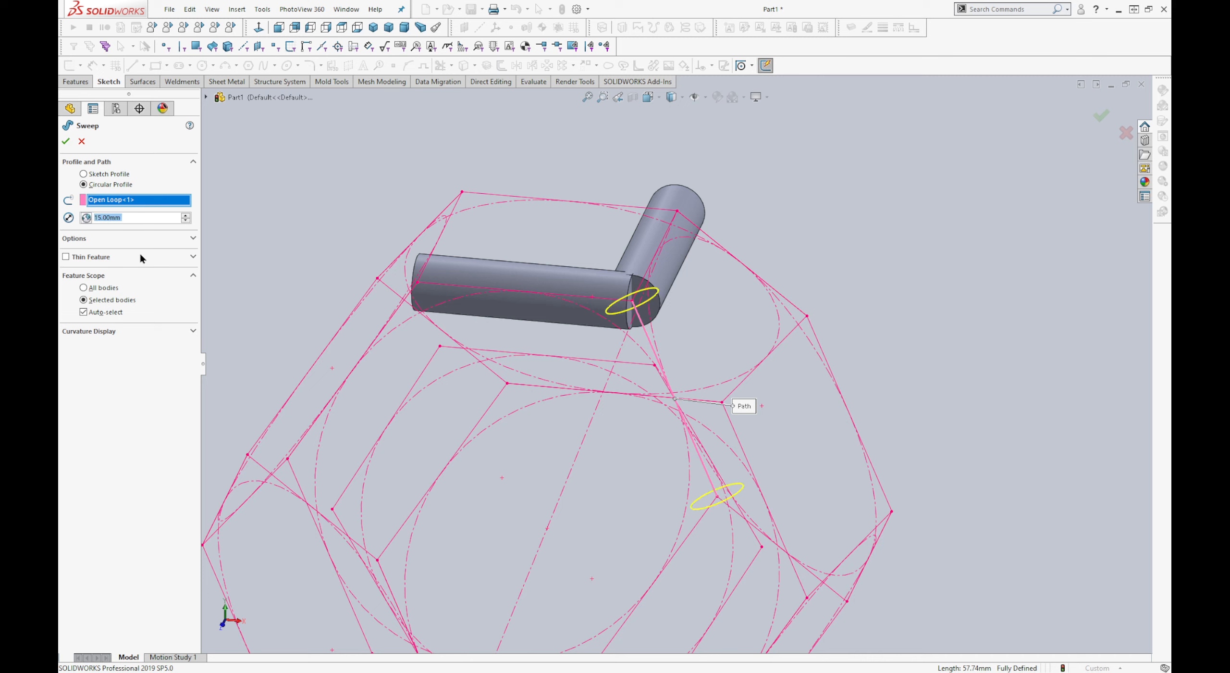
{"action": "left_click", "coordinate": [112, 240]}
{"action": "left_click", "coordinate": [102, 278]}
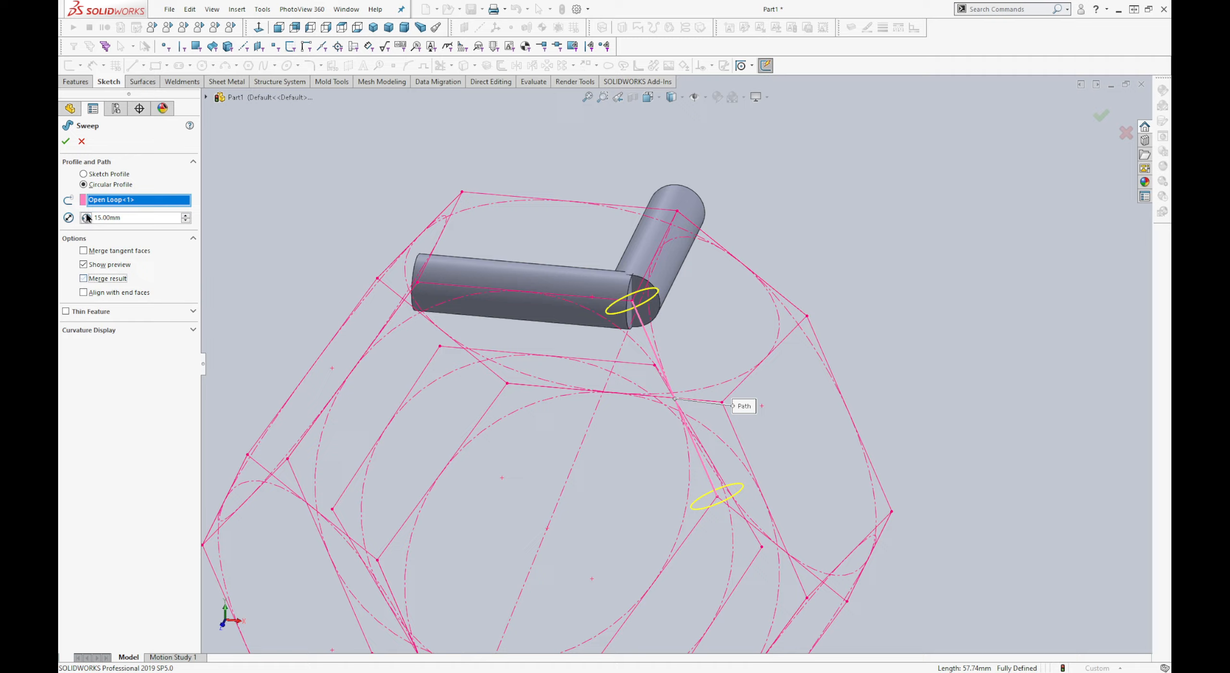
{"action": "left_click", "coordinate": [66, 140]}
Step: Draw a 15 mm vertical diameter line across the R7.5 circle at the cylinder junction and trim away the circle's right half
{"action": "mouse_move", "coordinate": [490, 223]}
{"action": "middle_mouse_down"}
{"action": "mouse_move", "coordinate": [593, 242]}
{"action": "mouse_move", "coordinate": [494, 173]}
{"action": "mouse_move", "coordinate": [467, 198]}
{"action": "mouse_move", "coordinate": [461, 277]}
{"action": "mouse_move", "coordinate": [600, 278]}
{"action": "mouse_move", "coordinate": [618, 228]}
{"action": "mouse_move", "coordinate": [654, 276]}
{"action": "middle_mouse_up"}
{"action": "scroll", "coordinate": [725, 328], "scroll_direction": "down", "scroll_amount": 6}
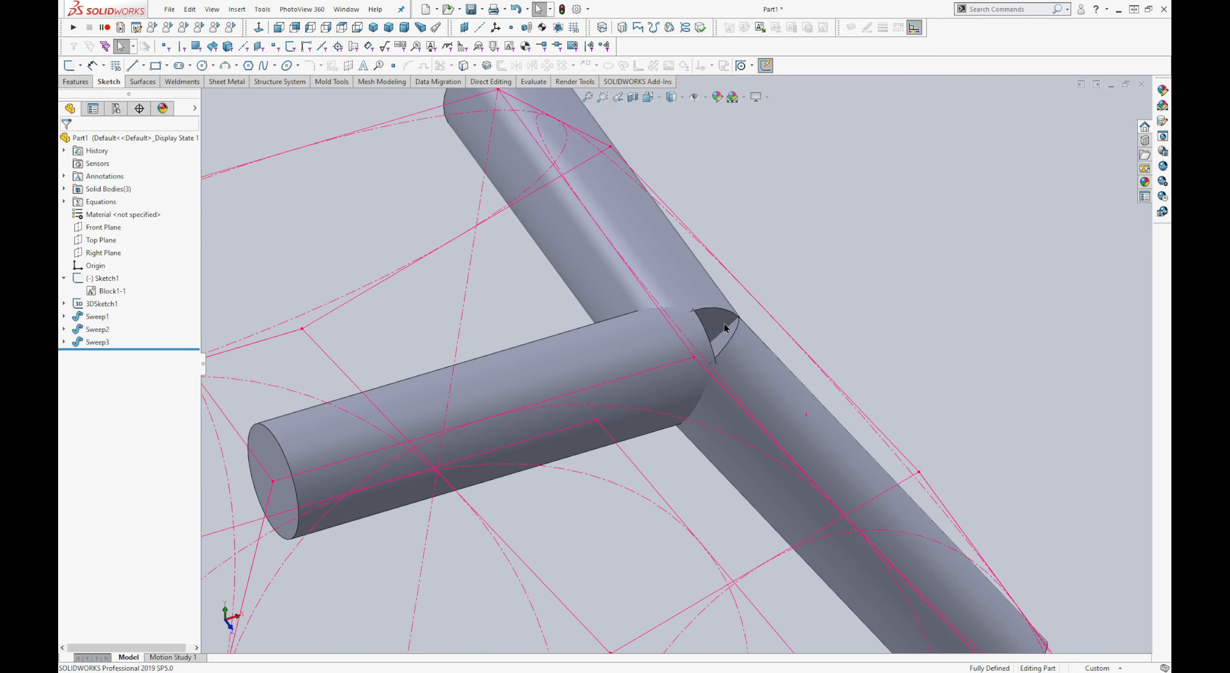
{"action": "mouse_move", "coordinate": [726, 327]}
{"action": "middle_mouse_down"}
{"action": "mouse_move", "coordinate": [764, 198]}
{"action": "mouse_move", "coordinate": [903, 170]}
{"action": "mouse_move", "coordinate": [826, 112]}
{"action": "mouse_move", "coordinate": [678, 207]}
{"action": "mouse_move", "coordinate": [640, 266]}
{"action": "mouse_move", "coordinate": [593, 247]}
{"action": "mouse_move", "coordinate": [673, 268]}
{"action": "mouse_move", "coordinate": [766, 347]}
{"action": "mouse_move", "coordinate": [527, 187]}
{"action": "middle_mouse_up"}
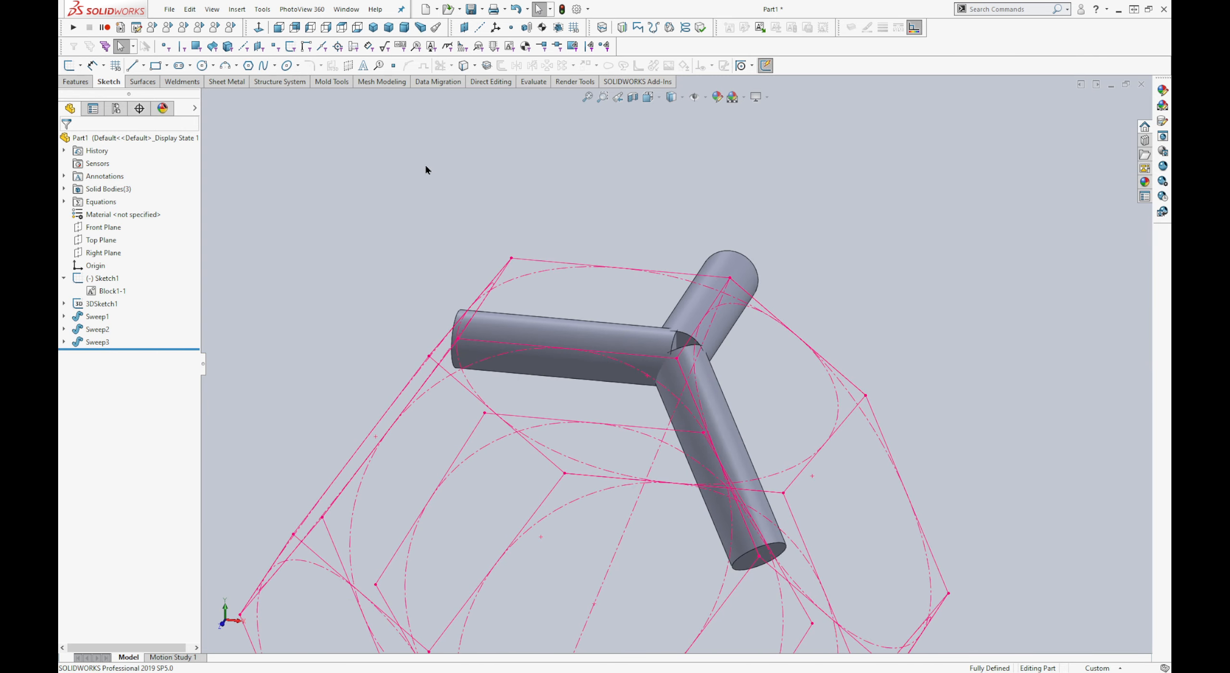
{"action": "mouse_move", "coordinate": [426, 169]}
{"action": "middle_mouse_down"}
{"action": "mouse_move", "coordinate": [639, 412]}
{"action": "mouse_move", "coordinate": [651, 536]}
{"action": "mouse_move", "coordinate": [688, 400]}
{"action": "middle_mouse_up"}
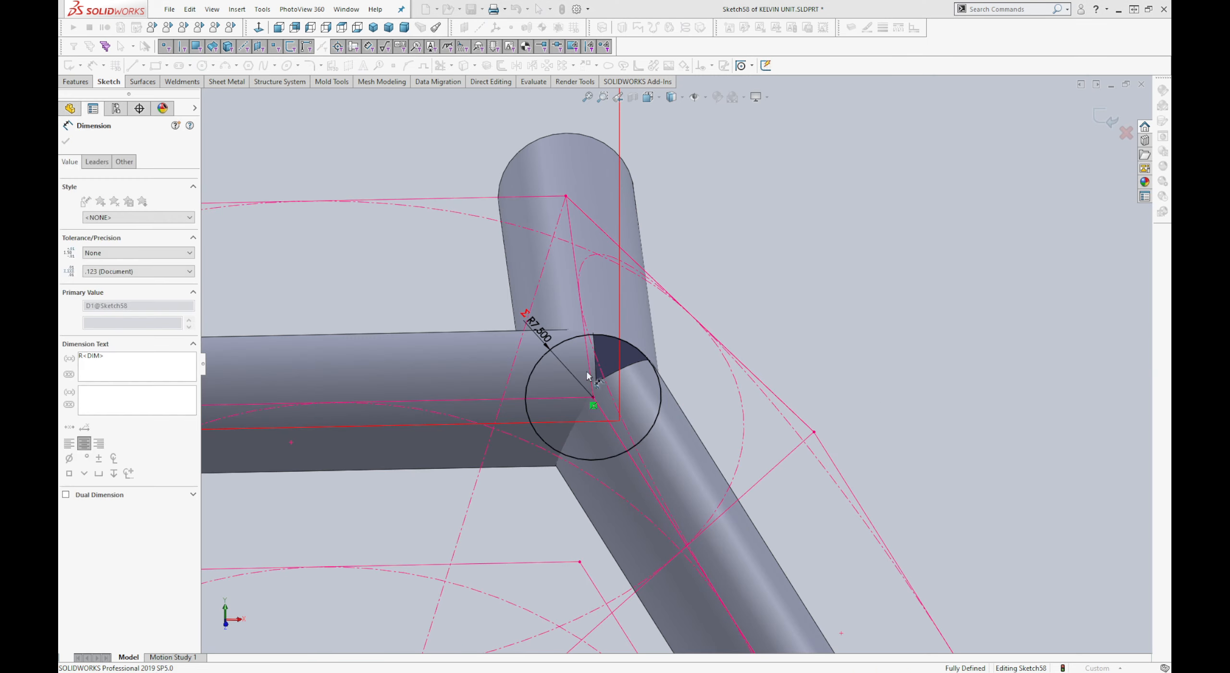
{"action": "mouse_move", "coordinate": [598, 378]}
{"action": "middle_mouse_down"}
{"action": "mouse_move", "coordinate": [634, 364]}
{"action": "mouse_move", "coordinate": [654, 302]}
{"action": "mouse_move", "coordinate": [628, 416]}
{"action": "middle_mouse_up"}
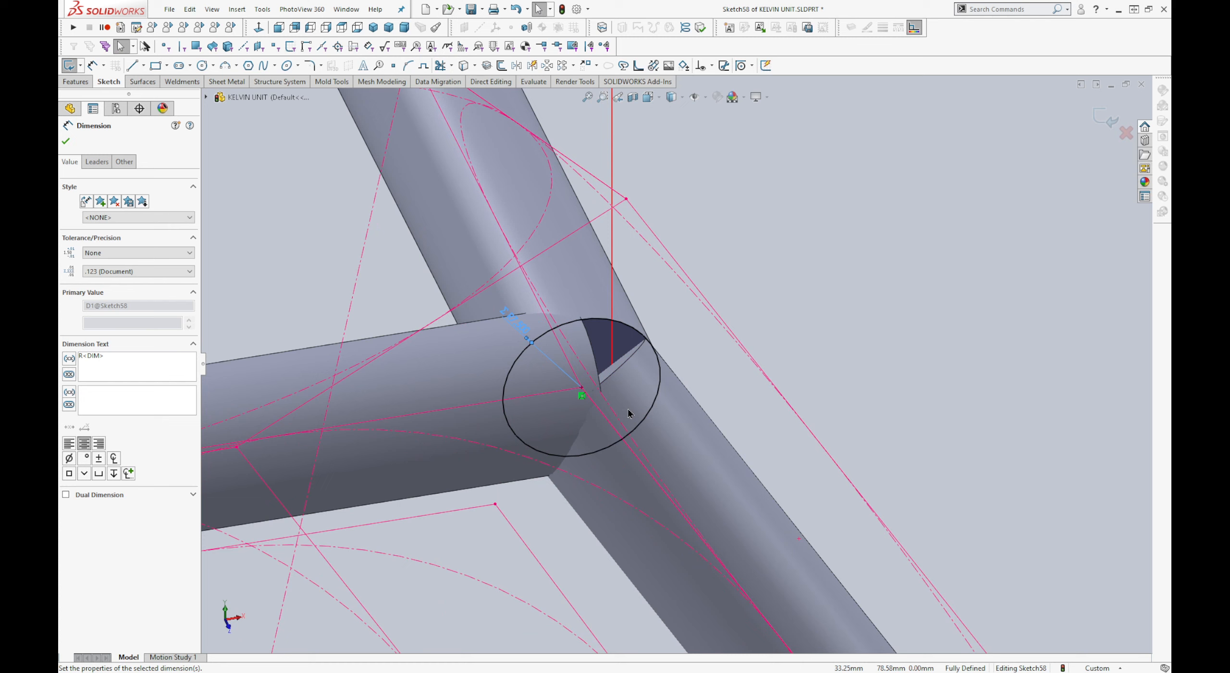
{"action": "key", "text": "l"}
{"action": "left_click", "coordinate": [582, 320]}
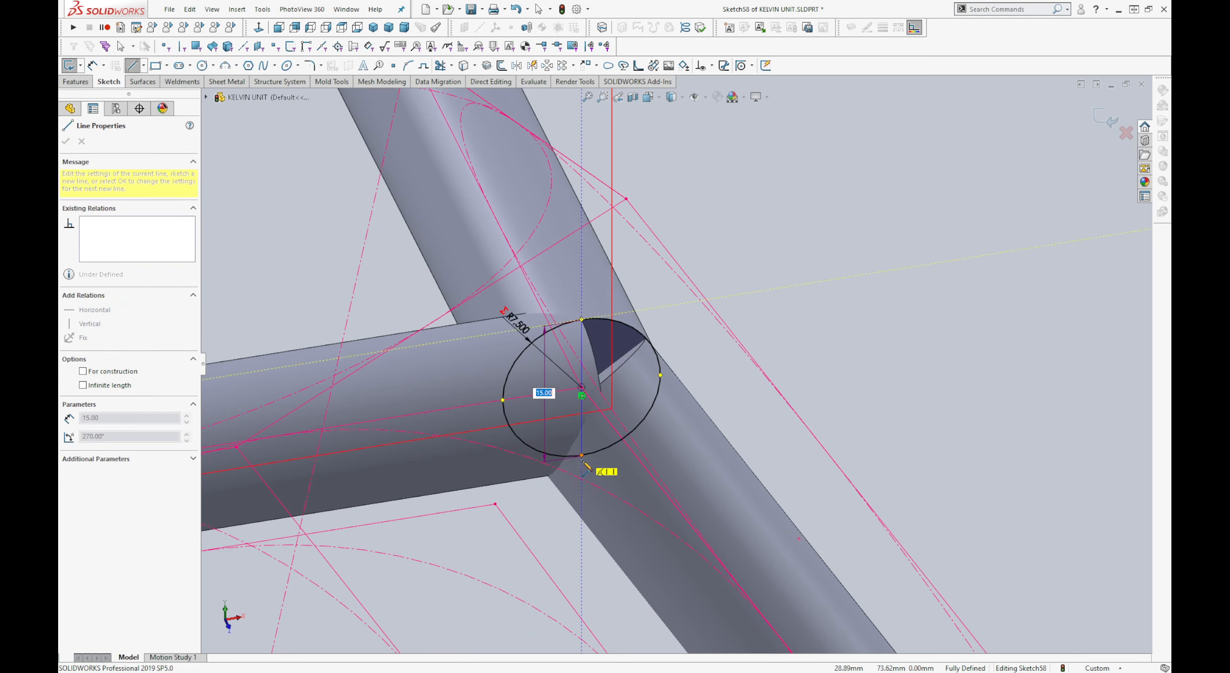
{"action": "left_click", "coordinate": [582, 456]}
{"action": "key", "text": "Escape"}
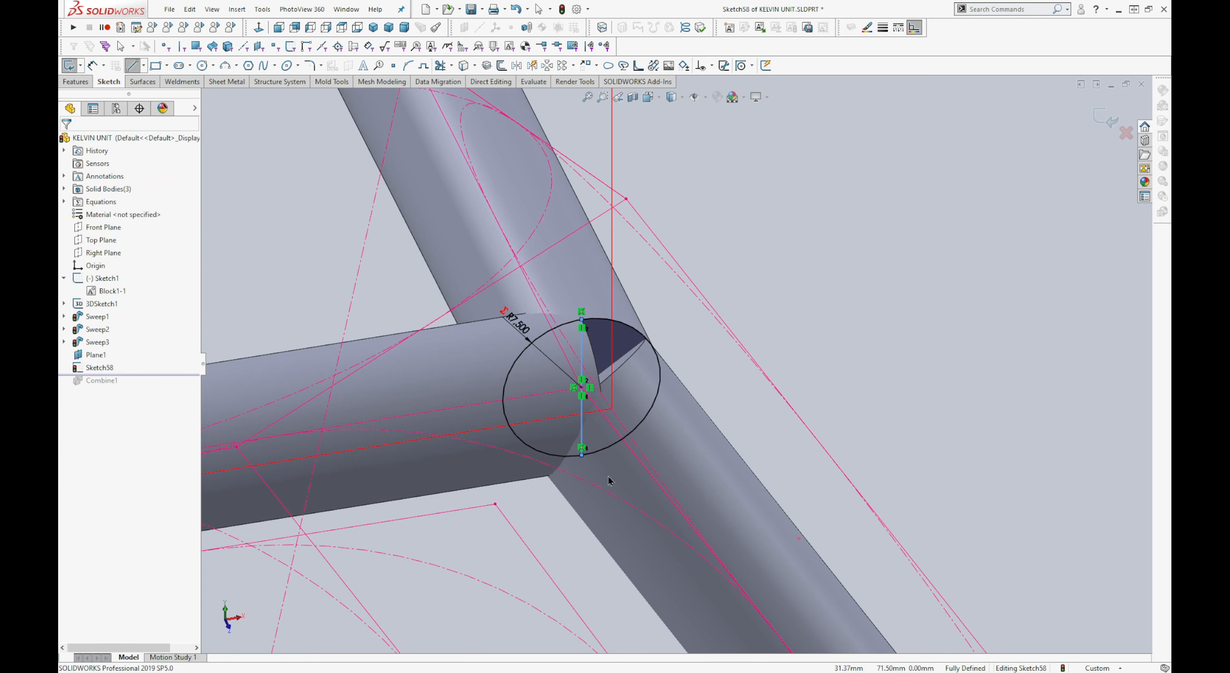
{"action": "key", "text": "t"}
{"action": "left_click_drag", "start_coordinate": [644, 475], "coordinate": [620, 428]}
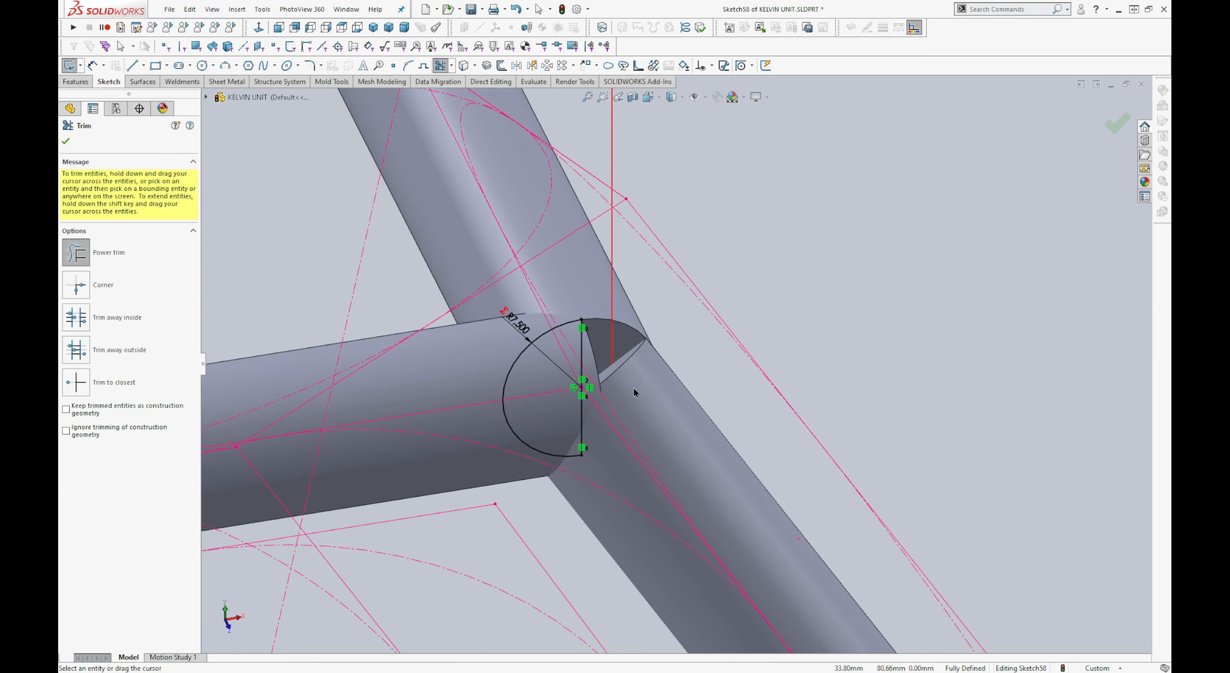
Step: Revolve the half circle 360 degrees about its vertical diameter line, merging the sphere with the three cylinders
{"action": "mouse_move", "coordinate": [624, 305]}
{"action": "middle_mouse_down"}
{"action": "mouse_move", "coordinate": [511, 231]}
{"action": "mouse_move", "coordinate": [544, 254]}
{"action": "mouse_move", "coordinate": [547, 302]}
{"action": "middle_mouse_up"}
{"action": "right_click_drag", "start_coordinate": [546, 302], "coordinate": [589, 335]}
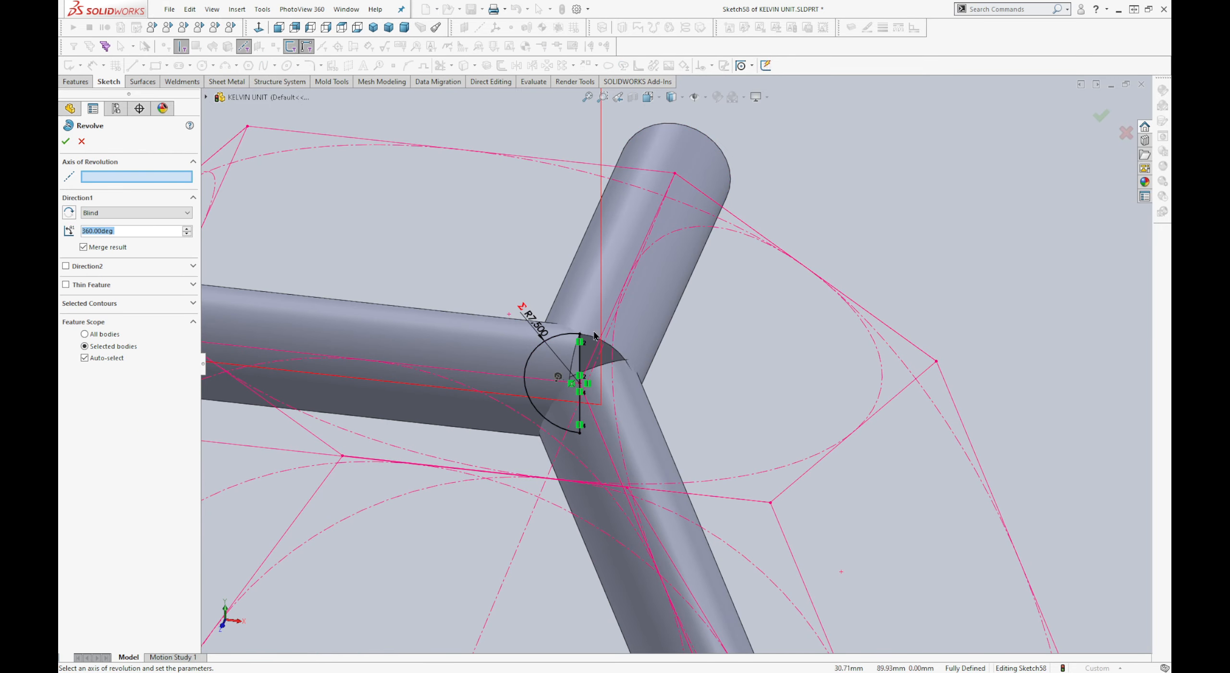
{"action": "left_click", "coordinate": [580, 358]}
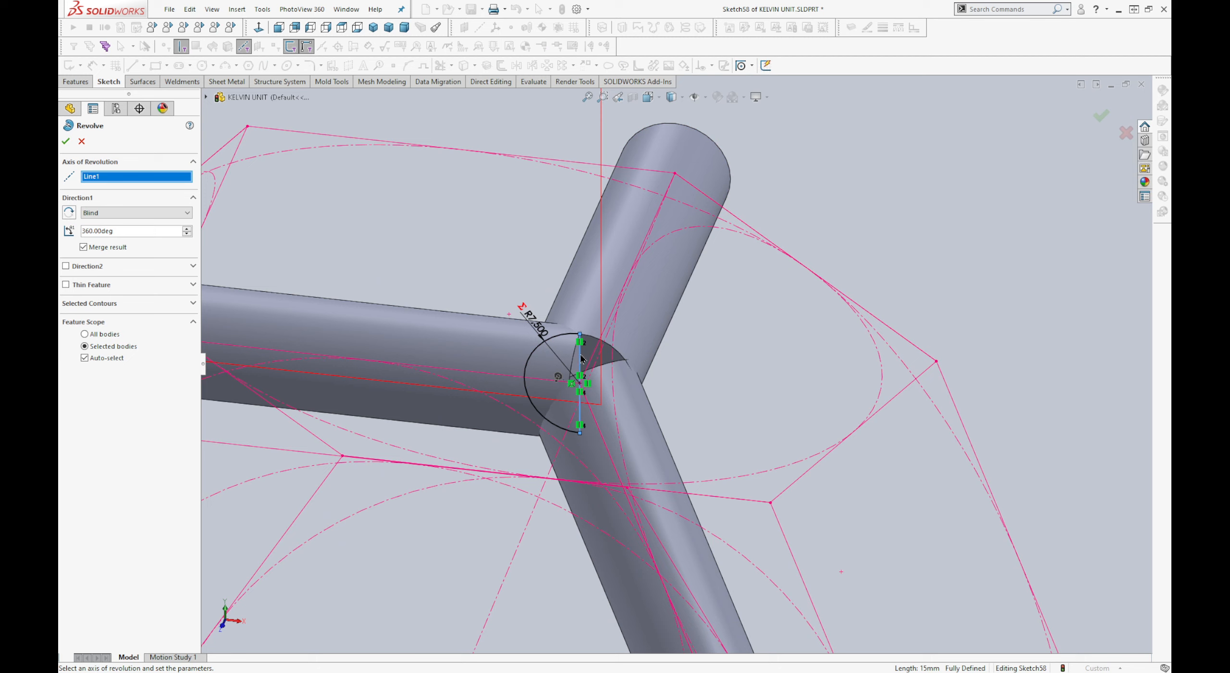
{"action": "left_click", "coordinate": [84, 247]}
{"action": "left_click", "coordinate": [97, 302]}
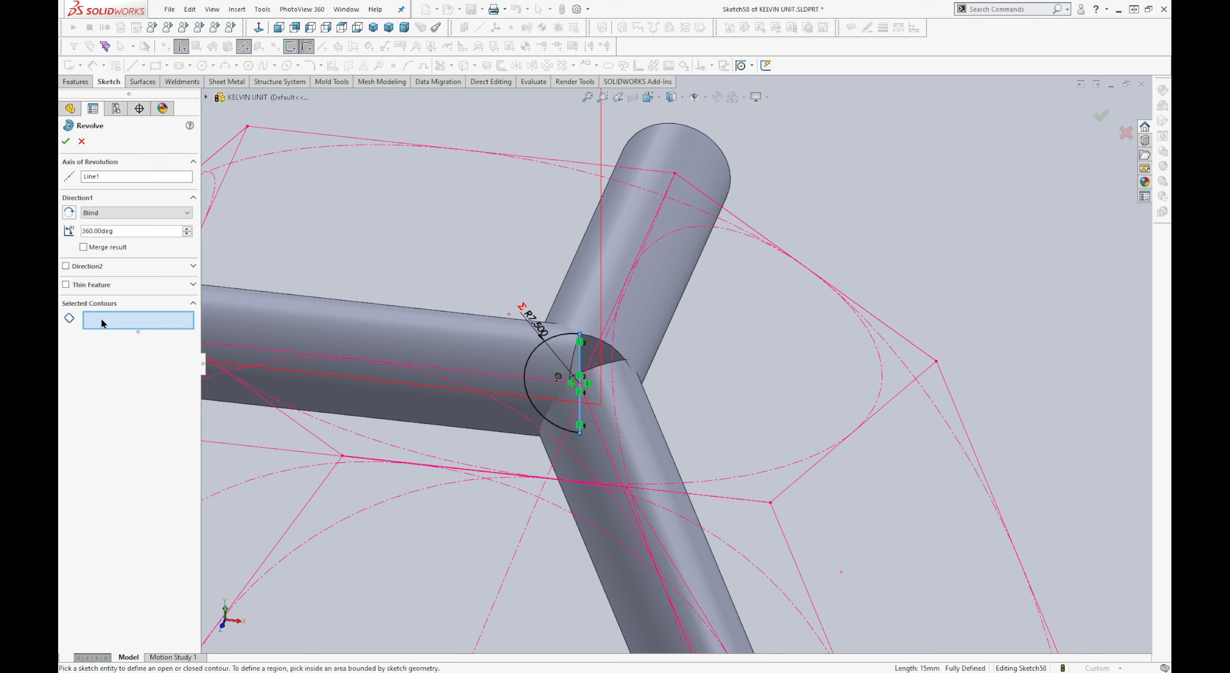
{"action": "scroll", "coordinate": [555, 378], "scroll_direction": "down", "scroll_amount": 3}
{"action": "middle_click_drag", "start_coordinate": [619, 403], "coordinate": [667, 363]}
{"action": "scroll", "coordinate": [669, 363], "scroll_direction": "up", "scroll_amount": 2}
{"action": "left_click", "coordinate": [706, 231]}
{"action": "mouse_move", "coordinate": [706, 231]}
{"action": "middle_mouse_down"}
{"action": "mouse_move", "coordinate": [742, 249]}
{"action": "mouse_move", "coordinate": [751, 293]}
{"action": "middle_mouse_up"}
{"action": "scroll", "coordinate": [752, 294], "scroll_direction": "down", "scroll_amount": 3}
{"action": "left_click", "coordinate": [113, 248]}
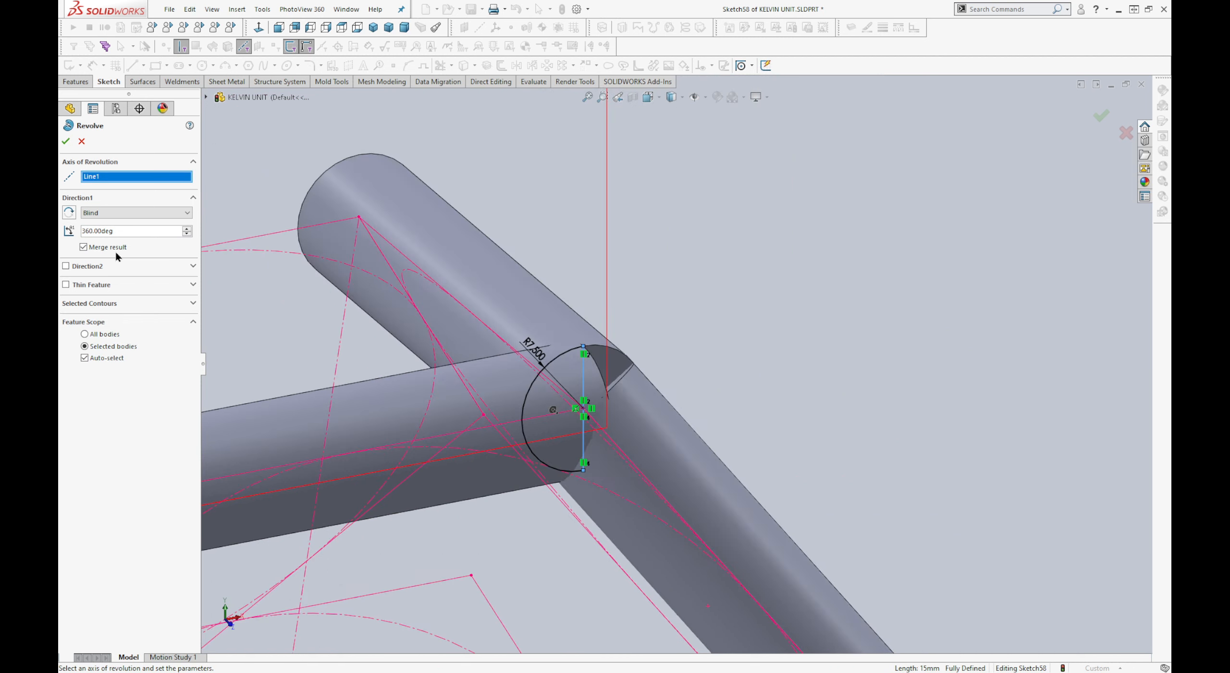
{"action": "left_click", "coordinate": [114, 247]}
{"action": "left_click", "coordinate": [109, 247]}
{"action": "left_click", "coordinate": [66, 141]}
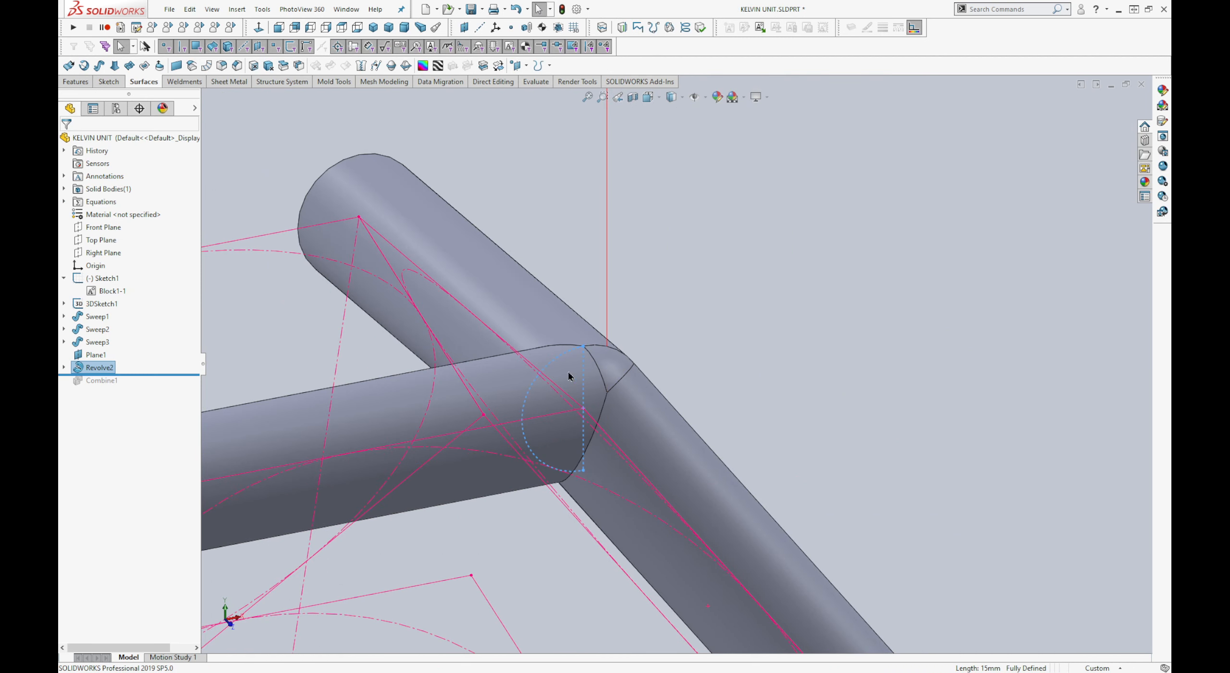
Step: Fillet the three curved edges where the cylinders meet each other with a symmetric 5 mm radius
{"action": "middle_click_drag", "start_coordinate": [568, 371], "coordinate": [805, 392]}
{"action": "left_click", "coordinate": [563, 467]}
{"action": "scroll", "coordinate": [719, 339], "scroll_direction": "up", "scroll_amount": 5}
{"action": "scroll", "coordinate": [856, 264], "scroll_direction": "down", "scroll_amount": 8}
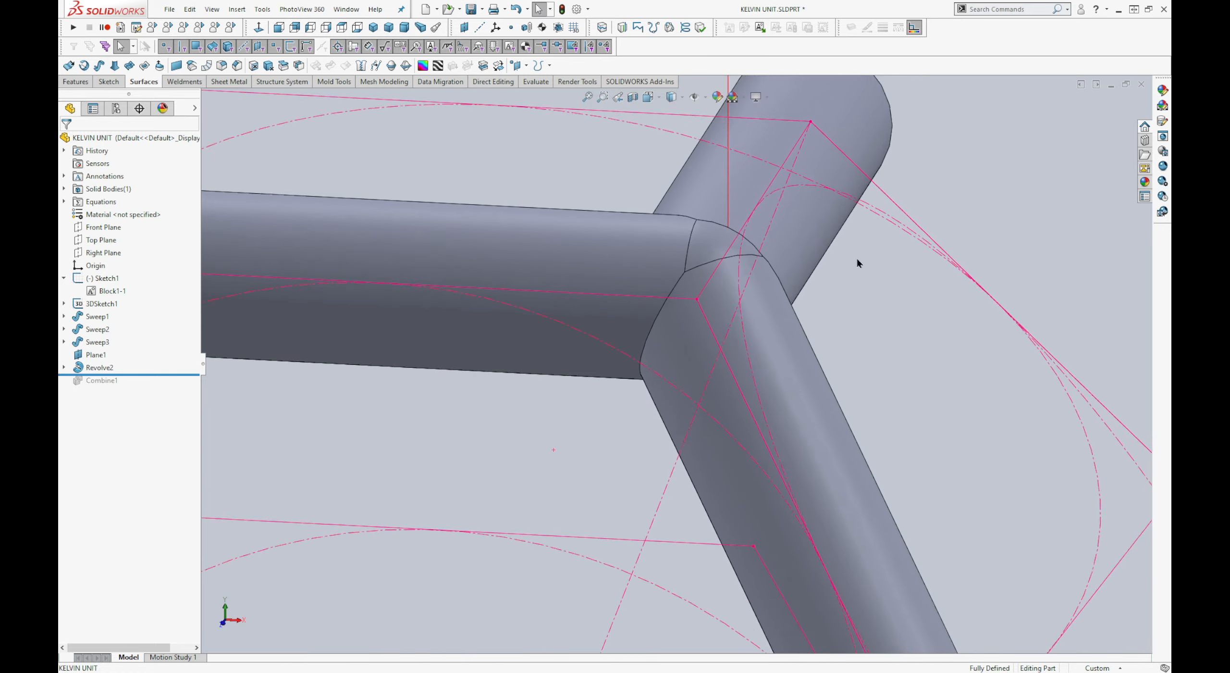
{"action": "middle_click_drag", "start_coordinate": [766, 306], "coordinate": [577, 202]}
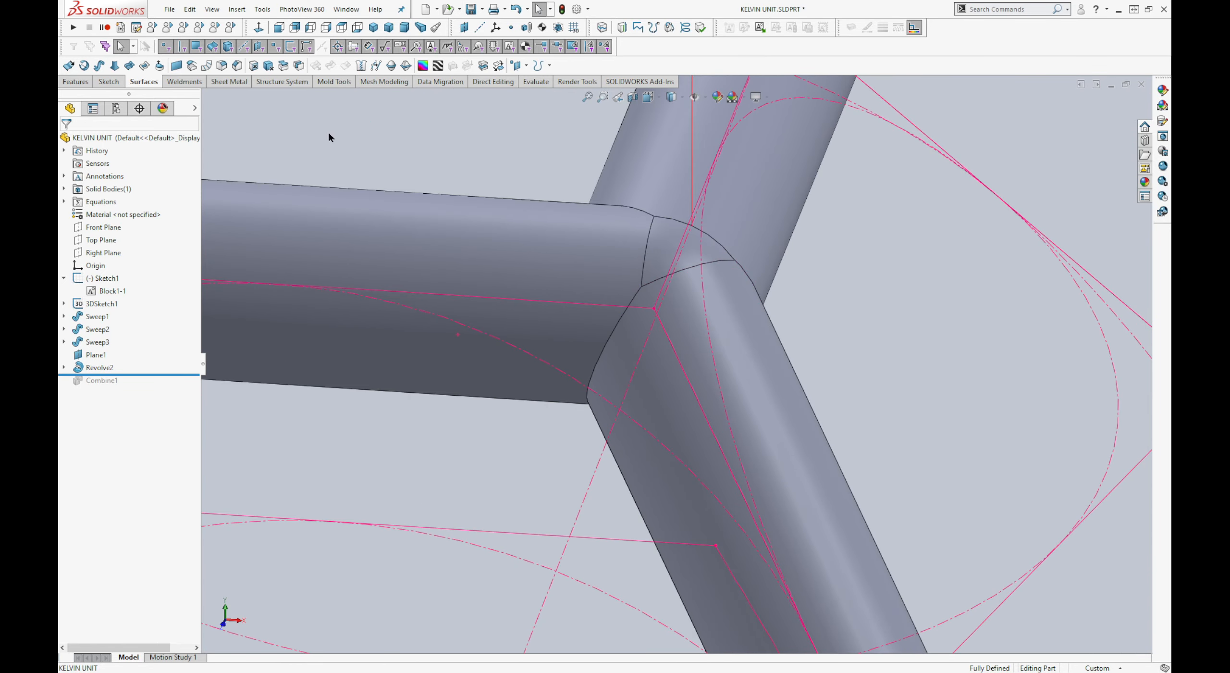
{"action": "left_click", "coordinate": [139, 82]}
{"action": "left_click", "coordinate": [221, 65]}
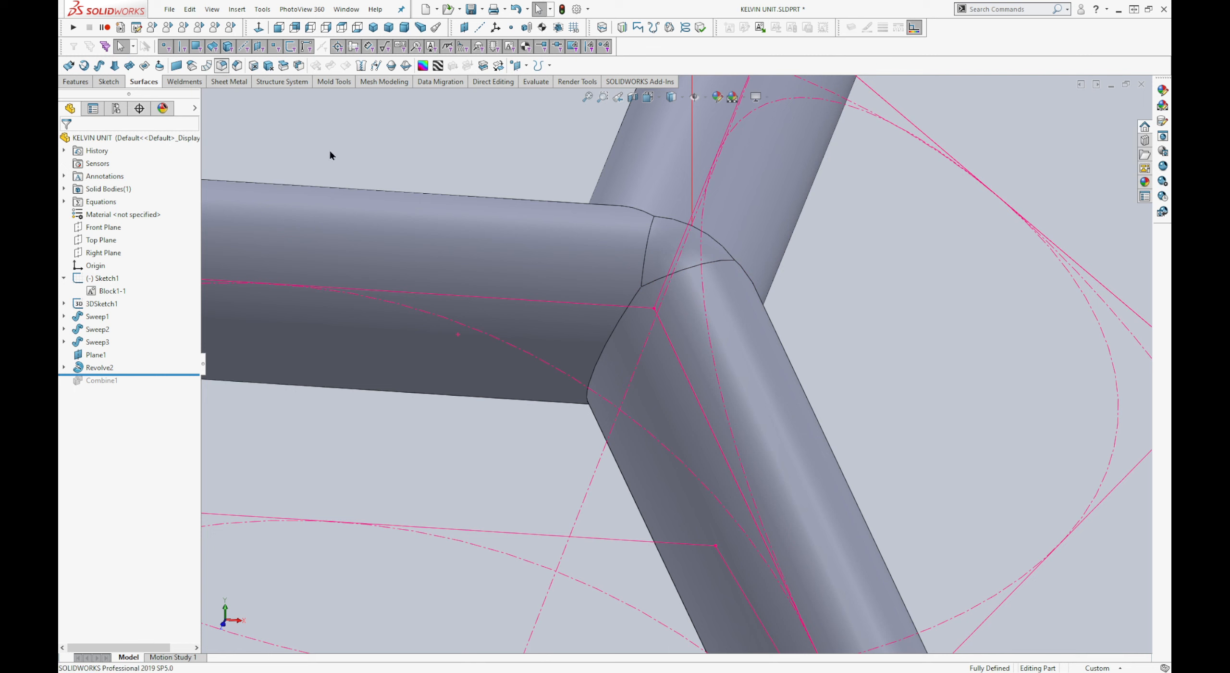
{"action": "left_click", "coordinate": [635, 297]}
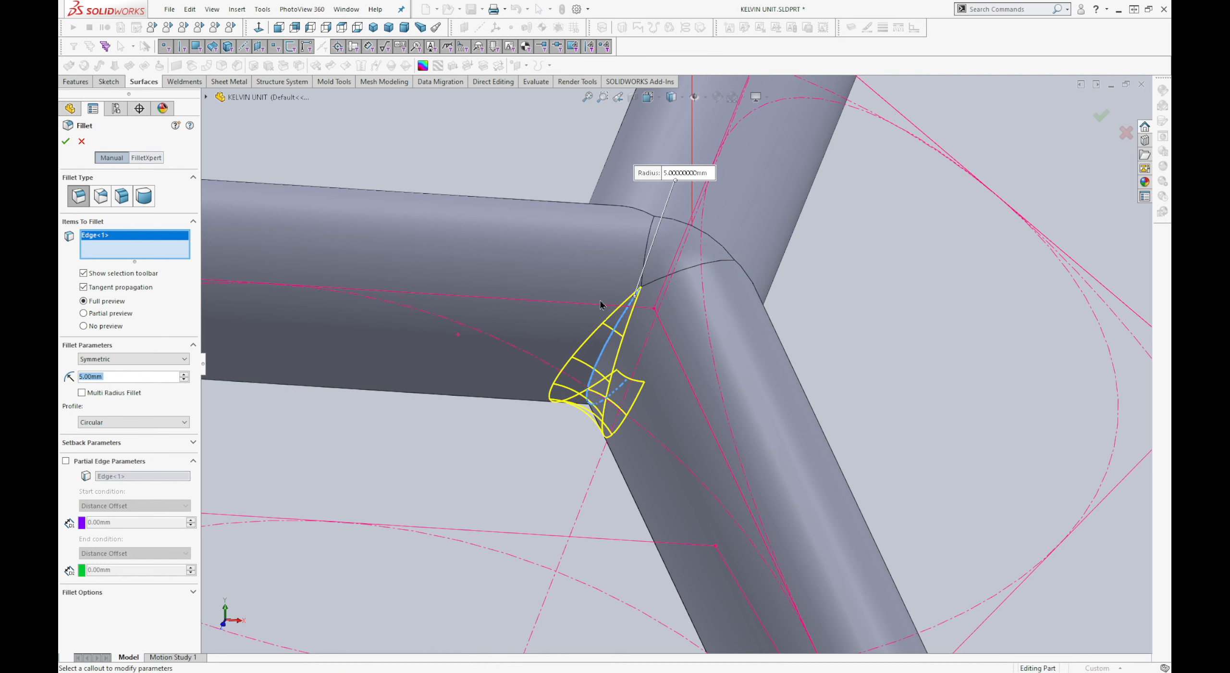
{"action": "middle_click_drag", "start_coordinate": [615, 330], "coordinate": [686, 336]}
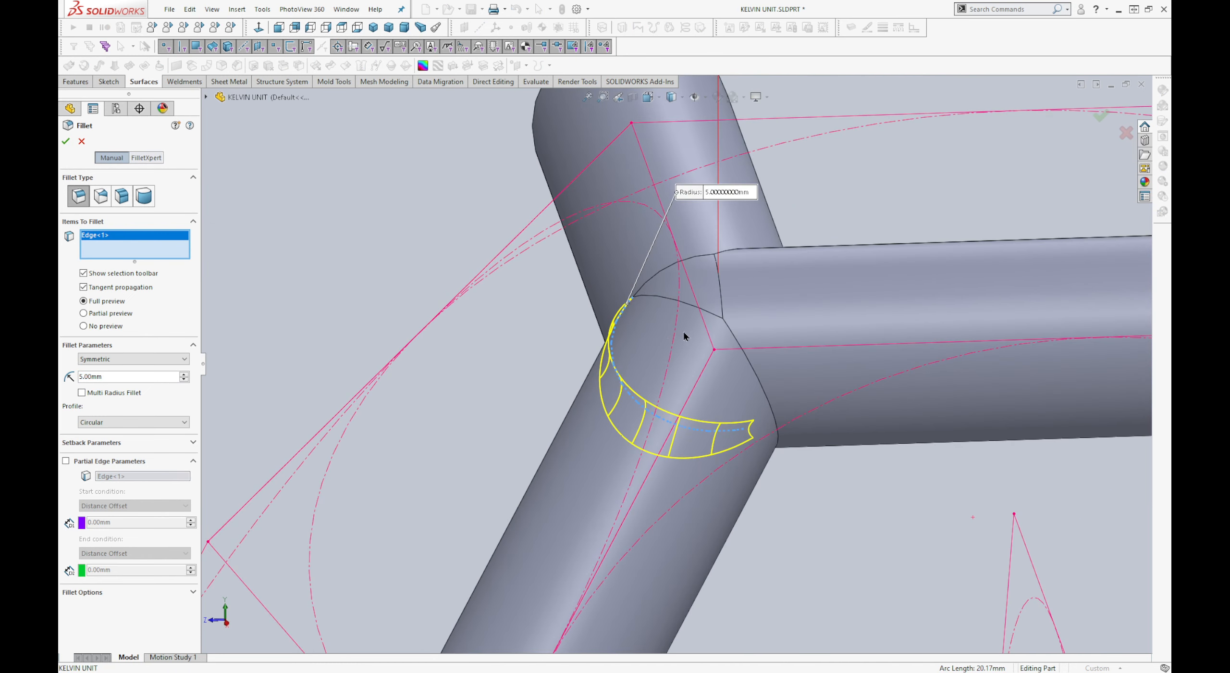
{"action": "left_click", "coordinate": [728, 331]}
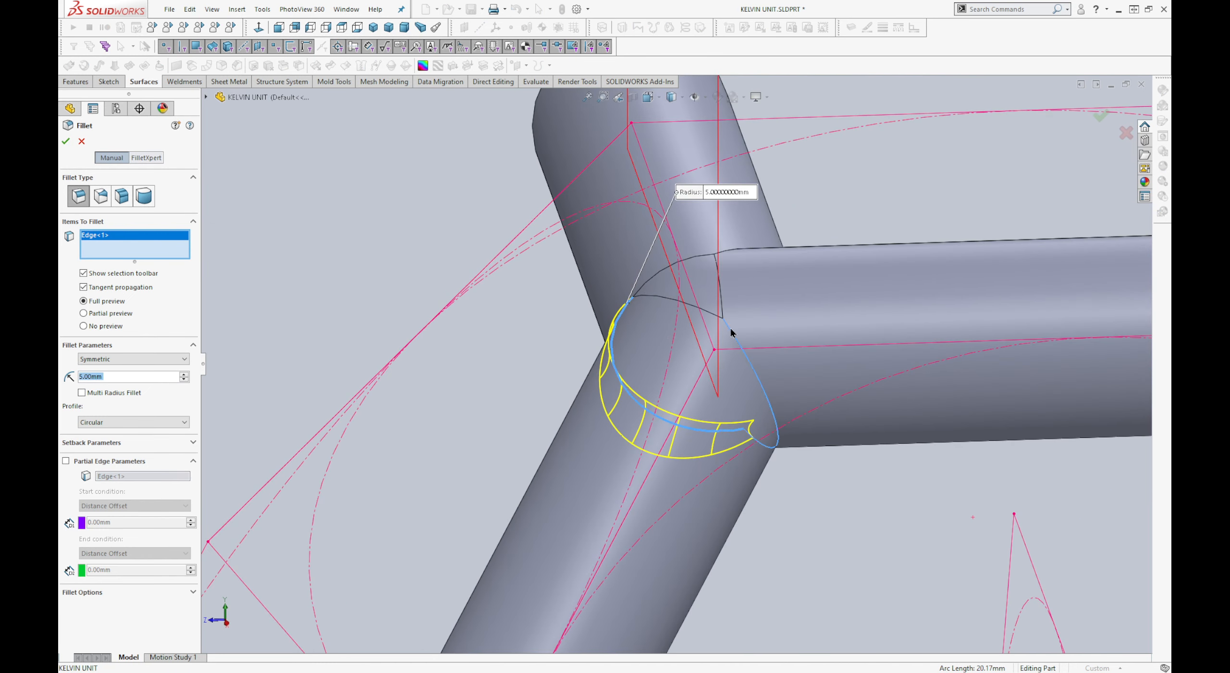
{"action": "left_click", "coordinate": [727, 249]}
{"action": "middle_click_drag", "start_coordinate": [708, 274], "coordinate": [679, 244]}
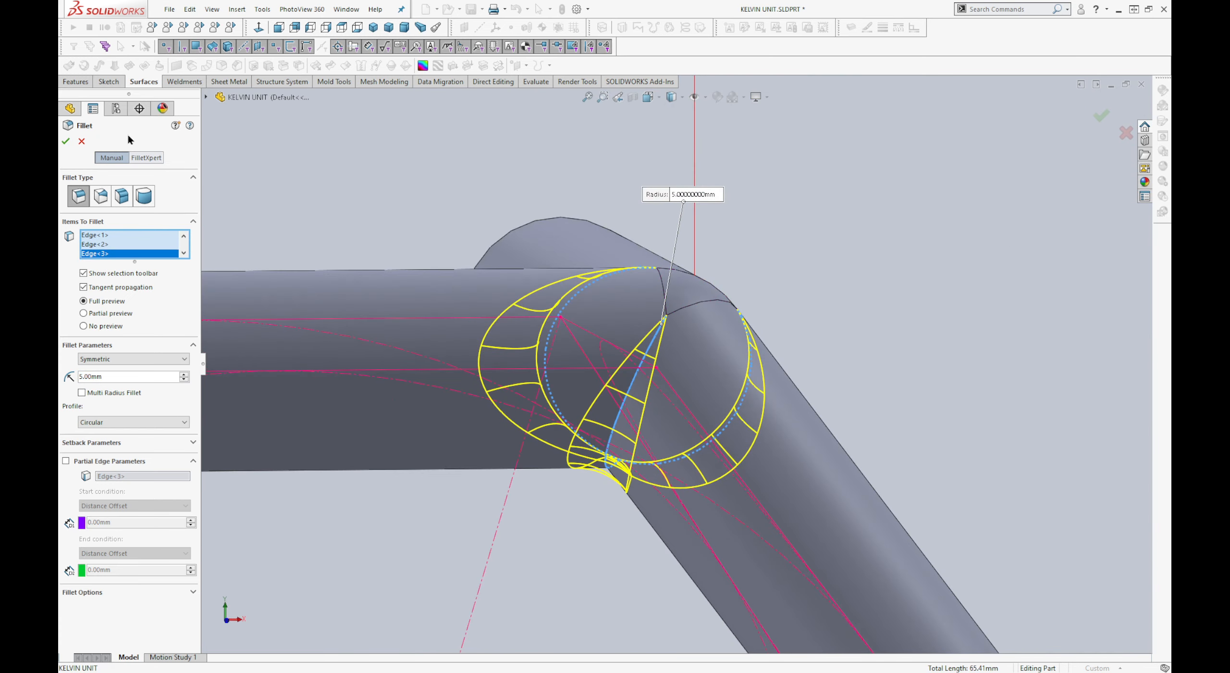
{"action": "left_click", "coordinate": [67, 142]}
{"action": "scroll", "coordinate": [568, 219], "scroll_direction": "down", "scroll_amount": 3}
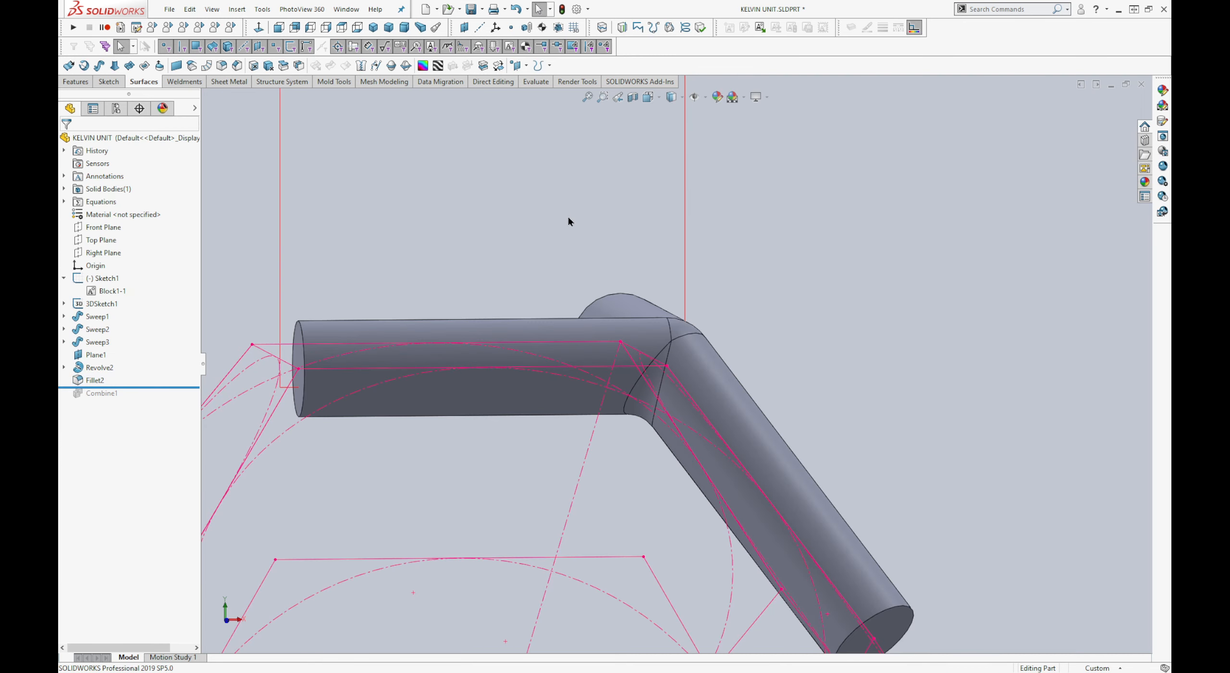
Step: Hide the sketches and examine the filleted three-cylinder junction in Shaded display without edges, restoring Shaded With Edges at the end
{"action": "middle_click_drag", "start_coordinate": [568, 220], "coordinate": [735, 302]}
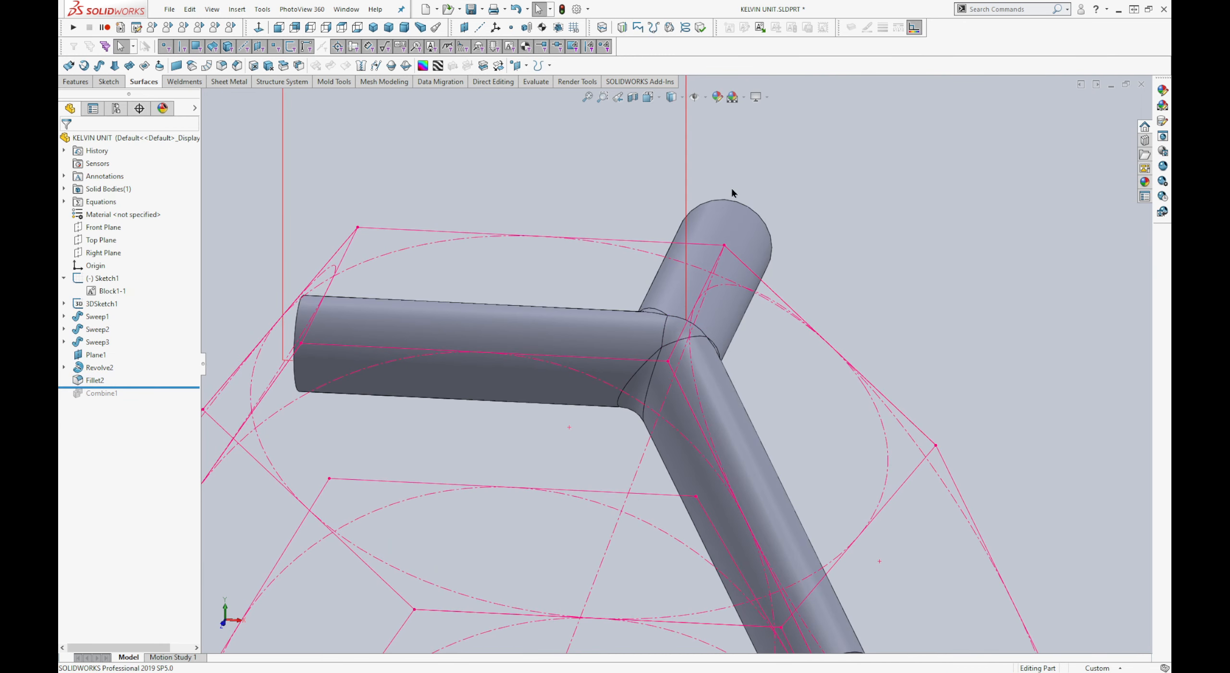
{"action": "key", "text": "p"}
{"action": "key", "text": "s"}
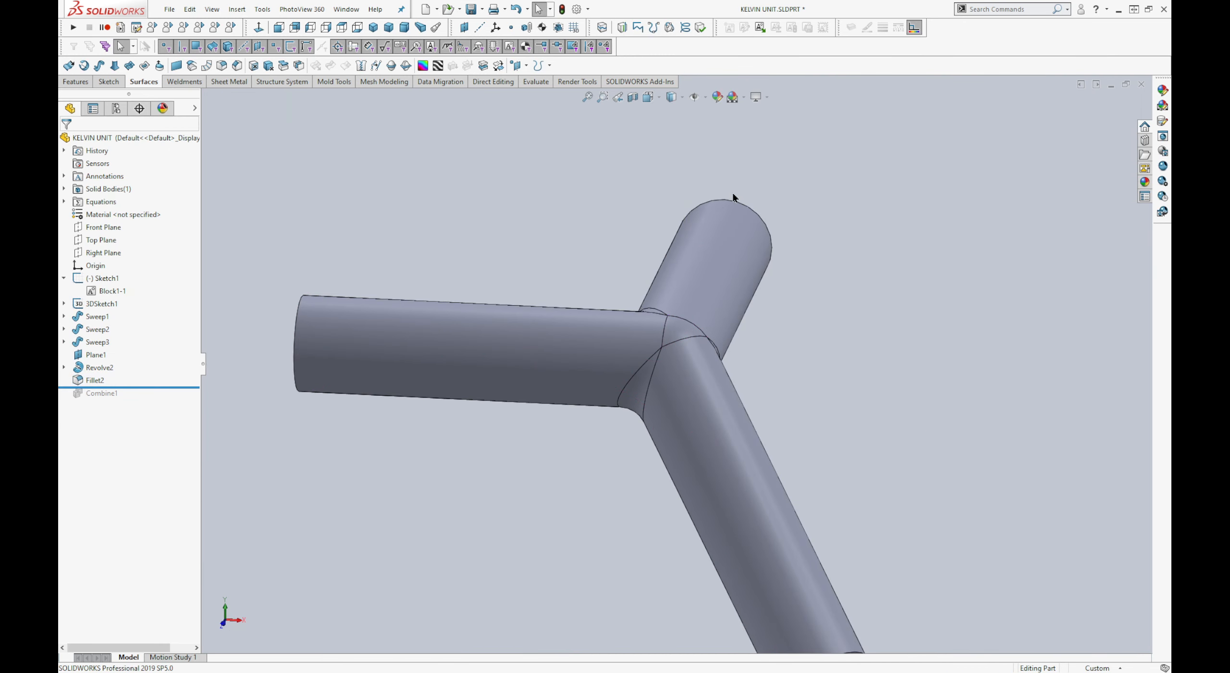
{"action": "left_click", "coordinate": [682, 98]}
{"action": "left_click", "coordinate": [675, 130]}
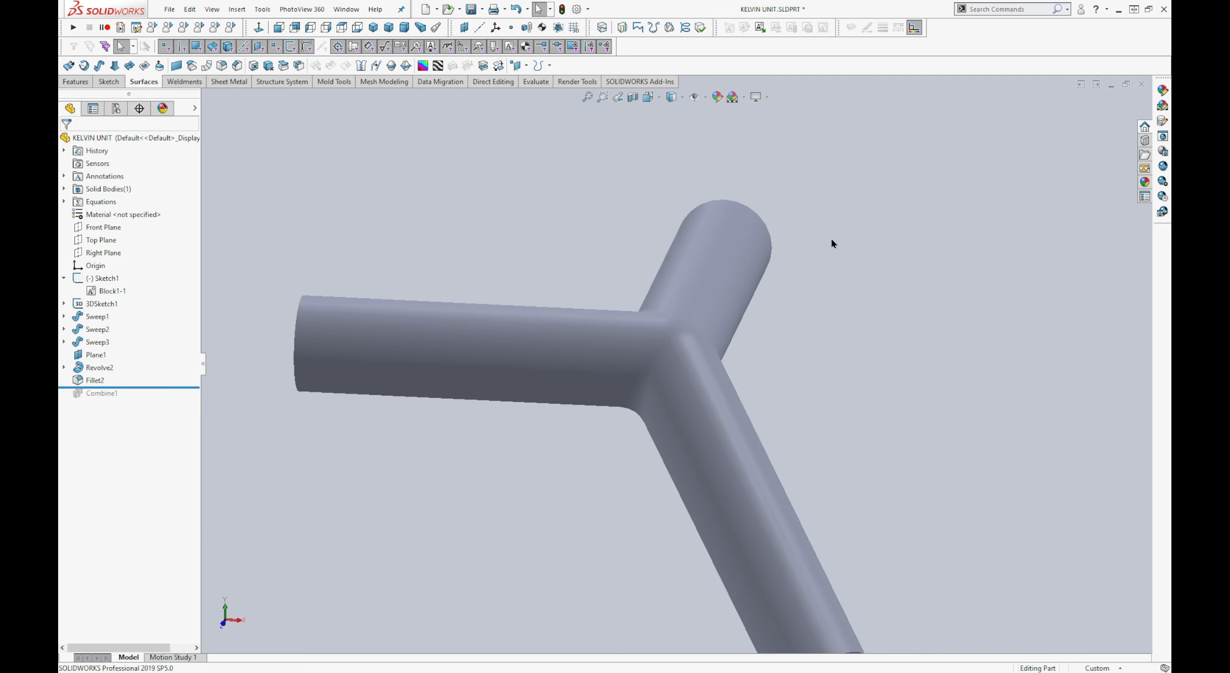
{"action": "middle_click_drag", "start_coordinate": [832, 242], "coordinate": [609, 431]}
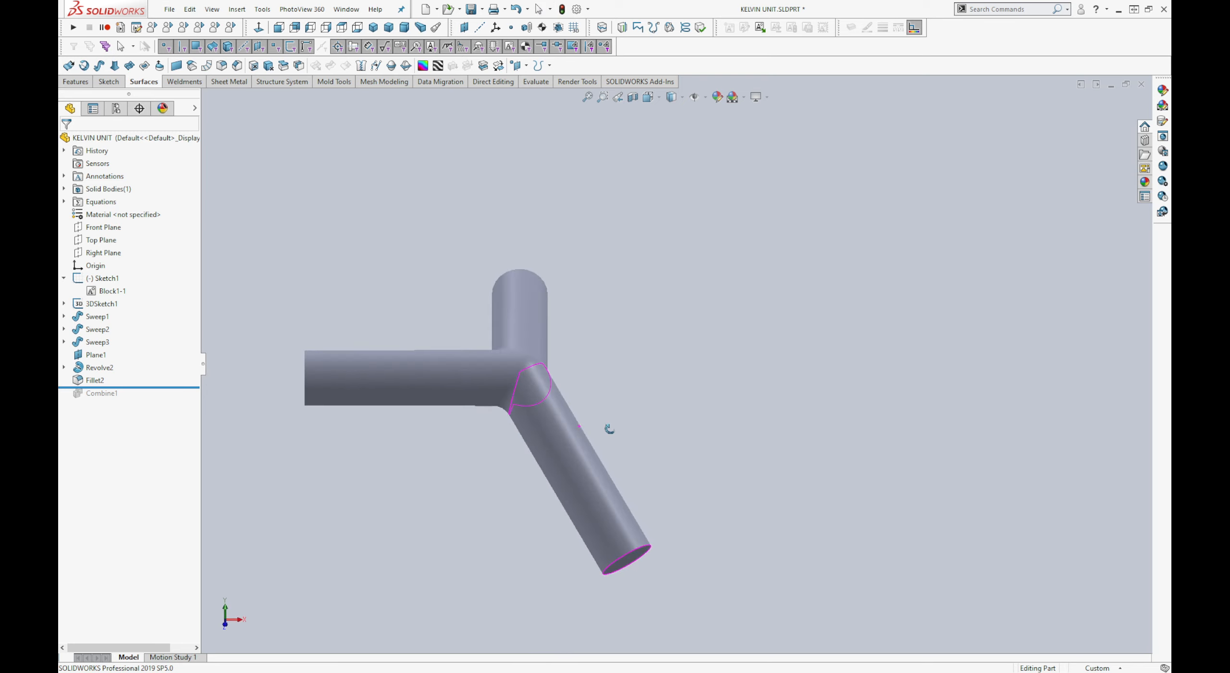
{"action": "scroll", "coordinate": [630, 348], "scroll_direction": "up", "scroll_amount": 1}
{"action": "middle_click_drag", "start_coordinate": [630, 348], "coordinate": [610, 354]}
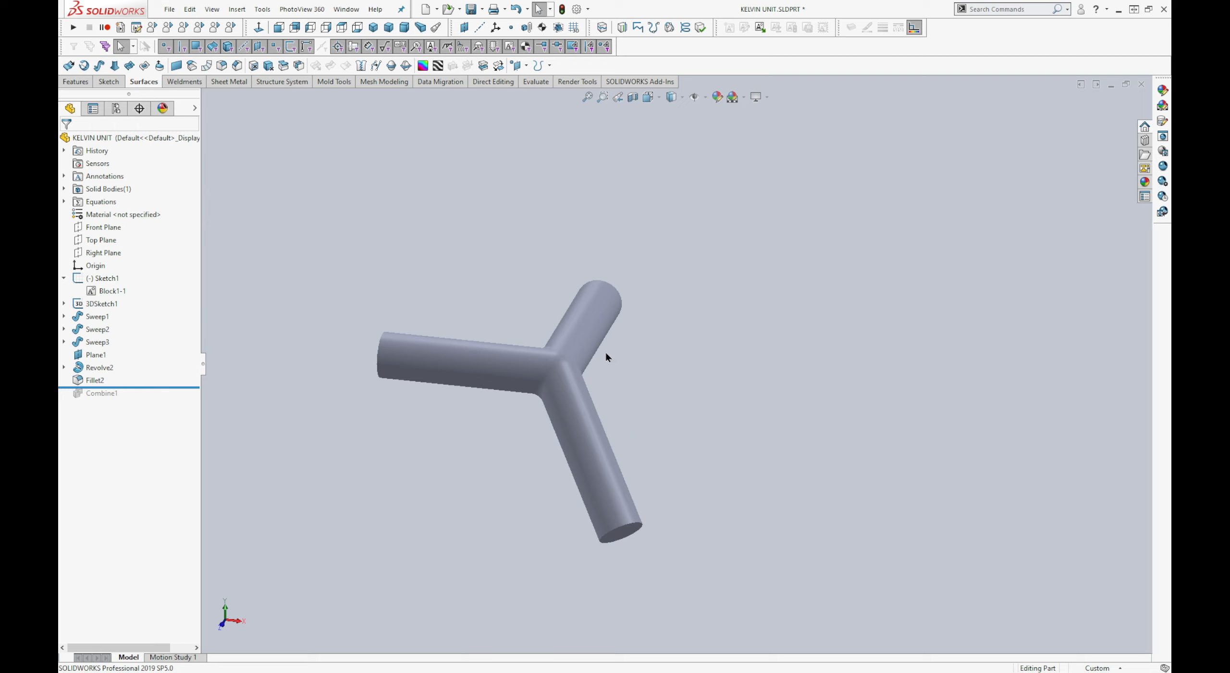
{"action": "left_click", "coordinate": [682, 100]}
{"action": "left_click", "coordinate": [676, 111]}
{"action": "scroll", "coordinate": [605, 290], "scroll_direction": "up", "scroll_amount": 2}
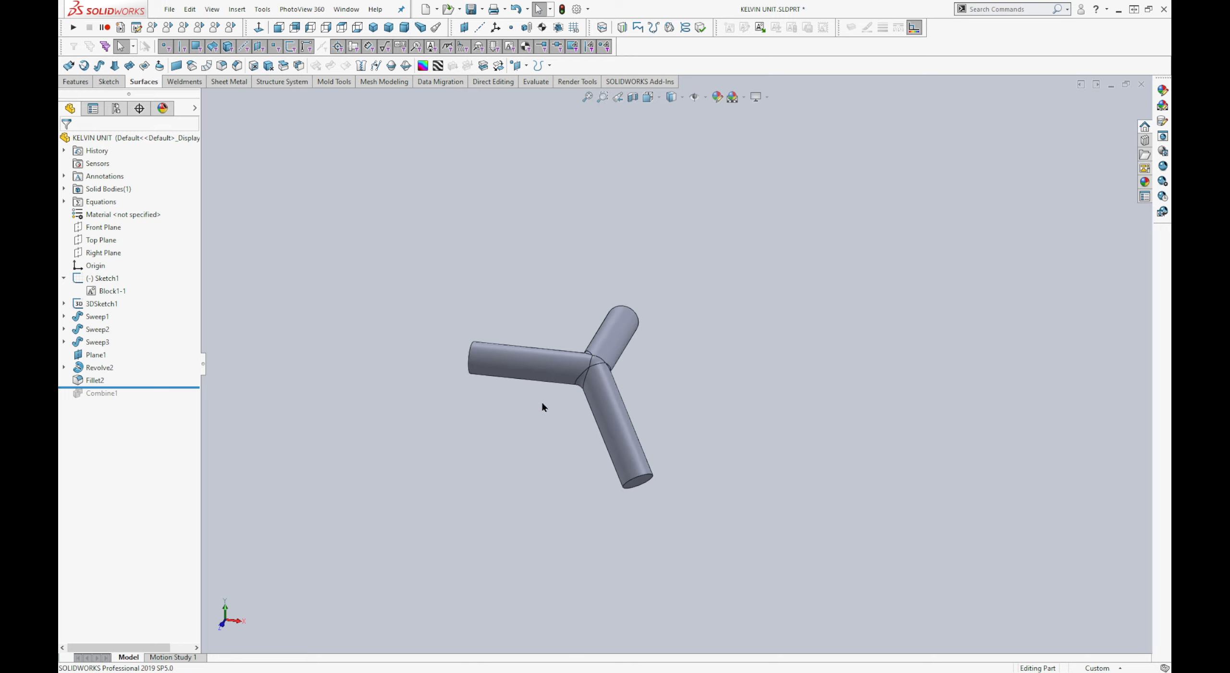
Step: Mirror the filleted three-cylinder body about the Front Plane, merging the mirrored solid with the original
{"action": "mouse_move", "coordinate": [542, 407]}
{"action": "middle_mouse_down"}
{"action": "mouse_move", "coordinate": [560, 407]}
{"action": "mouse_move", "coordinate": [563, 428]}
{"action": "mouse_move", "coordinate": [596, 351]}
{"action": "mouse_move", "coordinate": [606, 414]}
{"action": "mouse_move", "coordinate": [568, 426]}
{"action": "middle_mouse_up"}
{"action": "left_click", "coordinate": [102, 227]}
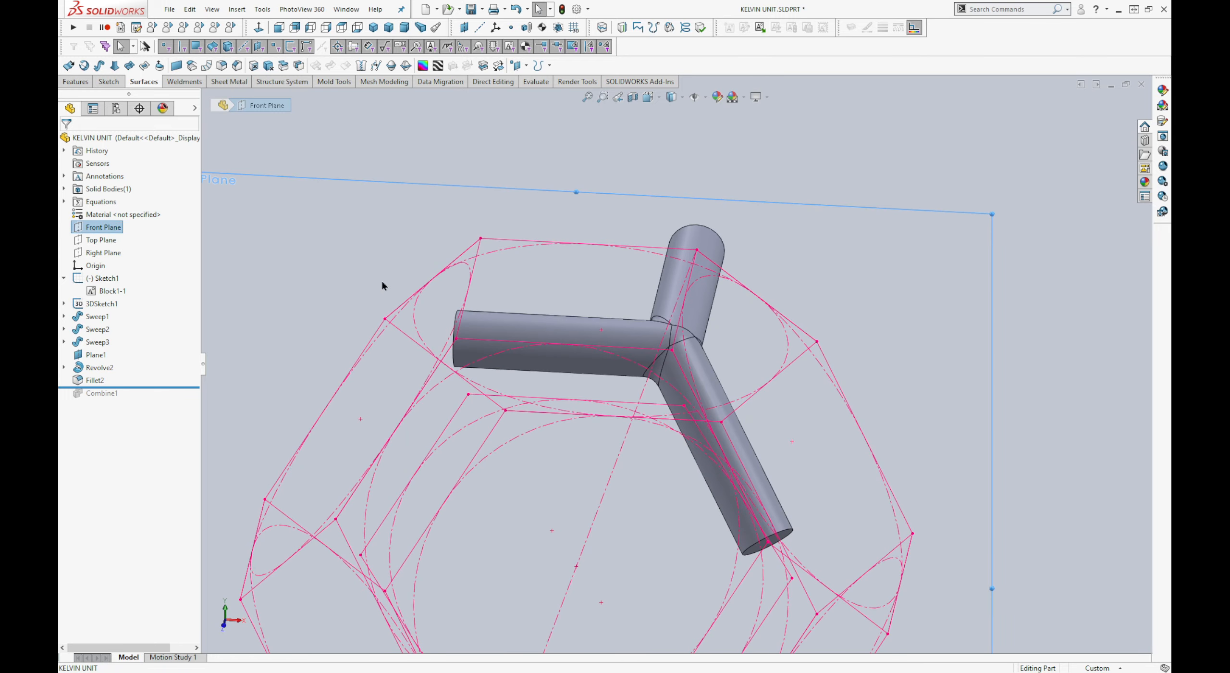
{"action": "scroll", "coordinate": [676, 359], "scroll_direction": "up", "scroll_amount": 4}
{"action": "middle_click_drag", "start_coordinate": [673, 306], "coordinate": [726, 325]}
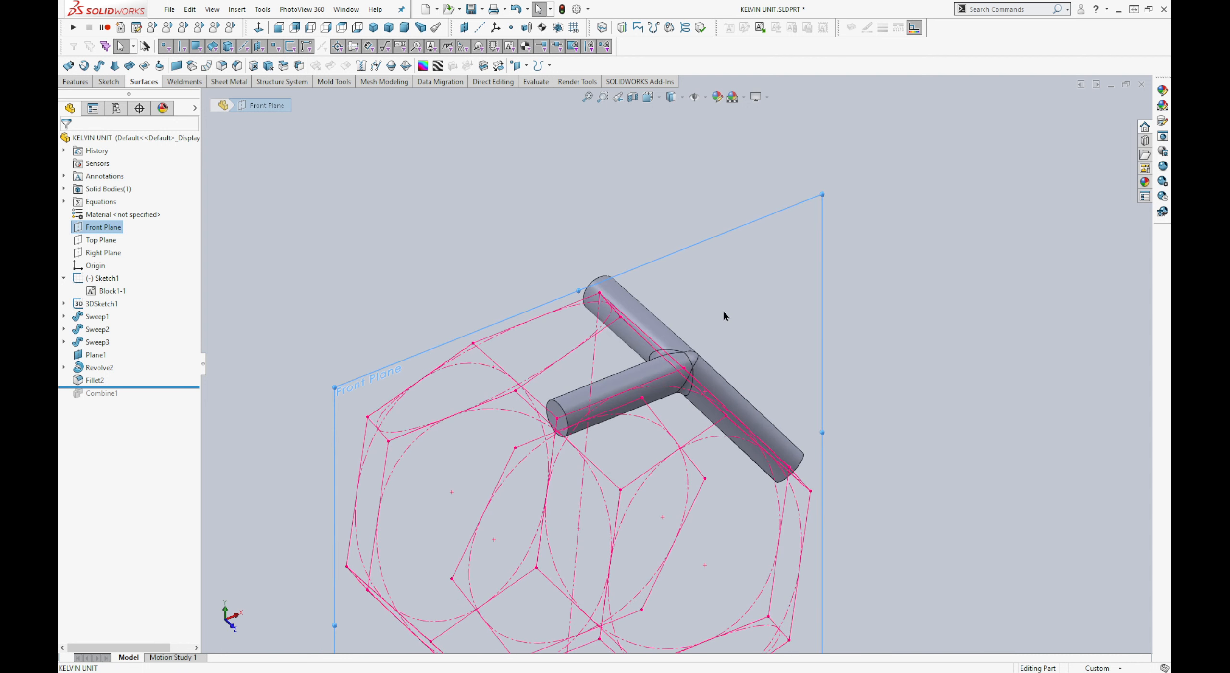
{"action": "key", "text": "m"}
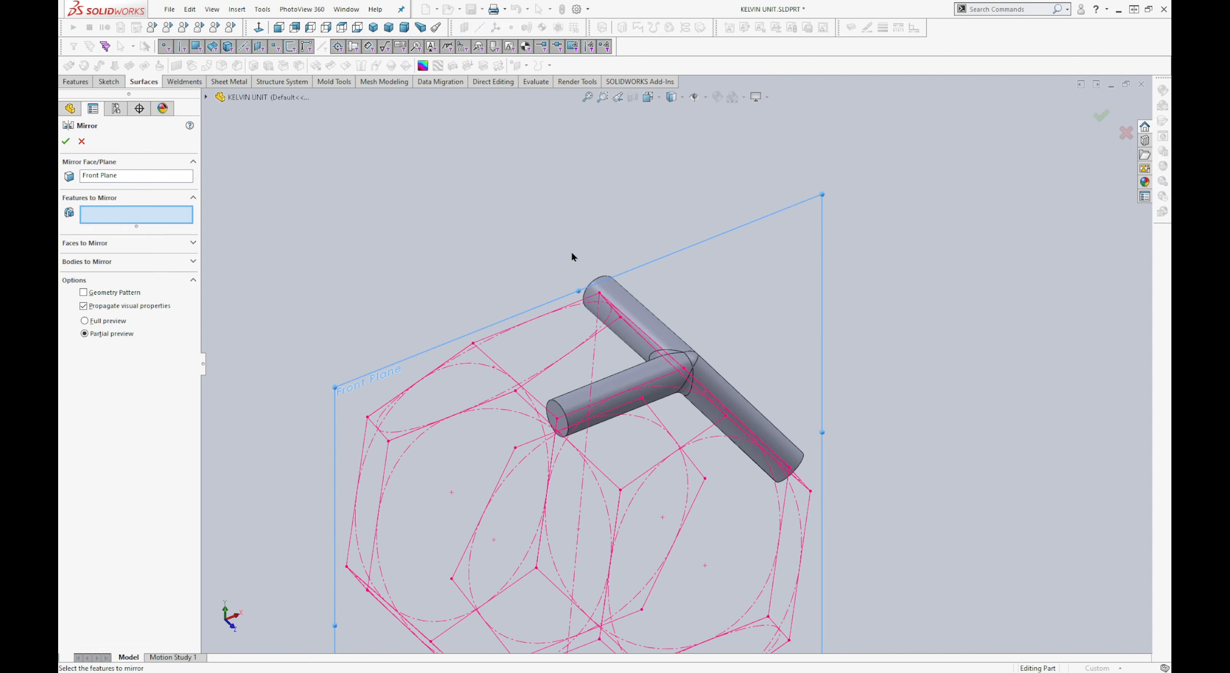
{"action": "left_click", "coordinate": [95, 261]}
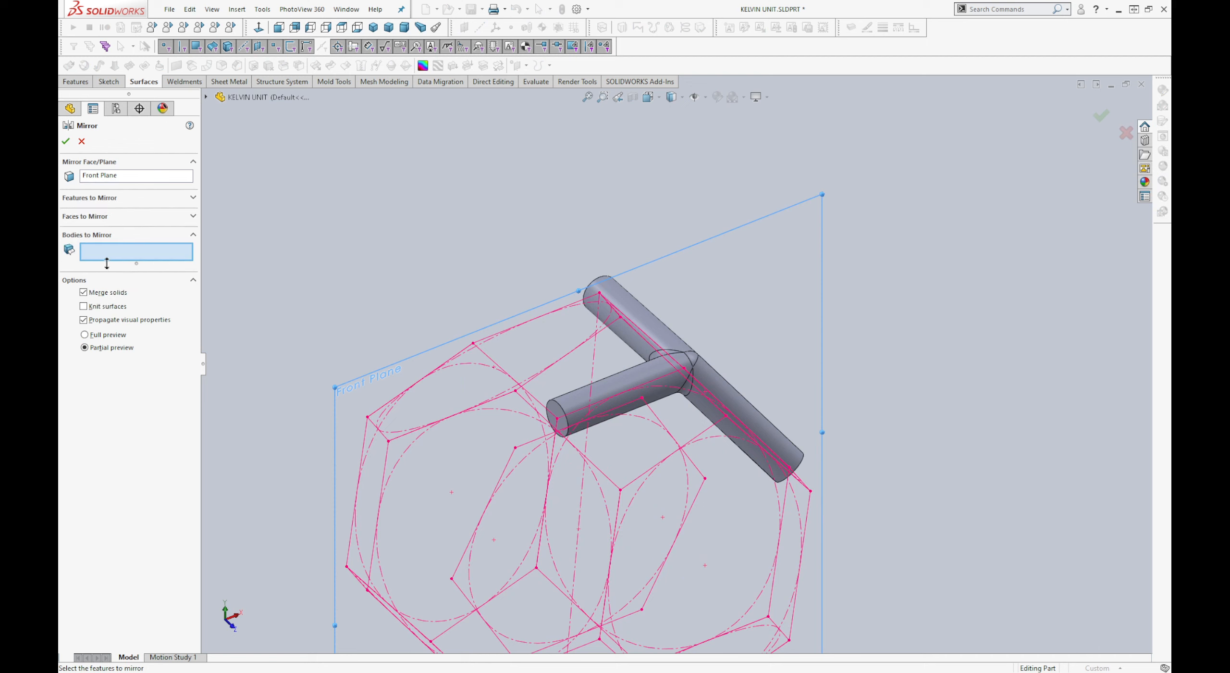
{"action": "left_click", "coordinate": [640, 313]}
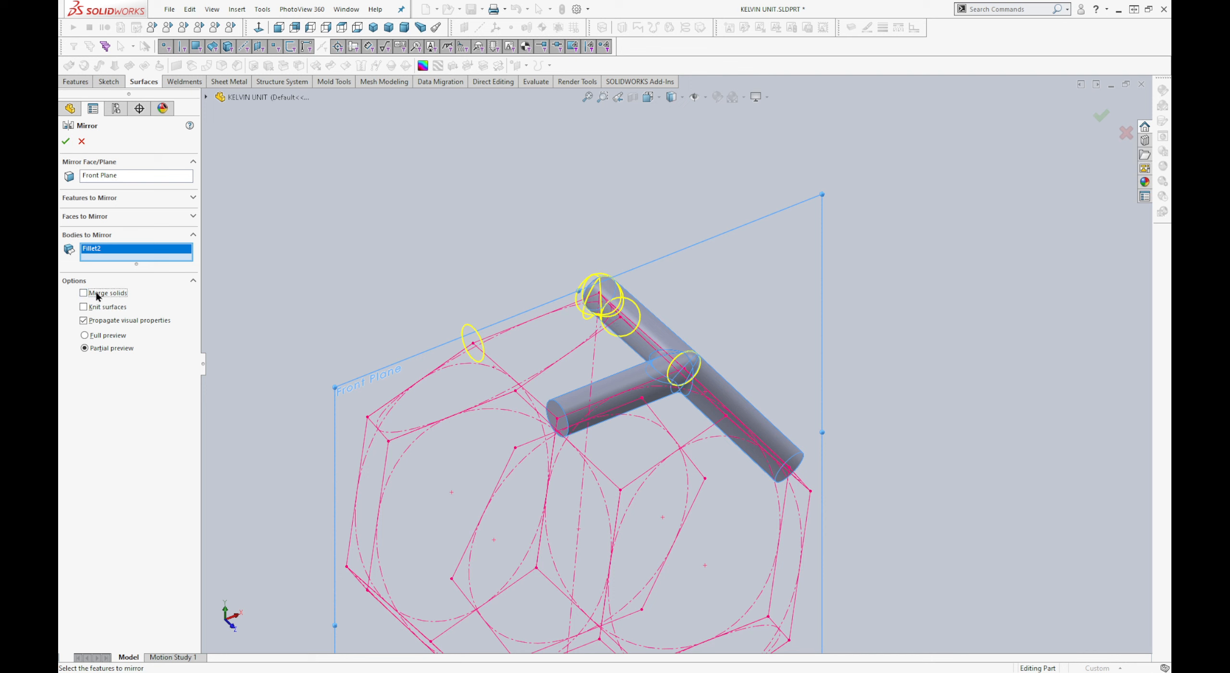
{"action": "left_click", "coordinate": [65, 141]}
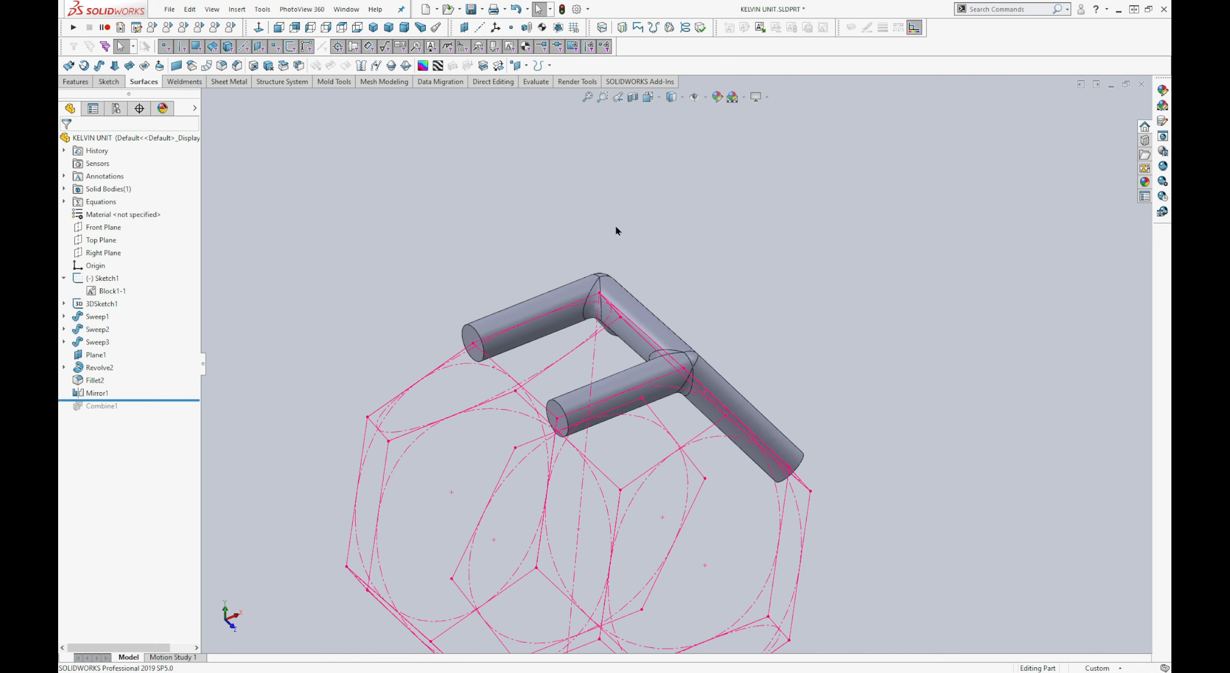
Step: Mirror the merged body about the Right Plane with Merge solids on to close the upper square of cylinders
{"action": "middle_click_drag", "start_coordinate": [615, 226], "coordinate": [382, 282]}
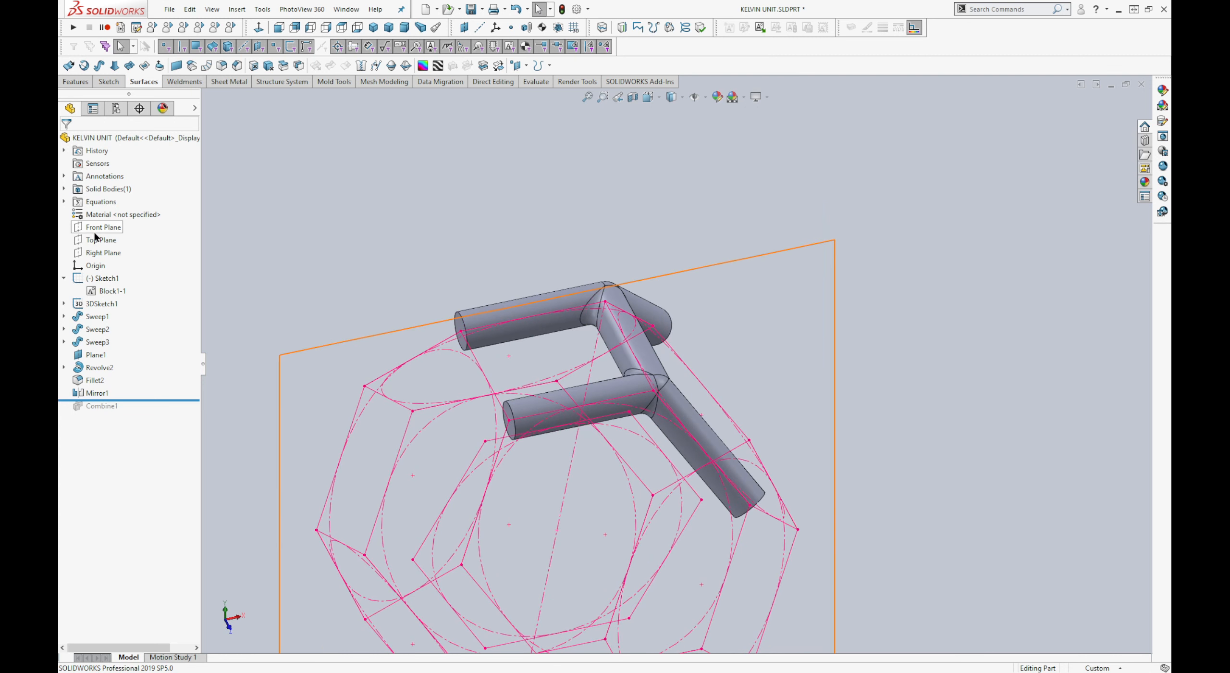
{"action": "left_click", "coordinate": [96, 252]}
{"action": "key", "text": "Return"}
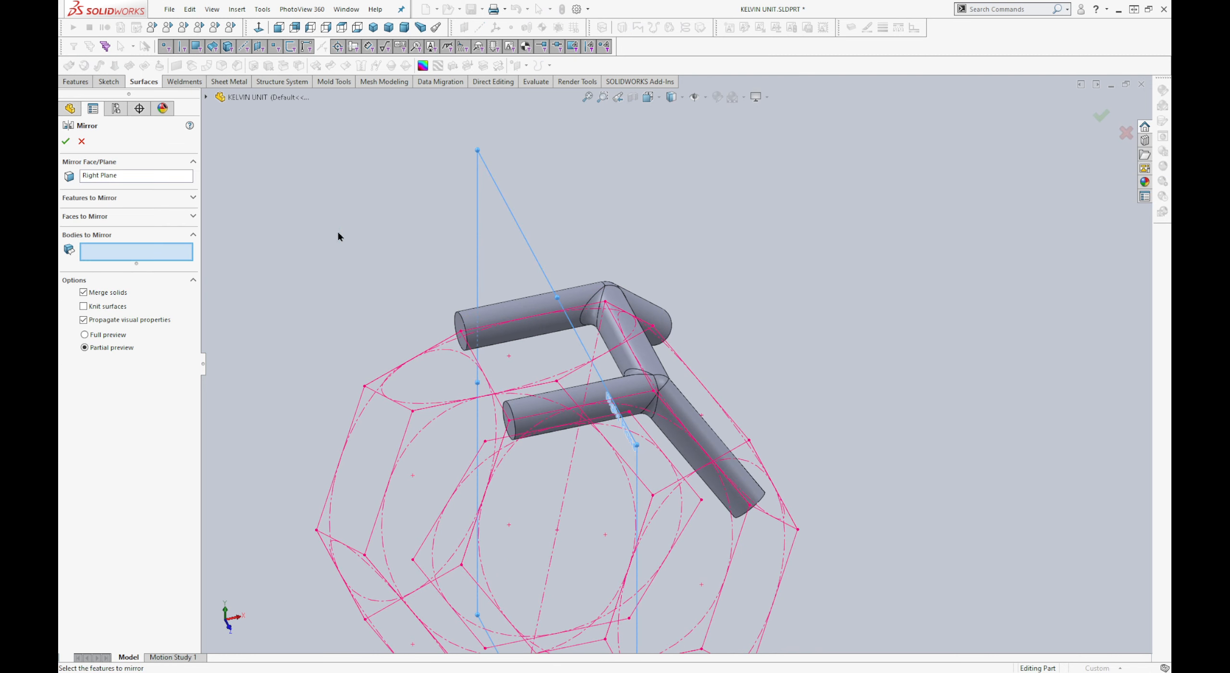
{"action": "left_click", "coordinate": [510, 321]}
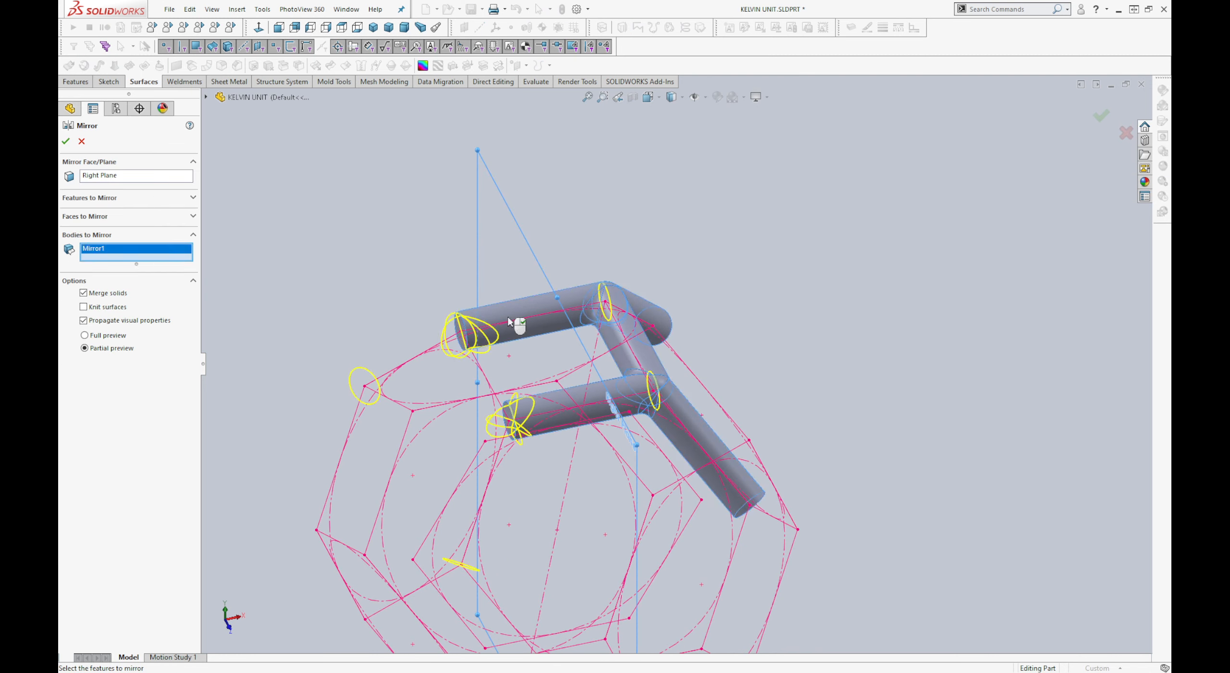
{"action": "key", "text": "Return"}
{"action": "scroll", "coordinate": [508, 321], "scroll_direction": "up", "scroll_amount": 2}
Step: Mirror the upper half of the cell about the Top Plane as a body, with Merge solids turned off
{"action": "middle_click_drag", "start_coordinate": [508, 321], "coordinate": [598, 328]}
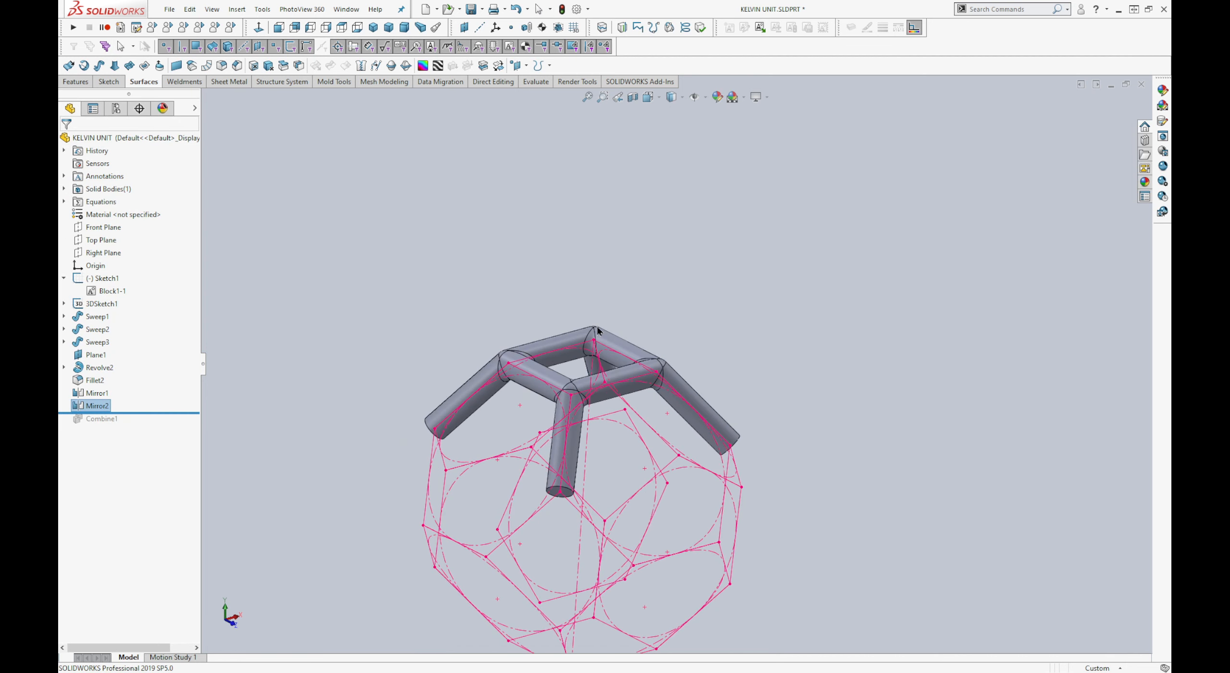
{"action": "left_click", "coordinate": [103, 240]}
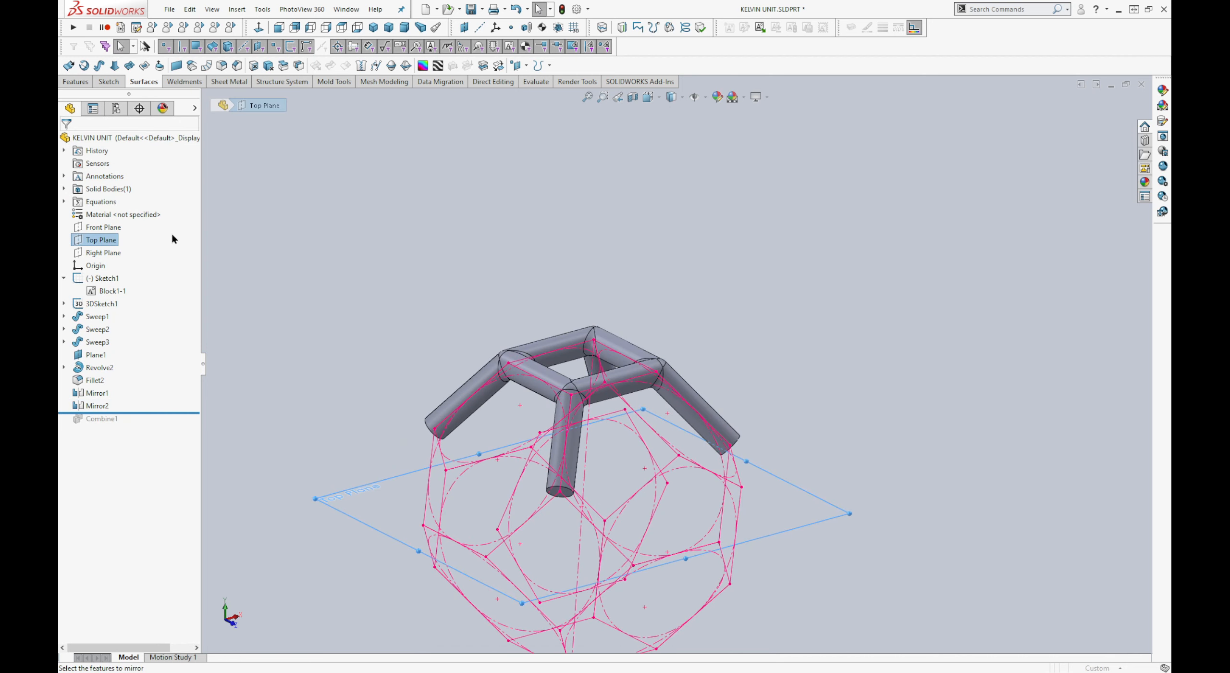
{"action": "key", "text": "Return"}
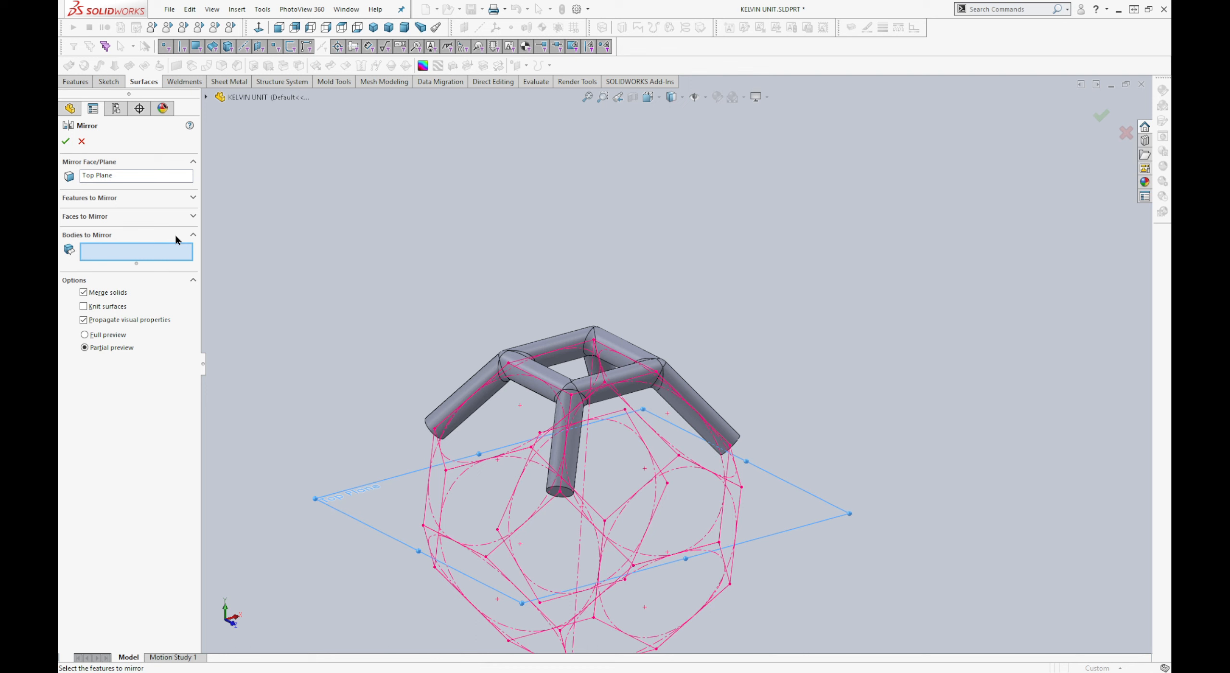
{"action": "left_click", "coordinate": [526, 353]}
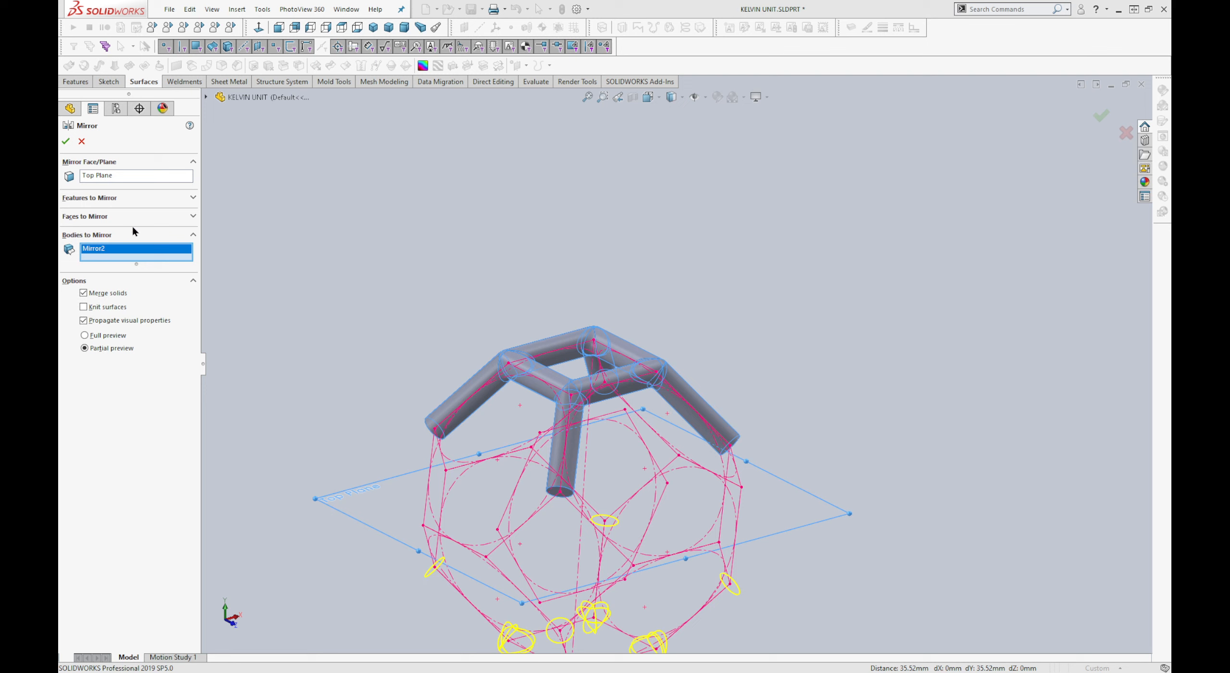
{"action": "left_click", "coordinate": [102, 295]}
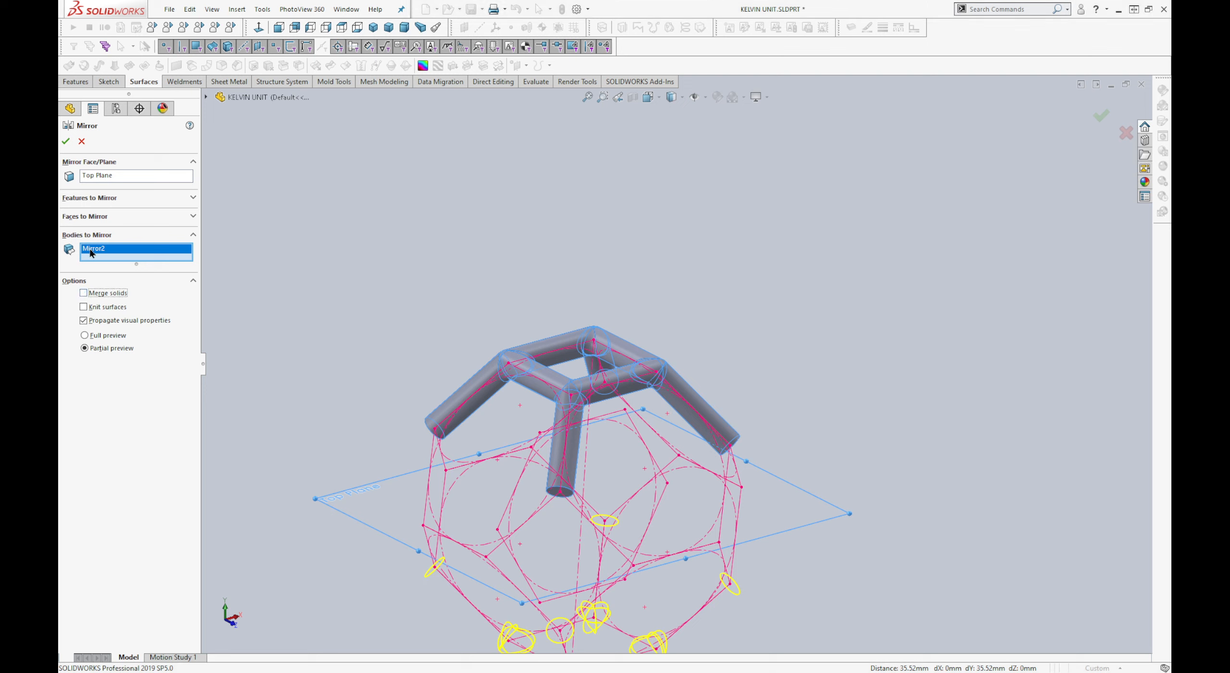
{"action": "left_click", "coordinate": [66, 141]}
{"action": "middle_click_drag", "start_coordinate": [411, 261], "coordinate": [718, 312]}
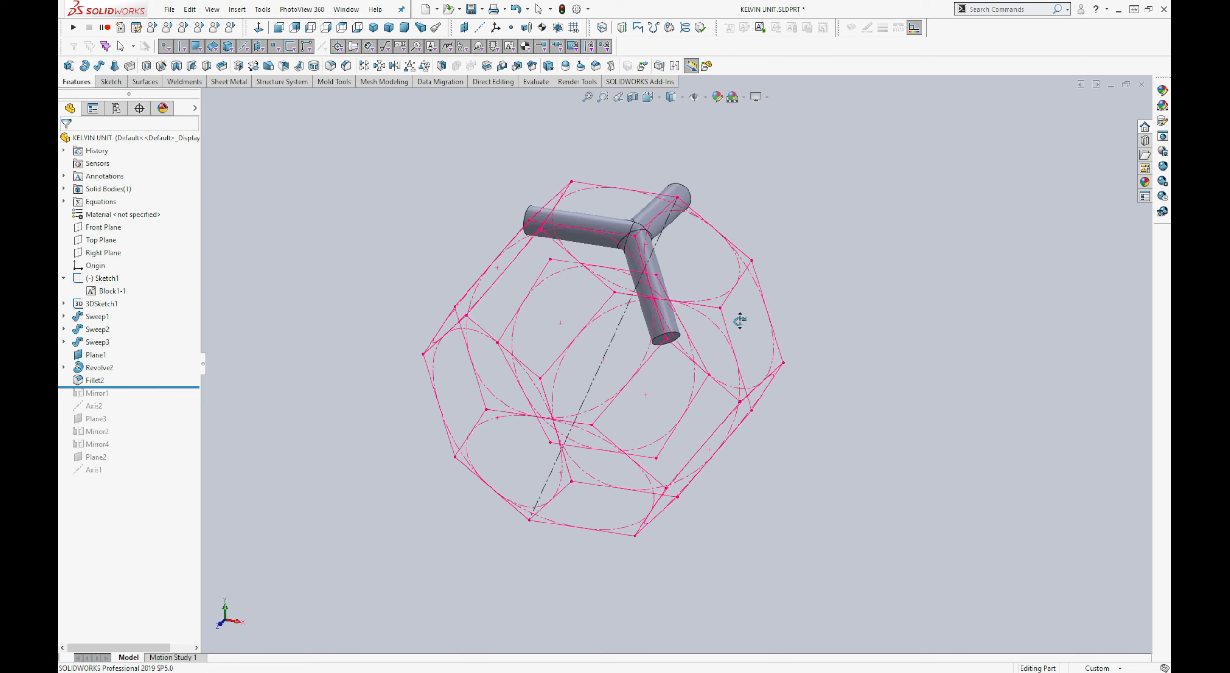
Step: Make one copy of the filleted three-cylinder body with Move/Copy Body, translated 100 mm along X
{"action": "mouse_move", "coordinate": [735, 316]}
{"action": "middle_mouse_down"}
{"action": "mouse_move", "coordinate": [733, 227]}
{"action": "mouse_move", "coordinate": [749, 225]}
{"action": "mouse_move", "coordinate": [772, 302]}
{"action": "mouse_move", "coordinate": [736, 326]}
{"action": "middle_mouse_up"}
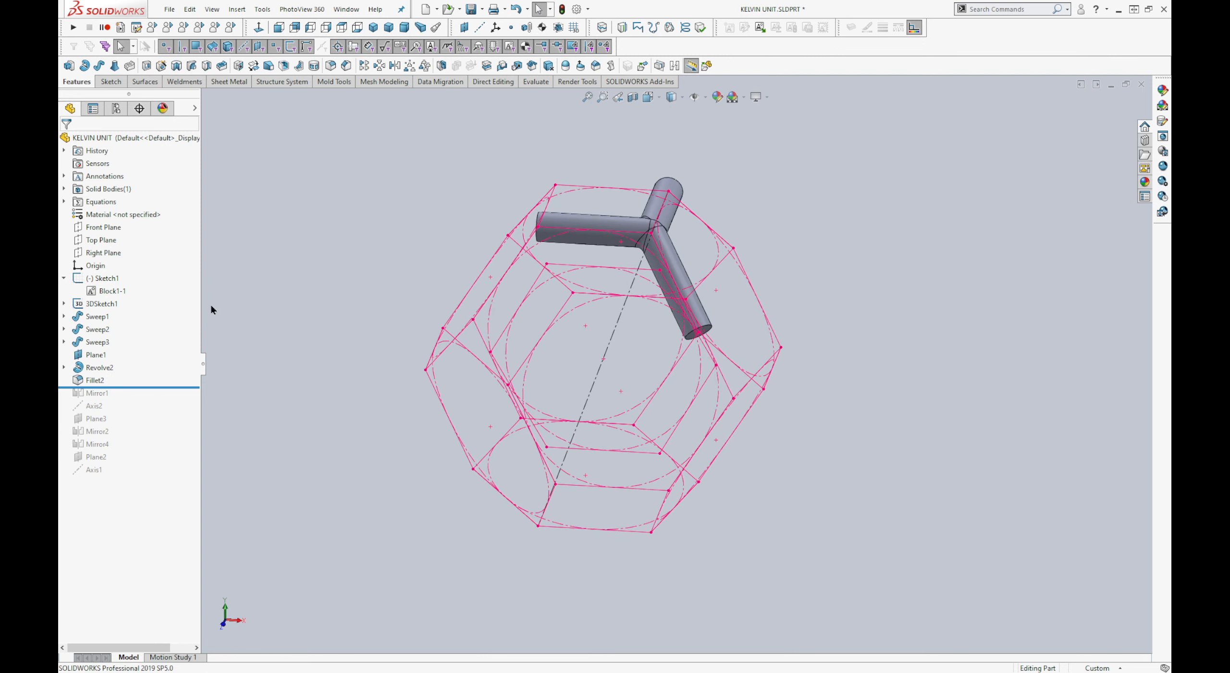
{"action": "left_click", "coordinate": [253, 65]}
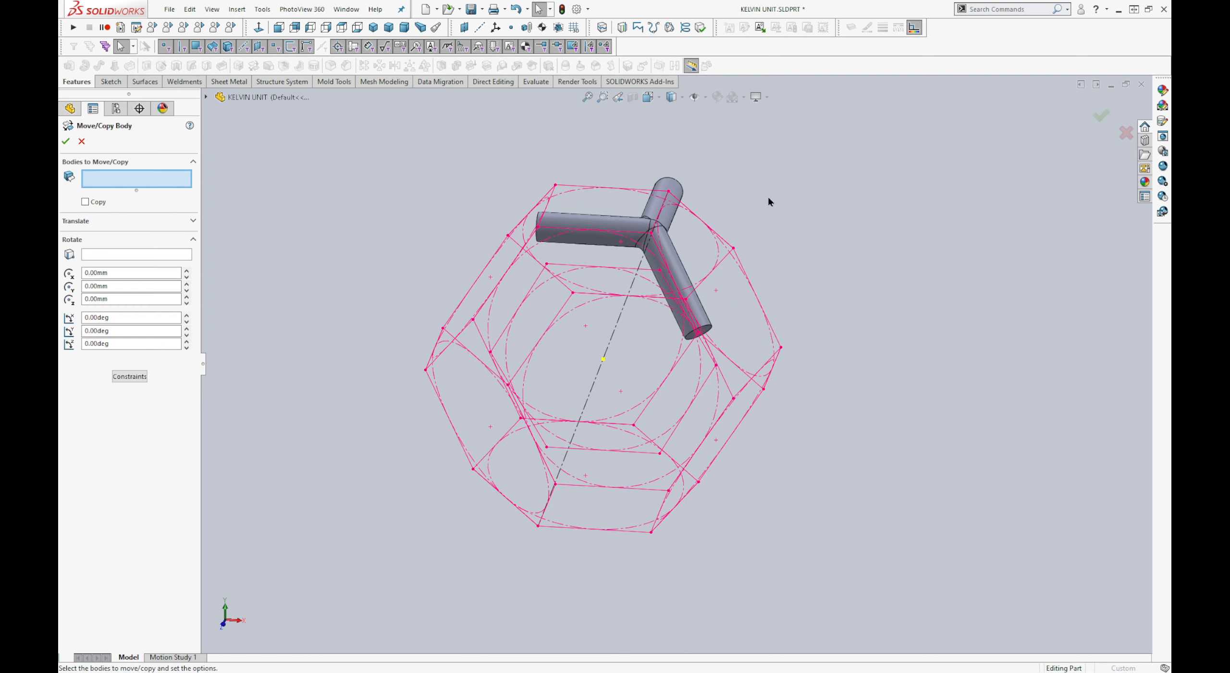
{"action": "left_click", "coordinate": [671, 219]}
{"action": "left_click_drag", "start_coordinate": [692, 264], "coordinate": [936, 289]}
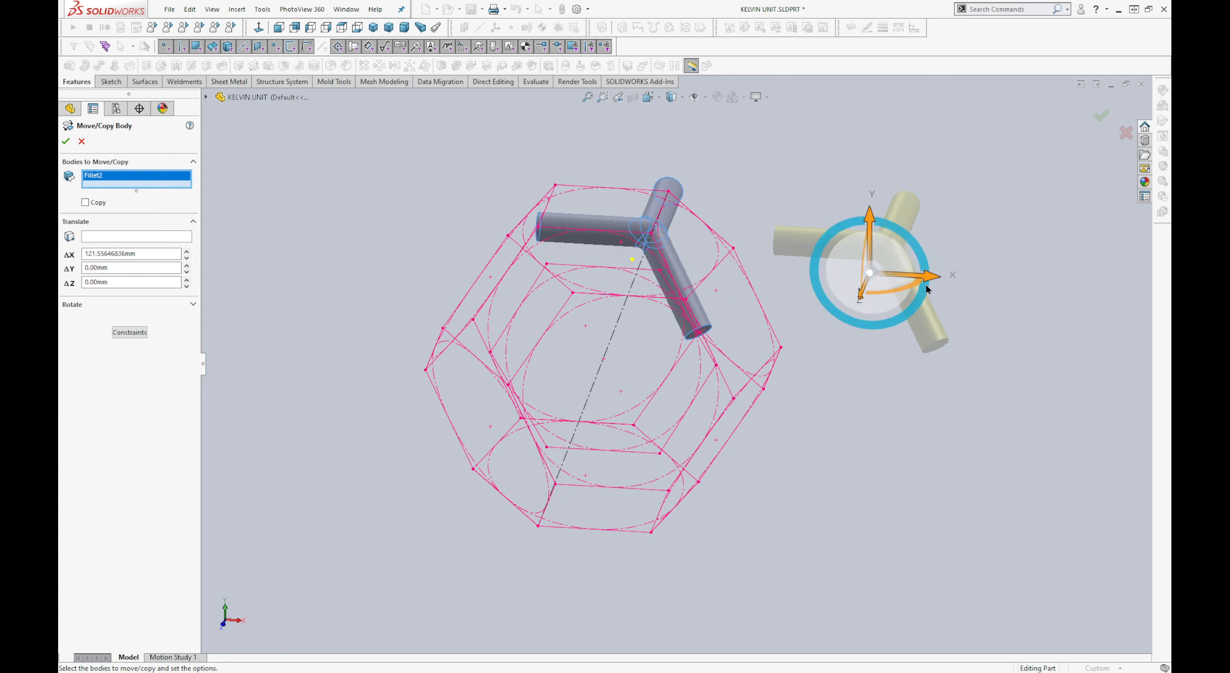
{"action": "double_click", "coordinate": [163, 257]}
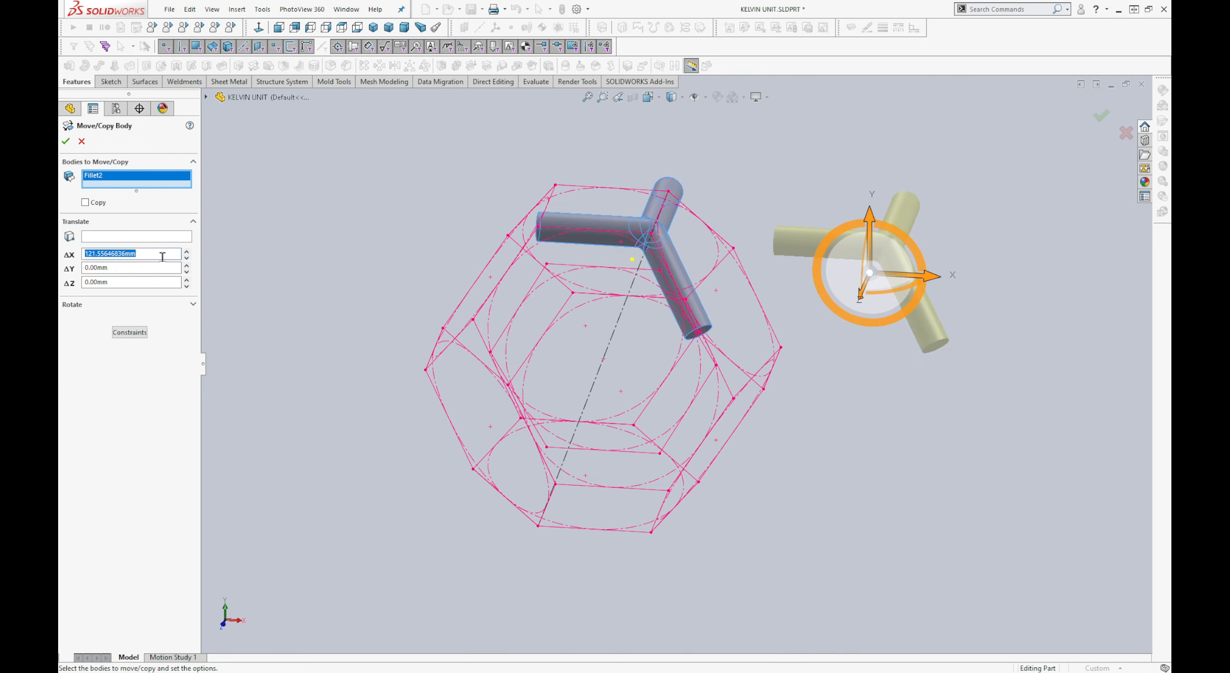
{"action": "type", "text": "100"}
{"action": "key", "text": "Return"}
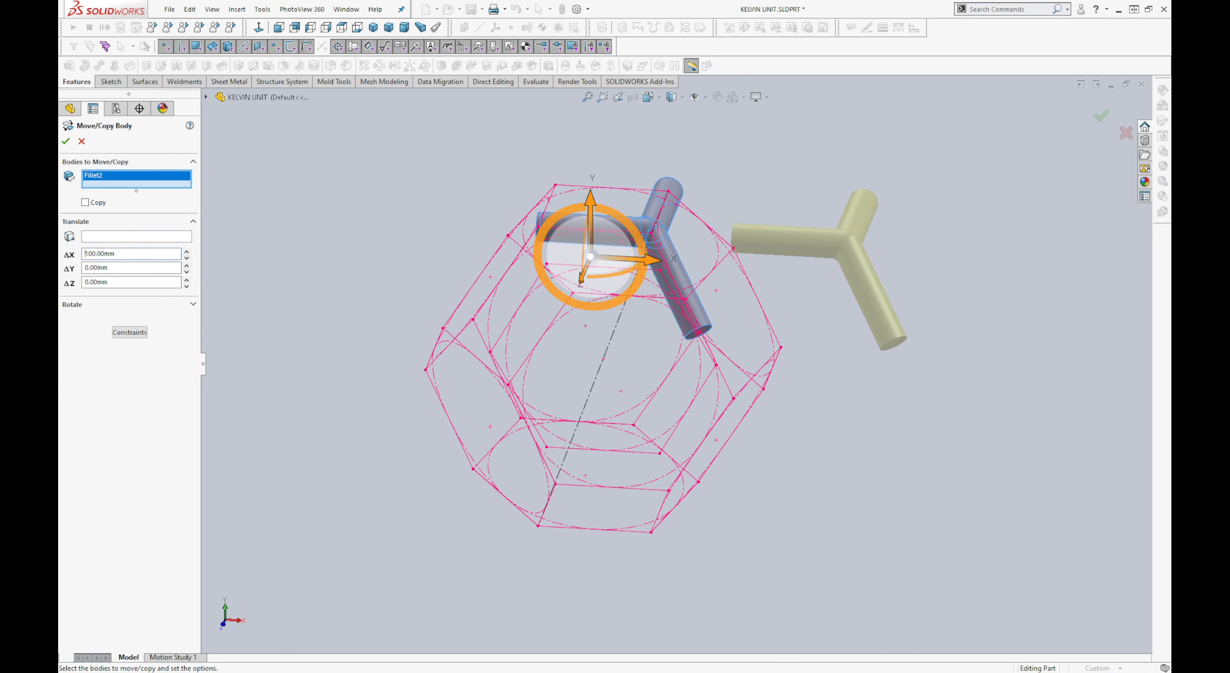
{"action": "left_click", "coordinate": [98, 202]}
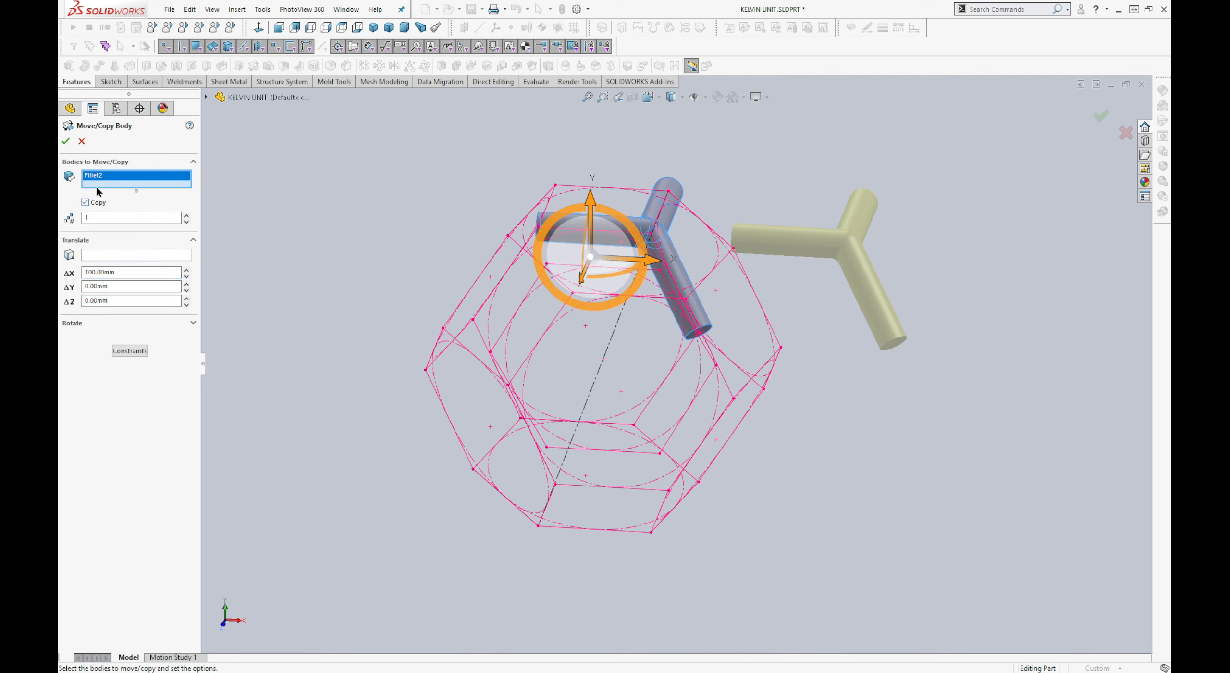
{"action": "left_click", "coordinate": [69, 142]}
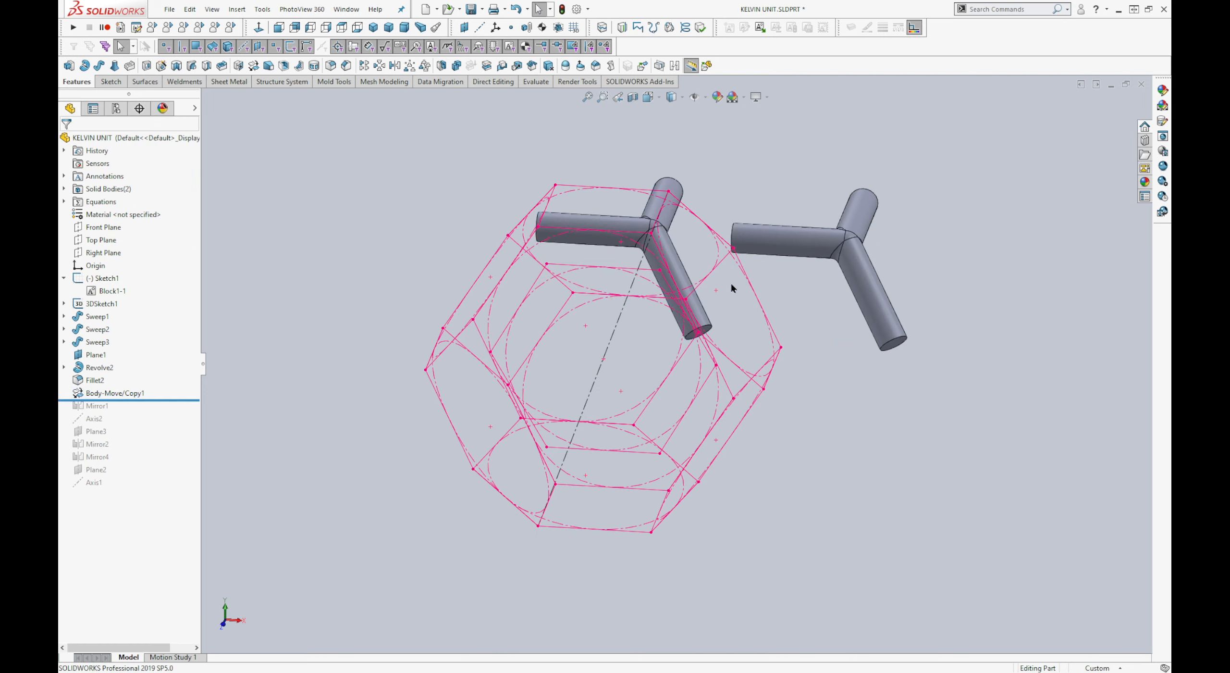
Step: Start a constrained Move/Copy Body on the copied three-cylinder body and make one cylinder face concentric with the sketch line below the original junction
{"action": "mouse_move", "coordinate": [730, 287]}
{"action": "middle_mouse_down"}
{"action": "mouse_move", "coordinate": [723, 268]}
{"action": "mouse_move", "coordinate": [745, 290]}
{"action": "middle_mouse_up"}
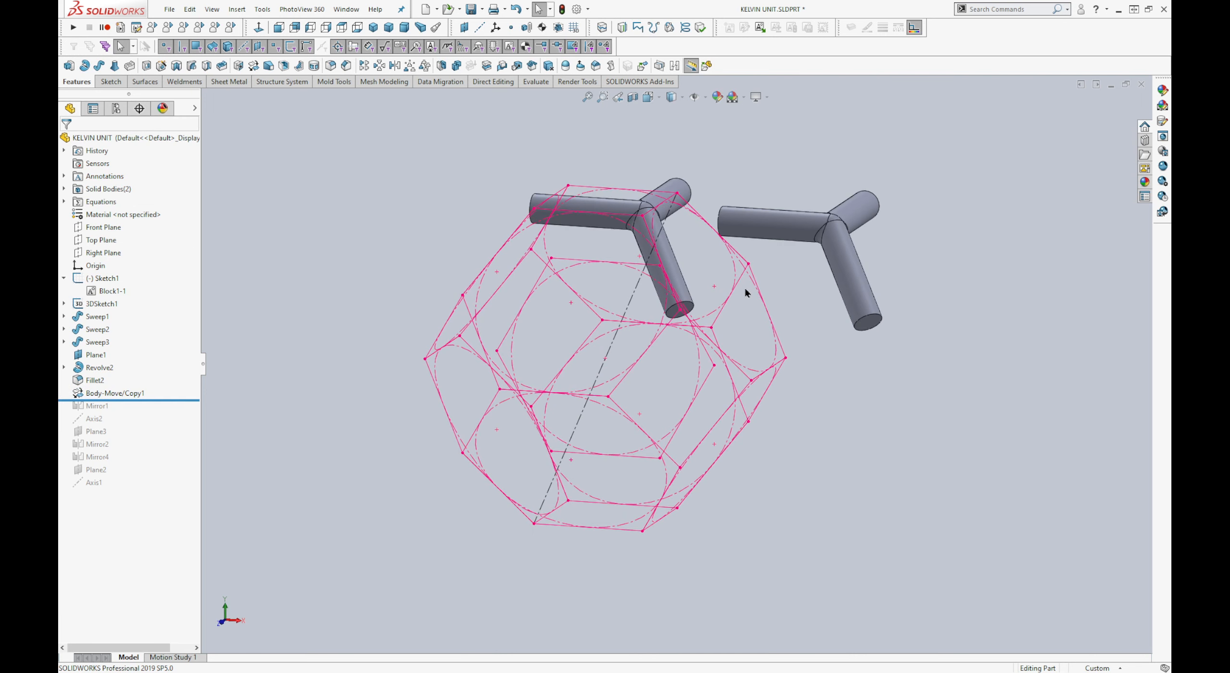
{"action": "scroll", "coordinate": [749, 288], "scroll_direction": "down", "scroll_amount": 3}
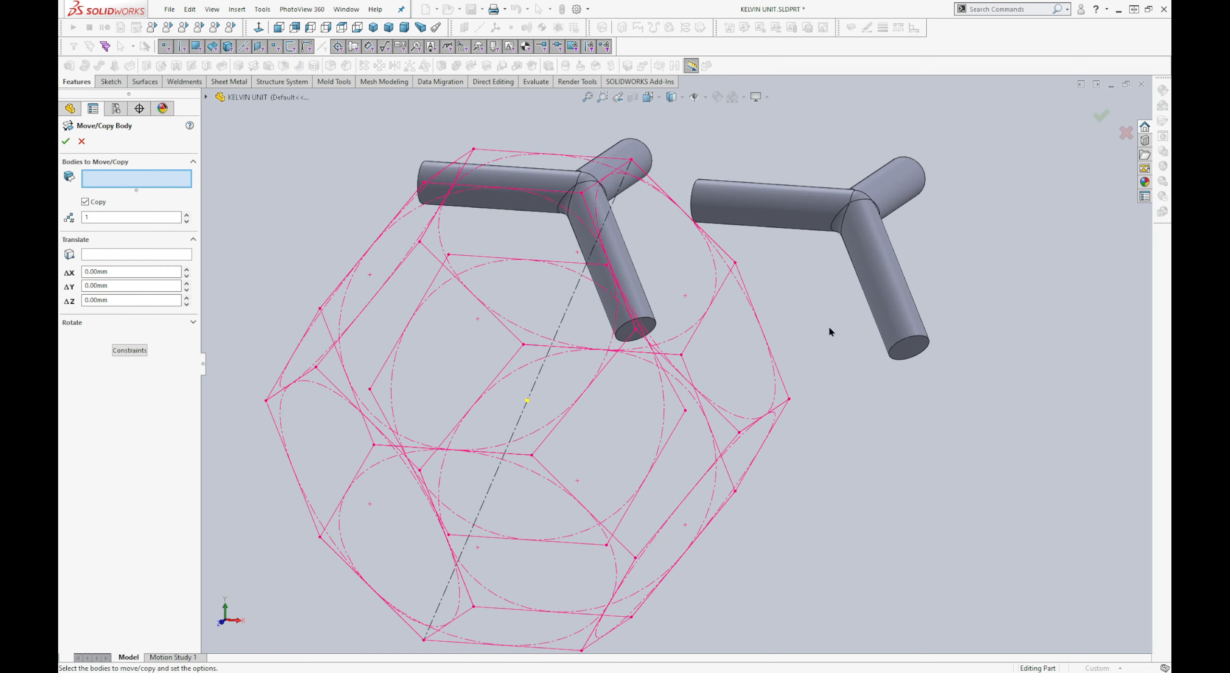
{"action": "mouse_move", "coordinate": [829, 327]}
{"action": "middle_mouse_down"}
{"action": "mouse_move", "coordinate": [837, 455]}
{"action": "mouse_move", "coordinate": [805, 453]}
{"action": "mouse_move", "coordinate": [845, 320]}
{"action": "mouse_move", "coordinate": [828, 337]}
{"action": "middle_mouse_up"}
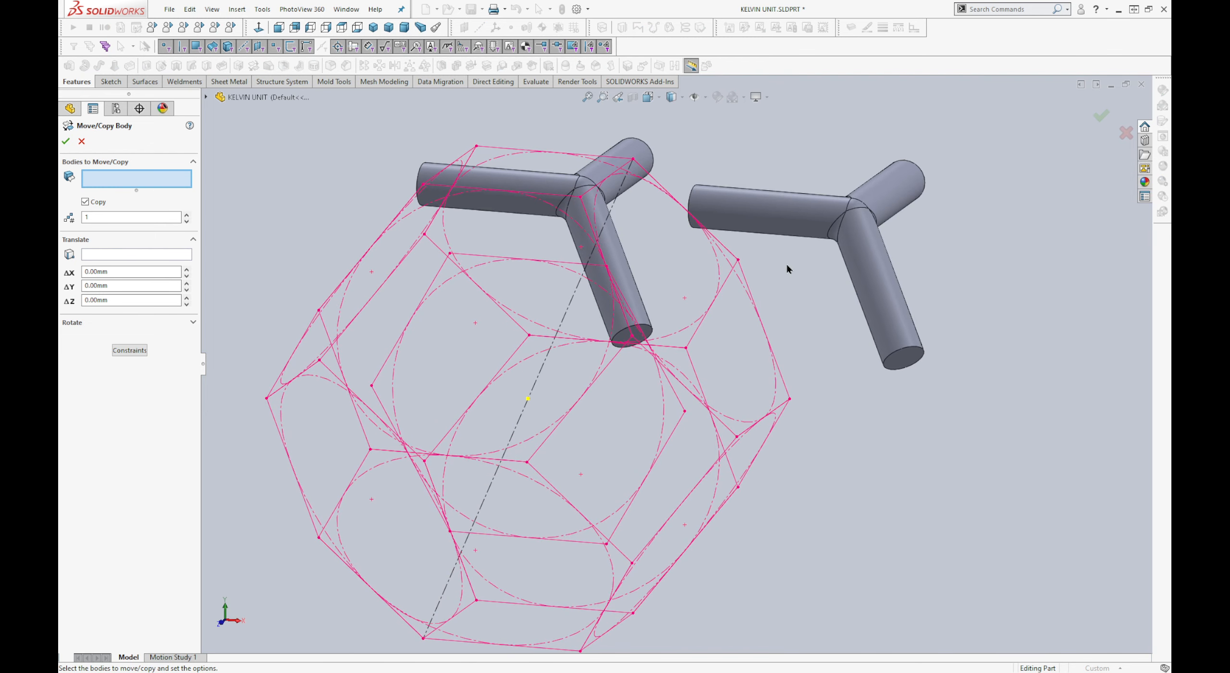
{"action": "left_click", "coordinate": [773, 221]}
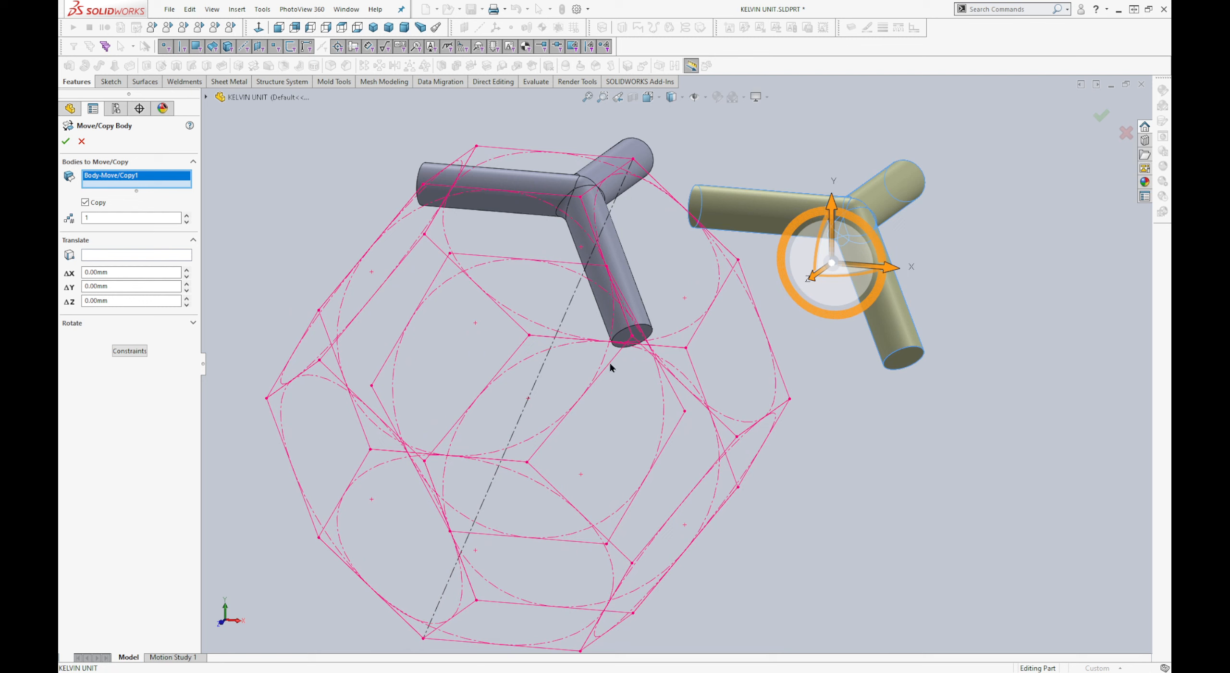
{"action": "left_click", "coordinate": [137, 351]}
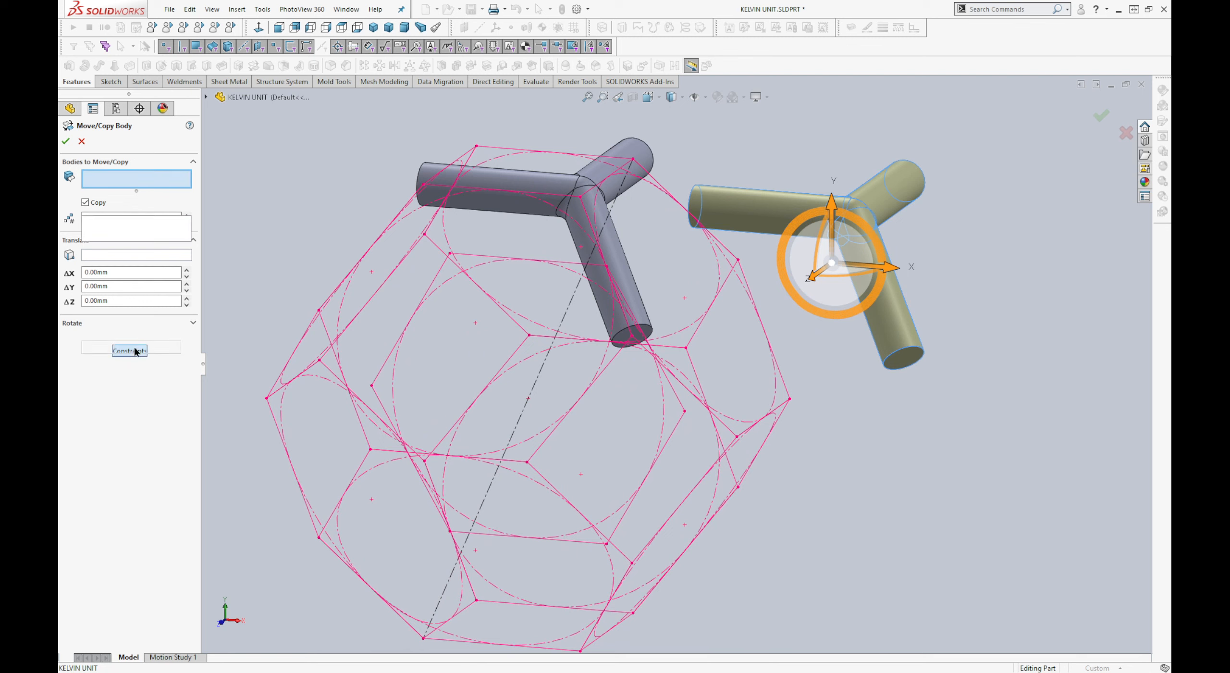
{"action": "left_click", "coordinate": [774, 209]}
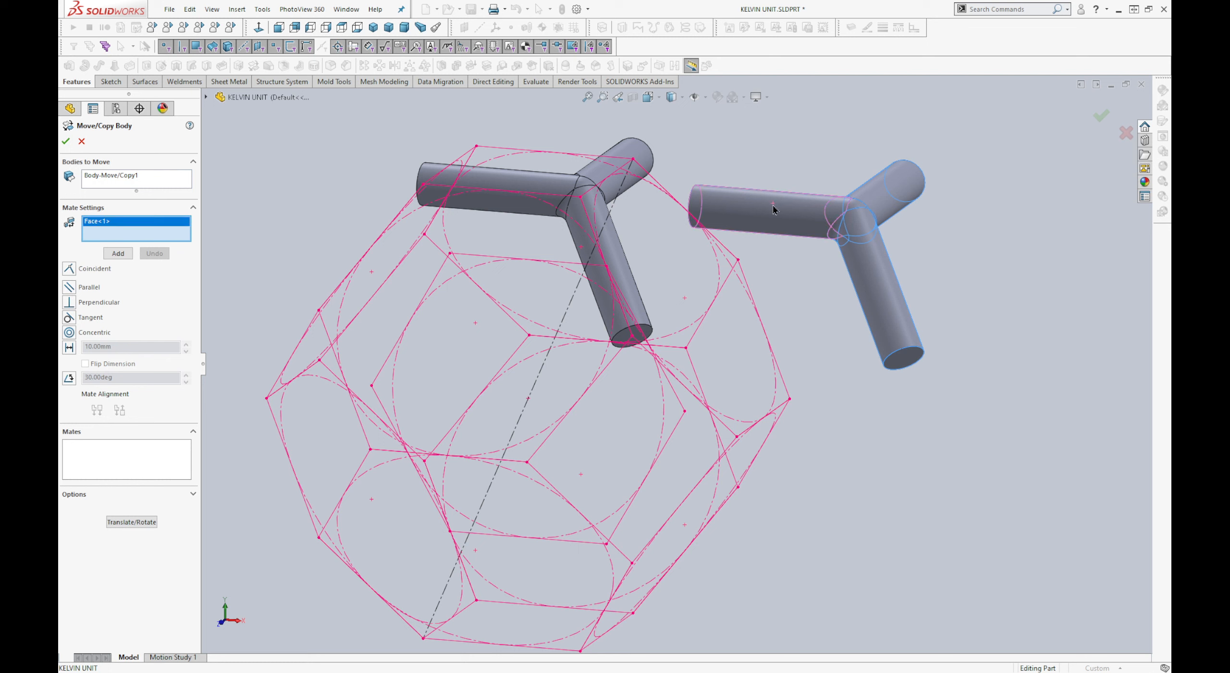
{"action": "left_click", "coordinate": [611, 364]}
{"action": "middle_click_drag", "start_coordinate": [793, 307], "coordinate": [785, 368]}
{"action": "left_click", "coordinate": [96, 410]}
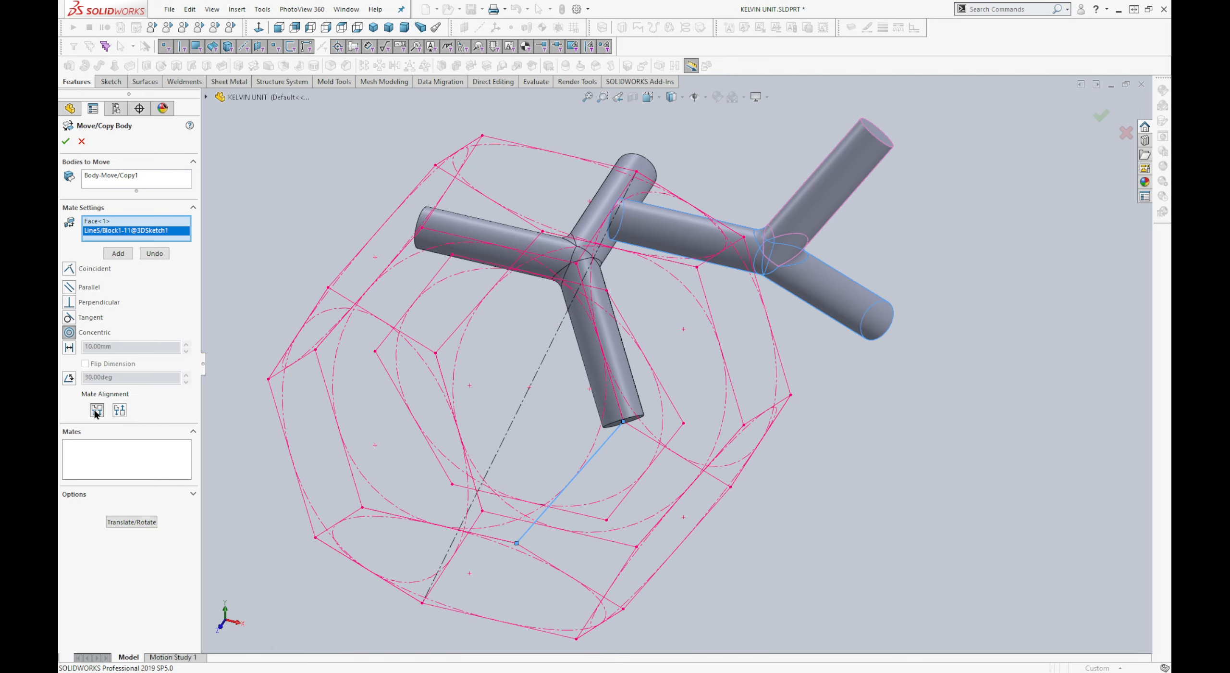
{"action": "middle_click_drag", "start_coordinate": [663, 381], "coordinate": [650, 334]}
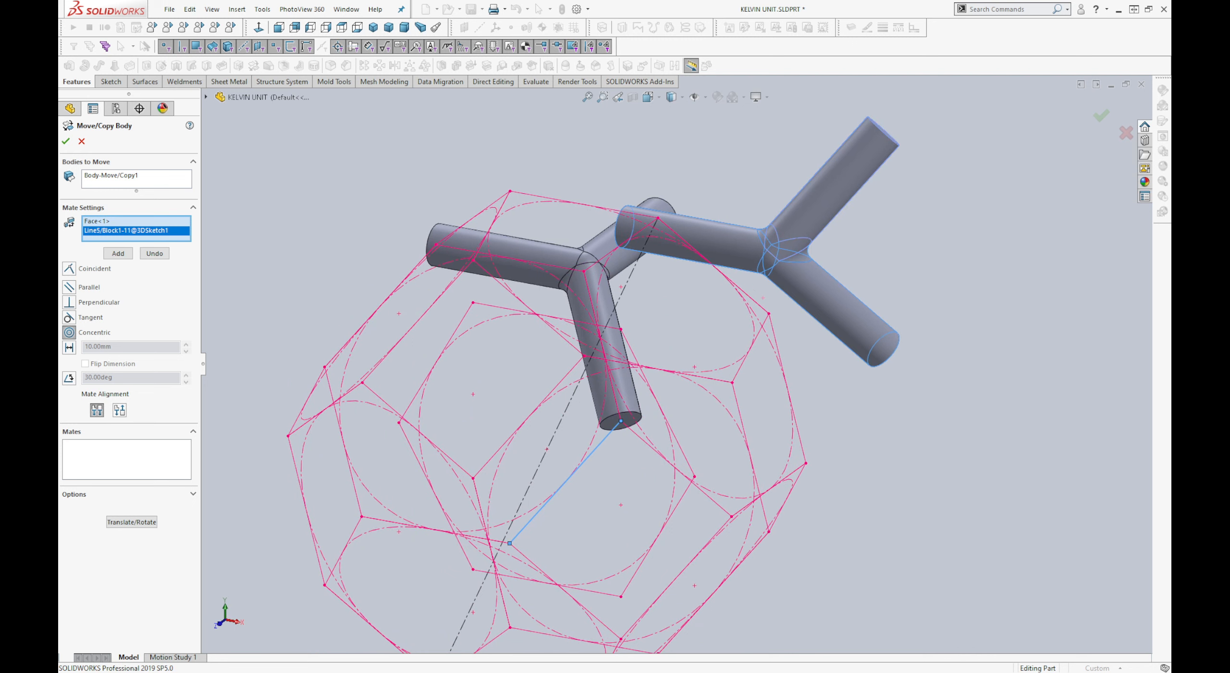
{"action": "left_click", "coordinate": [118, 253]}
Step: Add a second concentric mate between another cylinder of the copied body and the adjoining 3D sketch line
{"action": "left_click", "coordinate": [825, 309]}
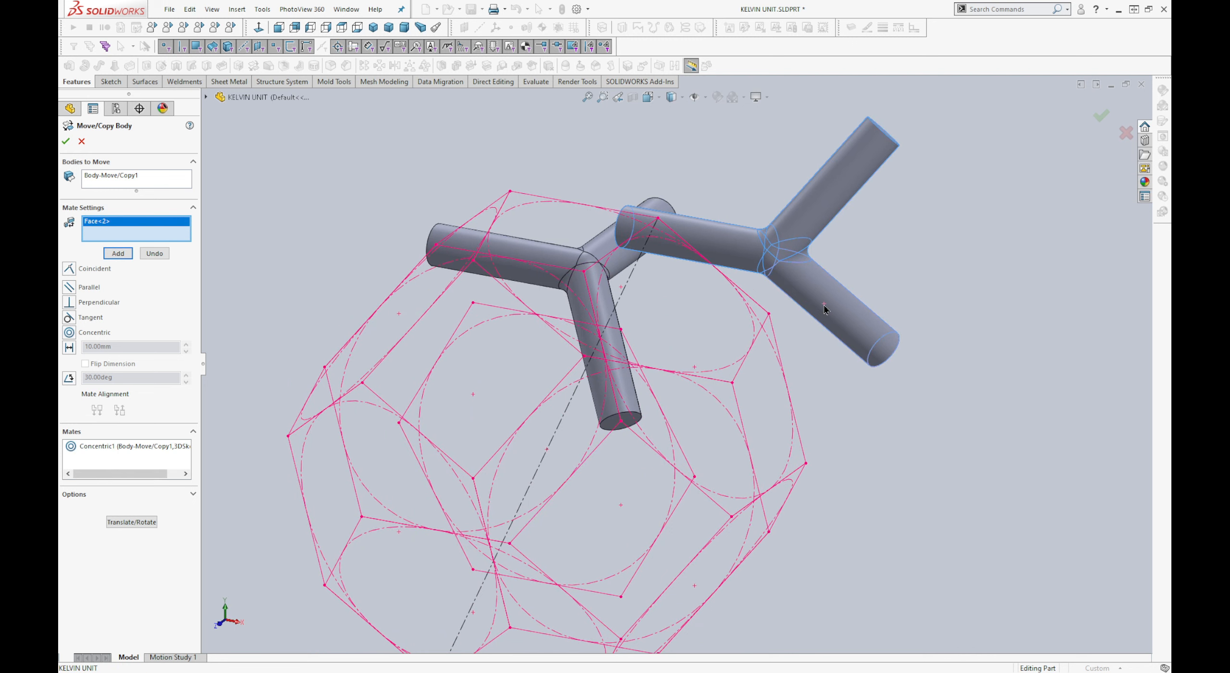
{"action": "middle_click_drag", "start_coordinate": [604, 551], "coordinate": [607, 501]}
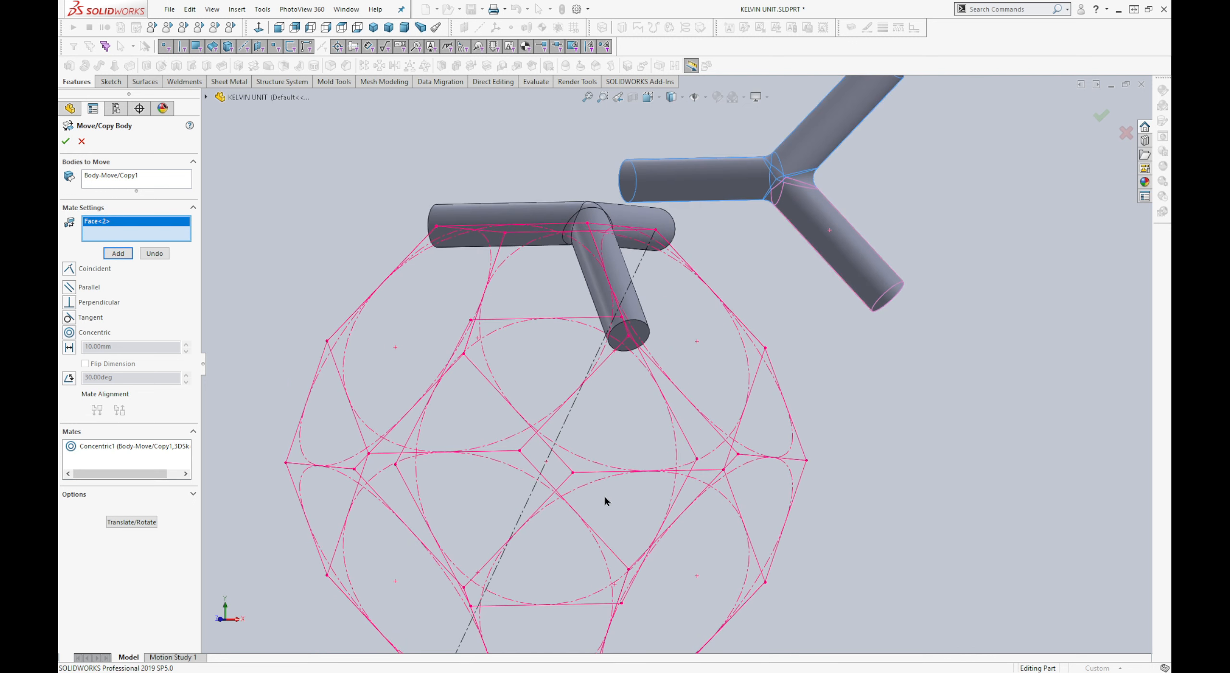
{"action": "left_click", "coordinate": [617, 557]}
{"action": "middle_click_drag", "start_coordinate": [616, 557], "coordinate": [353, 355]}
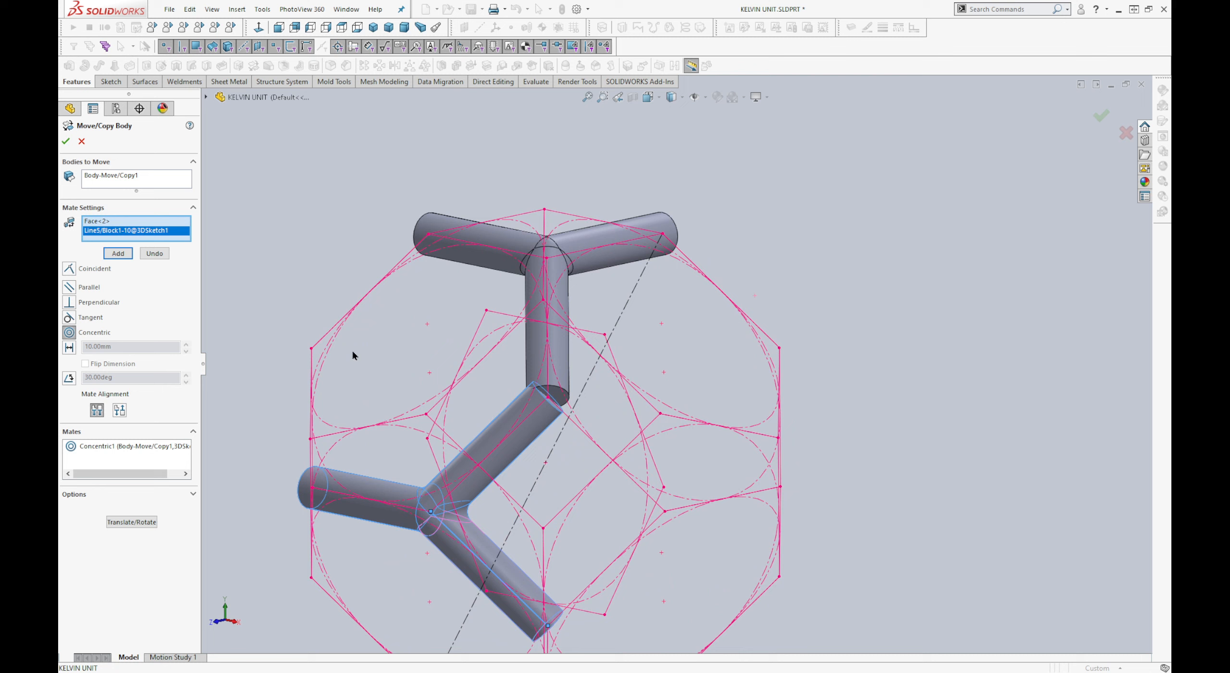
{"action": "left_click", "coordinate": [118, 253]}
Step: Make the copied cylinder's end face coincident with the sketch vertex at the original cylinder's end and finish the body move
{"action": "scroll", "coordinate": [448, 373], "scroll_direction": "down", "scroll_amount": 10}
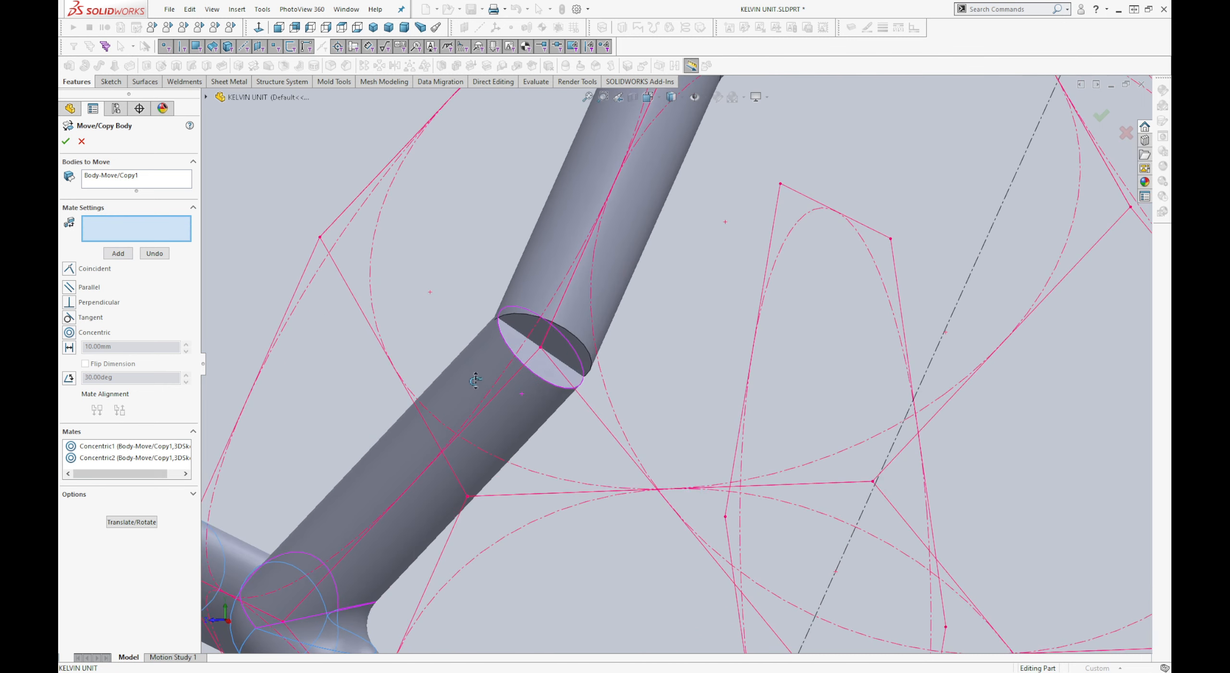
{"action": "scroll", "coordinate": [475, 379], "scroll_direction": "down", "scroll_amount": 8}
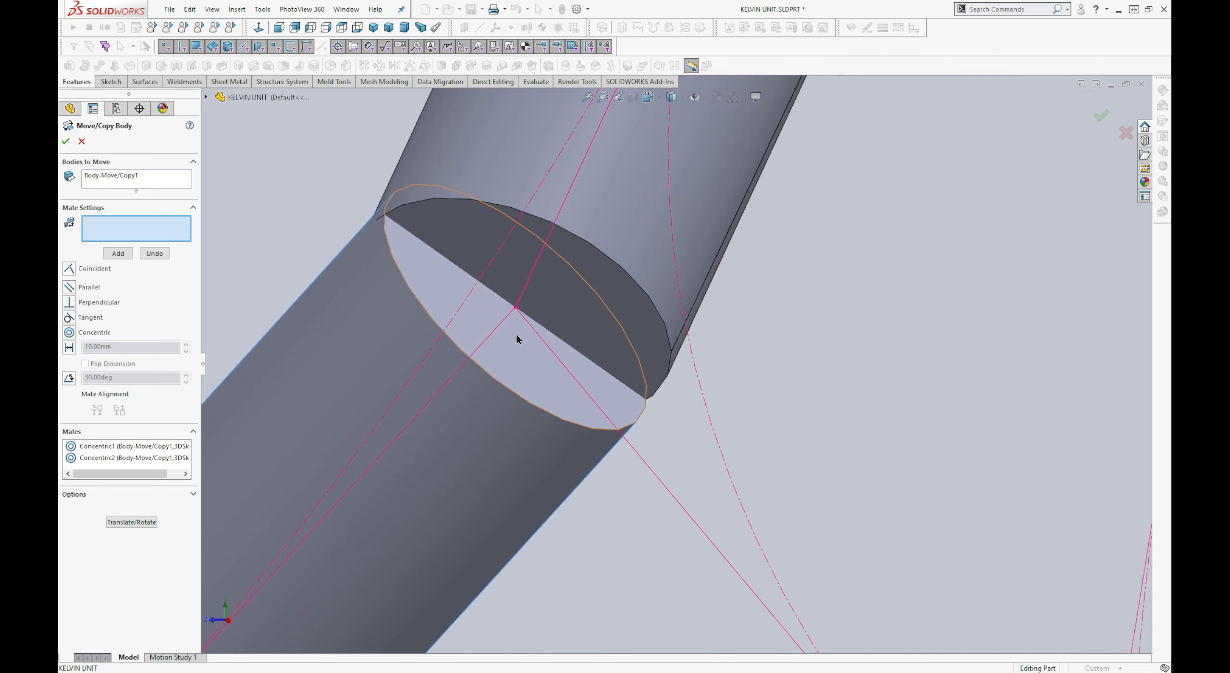
{"action": "left_click", "coordinate": [516, 325]}
{"action": "left_click", "coordinate": [515, 307]}
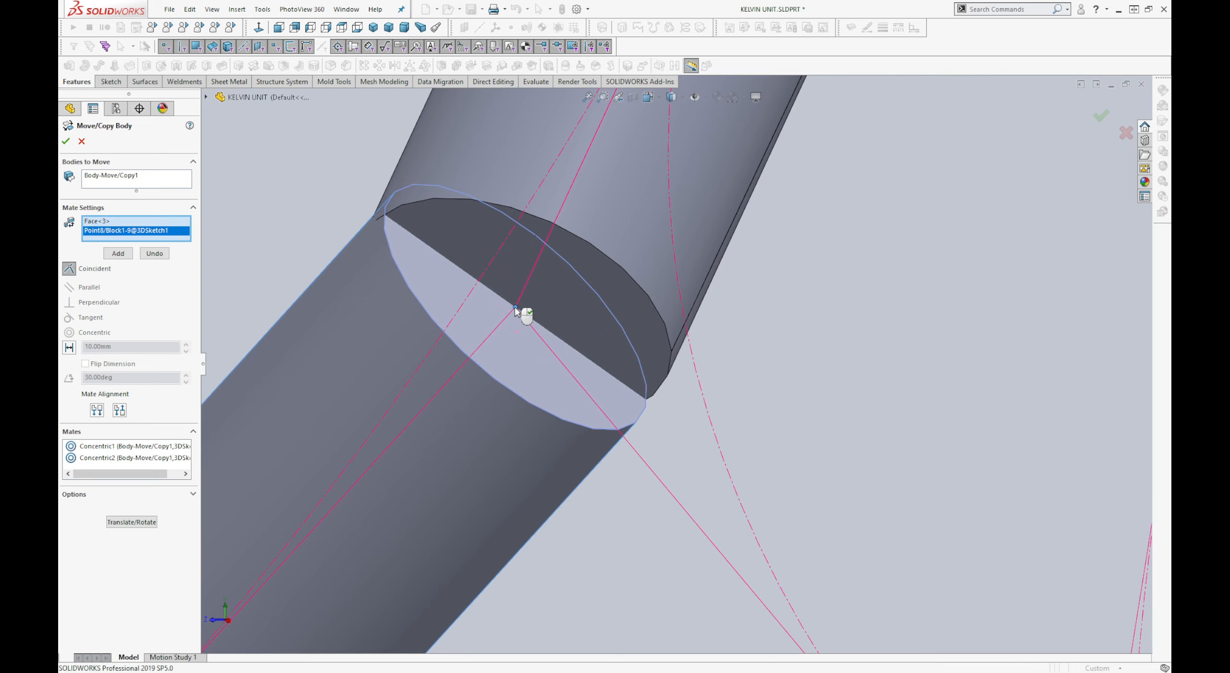
{"action": "right_click", "coordinate": [515, 310]}
{"action": "scroll", "coordinate": [516, 310], "scroll_direction": "up", "scroll_amount": 10}
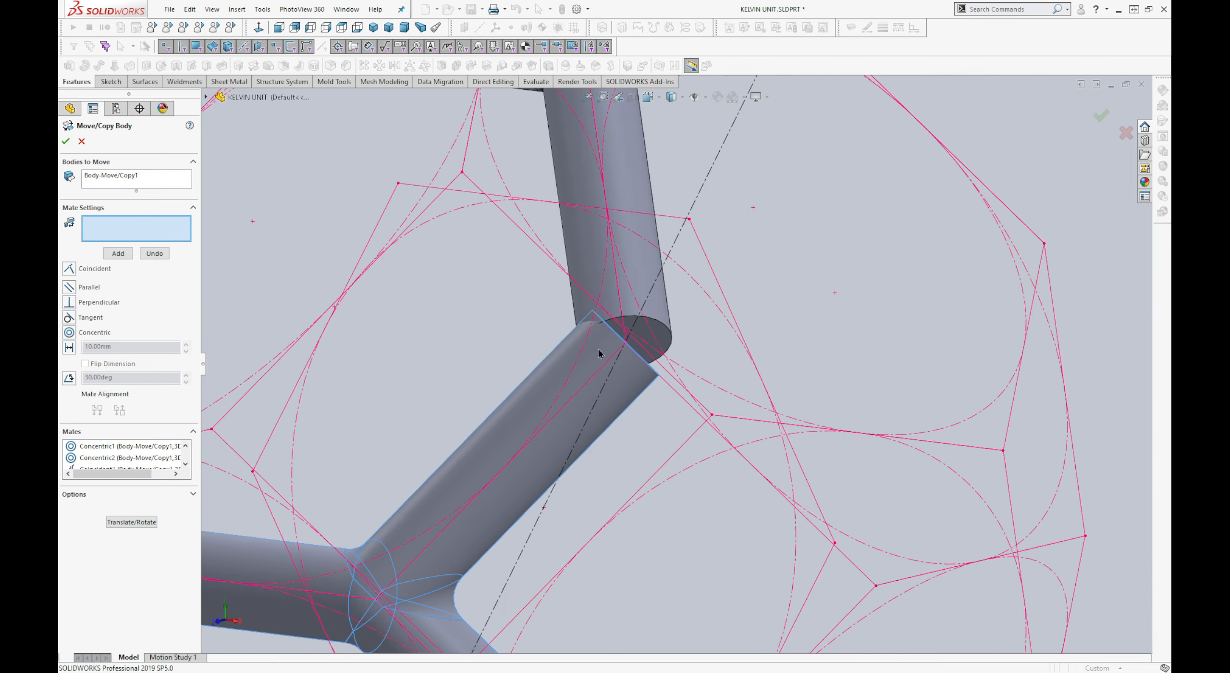
{"action": "scroll", "coordinate": [599, 352], "scroll_direction": "up", "scroll_amount": 5}
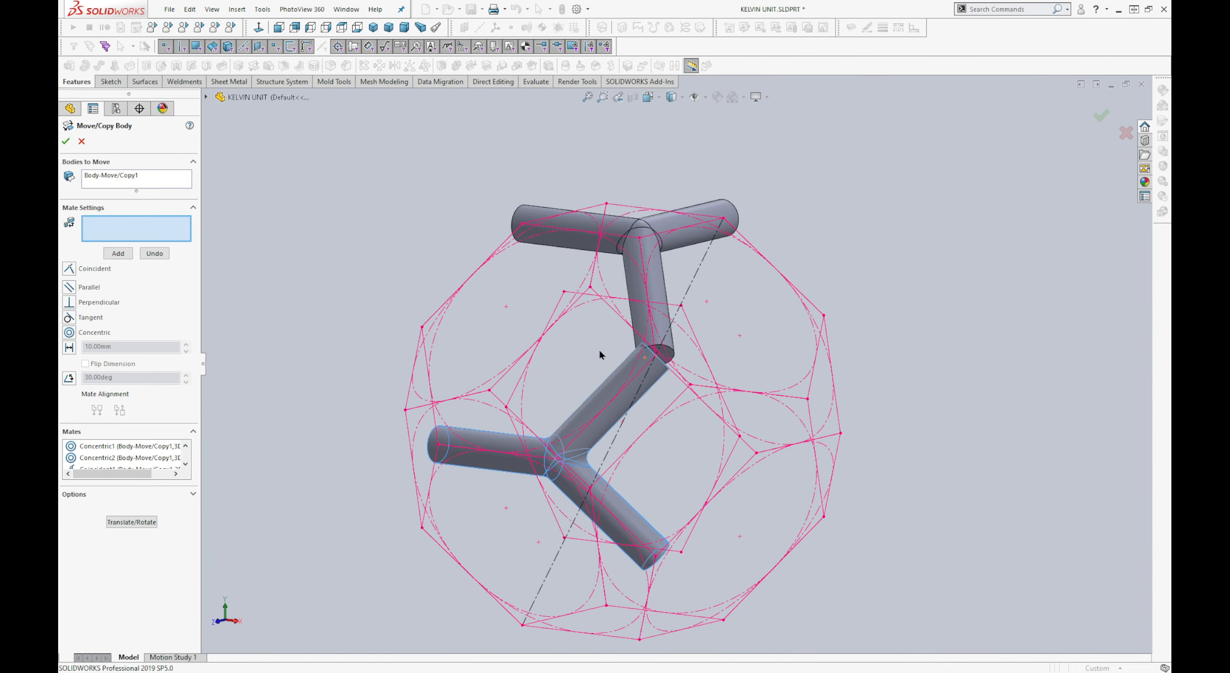
{"action": "left_click", "coordinate": [66, 140]}
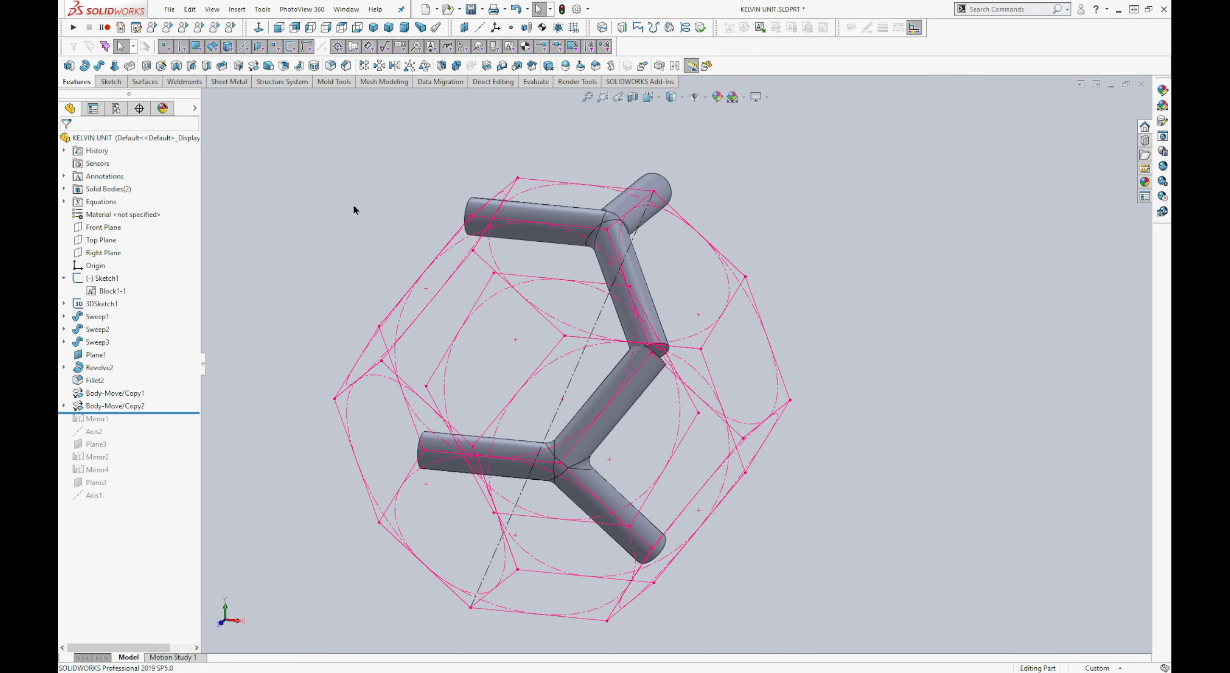
Step: Turn off Merge result in the Revolve2 sphere and delete the fillet that follows it
{"action": "mouse_move", "coordinate": [354, 205]}
{"action": "middle_mouse_down"}
{"action": "mouse_move", "coordinate": [742, 308]}
{"action": "mouse_move", "coordinate": [643, 351]}
{"action": "mouse_move", "coordinate": [618, 274]}
{"action": "mouse_move", "coordinate": [702, 265]}
{"action": "mouse_move", "coordinate": [736, 335]}
{"action": "mouse_move", "coordinate": [727, 354]}
{"action": "mouse_move", "coordinate": [708, 311]}
{"action": "mouse_move", "coordinate": [733, 344]}
{"action": "middle_mouse_up"}
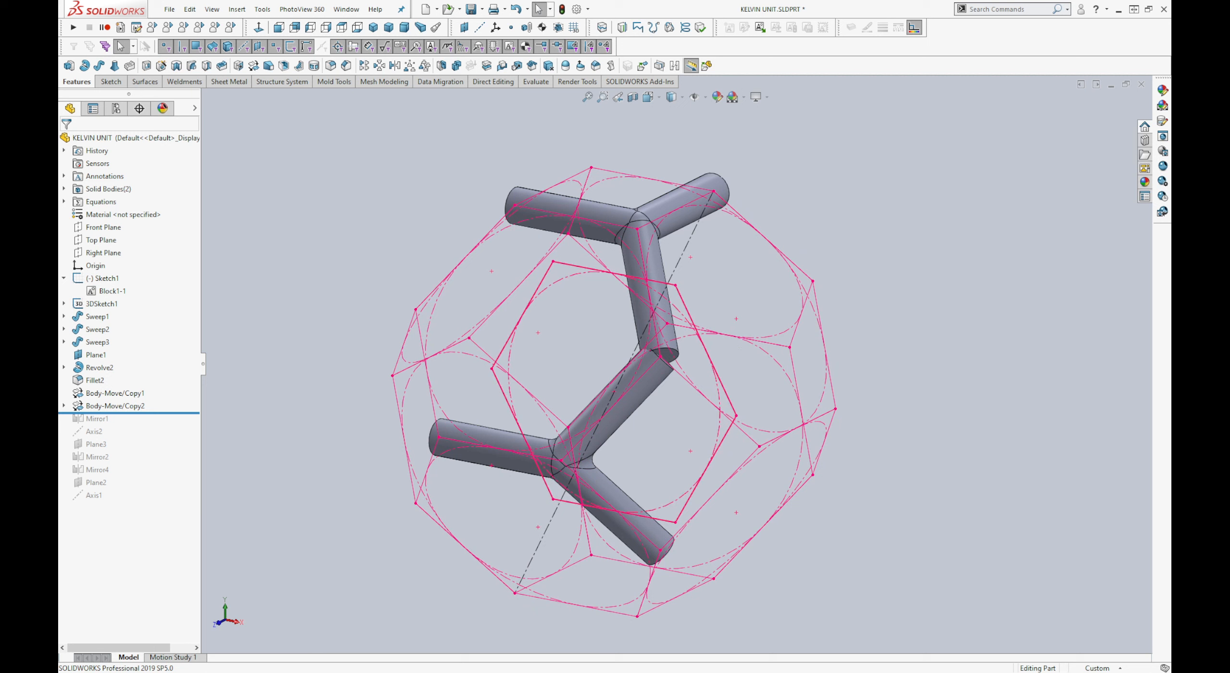
{"action": "left_click", "coordinate": [94, 369]}
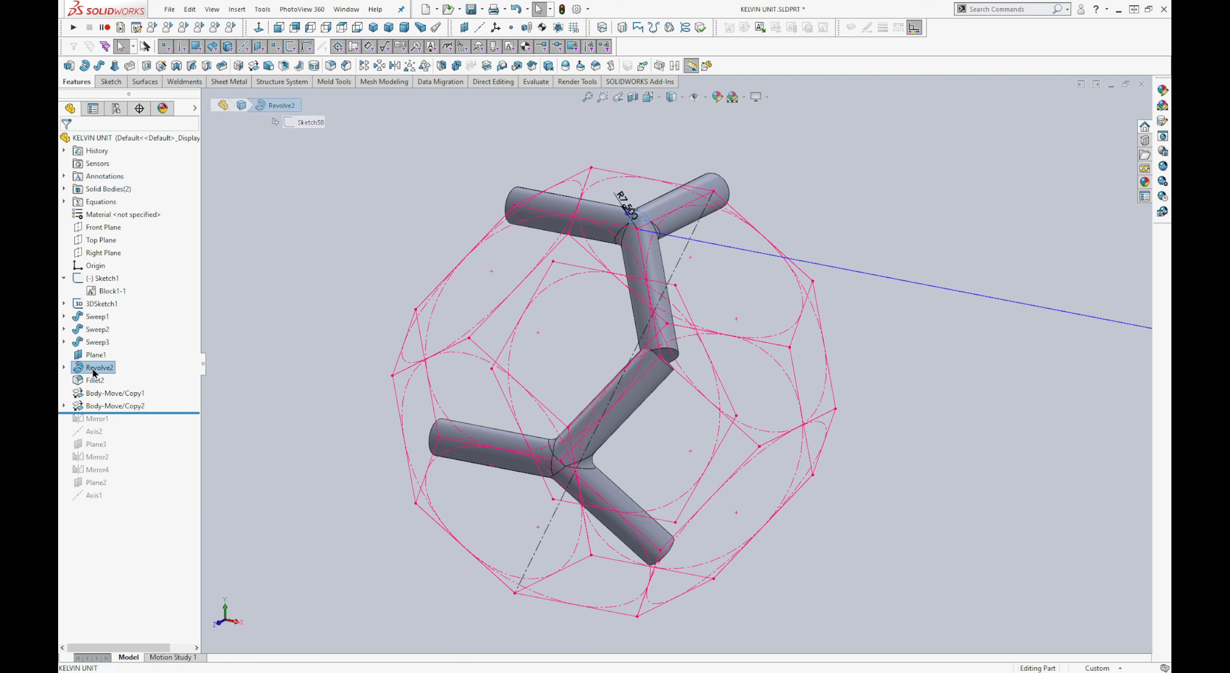
{"action": "left_click", "coordinate": [101, 317]}
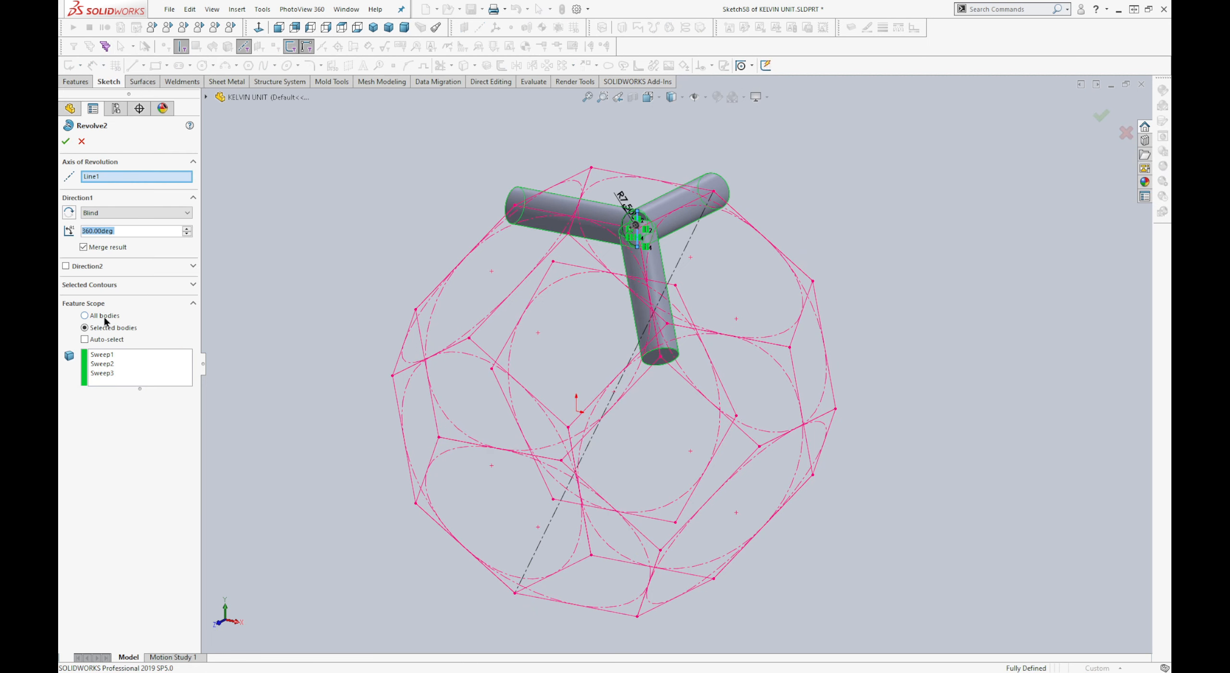
{"action": "left_click", "coordinate": [66, 141]}
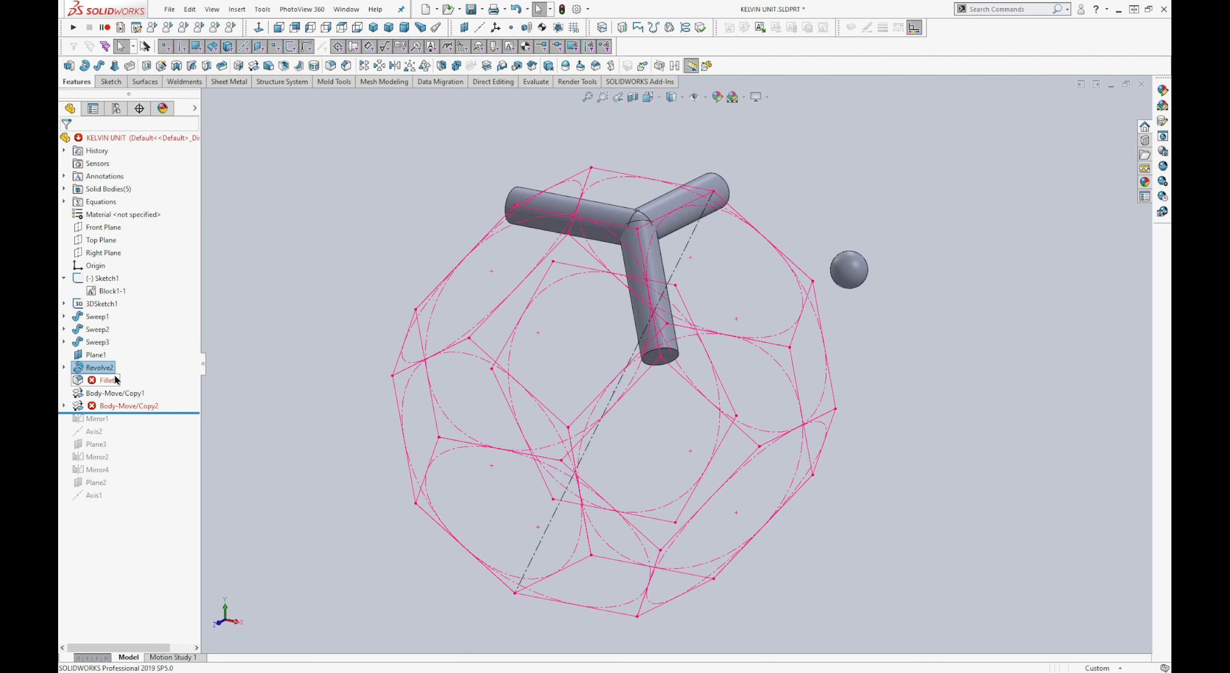
{"action": "left_click", "coordinate": [107, 380]}
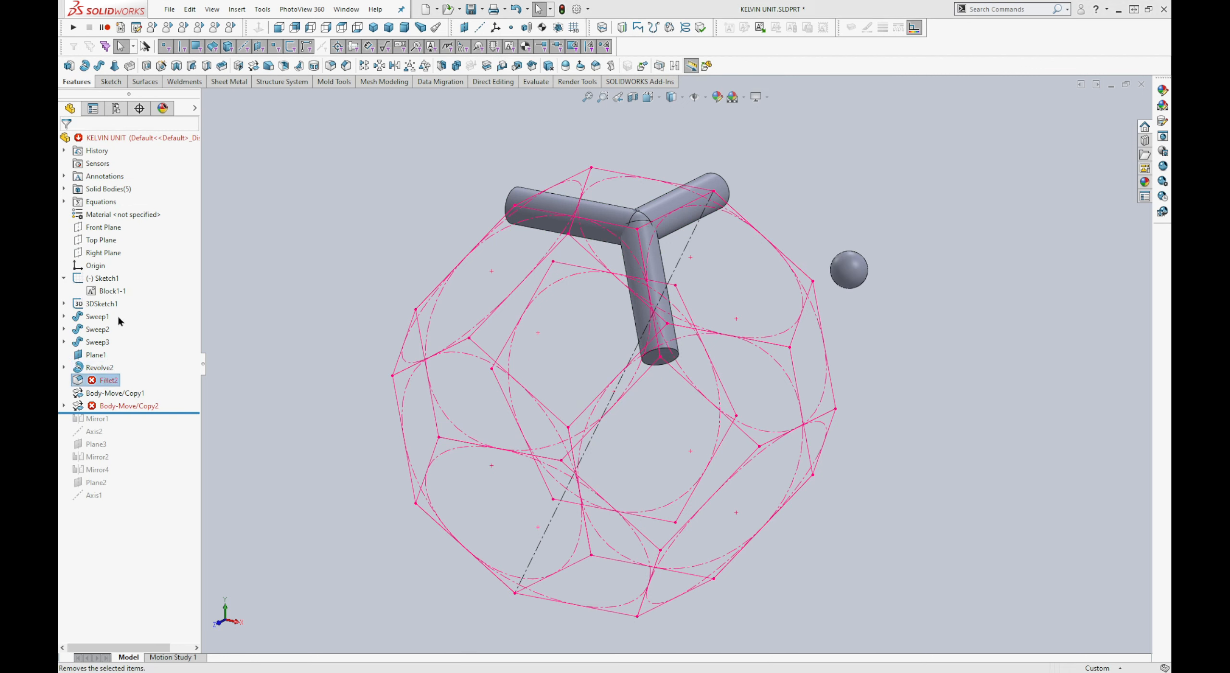
{"action": "key", "text": "Delete"}
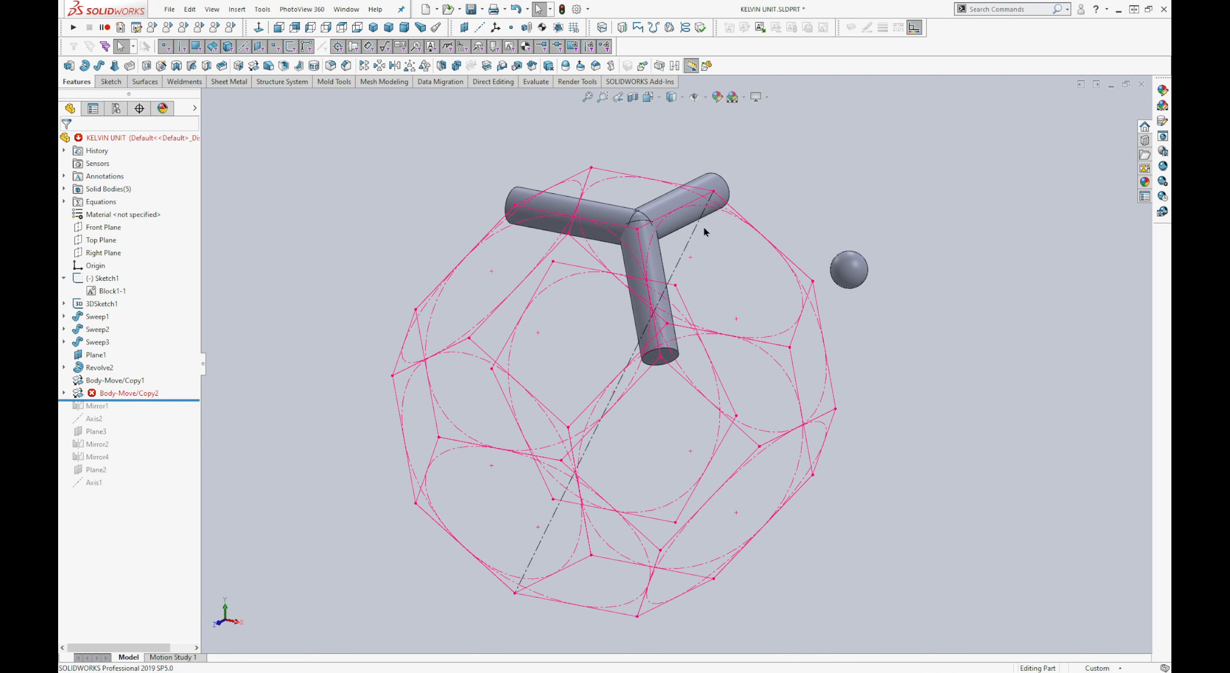
Step: Edit Body-Move/Copy1 to copy Sweep1, Sweep2 and Sweep3 together with the Revolve2 sphere
{"action": "left_click", "coordinate": [110, 382]}
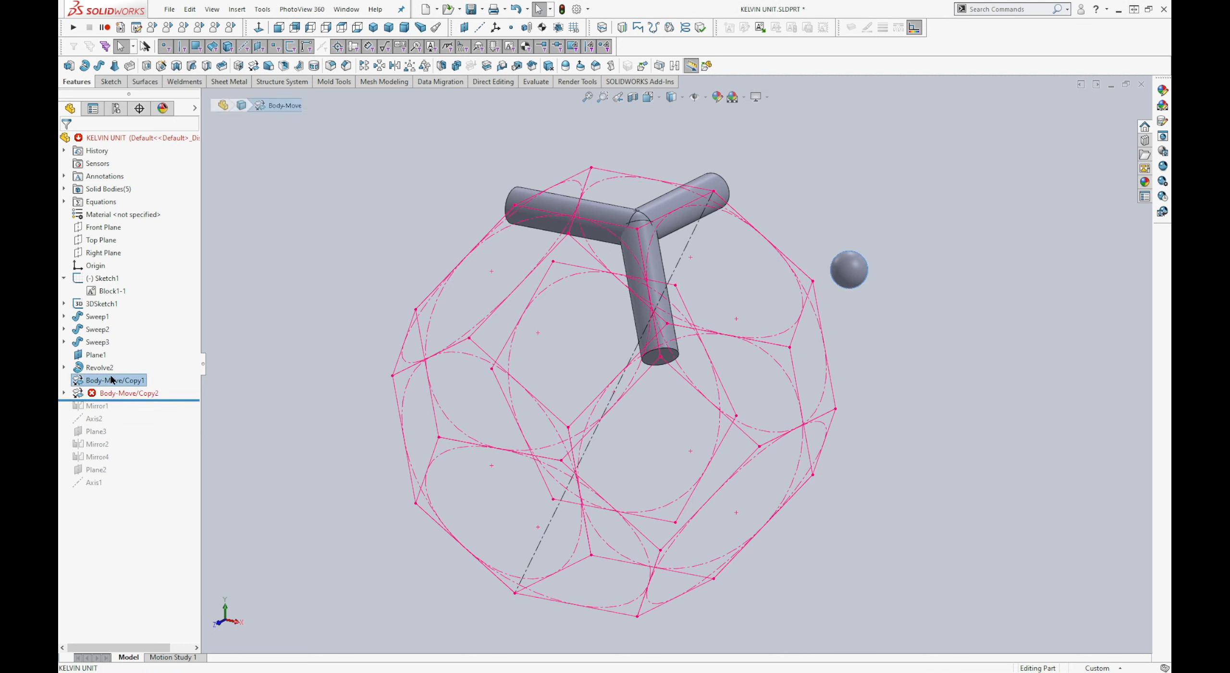
{"action": "left_click", "coordinate": [121, 336]}
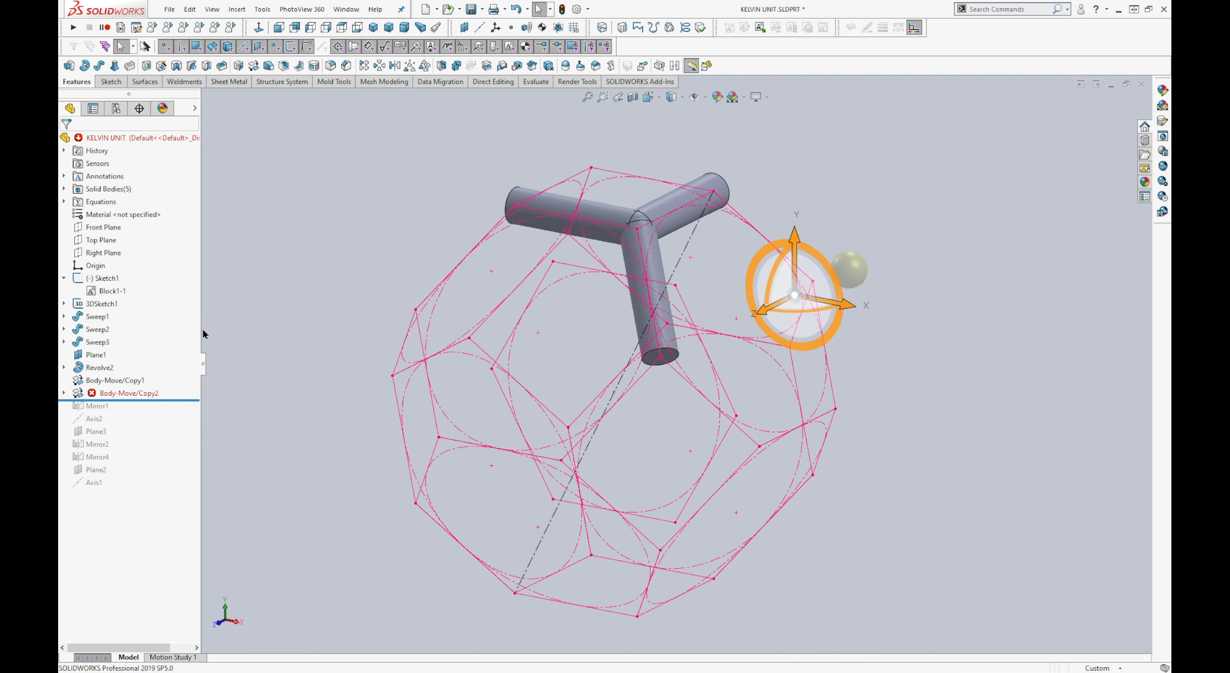
{"action": "left_click", "coordinate": [558, 218]}
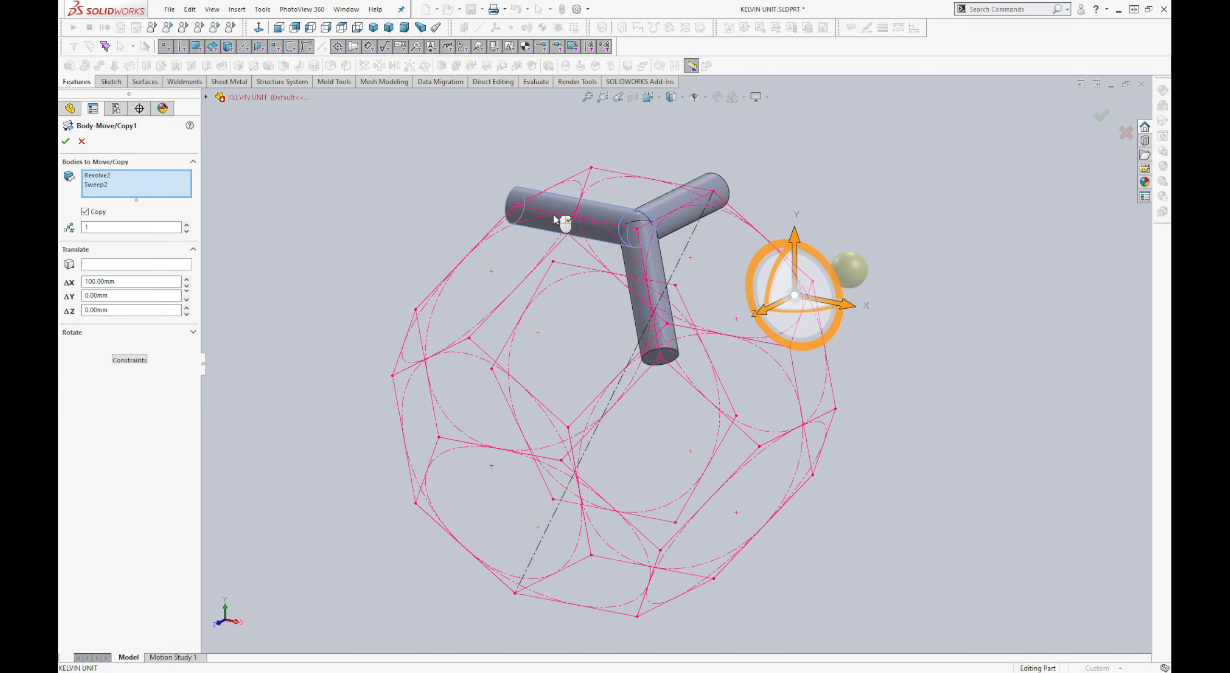
{"action": "left_click", "coordinate": [661, 282]}
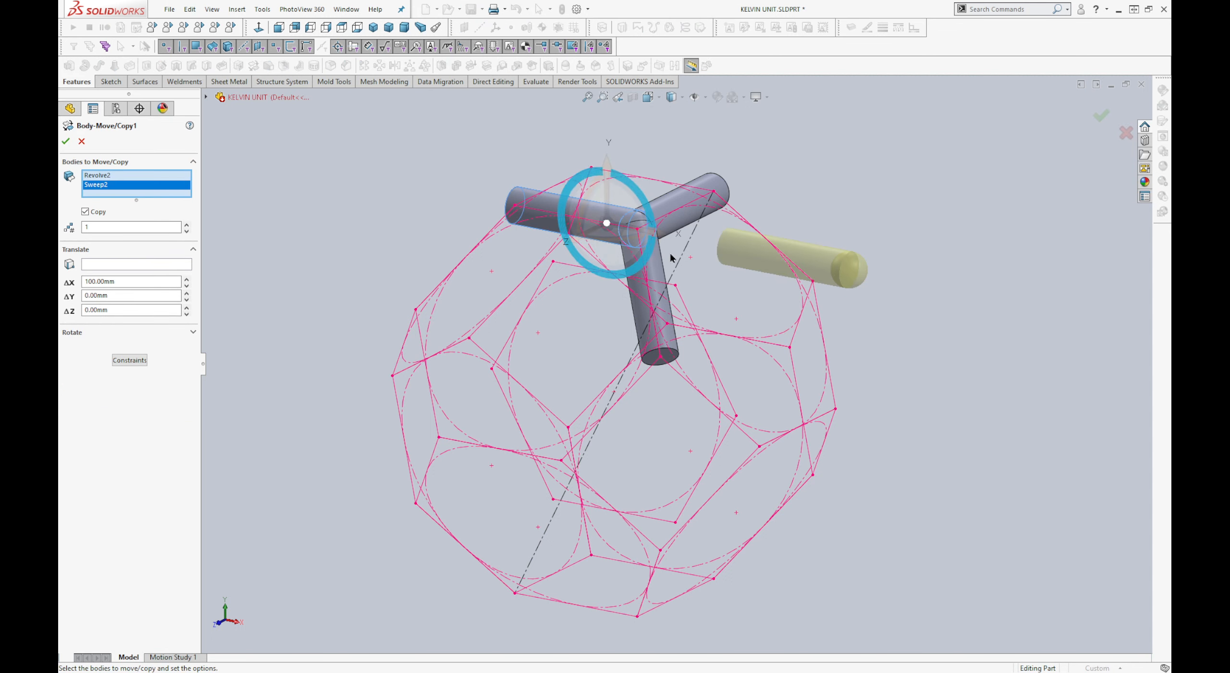
{"action": "scroll", "coordinate": [648, 266], "scroll_direction": "down", "scroll_amount": 5}
{"action": "left_click", "coordinate": [656, 181]}
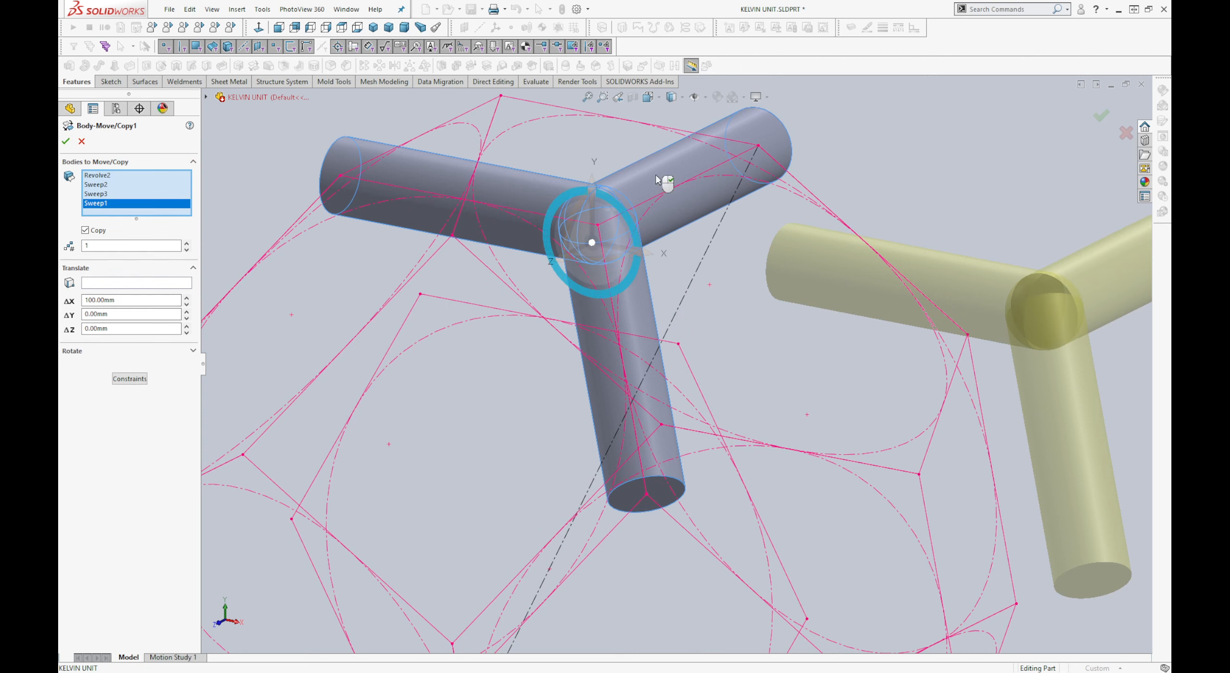
{"action": "scroll", "coordinate": [657, 179], "scroll_direction": "up", "scroll_amount": 5}
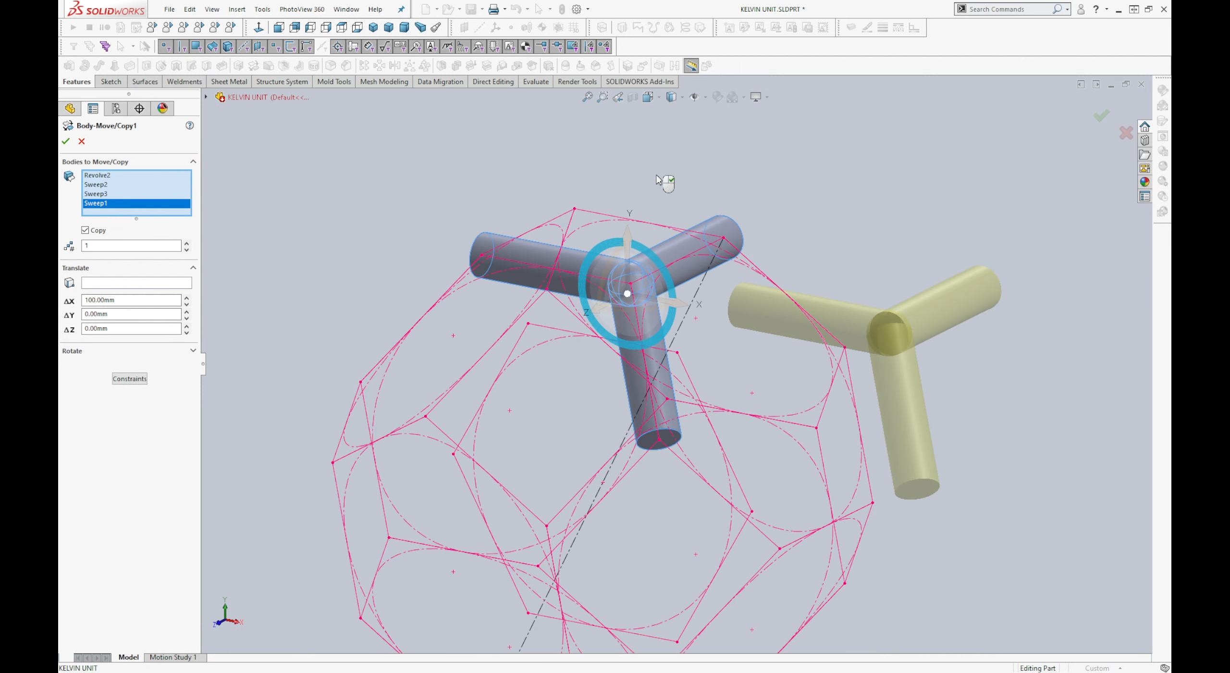
{"action": "right_click", "coordinate": [658, 180]}
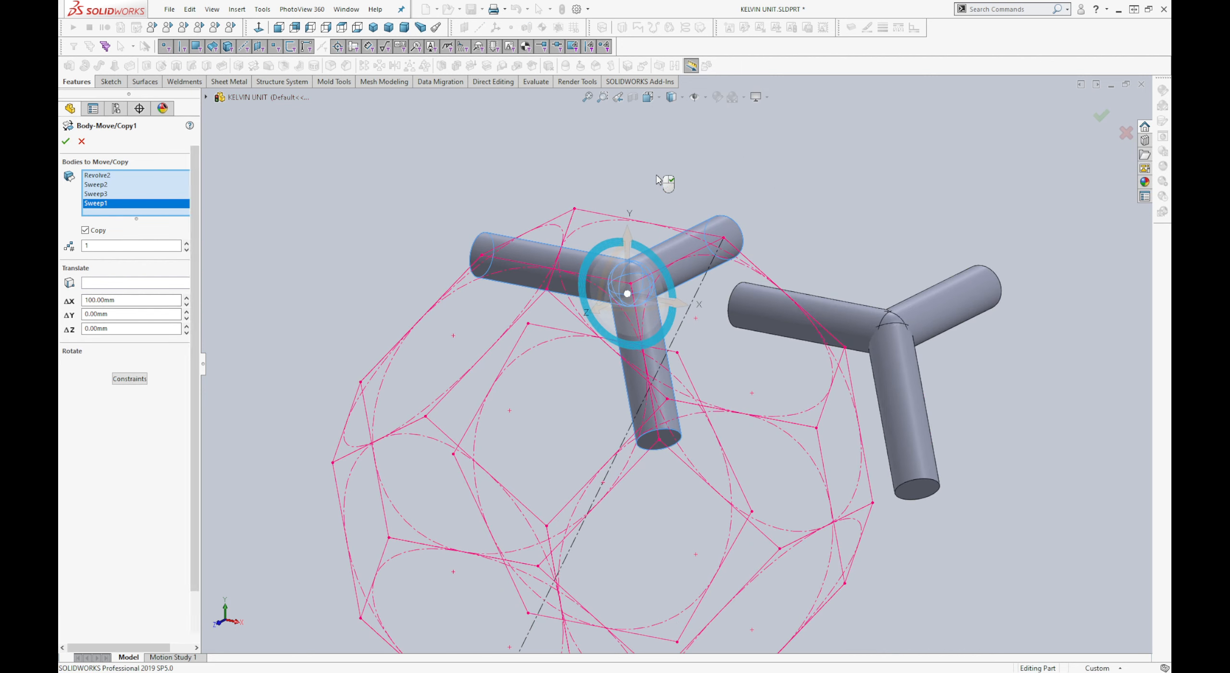
Step: Edit Body-Move/Copy2 and delete its two concentric mates and its coincident mate
{"action": "left_click", "coordinate": [130, 393]}
{"action": "left_click", "coordinate": [140, 340]}
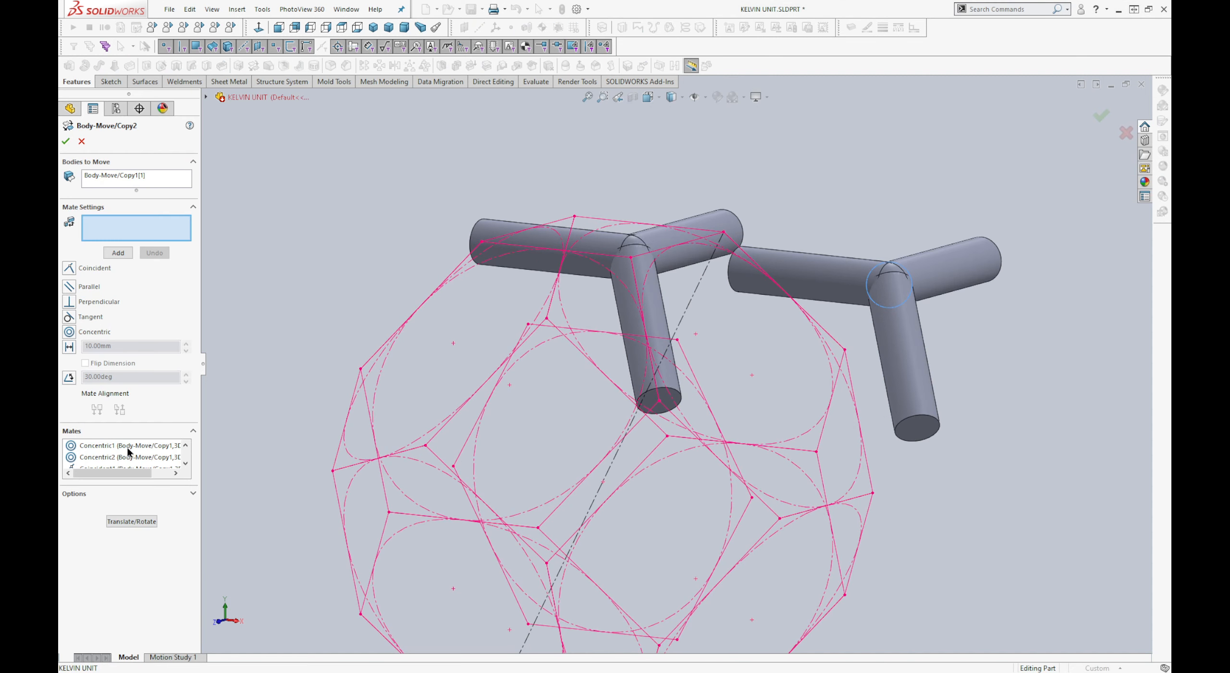
{"action": "left_click", "coordinate": [129, 447]}
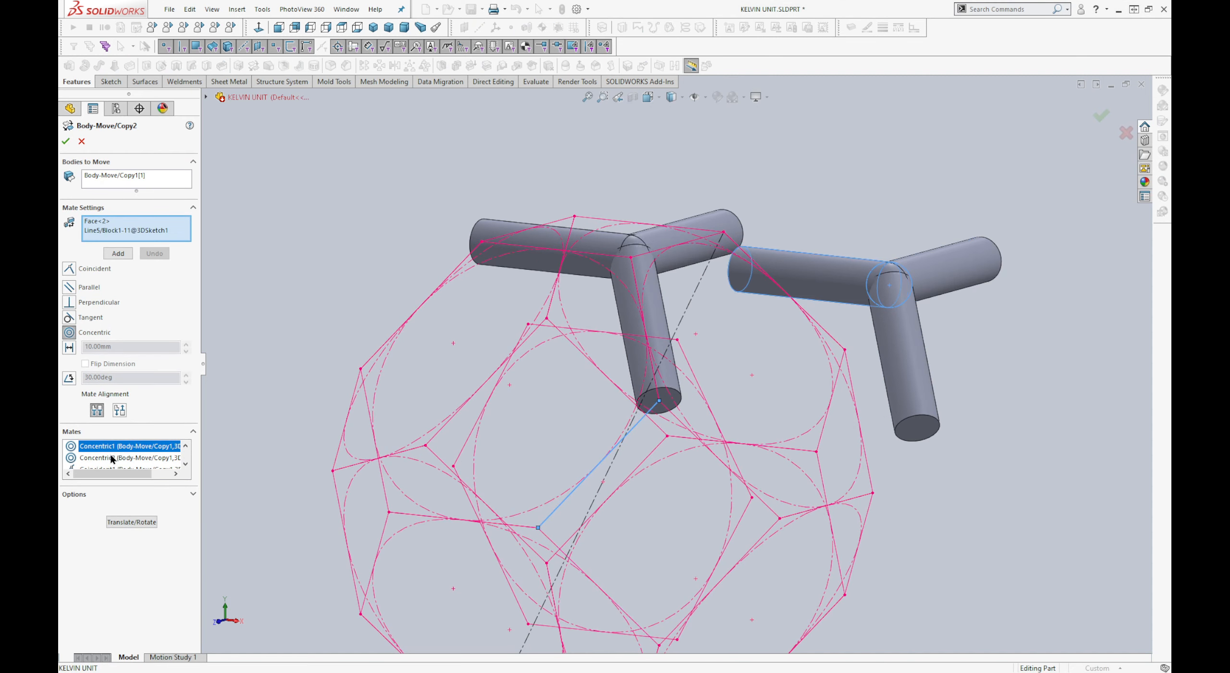
{"action": "left_click", "coordinate": [111, 451]}
{"action": "key", "text": "Delete"}
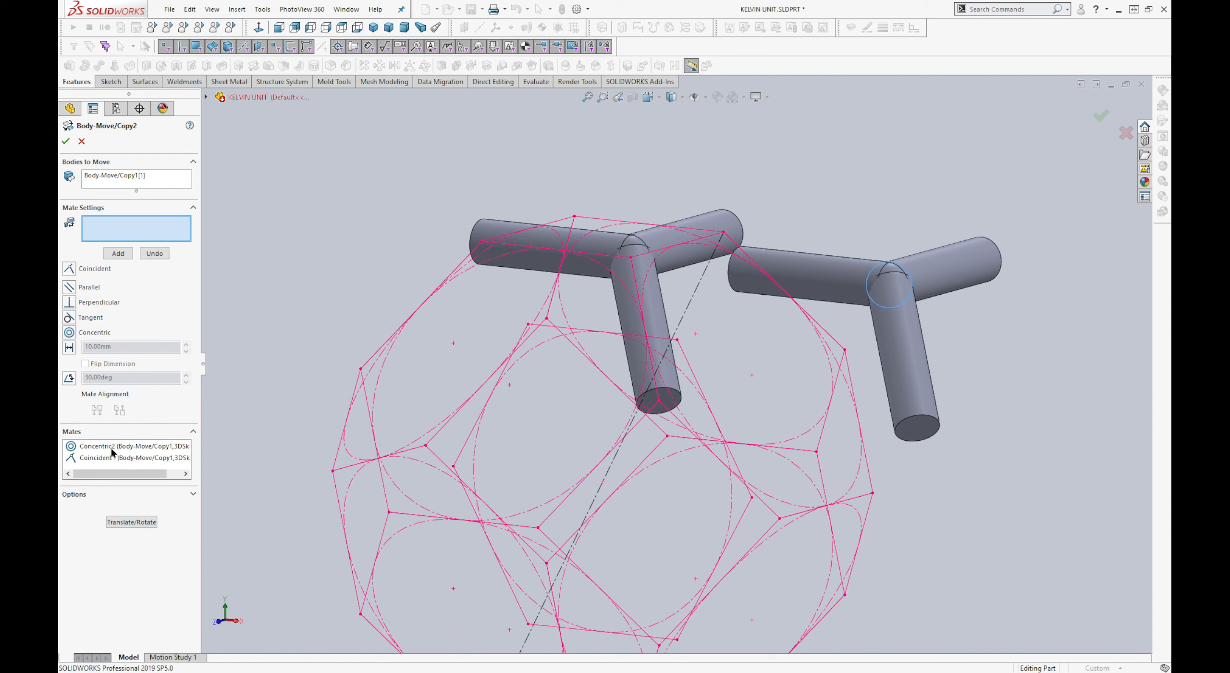
{"action": "left_click", "coordinate": [111, 448]}
{"action": "key", "text": "Delete"}
{"action": "left_click", "coordinate": [104, 450]}
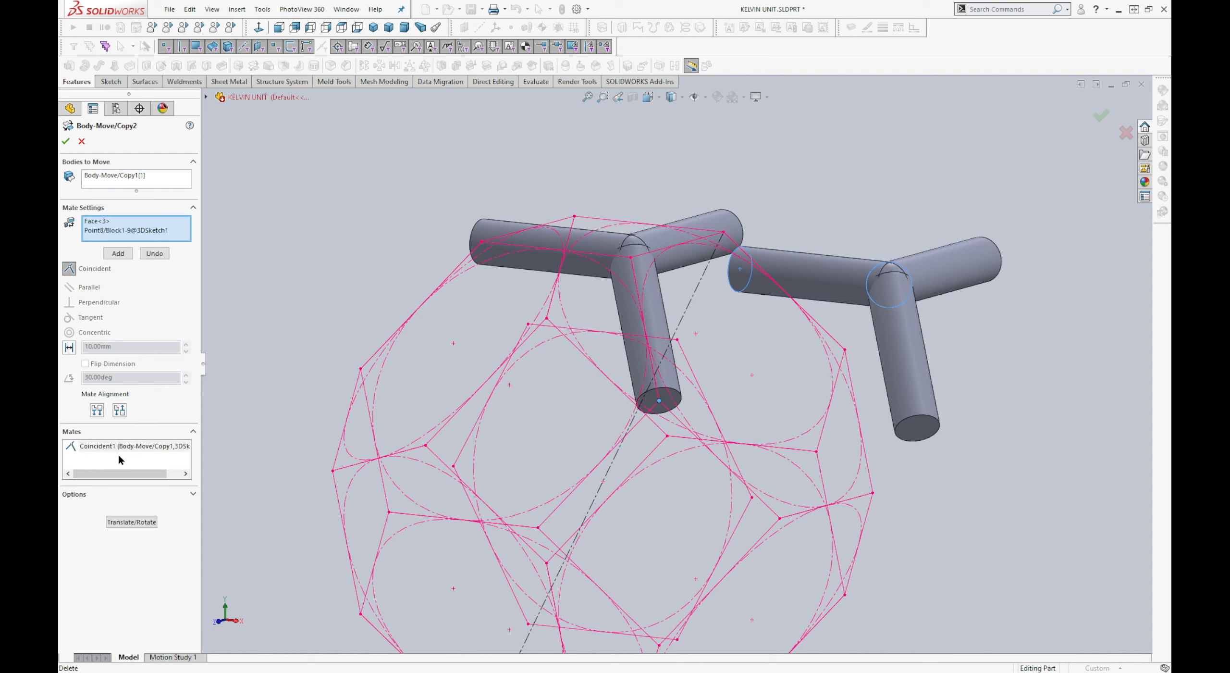
{"action": "key", "text": "Delete"}
Step: Add the three copied cylinders to the bodies moved by Body-Move/Copy2, alongside the copied sphere
{"action": "left_click", "coordinate": [162, 184]}
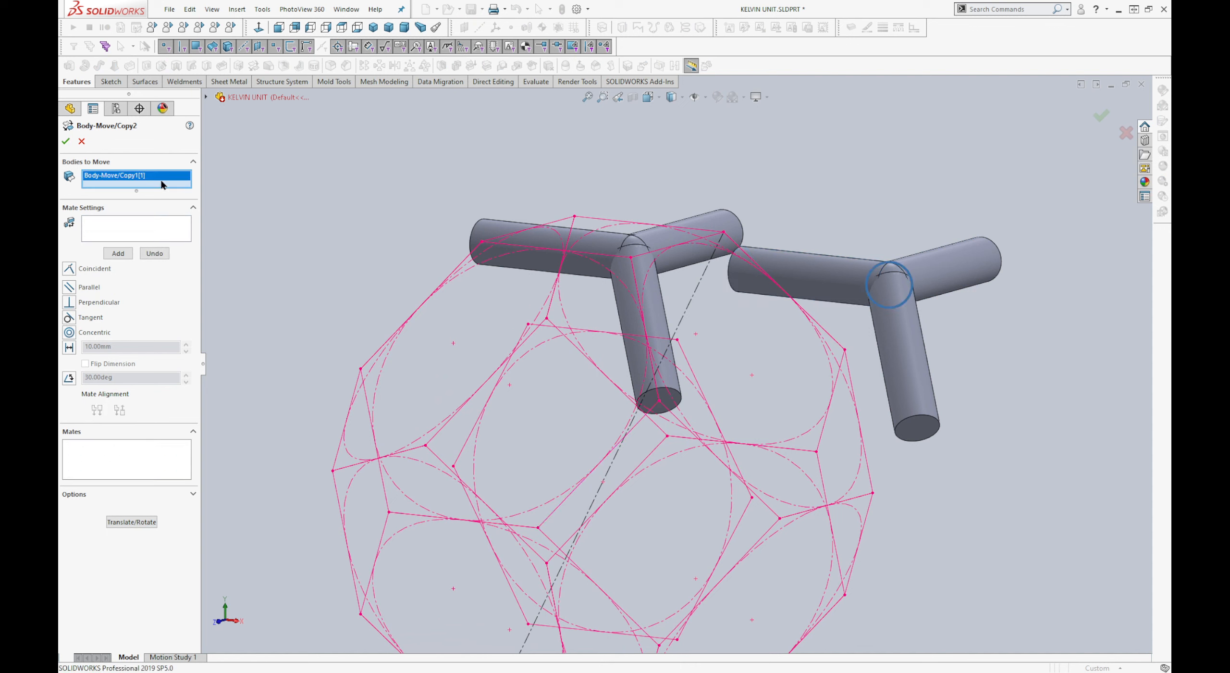
{"action": "left_click", "coordinate": [818, 275]}
{"action": "left_click", "coordinate": [958, 255]}
{"action": "left_click", "coordinate": [895, 338]}
{"action": "middle_click_drag", "start_coordinate": [842, 339], "coordinate": [793, 317]}
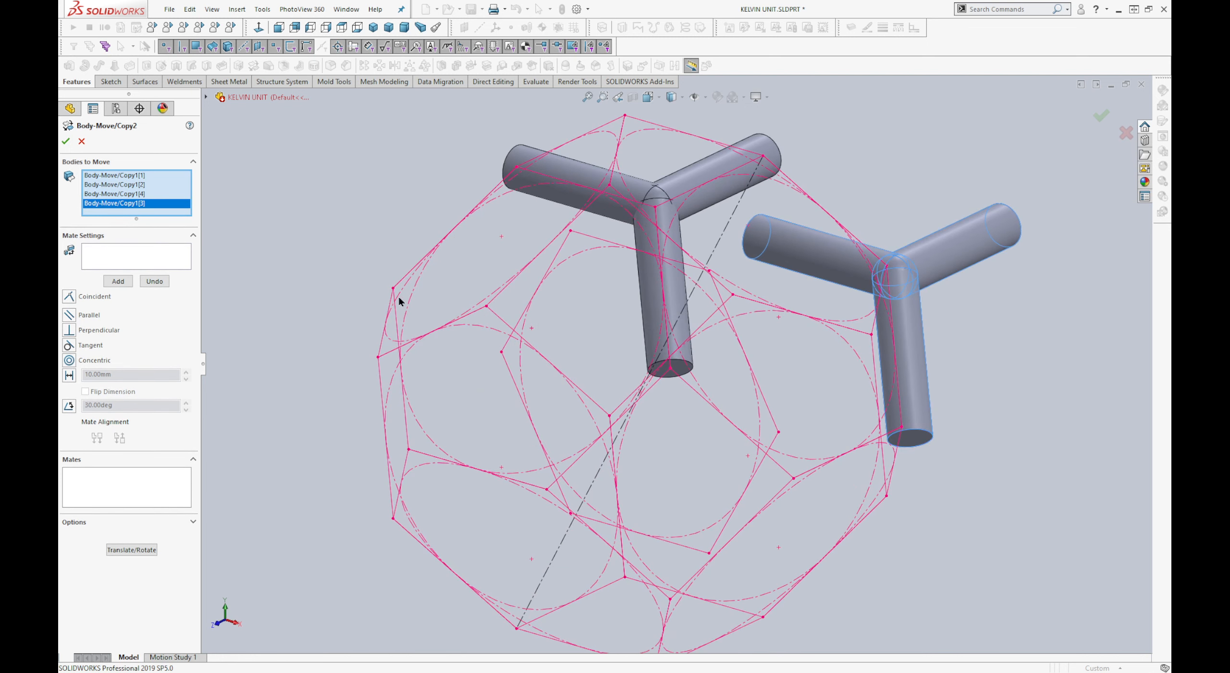
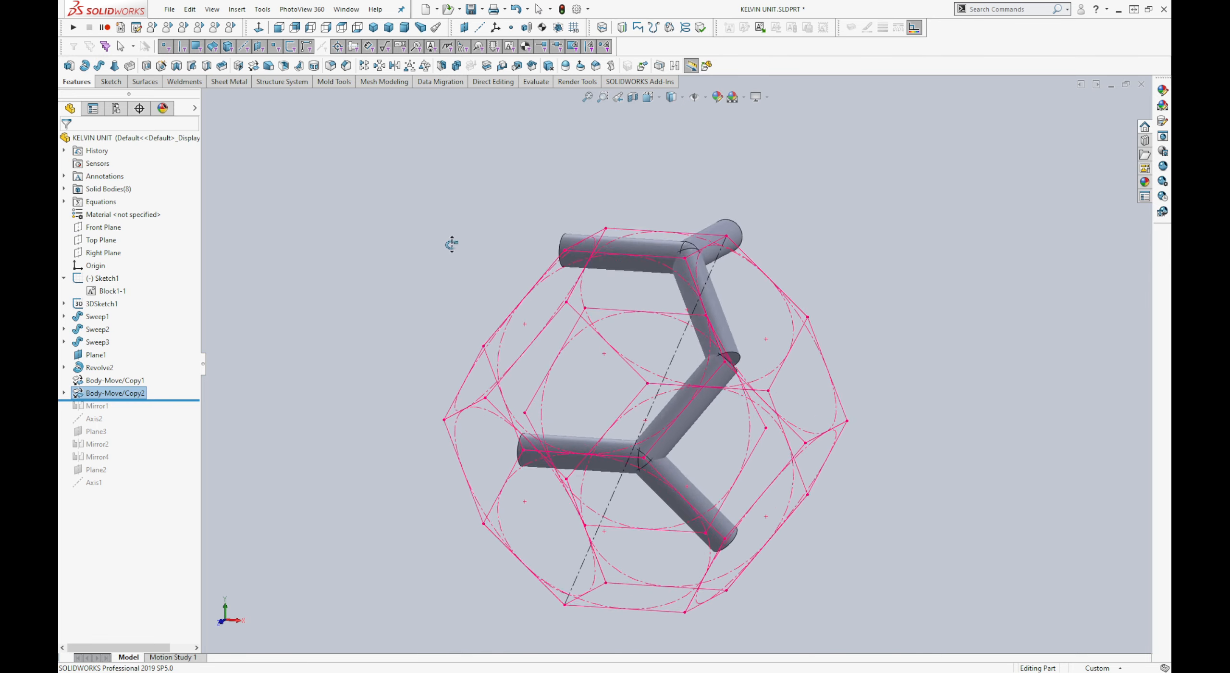
Step: Set up a translated copy of the Revolve2 sphere at the upper junction with Move/Copy Body
{"action": "scroll", "coordinate": [622, 422], "scroll_direction": "down", "scroll_amount": 3}
{"action": "scroll", "coordinate": [624, 418], "scroll_direction": "down", "scroll_amount": 2}
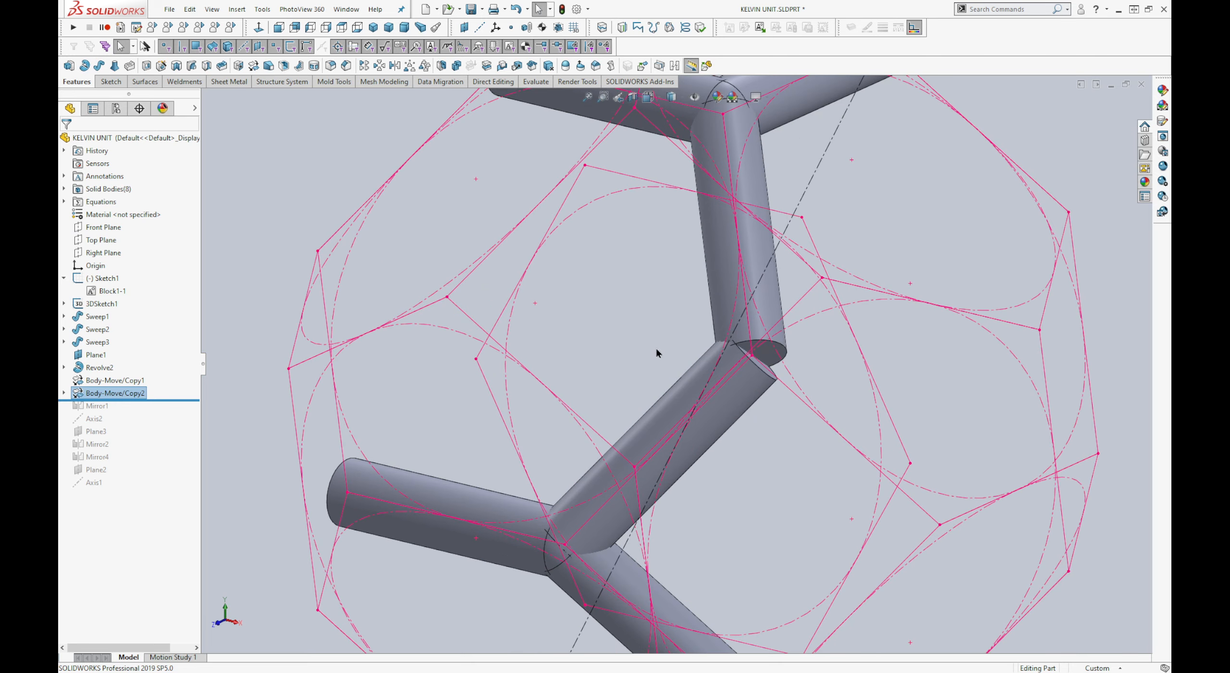
{"action": "scroll", "coordinate": [656, 348], "scroll_direction": "up", "scroll_amount": 2}
{"action": "scroll", "coordinate": [619, 180], "scroll_direction": "down", "scroll_amount": 4}
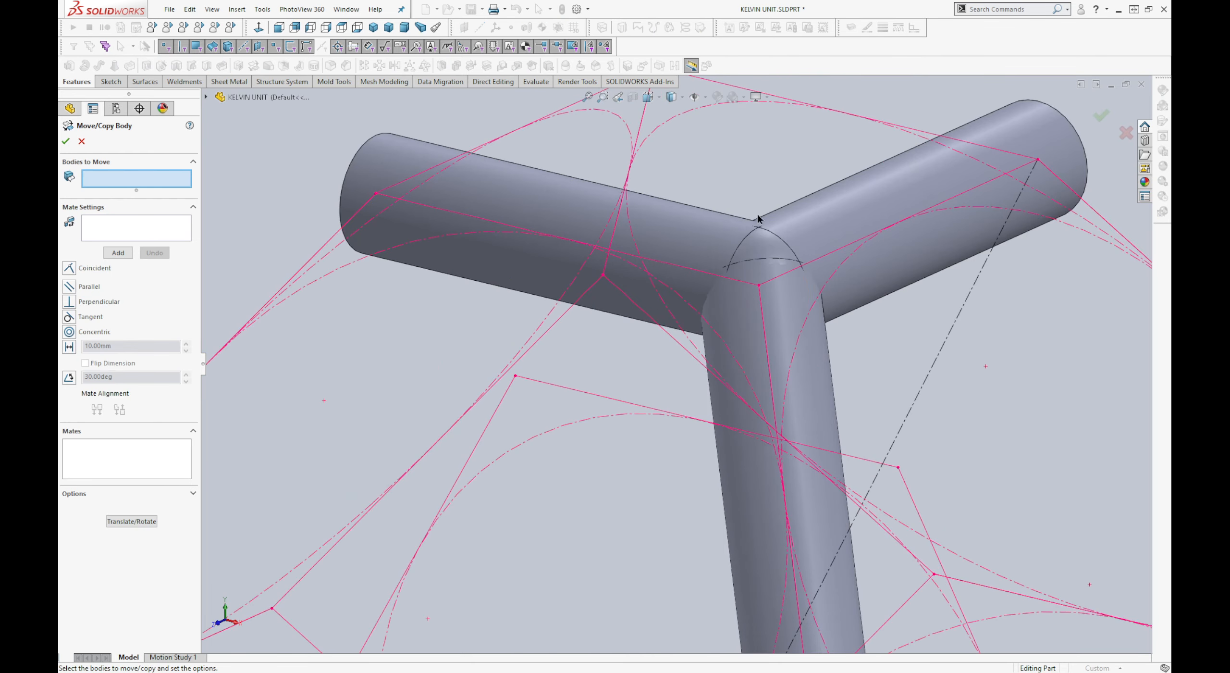
{"action": "left_click", "coordinate": [768, 247]}
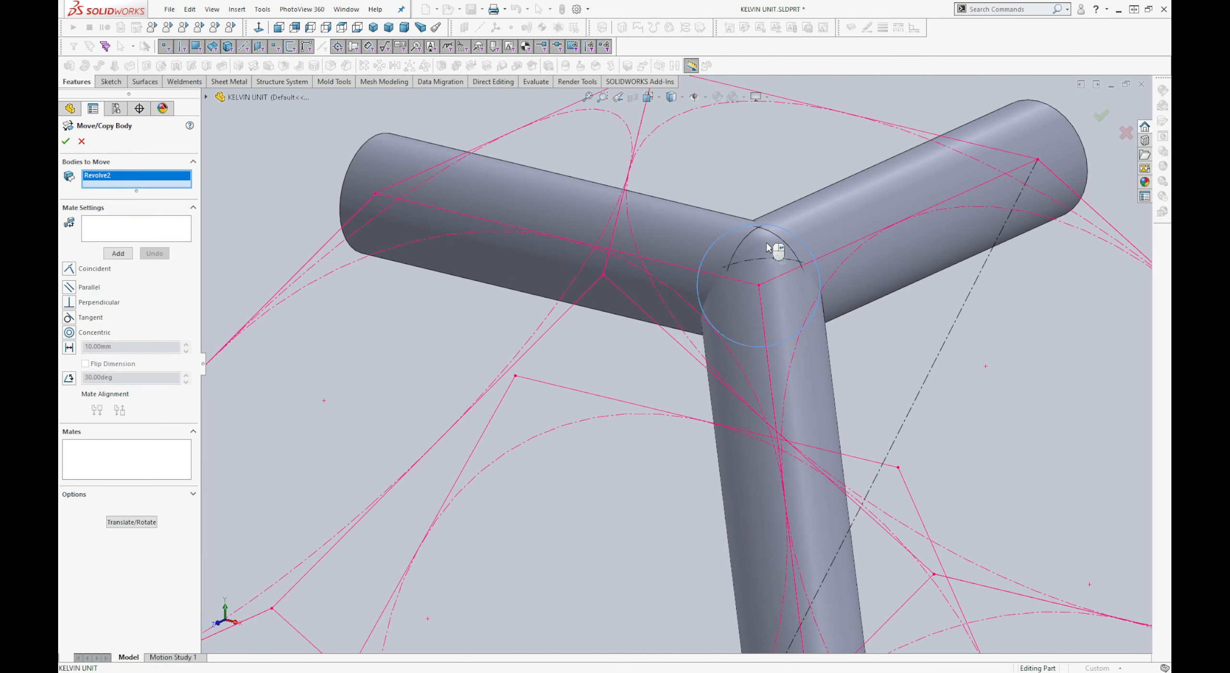
{"action": "left_click", "coordinate": [760, 286]}
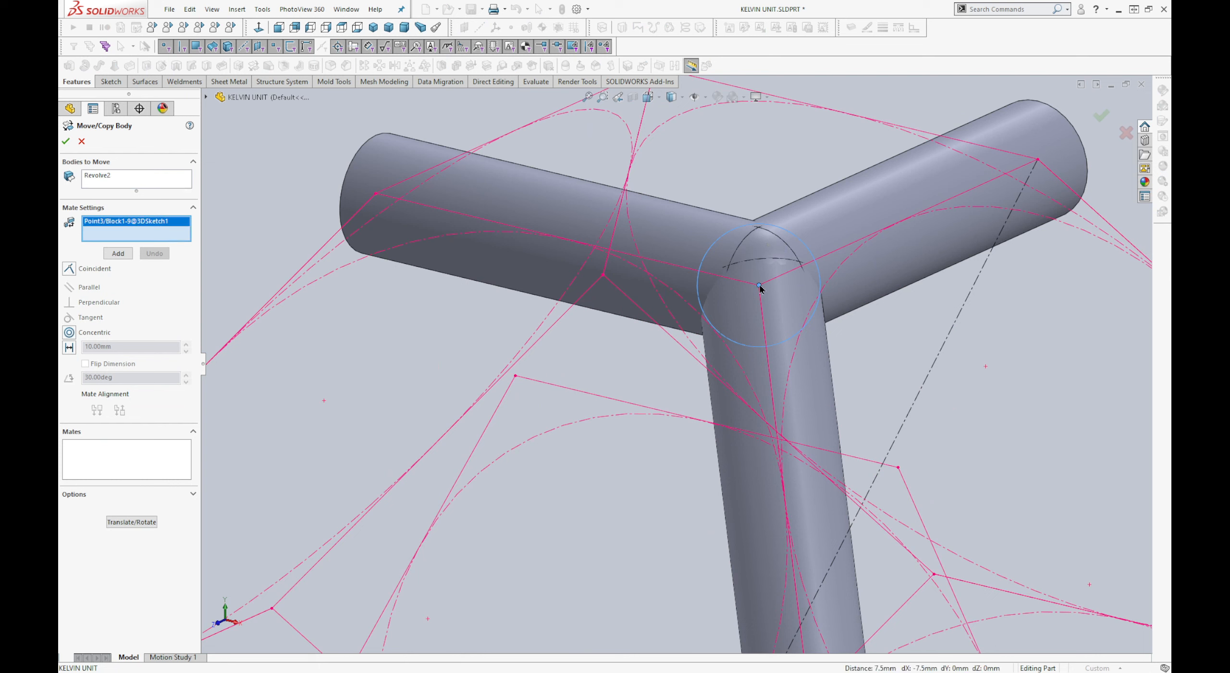
{"action": "left_click", "coordinate": [131, 522]}
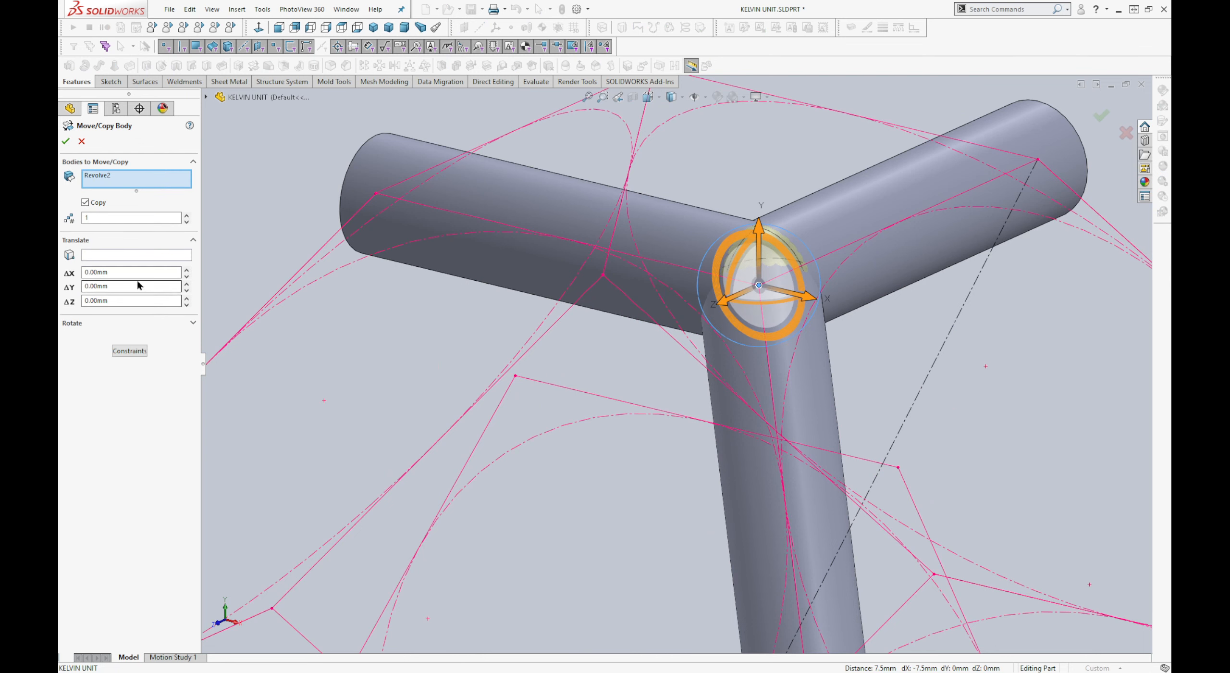
Step: Translate the sphere copy from the junction's 3D sketch vertex to the vertex where the original and copied cylinders' ends meet, and finish the copy
{"action": "left_click", "coordinate": [110, 256]}
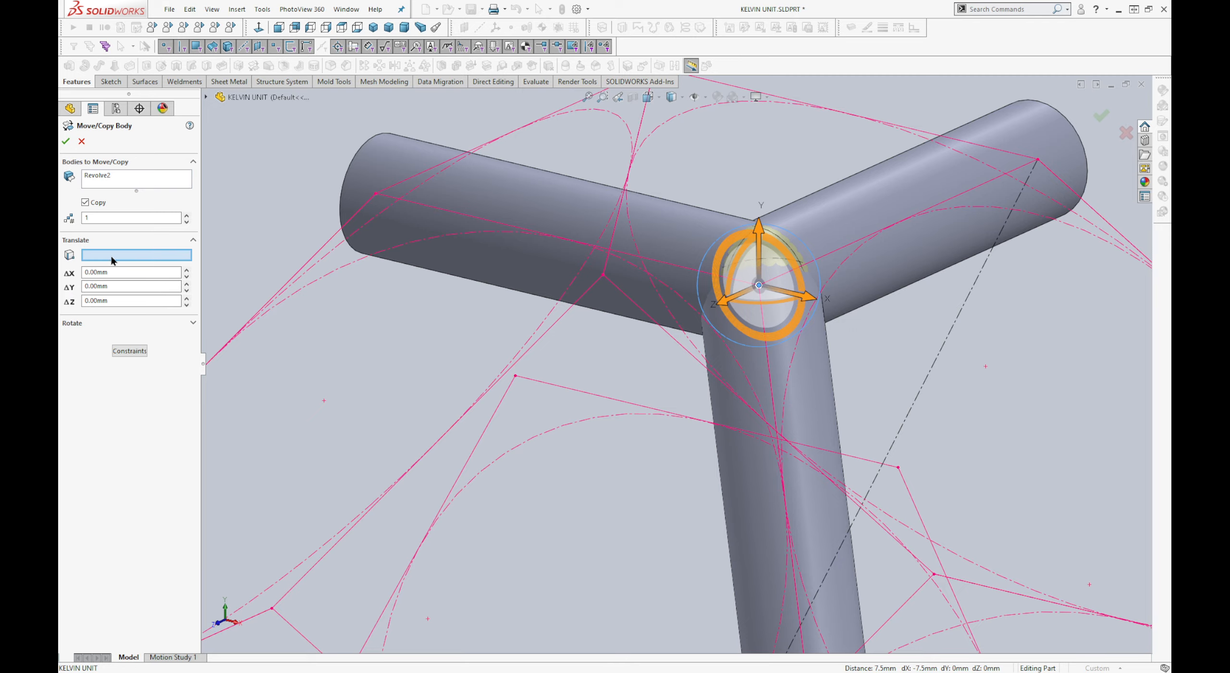
{"action": "left_click", "coordinate": [593, 285]}
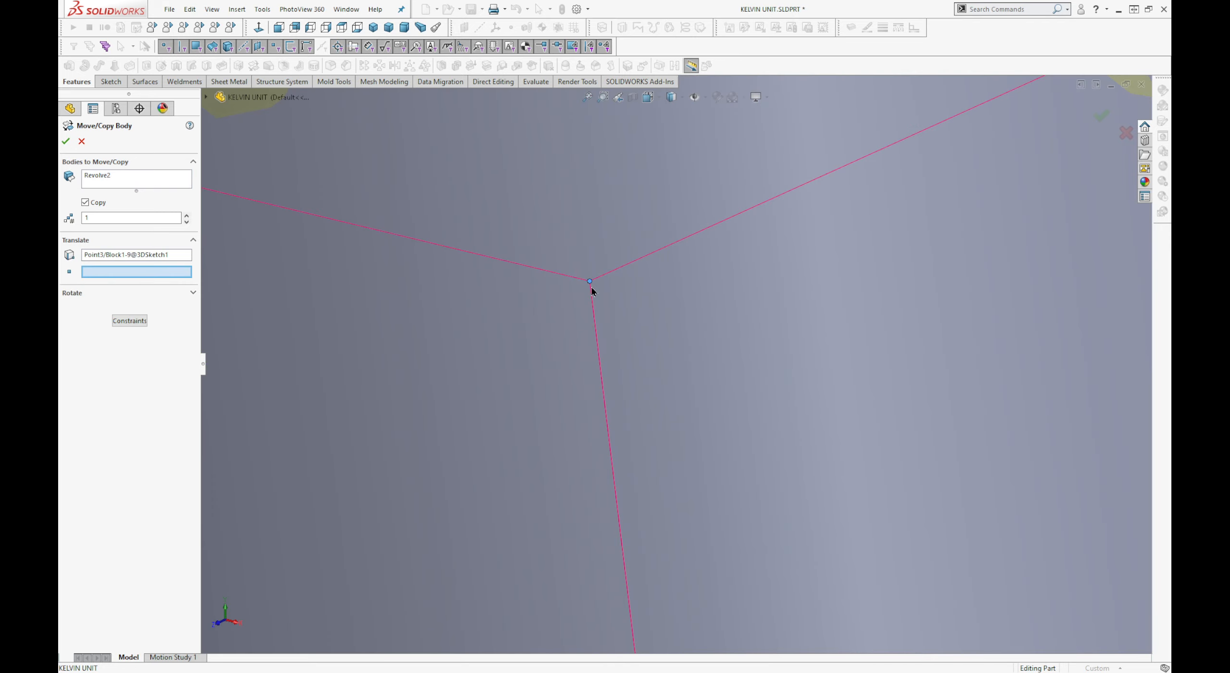
{"action": "scroll", "coordinate": [578, 294], "scroll_direction": "up", "scroll_amount": 8}
{"action": "scroll", "coordinate": [607, 278], "scroll_direction": "up", "scroll_amount": 7}
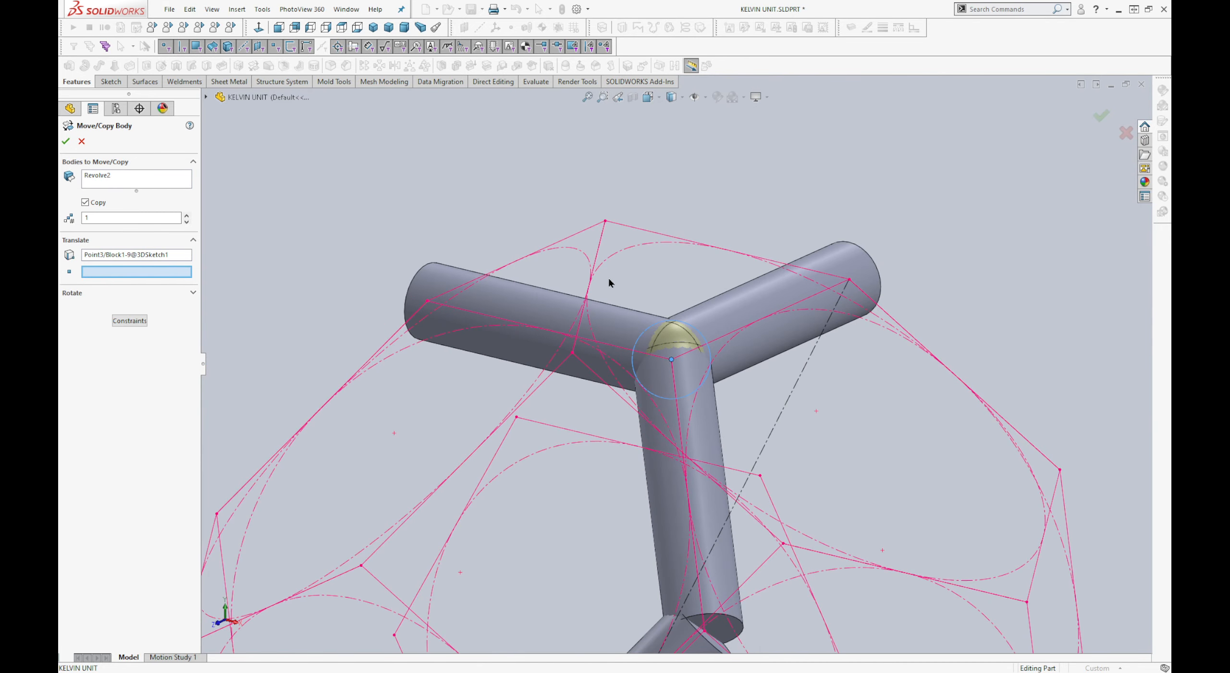
{"action": "scroll", "coordinate": [673, 485], "scroll_direction": "down", "scroll_amount": 10}
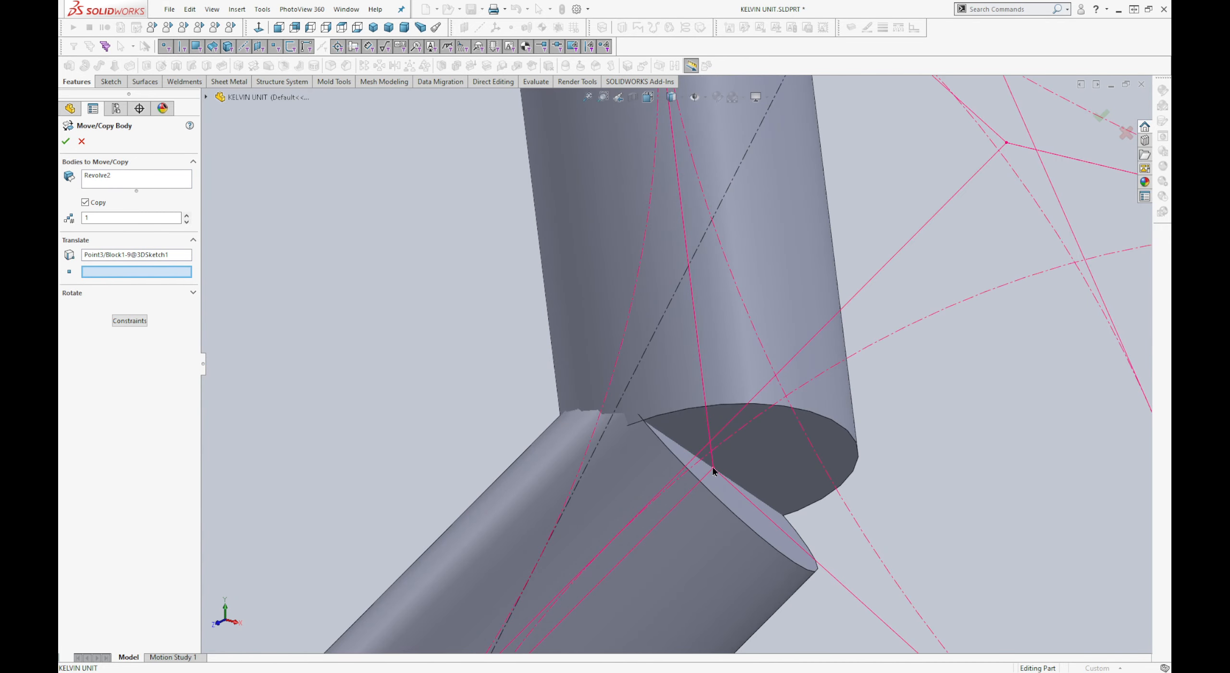
{"action": "left_click", "coordinate": [713, 471]}
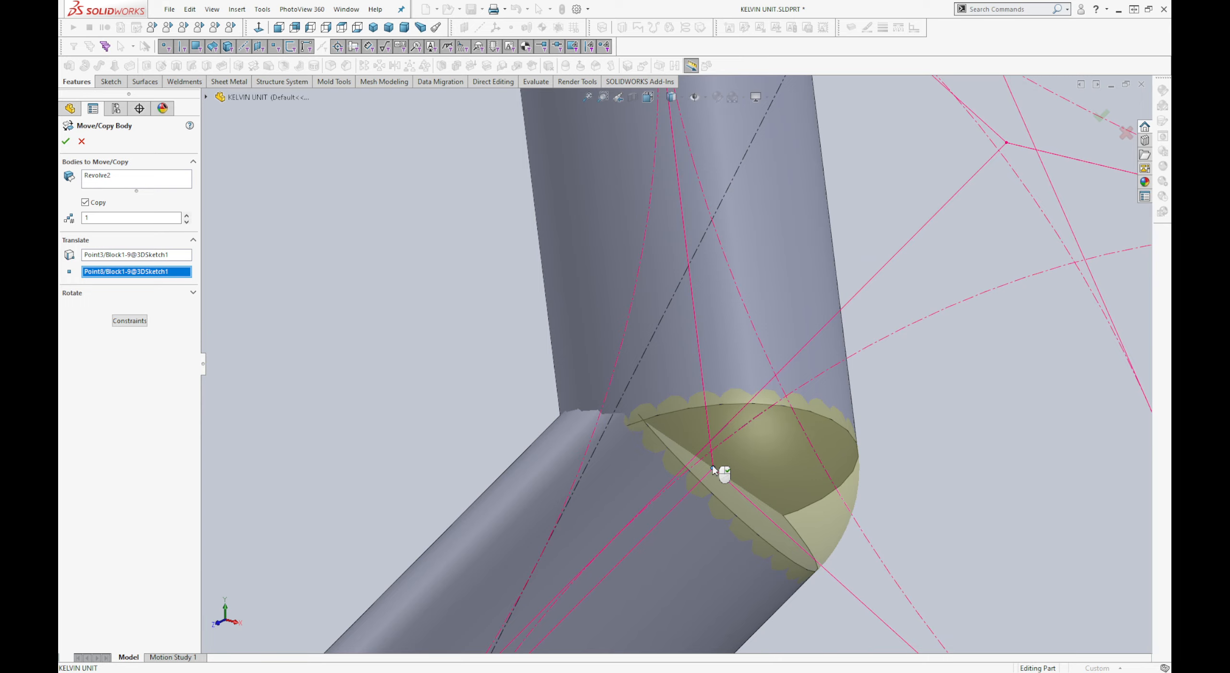
{"action": "right_click", "coordinate": [713, 467]}
{"action": "scroll", "coordinate": [754, 387], "scroll_direction": "up", "scroll_amount": 12}
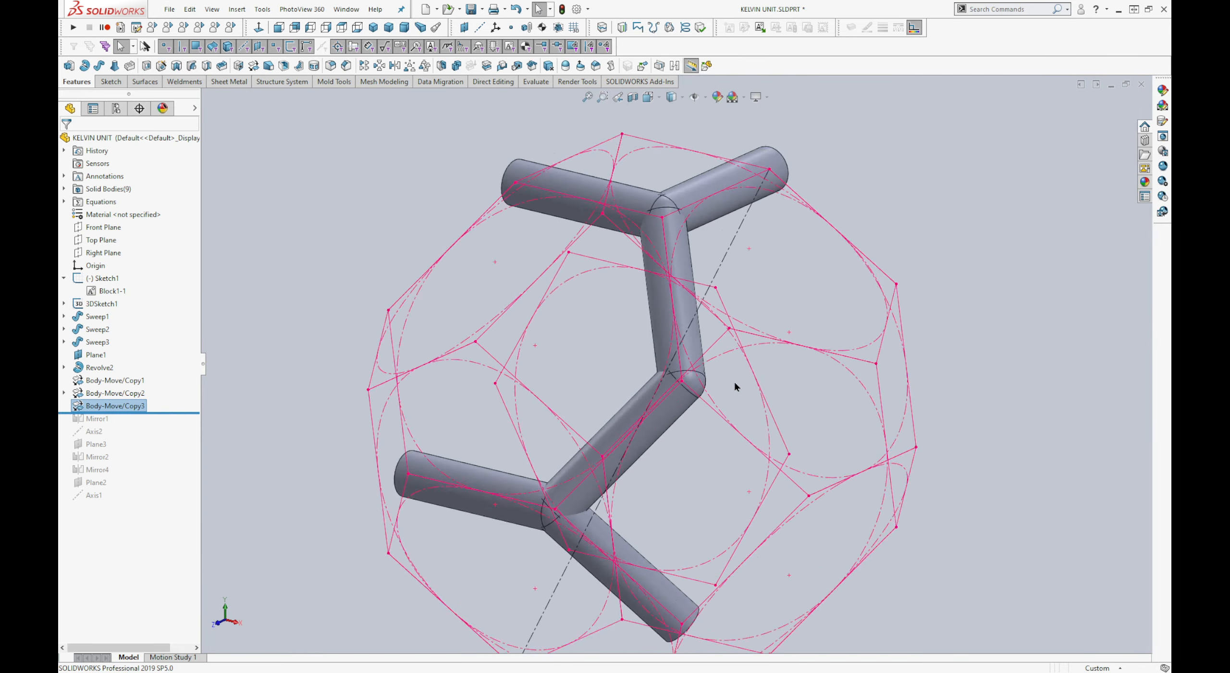
{"action": "mouse_move", "coordinate": [722, 409]}
{"action": "middle_mouse_down"}
{"action": "mouse_move", "coordinate": [714, 308]}
{"action": "mouse_move", "coordinate": [673, 357]}
{"action": "mouse_move", "coordinate": [746, 434]}
{"action": "mouse_move", "coordinate": [711, 309]}
{"action": "mouse_move", "coordinate": [712, 360]}
{"action": "mouse_move", "coordinate": [771, 411]}
{"action": "mouse_move", "coordinate": [653, 393]}
{"action": "mouse_move", "coordinate": [723, 425]}
{"action": "mouse_move", "coordinate": [713, 409]}
{"action": "middle_mouse_up"}
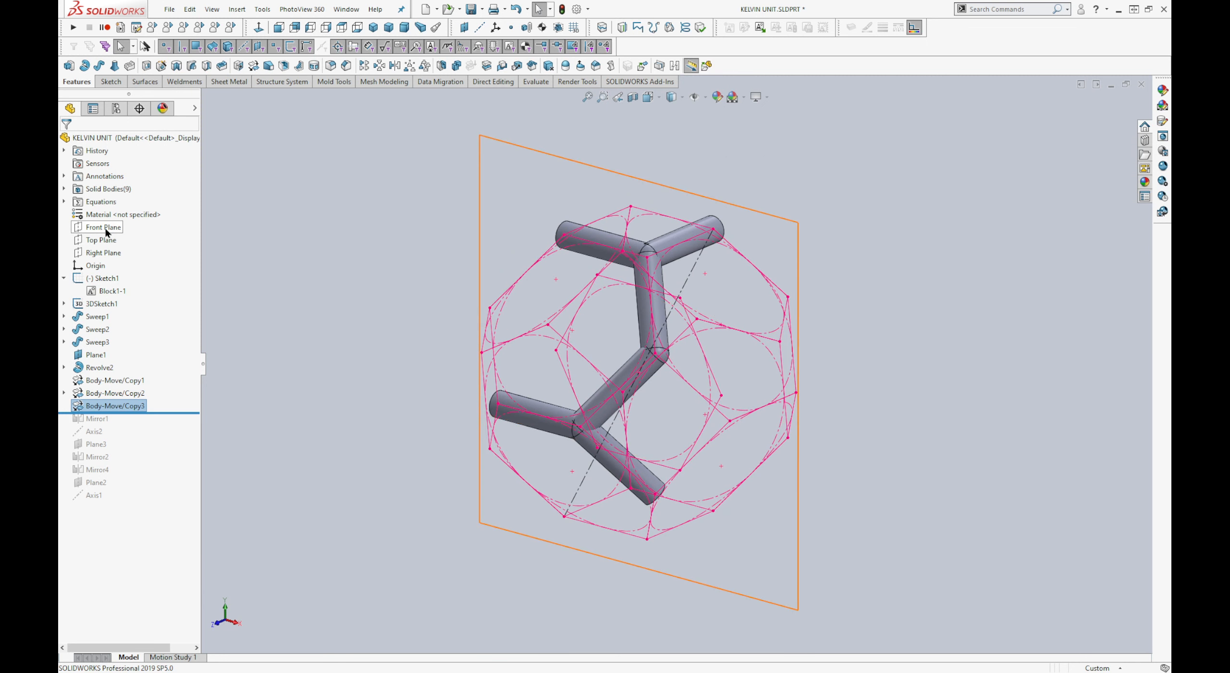
Step: Mirror Sweep1, Sweep3, Revolve2, Body-Move/Copy3 and Body-Move/Copy2[1], [2] and [3] about the Right Plane without merging solids
{"action": "left_click", "coordinate": [104, 257]}
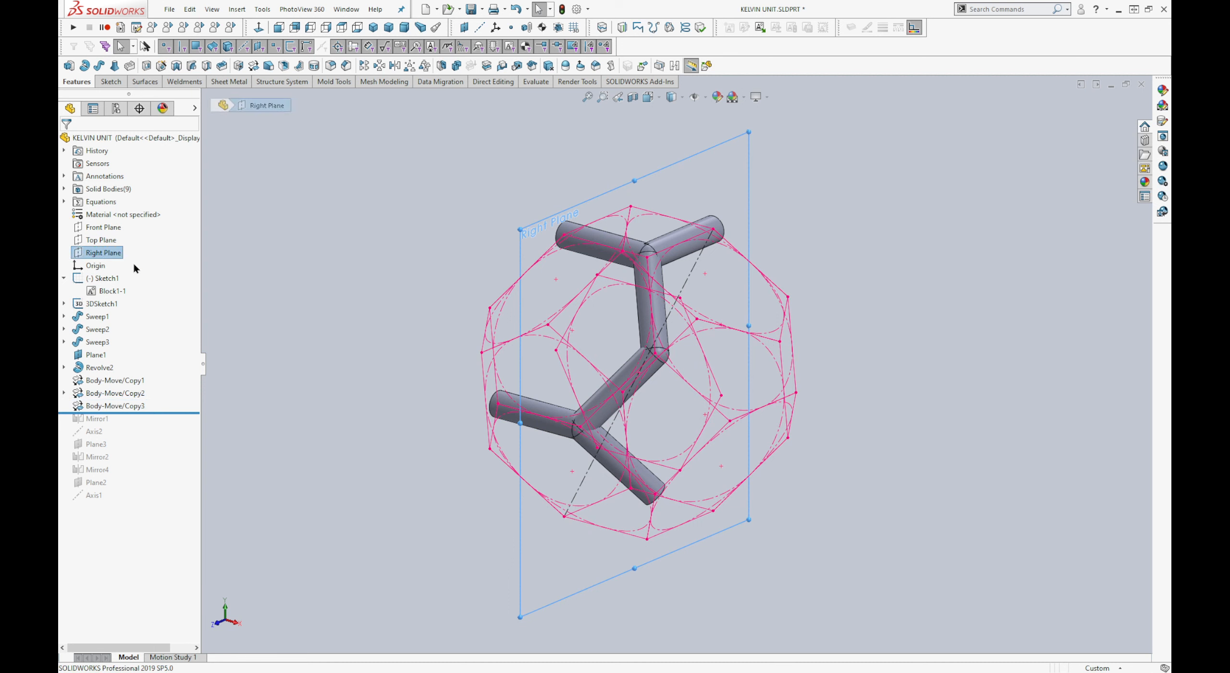
{"action": "key", "text": "m"}
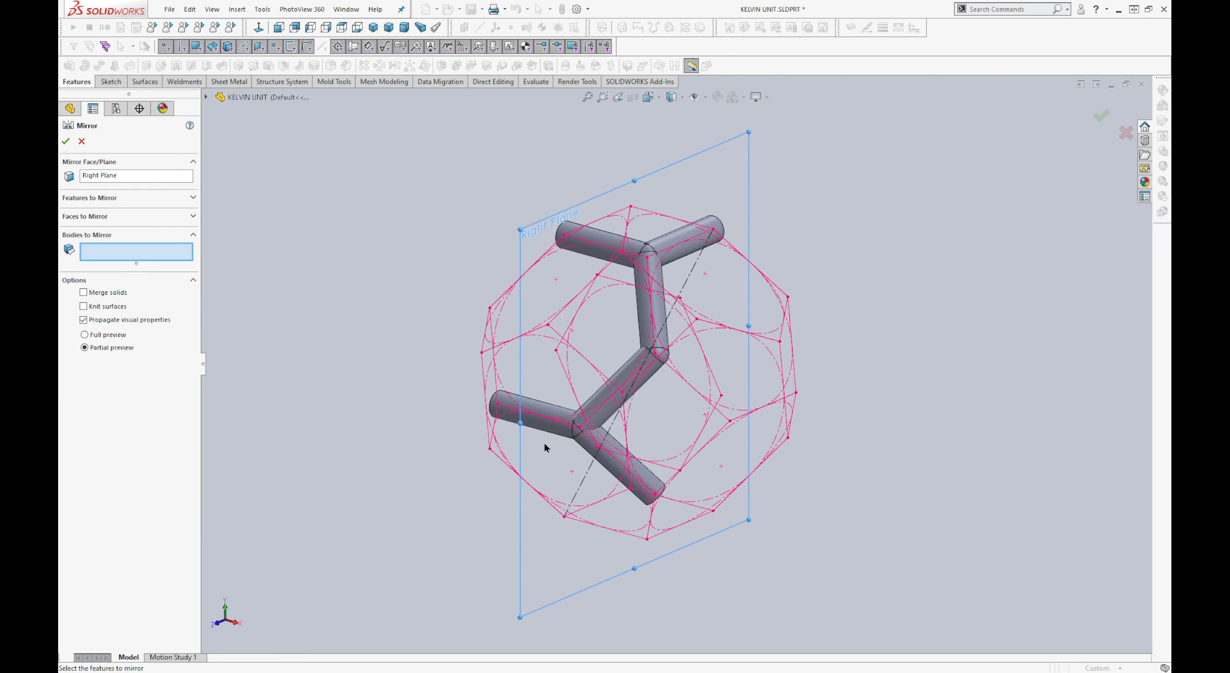
{"action": "left_click", "coordinate": [627, 373]}
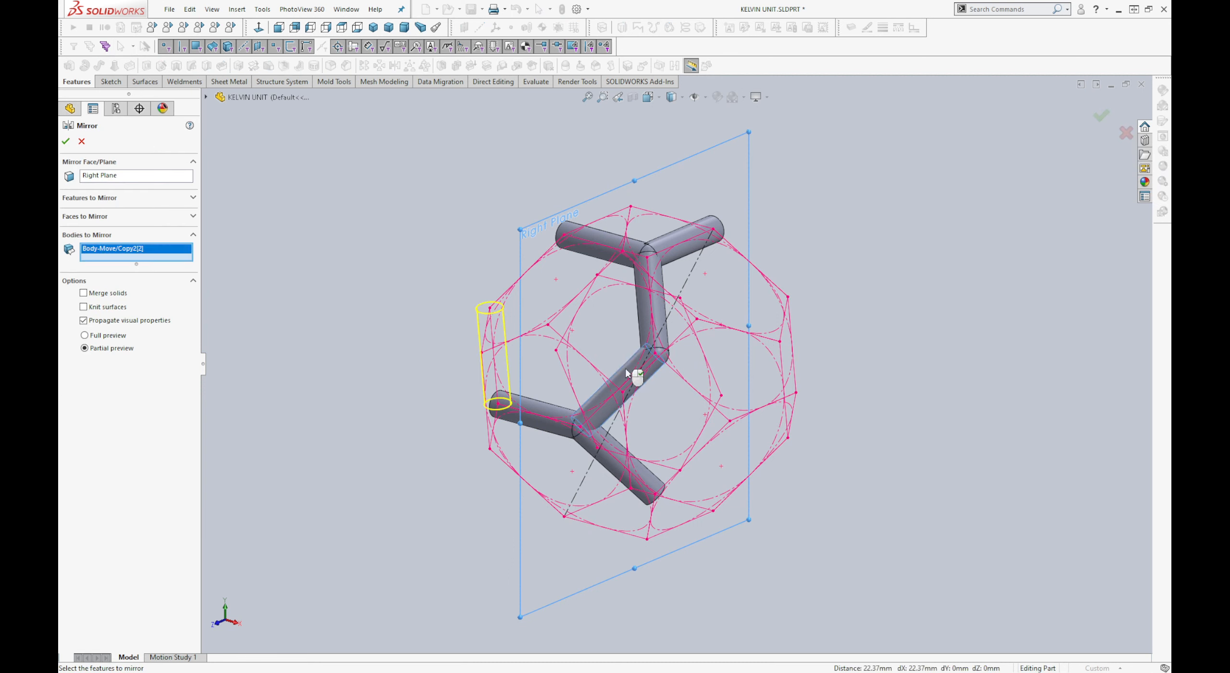
{"action": "left_click", "coordinate": [650, 313]}
{"action": "left_click", "coordinate": [667, 361]}
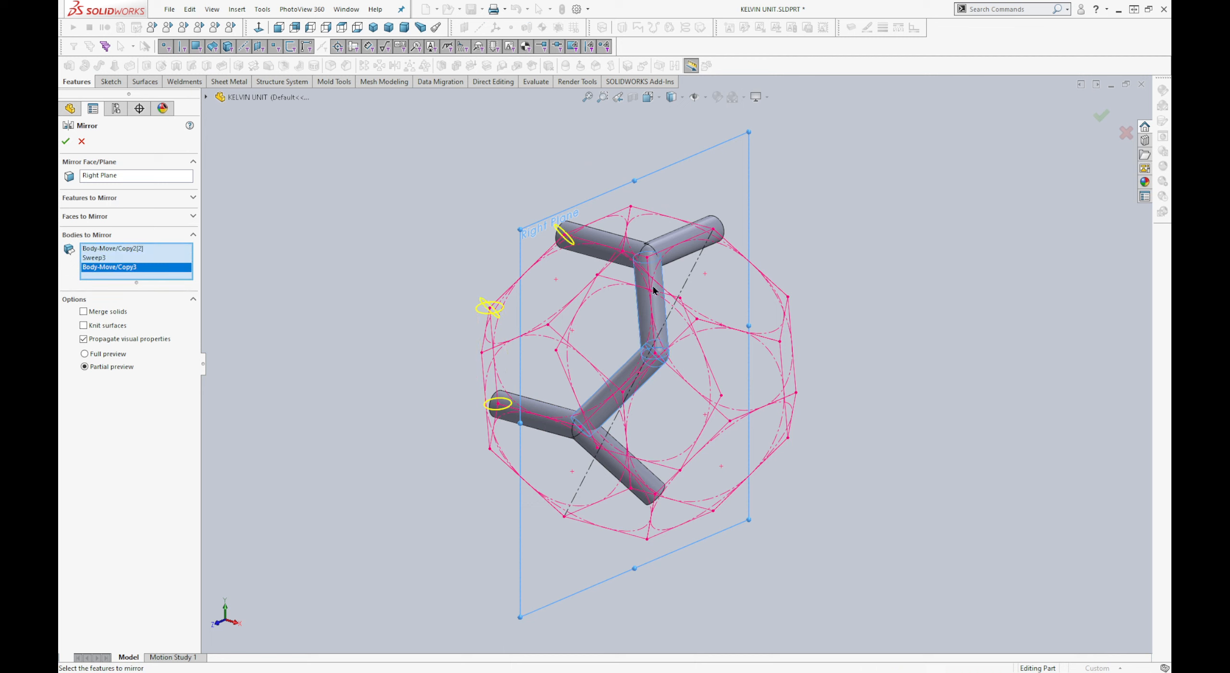
{"action": "left_click", "coordinate": [651, 254]}
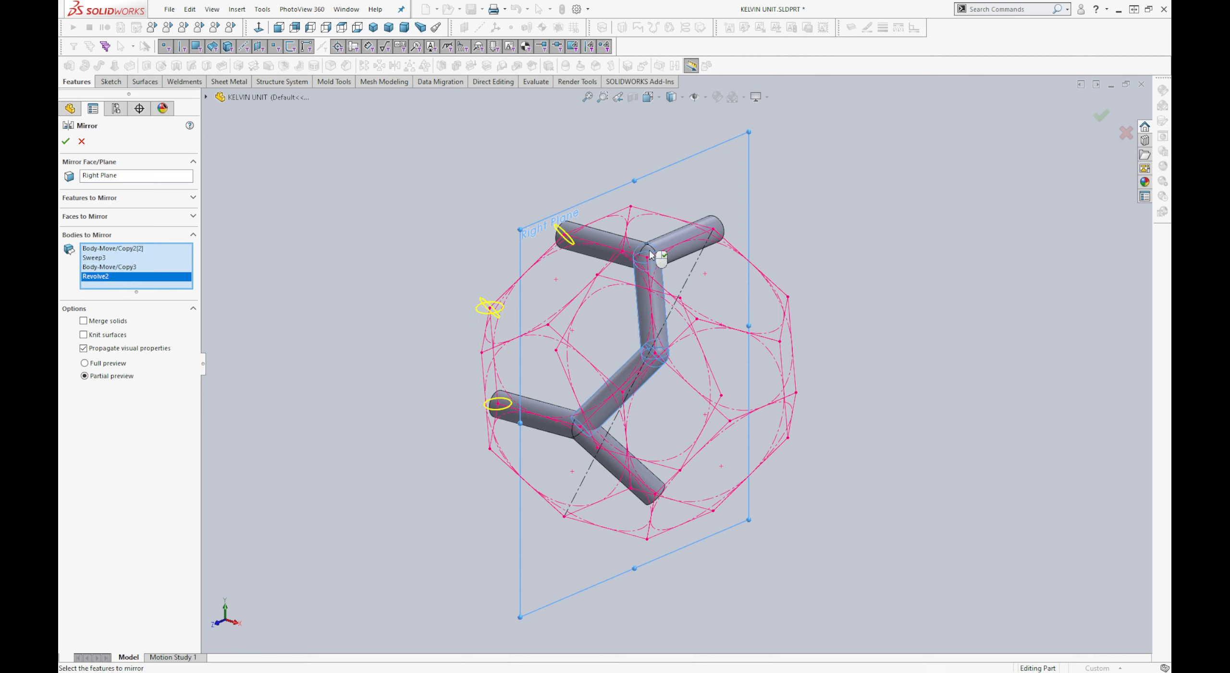
{"action": "left_click", "coordinate": [683, 243]}
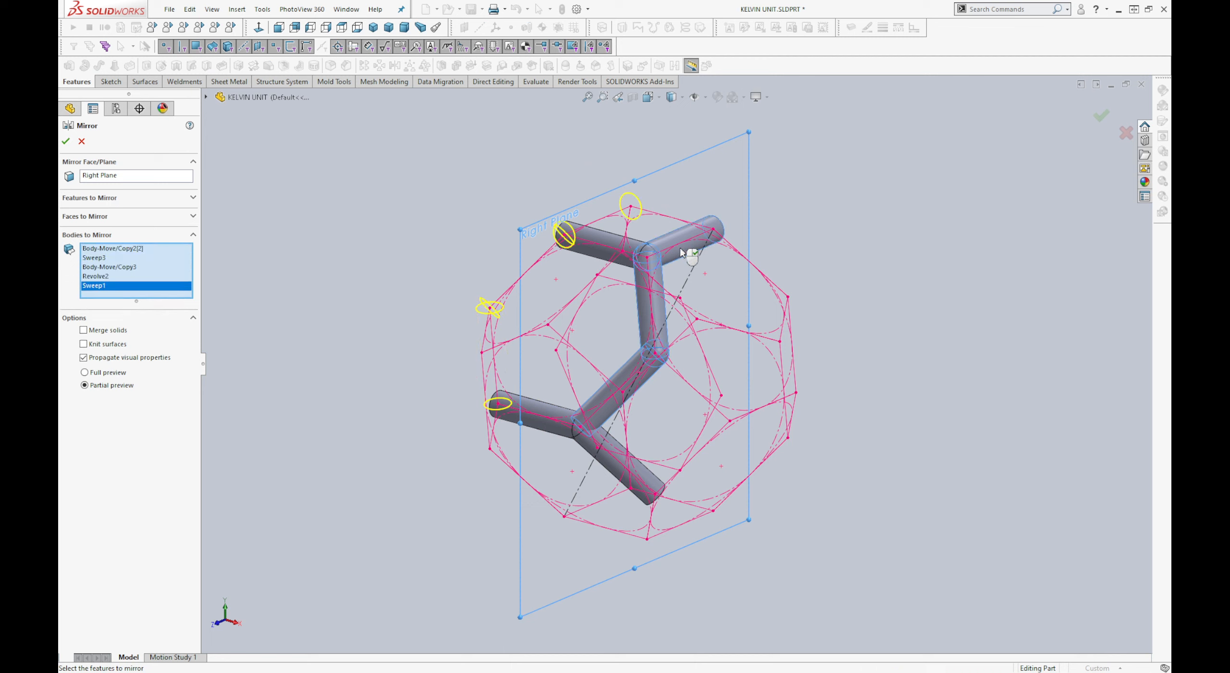
{"action": "left_click", "coordinate": [578, 435]}
{"action": "left_click", "coordinate": [596, 448]}
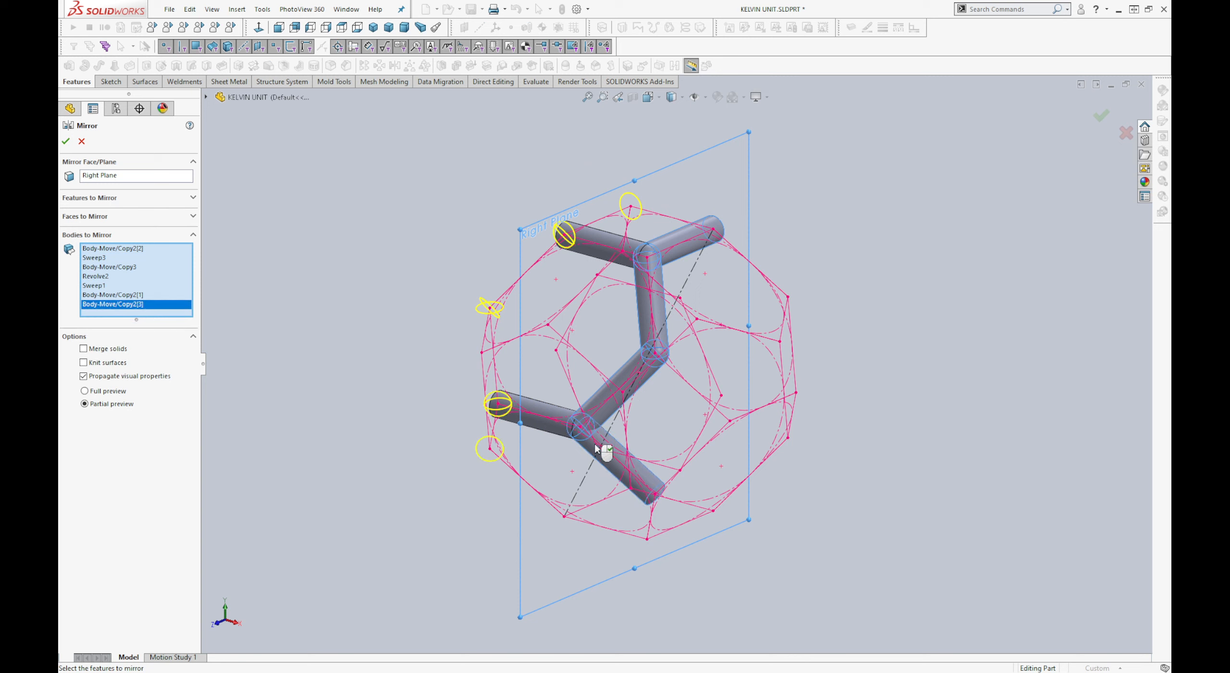
{"action": "right_click", "coordinate": [596, 448]}
Step: Set up a mirror about the Front Plane with bodies Revolve2, Sweep2, Sweep3, Body-Move/Copy3, Mirror7[2] and Mirror7[4]
{"action": "middle_click_drag", "start_coordinate": [577, 371], "coordinate": [529, 365]}
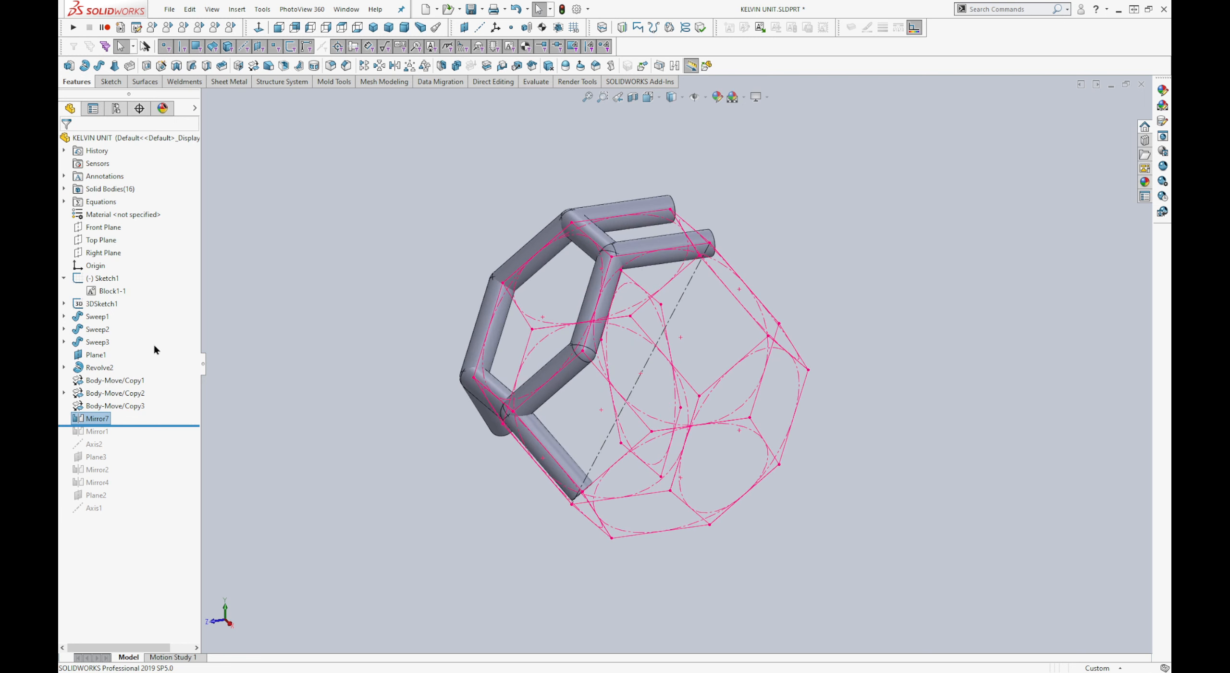
{"action": "left_click", "coordinate": [98, 231]}
{"action": "key", "text": "Return"}
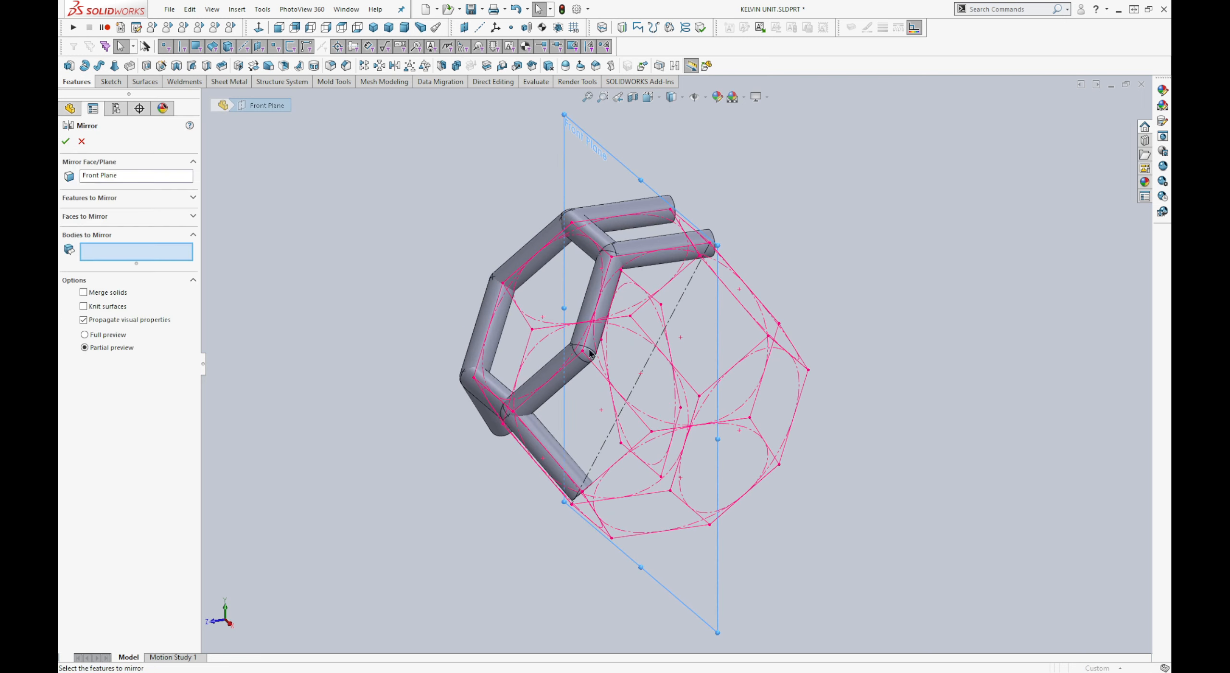
{"action": "scroll", "coordinate": [650, 300], "scroll_direction": "down", "scroll_amount": 5}
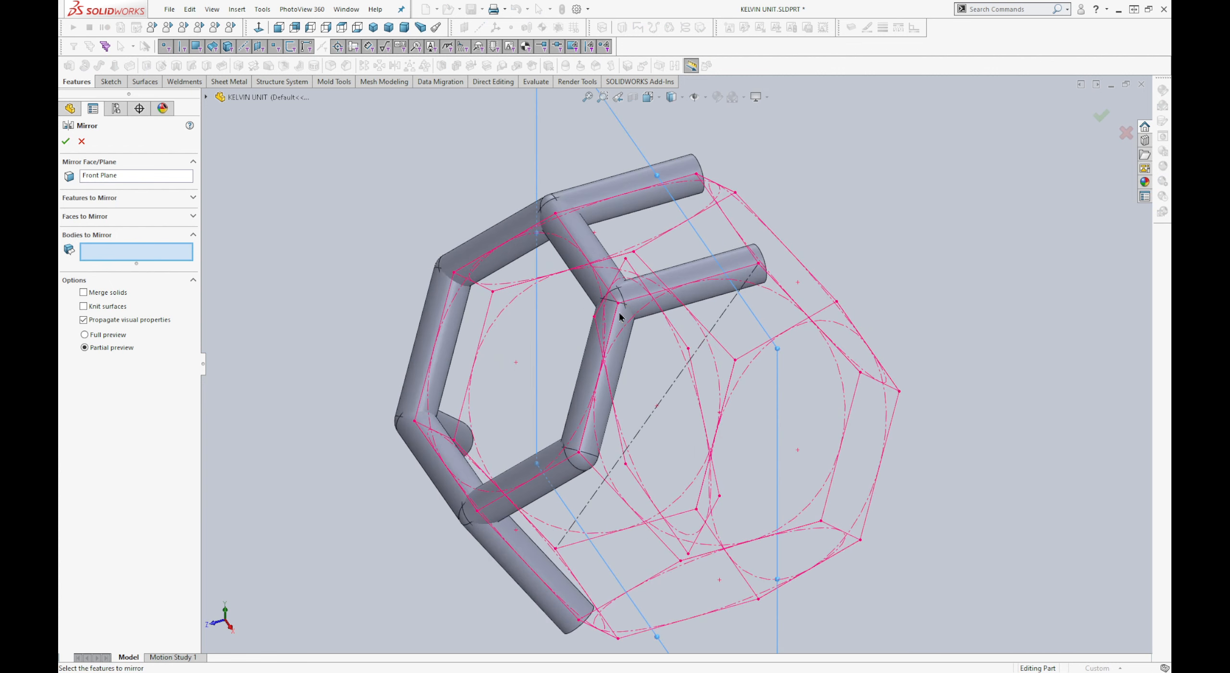
{"action": "left_click", "coordinate": [596, 277]}
{"action": "left_click", "coordinate": [561, 203]}
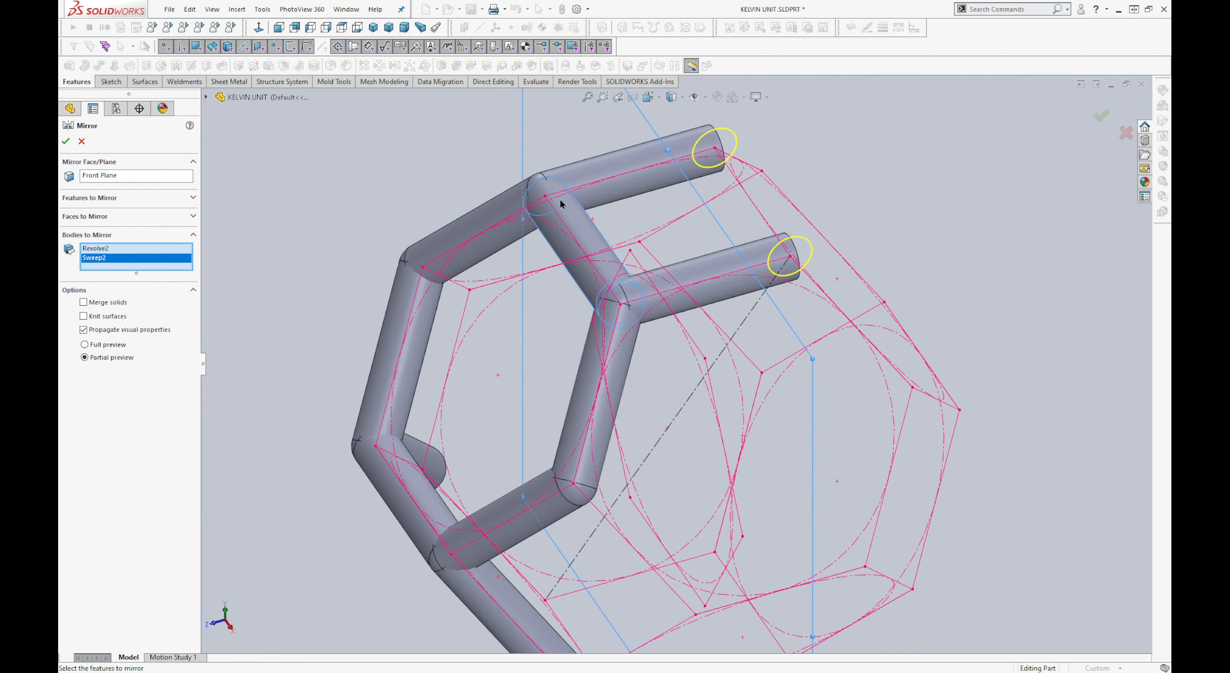
{"action": "left_click", "coordinate": [537, 185]}
{"action": "left_click", "coordinate": [498, 218]}
{"action": "left_click", "coordinate": [600, 356]}
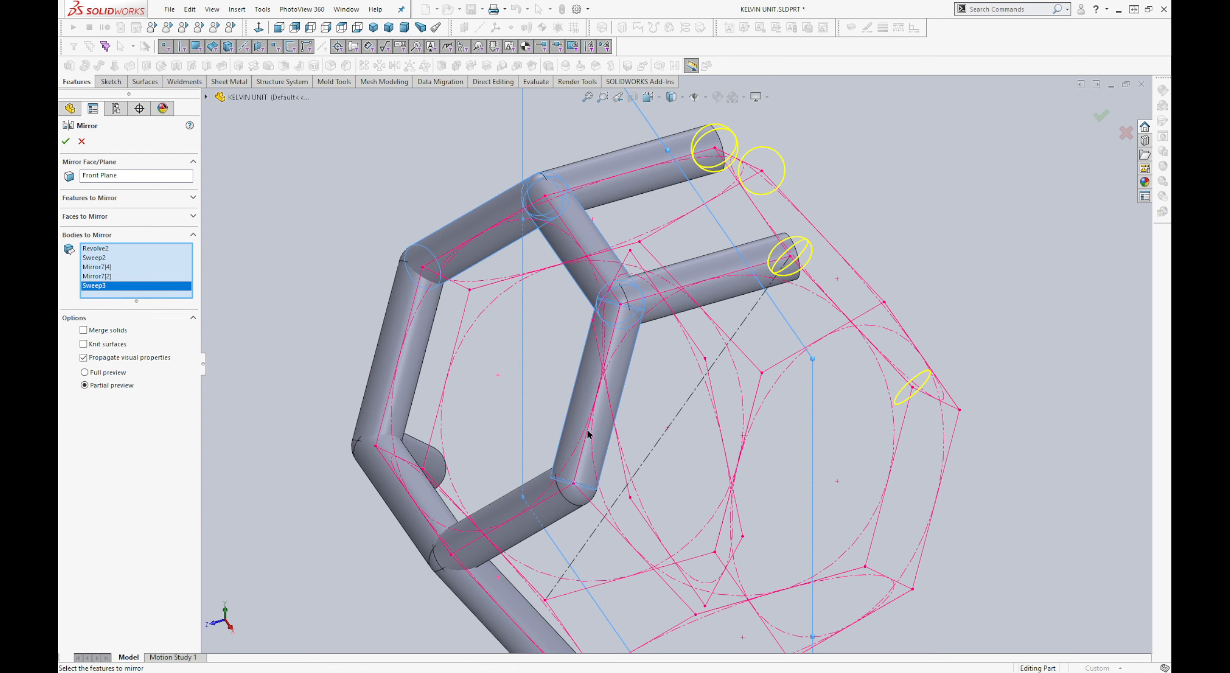
{"action": "left_click", "coordinate": [571, 497]}
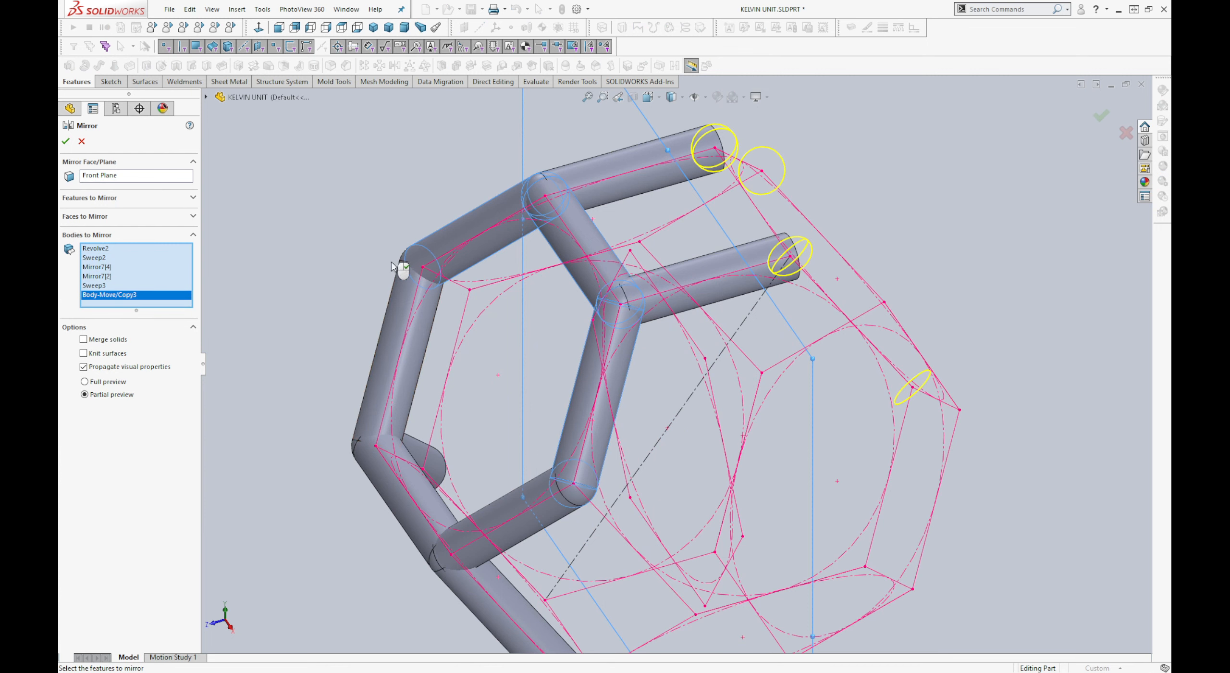
Step: Add bodies Mirror7[3], Body-Move/Copy2[2] and Mirror7[1] to the mirror about the Front Plane
{"action": "scroll", "coordinate": [392, 266], "scroll_direction": "down", "scroll_amount": 5}
{"action": "left_click", "coordinate": [575, 303]}
{"action": "scroll", "coordinate": [575, 304], "scroll_direction": "up", "scroll_amount": 6}
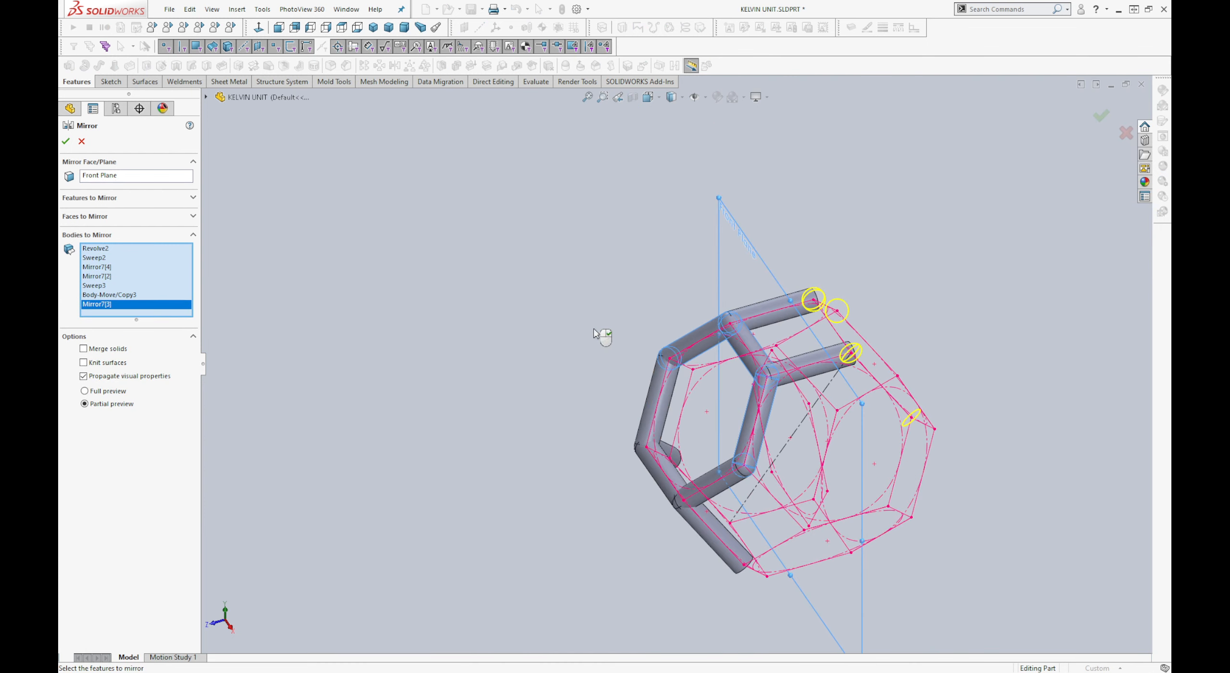
{"action": "middle_click_drag", "start_coordinate": [604, 335], "coordinate": [659, 313]}
{"action": "scroll", "coordinate": [683, 391], "scroll_direction": "down", "scroll_amount": 2}
{"action": "scroll", "coordinate": [682, 392], "scroll_direction": "down", "scroll_amount": 2}
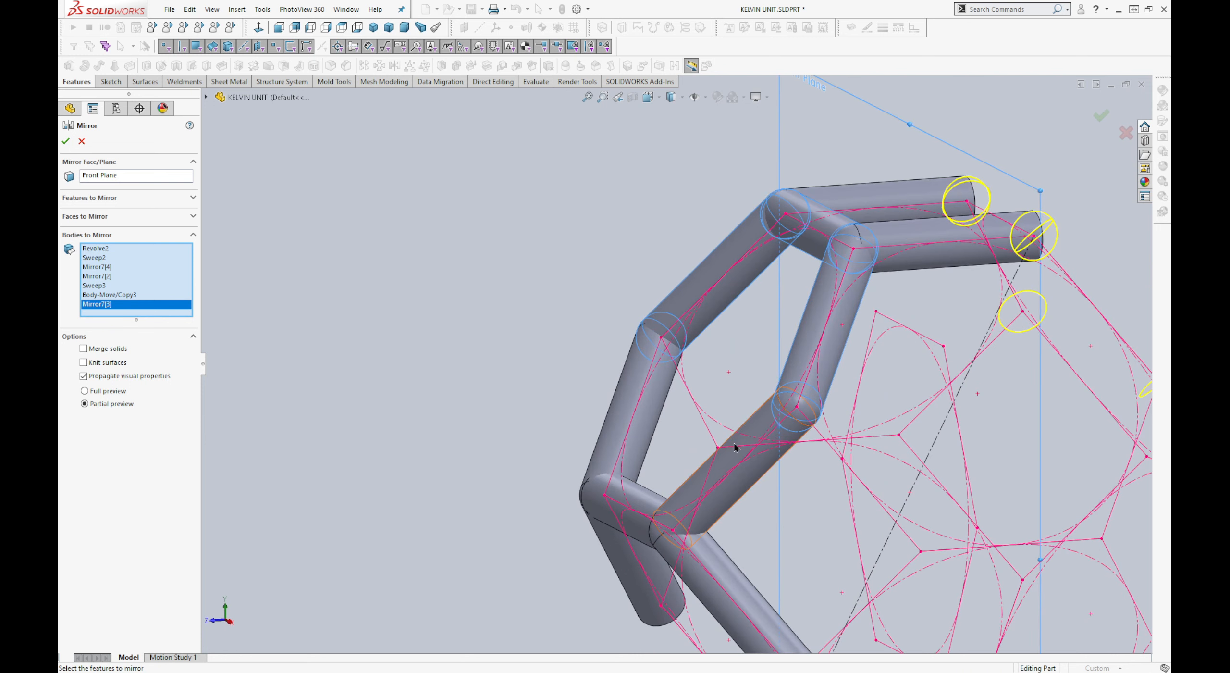
{"action": "left_click", "coordinate": [734, 447]}
{"action": "left_click", "coordinate": [637, 420]}
{"action": "scroll", "coordinate": [637, 420], "scroll_direction": "up", "scroll_amount": 3}
{"action": "scroll", "coordinate": [654, 474], "scroll_direction": "down", "scroll_amount": 1}
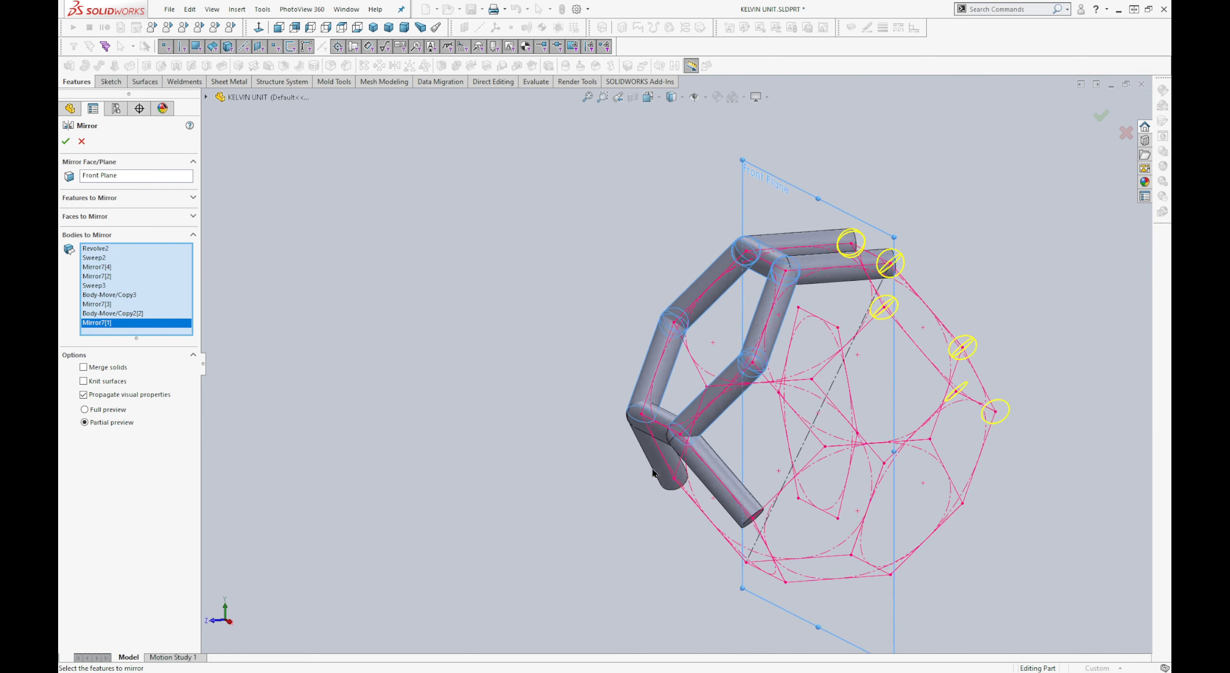
Step: Add Body-Move/Copy2[1], [3] and [4], Mirror7[6] and Mirror7[7] to the Front Plane mirror and finish it without merging solids
{"action": "scroll", "coordinate": [654, 473], "scroll_direction": "down", "scroll_amount": 2}
{"action": "left_click", "coordinate": [690, 400]}
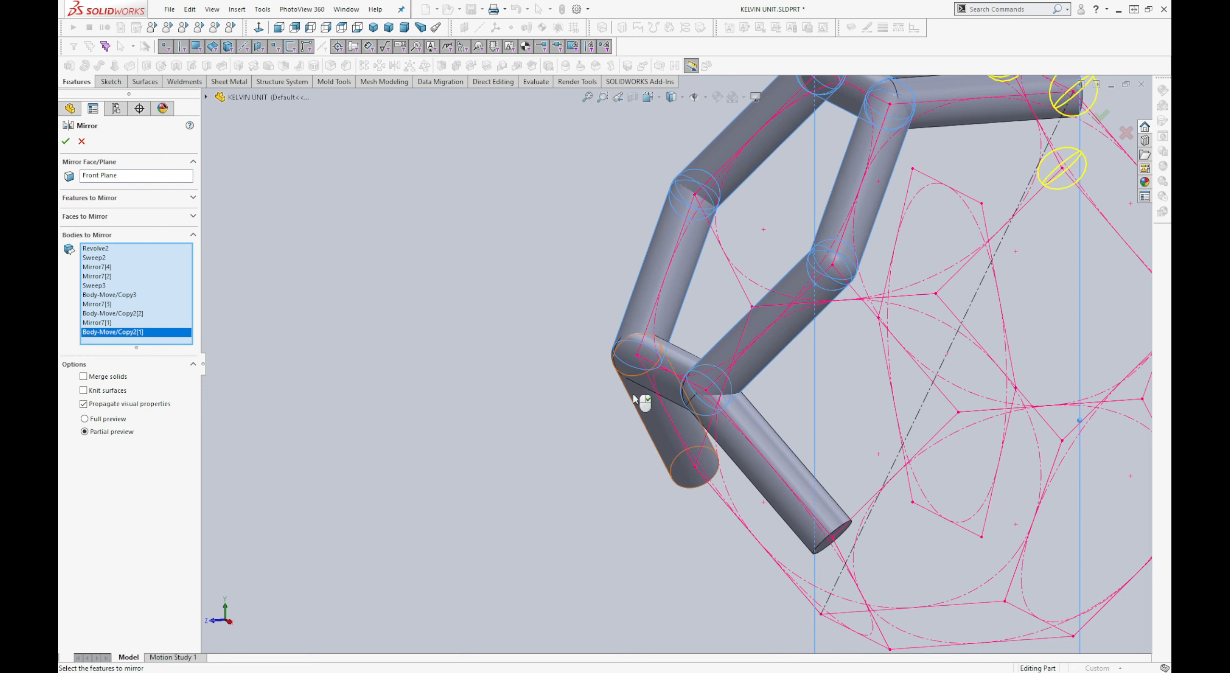
{"action": "scroll", "coordinate": [637, 401], "scroll_direction": "down", "scroll_amount": 3}
{"action": "left_click", "coordinate": [671, 380]}
{"action": "middle_click_drag", "start_coordinate": [672, 379], "coordinate": [772, 374]}
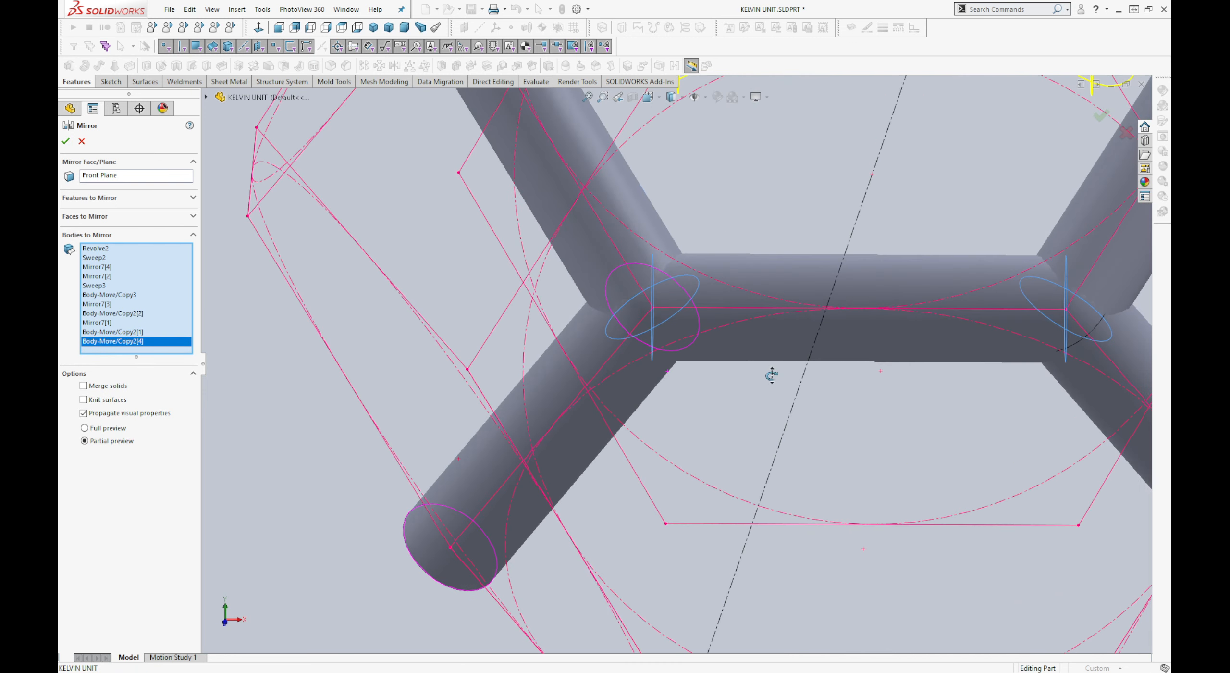
{"action": "left_click", "coordinate": [642, 331]}
{"action": "left_click", "coordinate": [590, 396]}
{"action": "scroll", "coordinate": [600, 398], "scroll_direction": "up", "scroll_amount": 3}
{"action": "left_click", "coordinate": [952, 399]}
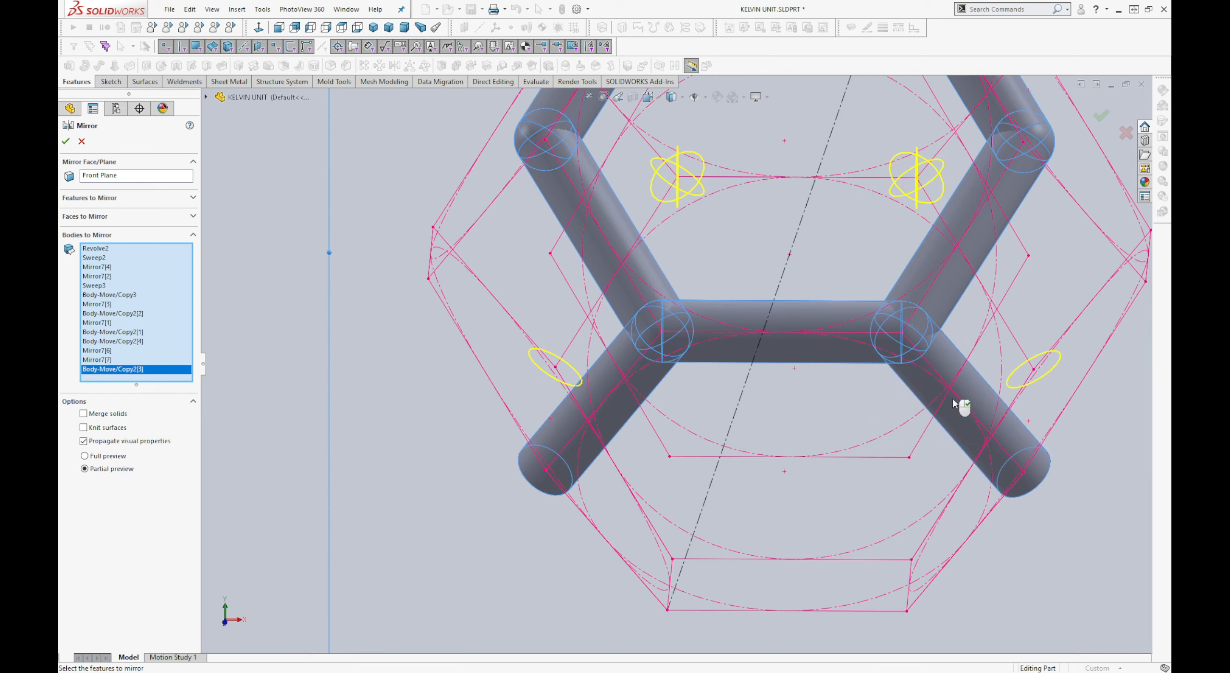
{"action": "right_click", "coordinate": [953, 400]}
Step: Start a body mirror about the Top Plane with solids left unmerged
{"action": "scroll", "coordinate": [926, 409], "scroll_direction": "up", "scroll_amount": 4}
{"action": "middle_click_drag", "start_coordinate": [926, 409], "coordinate": [864, 380]}
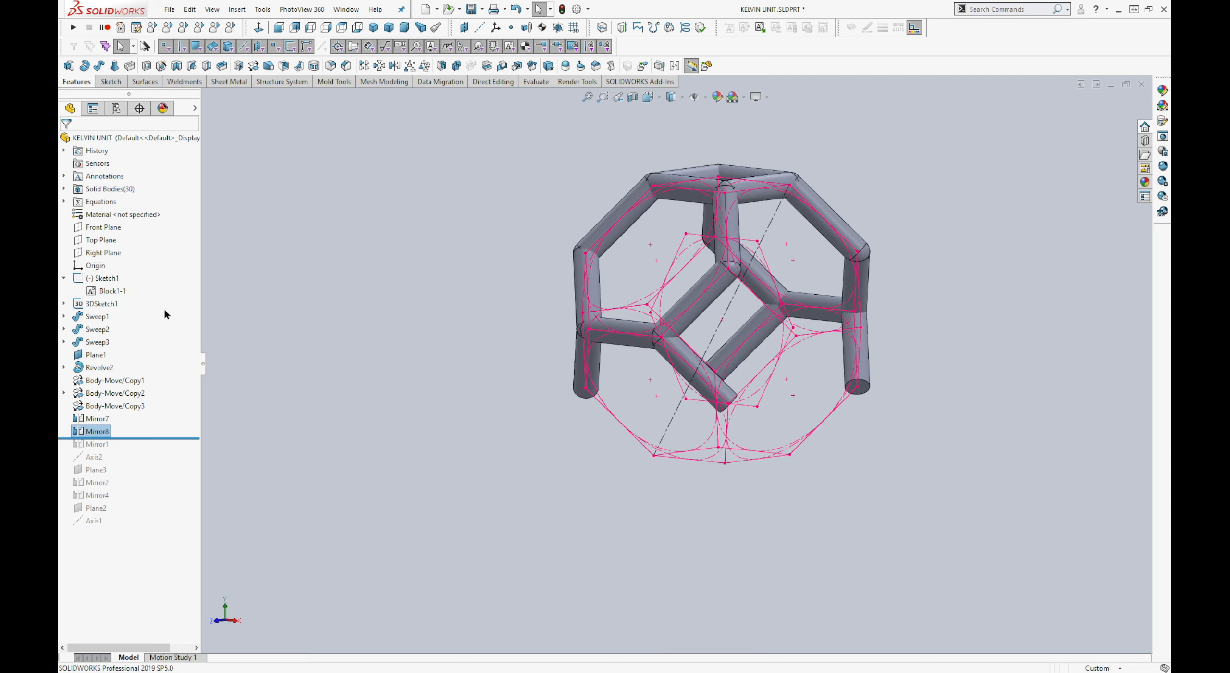
{"action": "left_click", "coordinate": [101, 239]}
{"action": "middle_click_drag", "start_coordinate": [365, 307], "coordinate": [498, 370]}
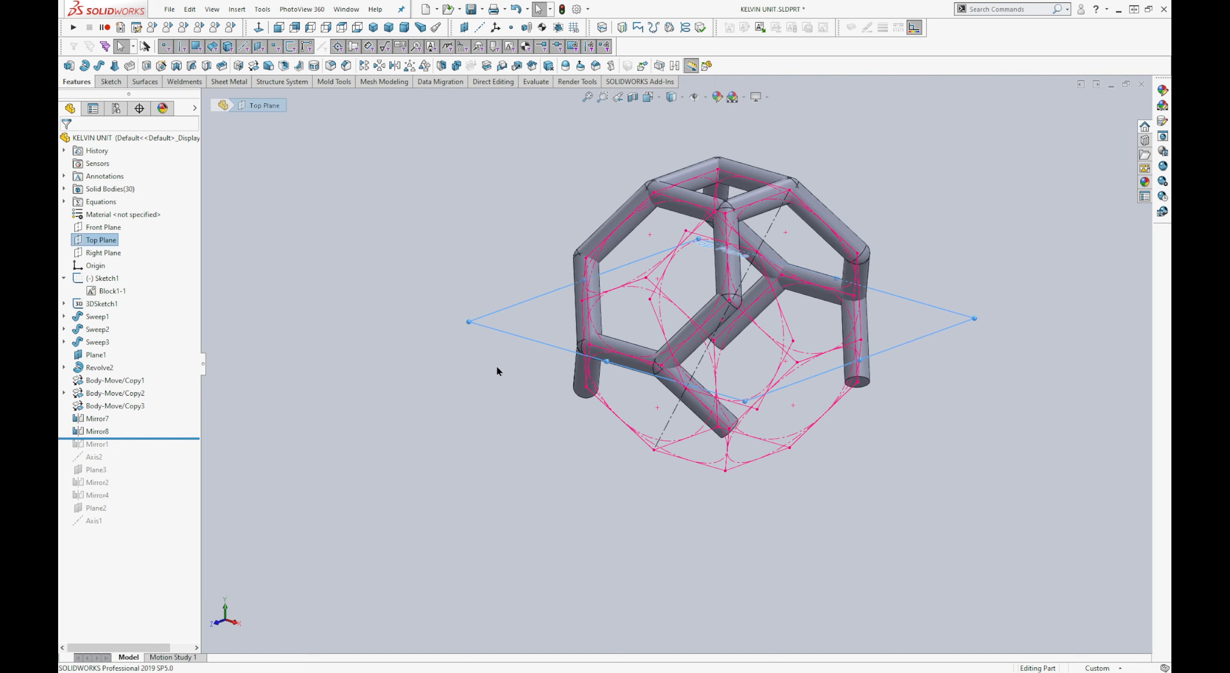
{"action": "middle_click_drag", "start_coordinate": [566, 389], "coordinate": [579, 355]}
{"action": "key", "text": "Return"}
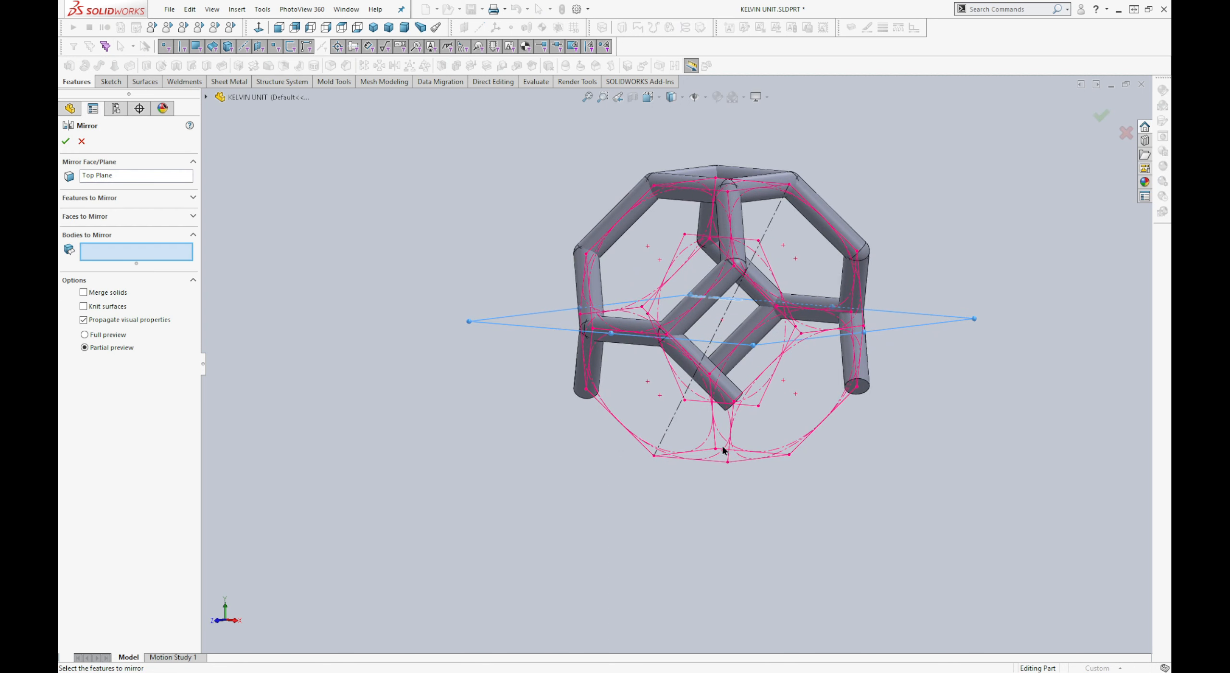
{"action": "scroll", "coordinate": [729, 451], "scroll_direction": "down", "scroll_amount": 3}
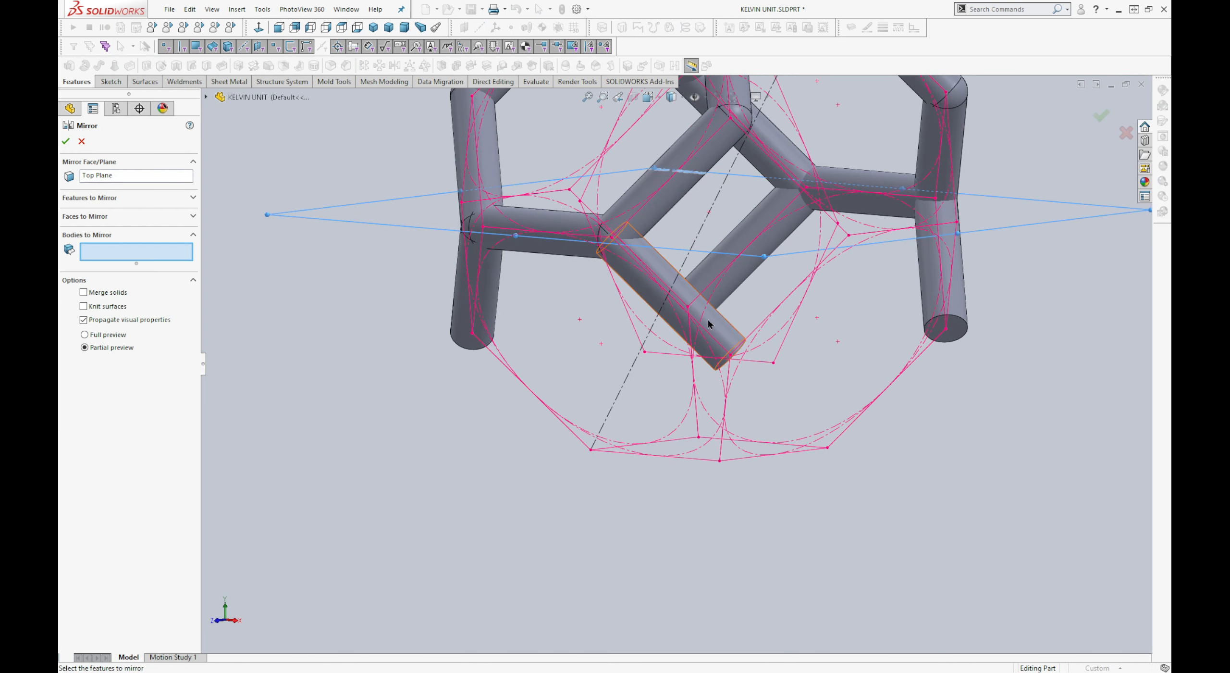
{"action": "scroll", "coordinate": [705, 325], "scroll_direction": "up", "scroll_amount": 2}
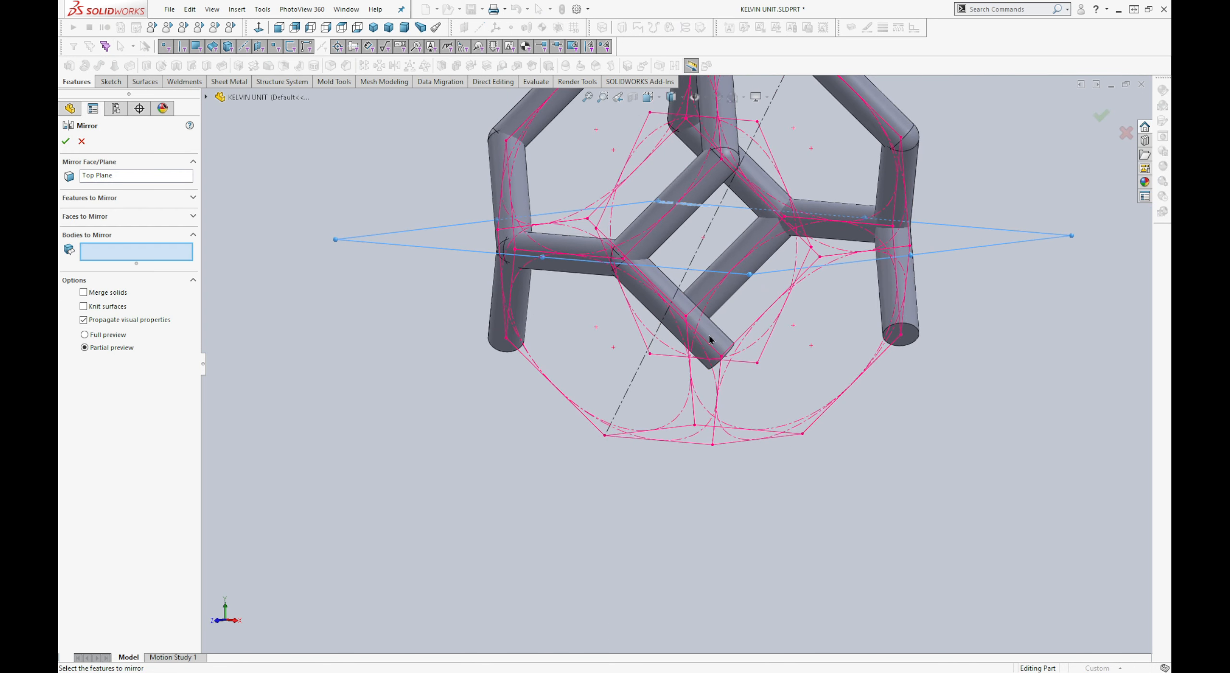
Step: Select the cylinder Sweep3 and its lower end sphere Body-Move/Copy3 as bodies to mirror about the Top Plane
{"action": "middle_click_drag", "start_coordinate": [710, 340], "coordinate": [697, 252]}
{"action": "left_click", "coordinate": [728, 136]}
{"action": "left_click", "coordinate": [735, 175]}
{"action": "scroll", "coordinate": [563, 297], "scroll_direction": "down", "scroll_amount": 5}
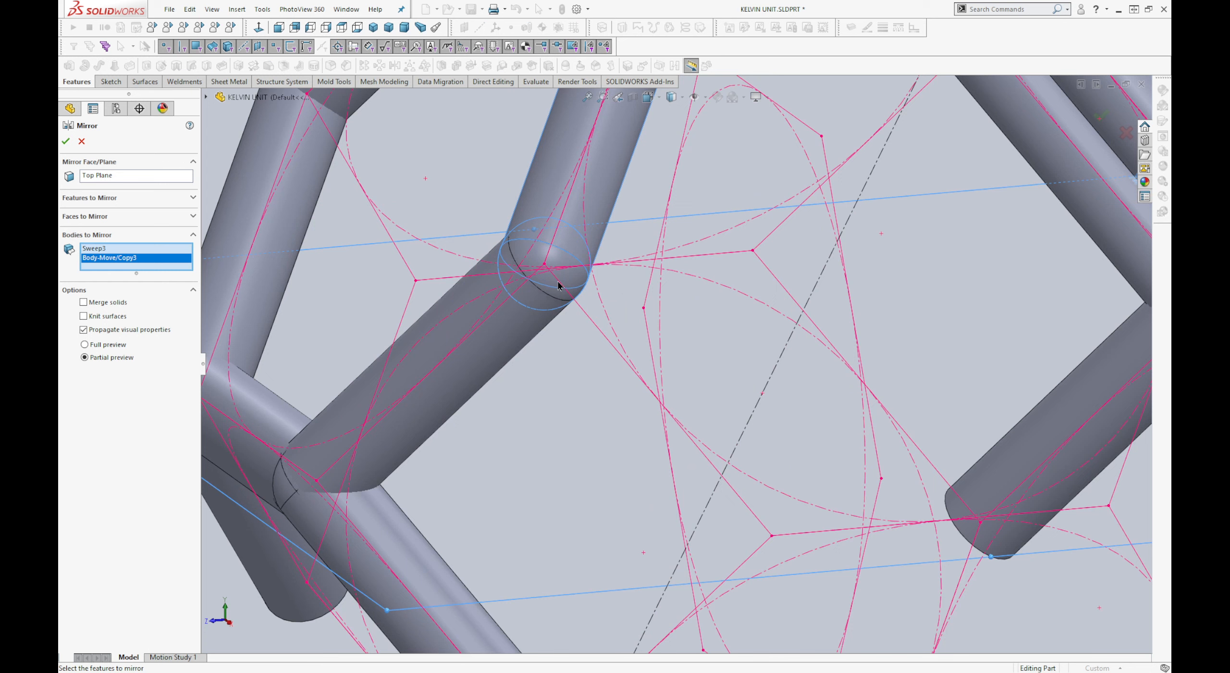
{"action": "left_click", "coordinate": [574, 283]}
{"action": "scroll", "coordinate": [575, 284], "scroll_direction": "up", "scroll_amount": 5}
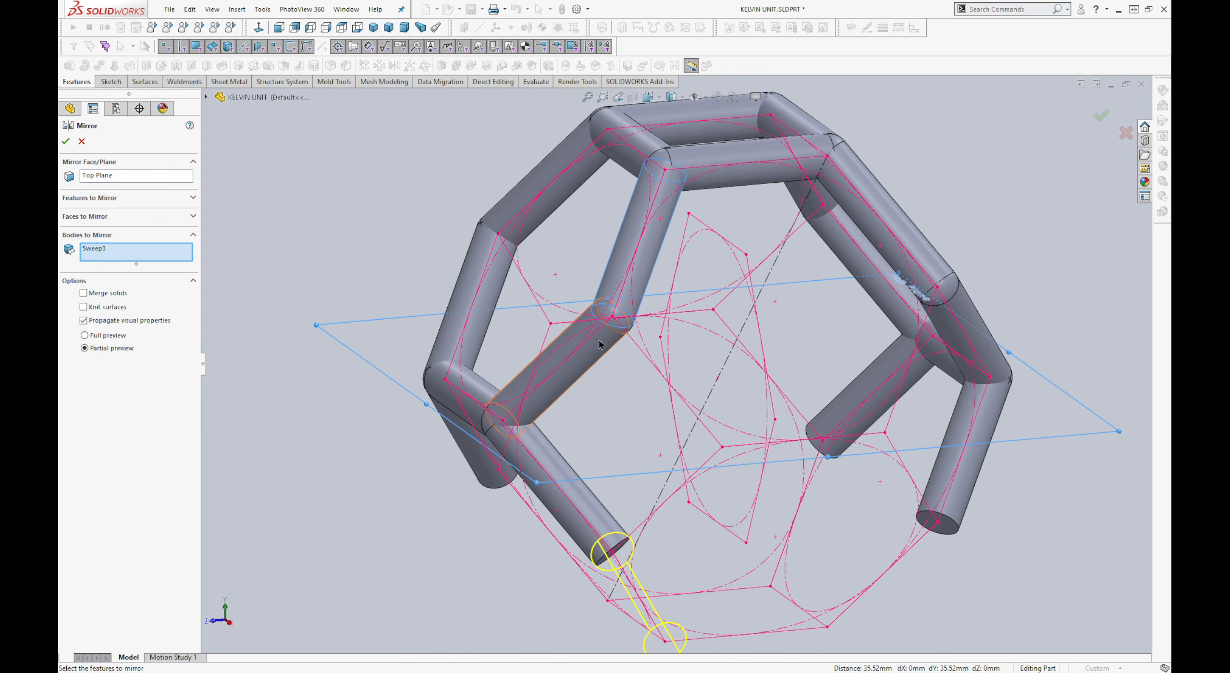
{"action": "scroll", "coordinate": [599, 344], "scroll_direction": "down", "scroll_amount": 6}
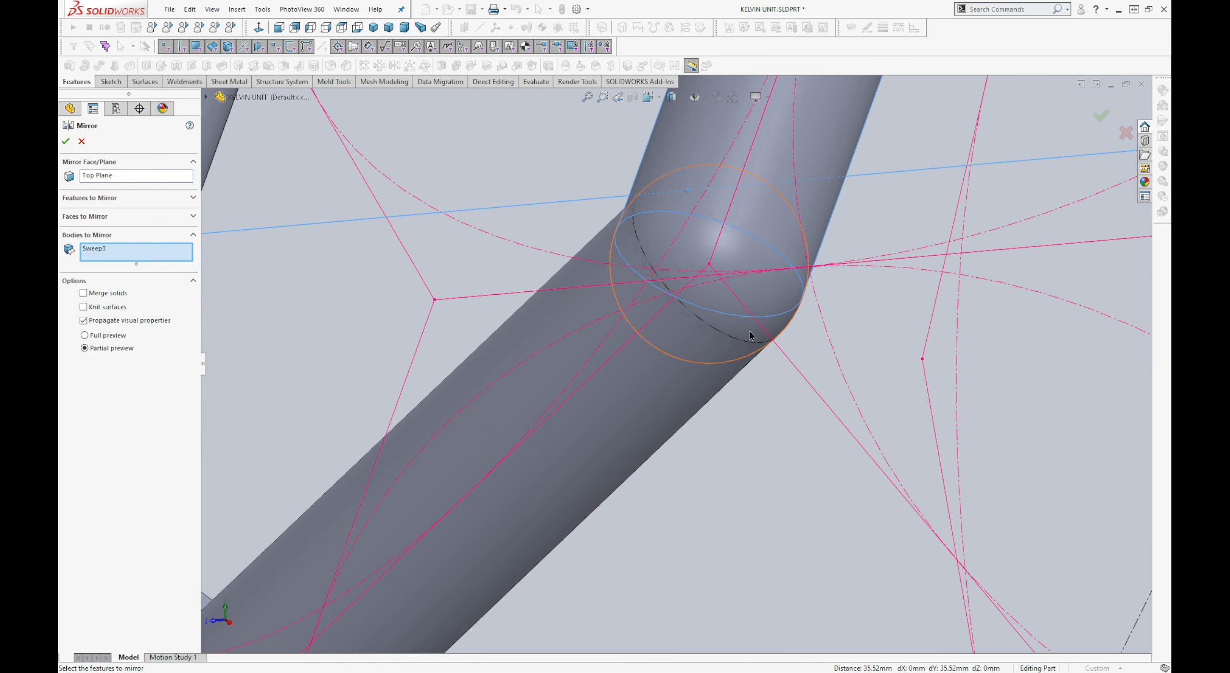
{"action": "left_click", "coordinate": [752, 336]}
{"action": "scroll", "coordinate": [740, 336], "scroll_direction": "up", "scroll_amount": 5}
{"action": "scroll", "coordinate": [1035, 453], "scroll_direction": "down", "scroll_amount": 3}
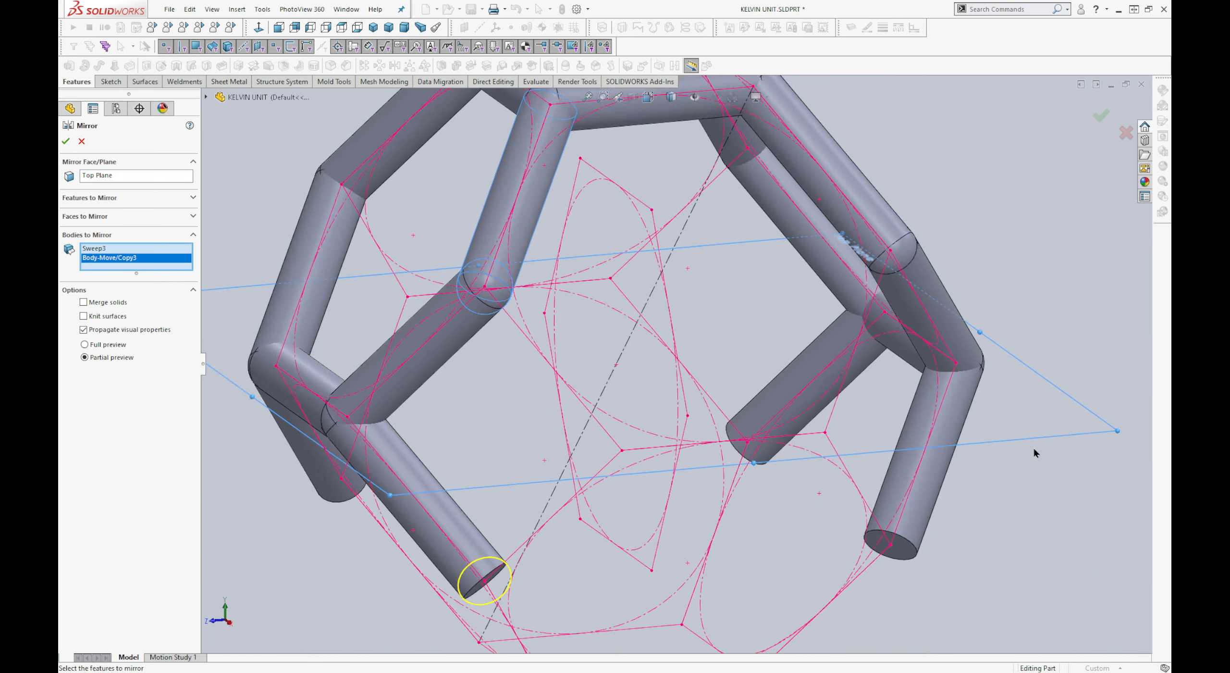
Step: Add the opposite cylinder Mirror8[5] and its end sphere Mirror8[6] to the Top Plane mirror and finish it
{"action": "scroll", "coordinate": [966, 412], "scroll_direction": "down", "scroll_amount": 2}
{"action": "scroll", "coordinate": [966, 406], "scroll_direction": "up", "scroll_amount": 3}
{"action": "scroll", "coordinate": [911, 288], "scroll_direction": "down", "scroll_amount": 2}
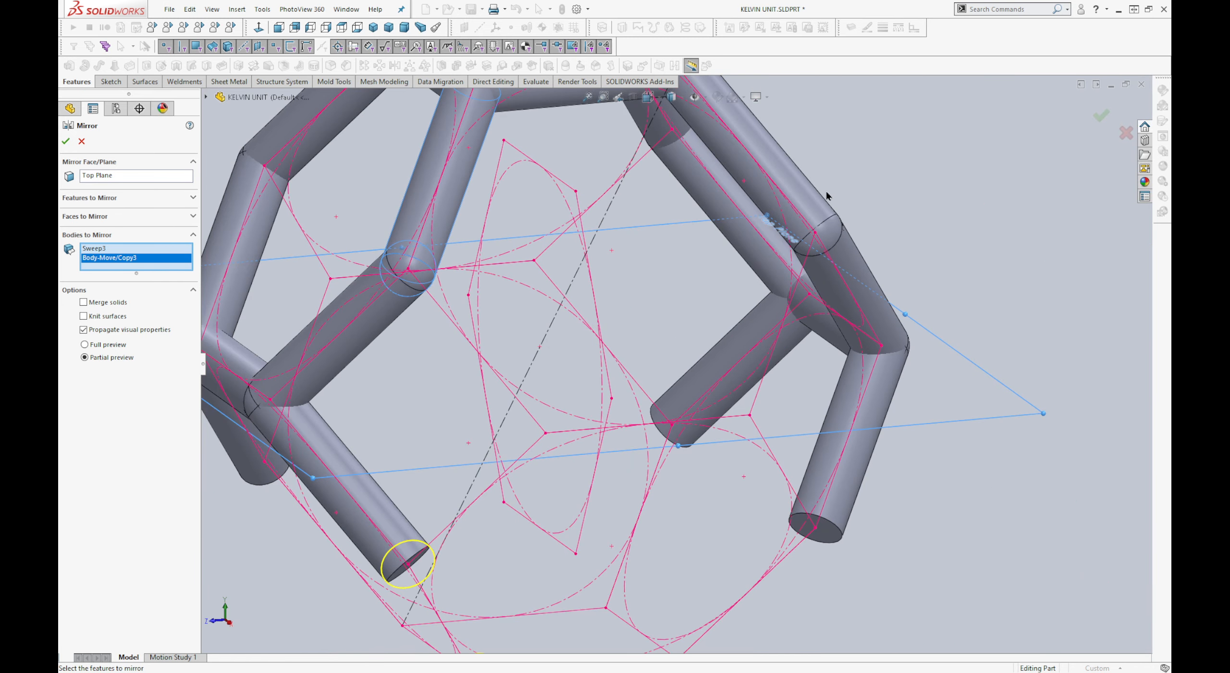
{"action": "left_click", "coordinate": [798, 192]}
{"action": "left_click", "coordinate": [829, 224]}
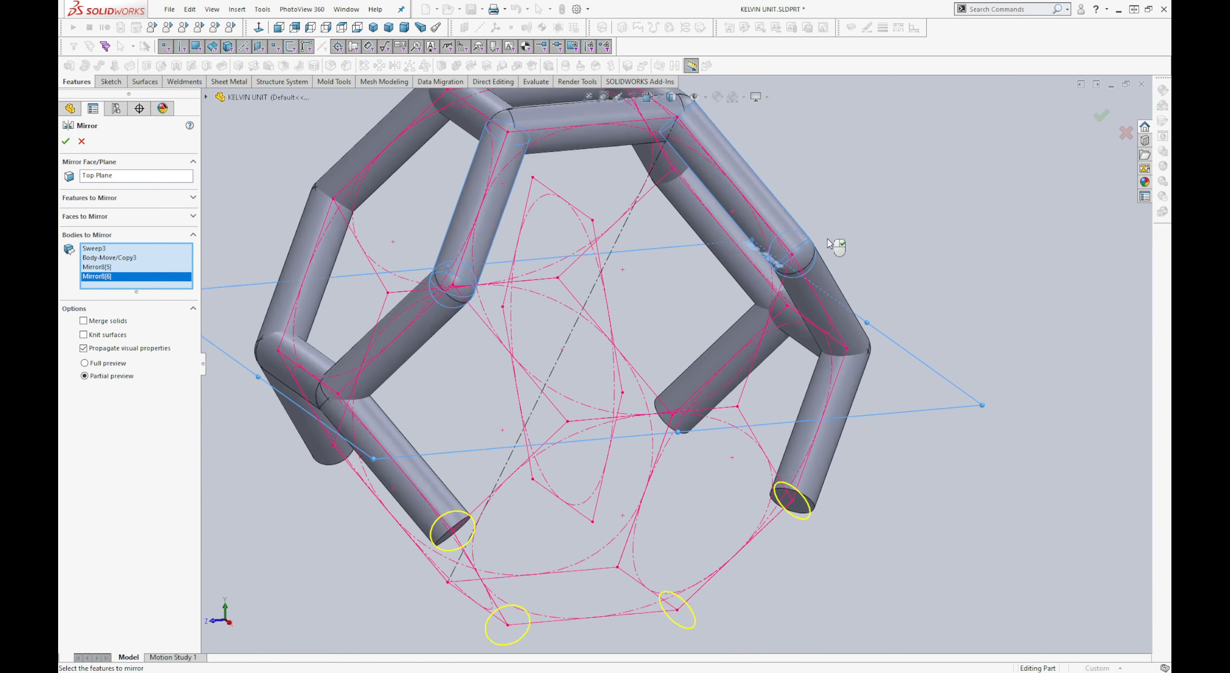
{"action": "scroll", "coordinate": [827, 259], "scroll_direction": "up", "scroll_amount": 3}
{"action": "middle_click_drag", "start_coordinate": [770, 316], "coordinate": [808, 254]}
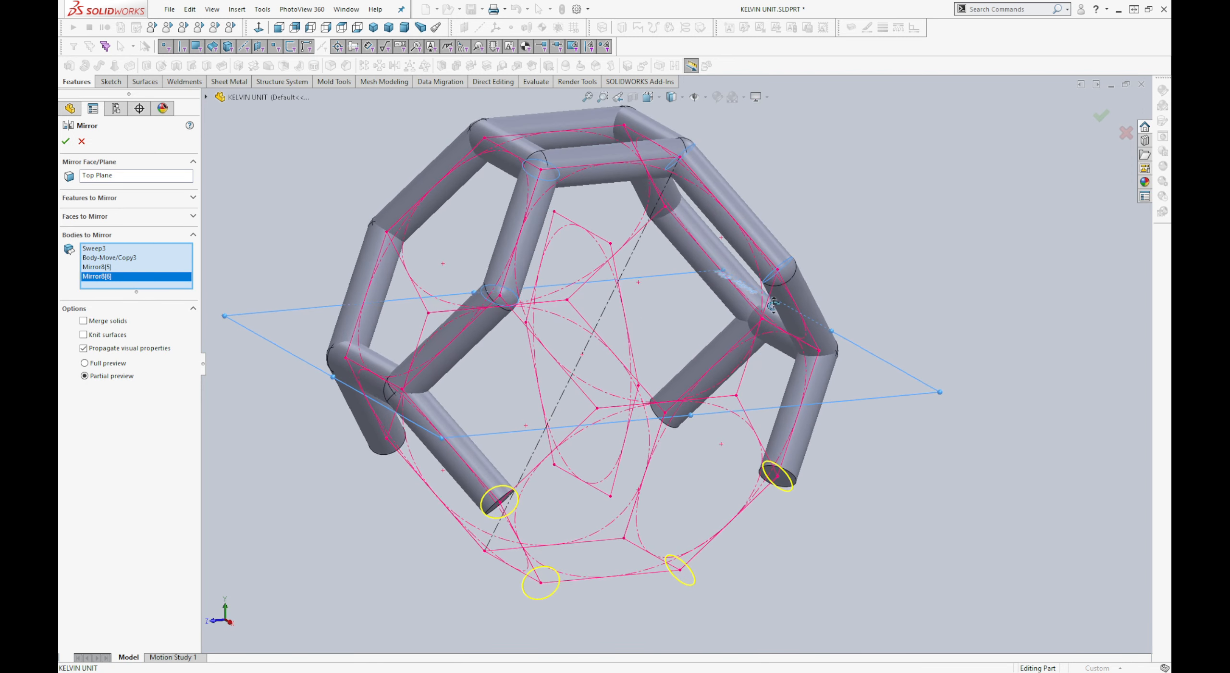
{"action": "left_click", "coordinate": [1101, 117]}
Step: Create a reference axis through the Sketch1 block's insertion point, perpendicular to the Top Plane
{"action": "middle_click_drag", "start_coordinate": [927, 315], "coordinate": [551, 360]}
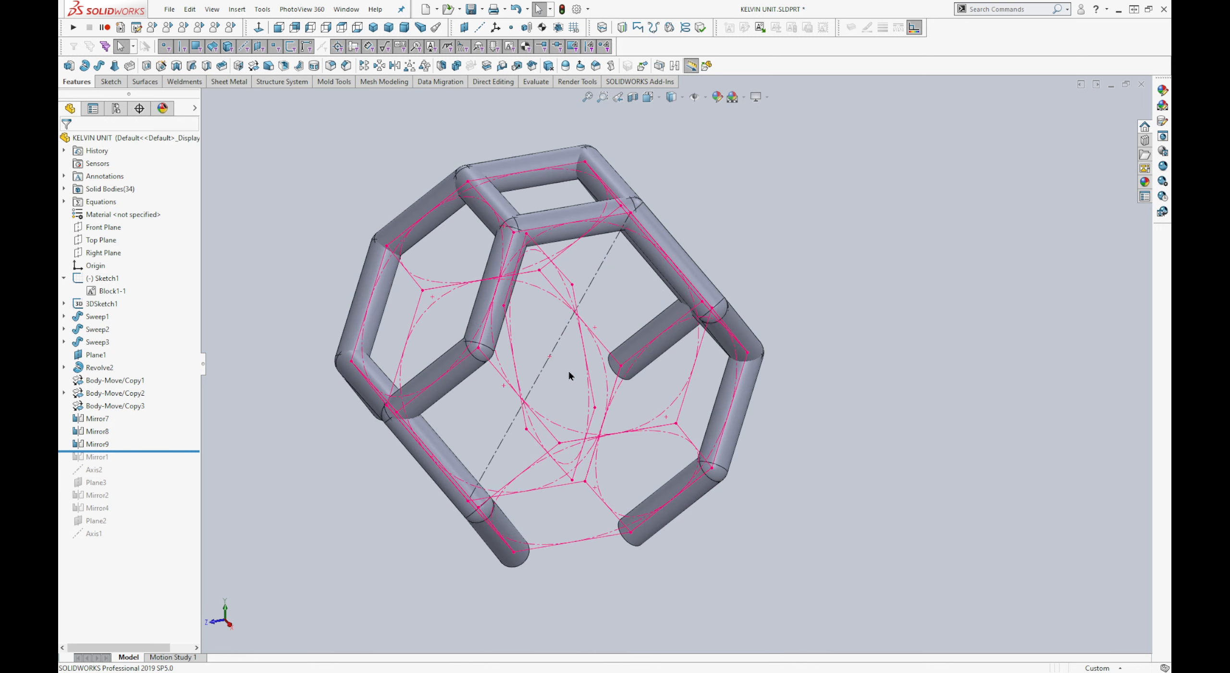
{"action": "left_click", "coordinate": [555, 364]}
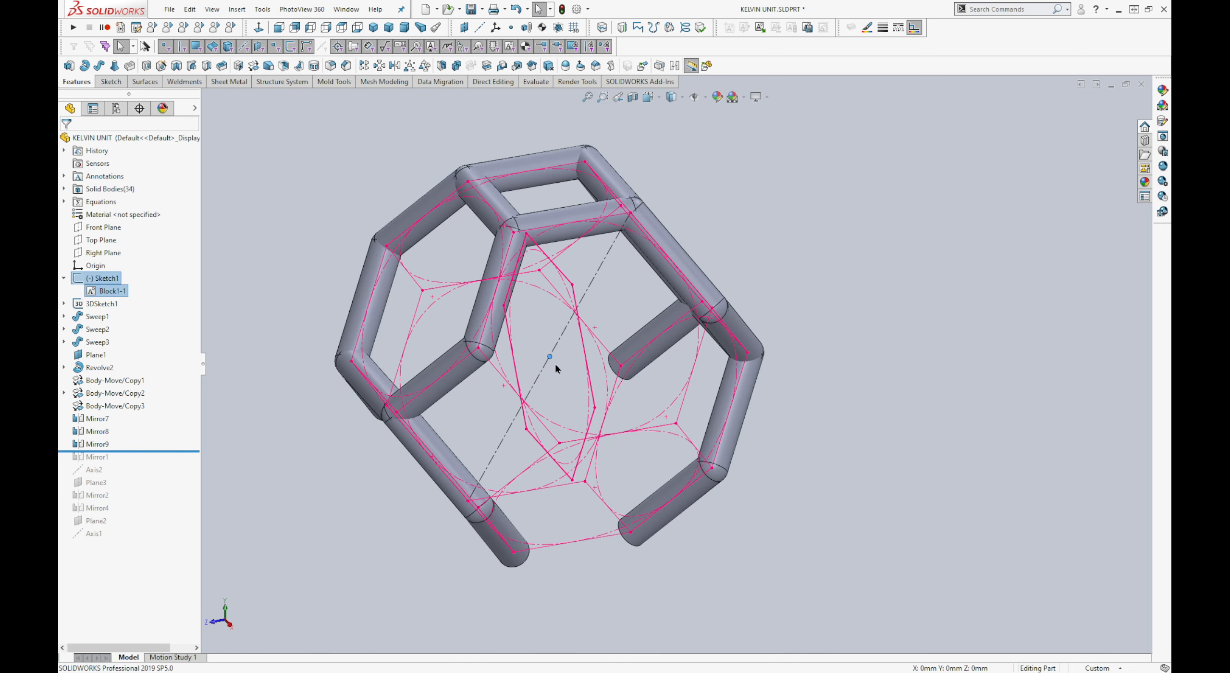
{"action": "left_click", "coordinate": [98, 240], "text": "ctrl"}
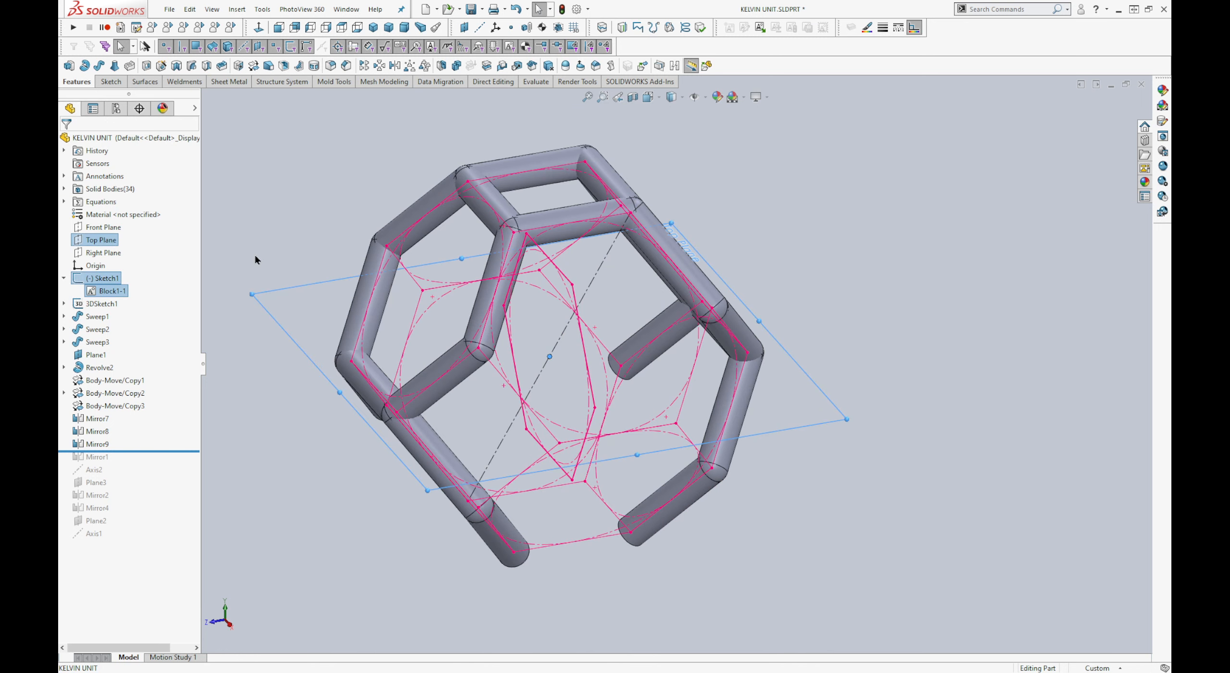
{"action": "left_click", "coordinate": [478, 29]}
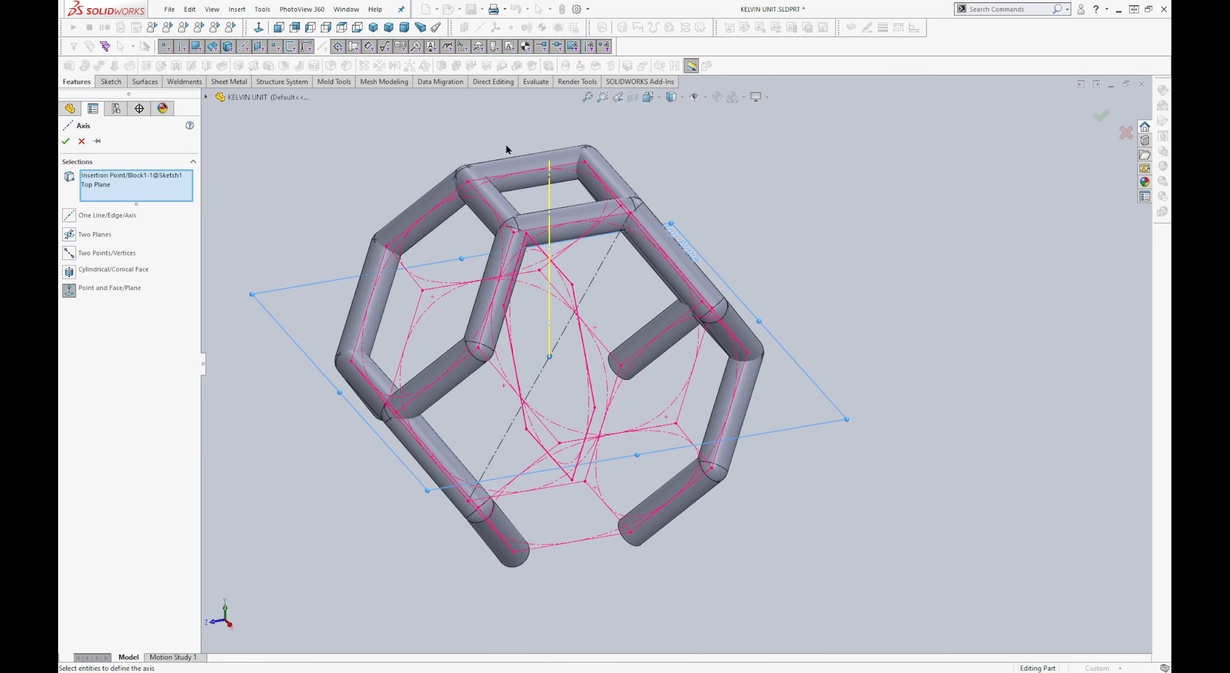
{"action": "left_click", "coordinate": [1101, 116]}
{"action": "middle_click_drag", "start_coordinate": [748, 190], "coordinate": [539, 144]}
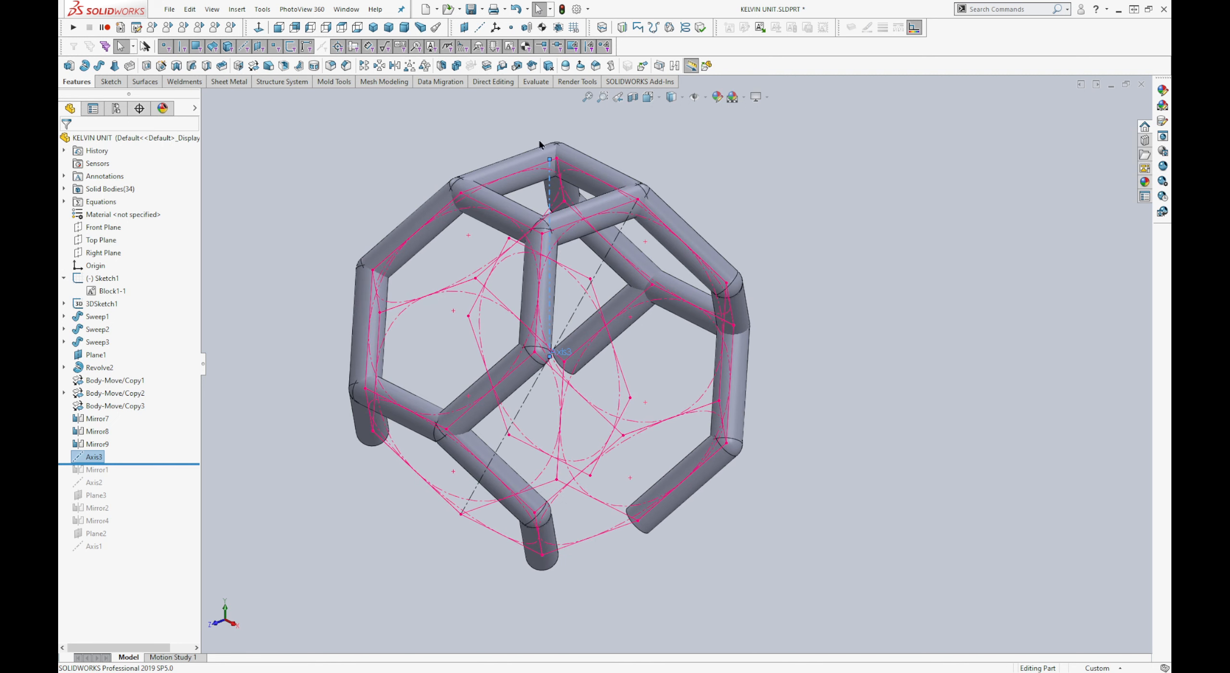
Step: Set up a circular pattern of bodies about the new axis with 2 instances
{"action": "left_click", "coordinate": [379, 65]}
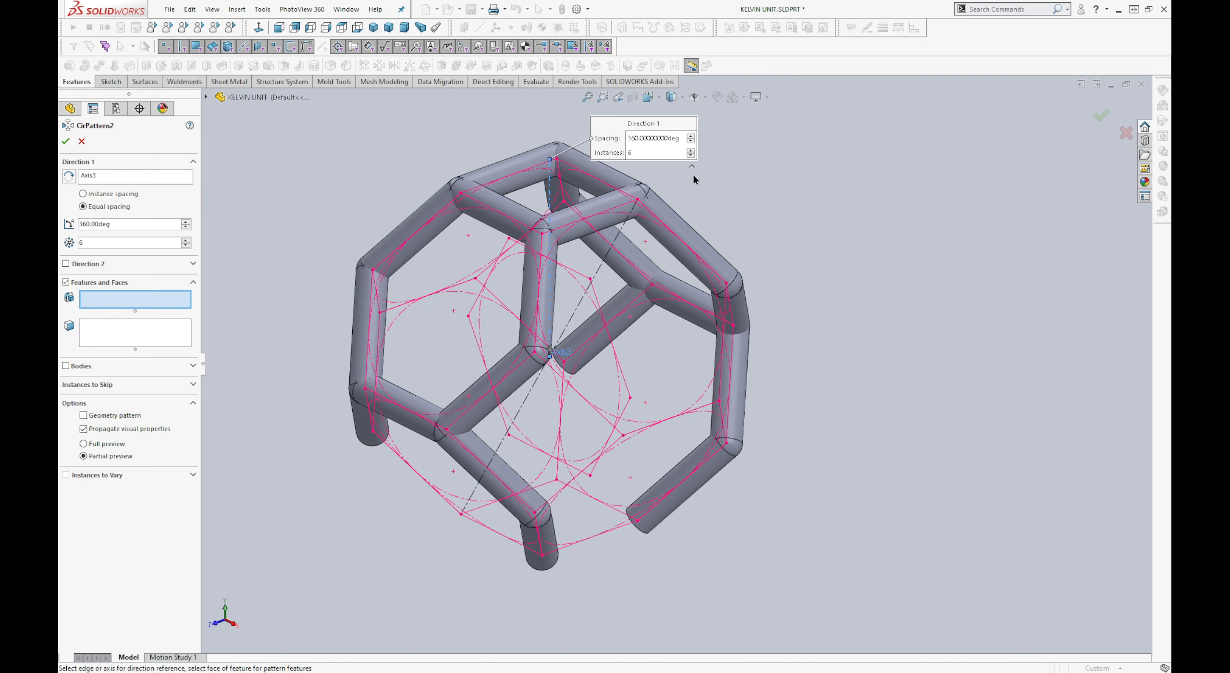
{"action": "left_click", "coordinate": [83, 366]}
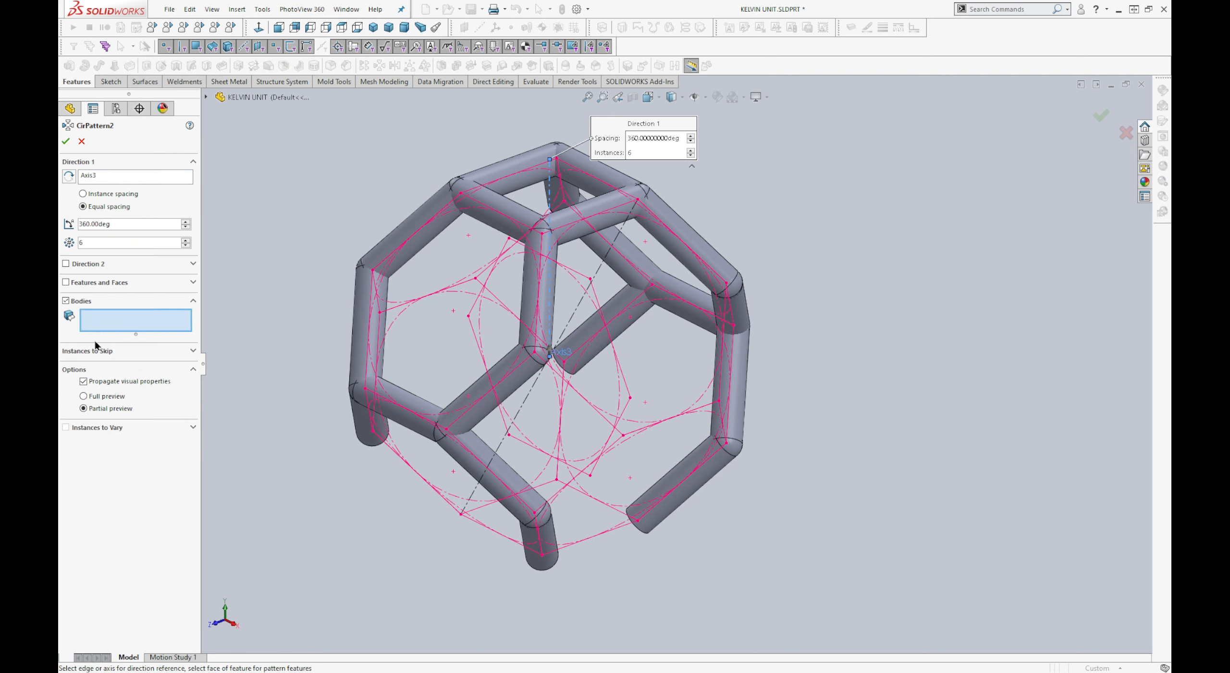
{"action": "middle_click_drag", "start_coordinate": [678, 224], "coordinate": [229, 252]}
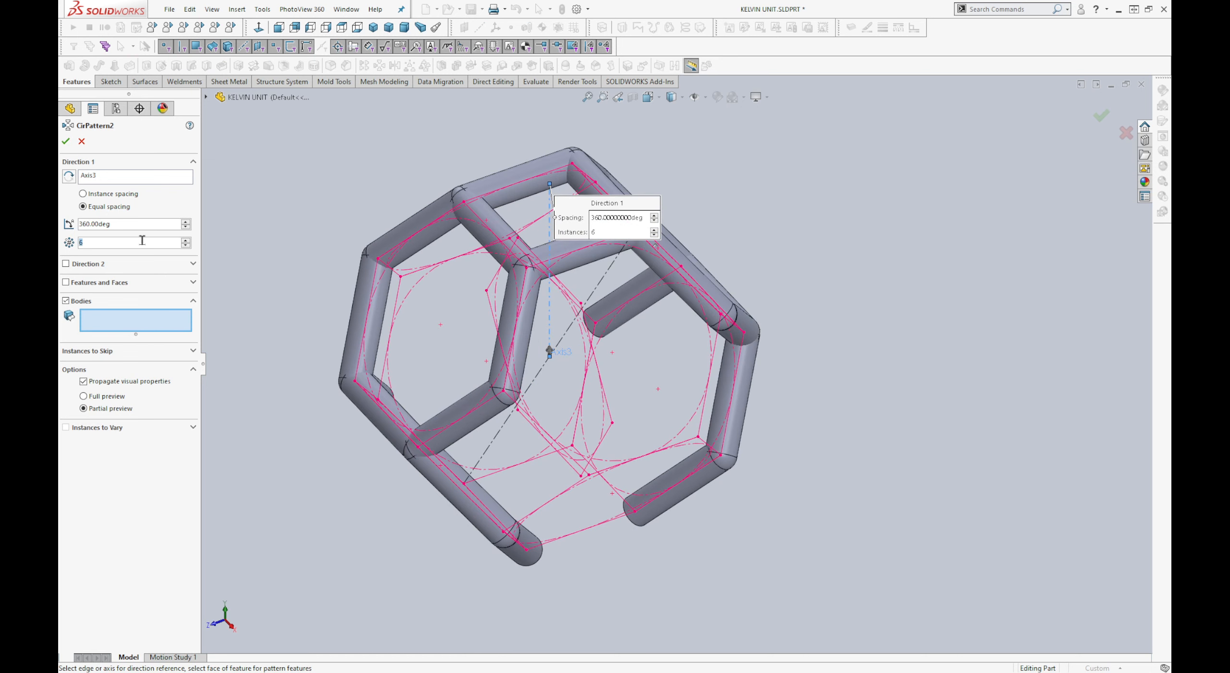
{"action": "middle_click_drag", "start_coordinate": [805, 246], "coordinate": [713, 280]}
{"action": "left_click", "coordinate": [711, 290]}
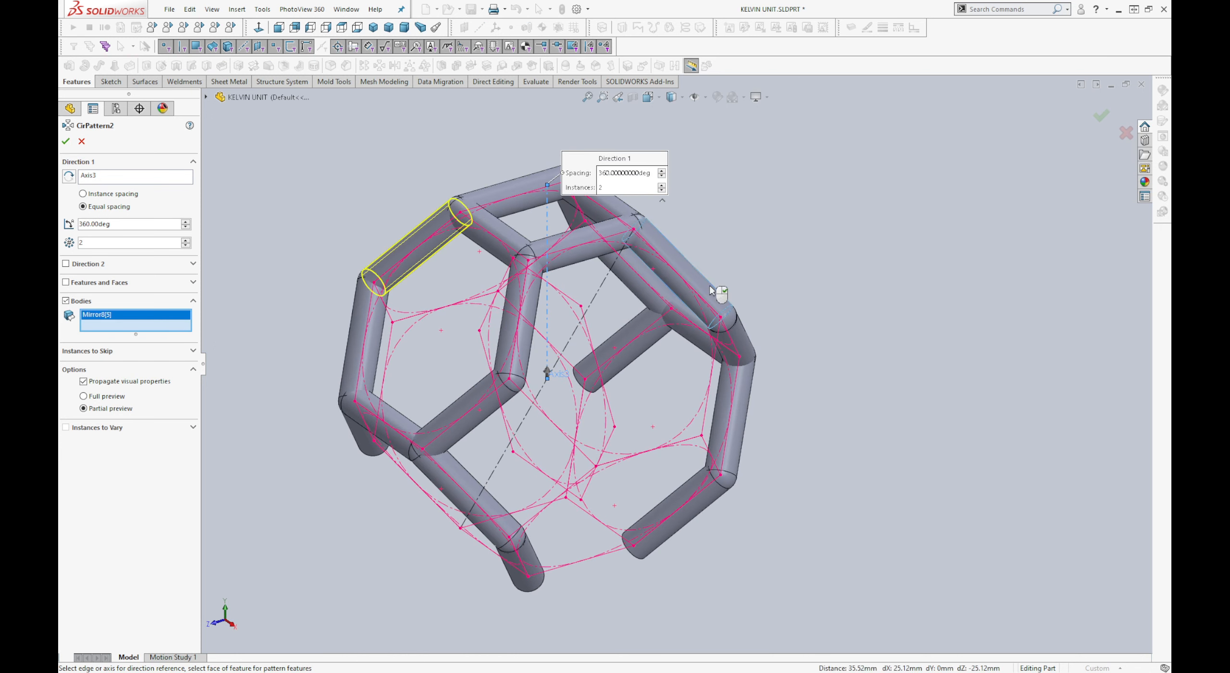
{"action": "scroll", "coordinate": [751, 322], "scroll_direction": "down", "scroll_amount": 2}
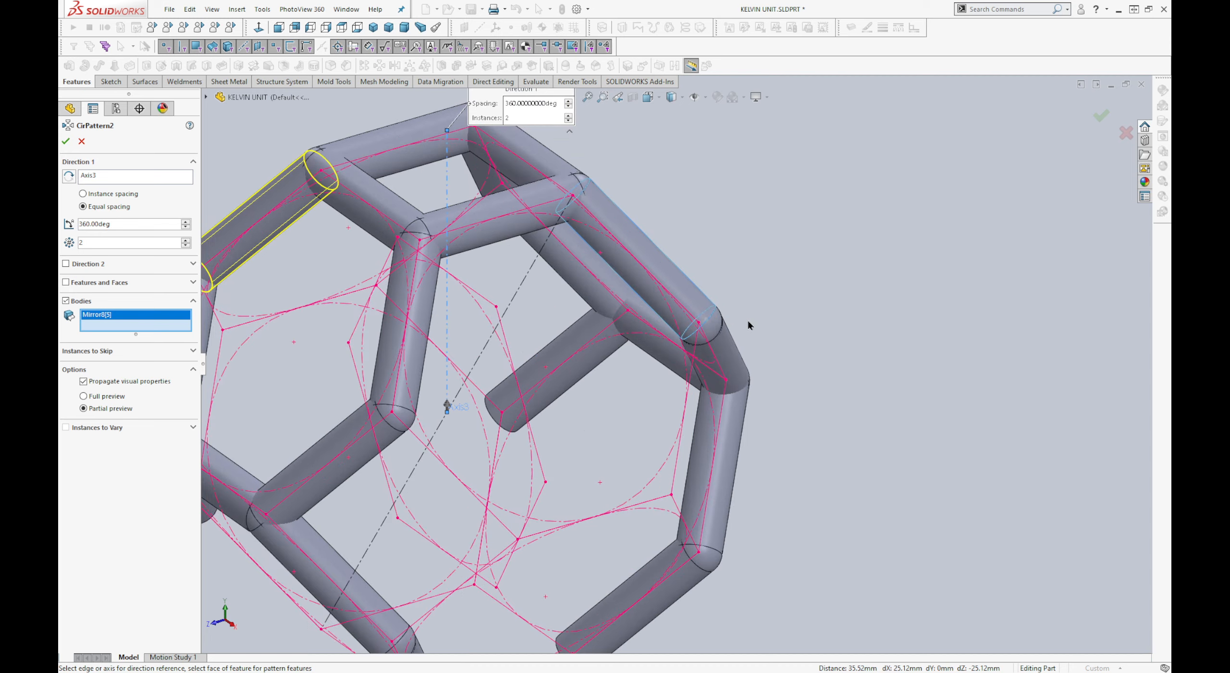
{"action": "scroll", "coordinate": [751, 325], "scroll_direction": "up", "scroll_amount": 1}
{"action": "left_click", "coordinate": [639, 250]}
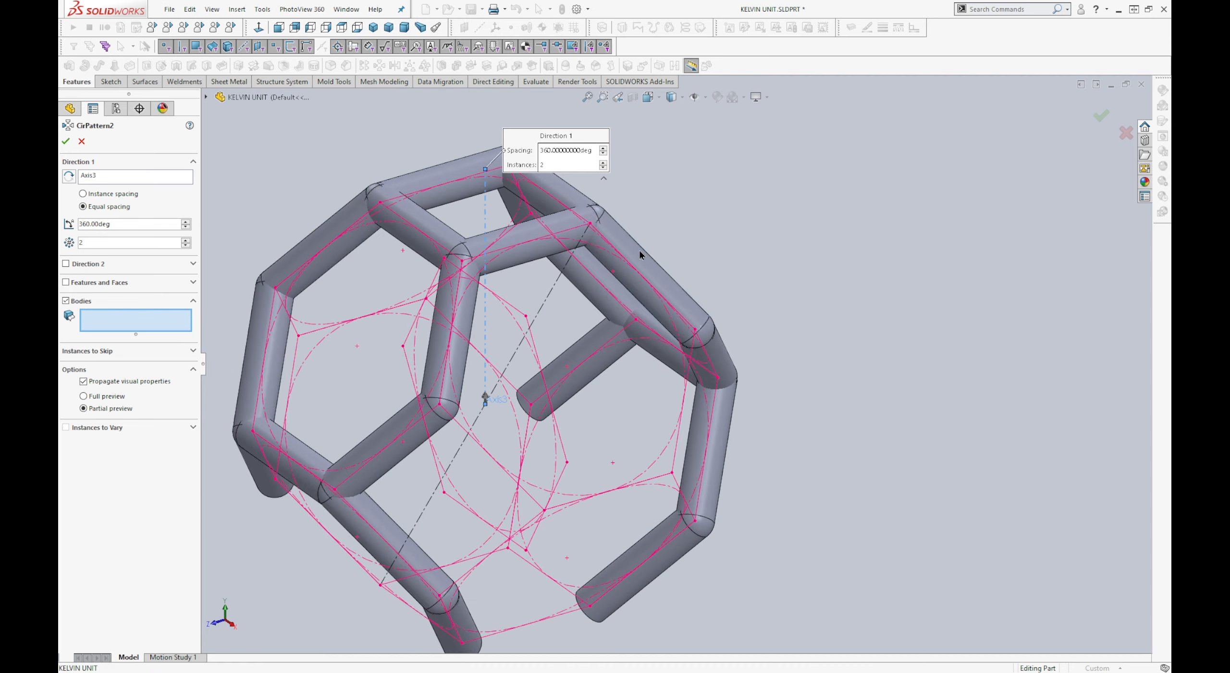
Step: Select the two cylinders Mirror8[8] and Mirror8[14] and their joint sphere Mirror8[10] as bodies to pattern
{"action": "middle_click_drag", "start_coordinate": [639, 250], "coordinate": [705, 325]}
{"action": "scroll", "coordinate": [731, 388], "scroll_direction": "down", "scroll_amount": 2}
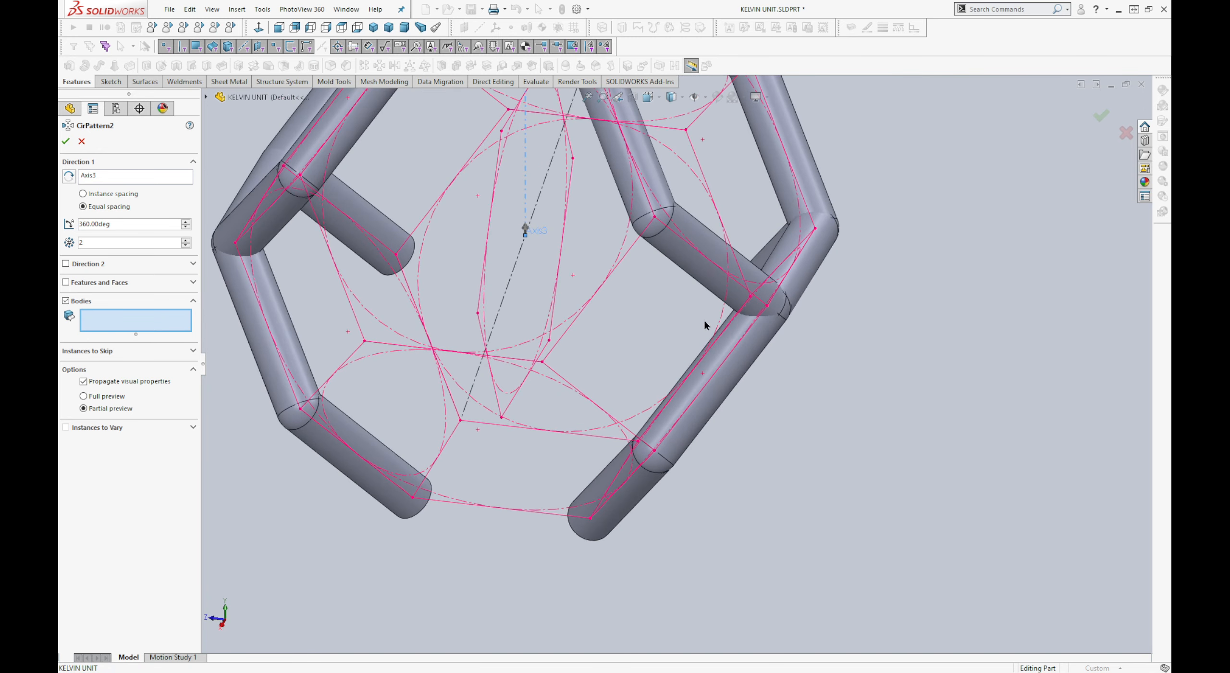
{"action": "left_click", "coordinate": [724, 254]}
{"action": "left_click", "coordinate": [707, 366]}
{"action": "scroll", "coordinate": [766, 335], "scroll_direction": "down", "scroll_amount": 5}
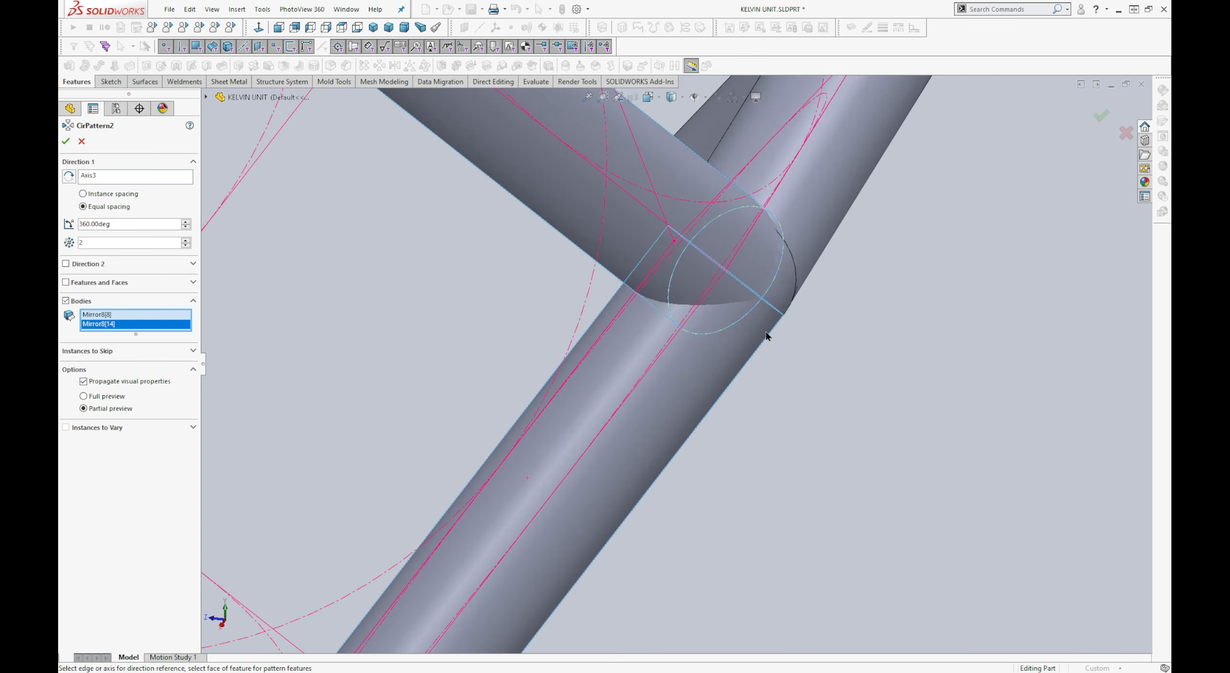
{"action": "left_click", "coordinate": [788, 285]}
{"action": "scroll", "coordinate": [791, 286], "scroll_direction": "up", "scroll_amount": 10}
{"action": "mouse_move", "coordinate": [620, 298]}
{"action": "middle_mouse_down"}
{"action": "mouse_move", "coordinate": [591, 307]}
{"action": "mouse_move", "coordinate": [628, 275]}
{"action": "mouse_move", "coordinate": [616, 312]}
{"action": "middle_mouse_up"}
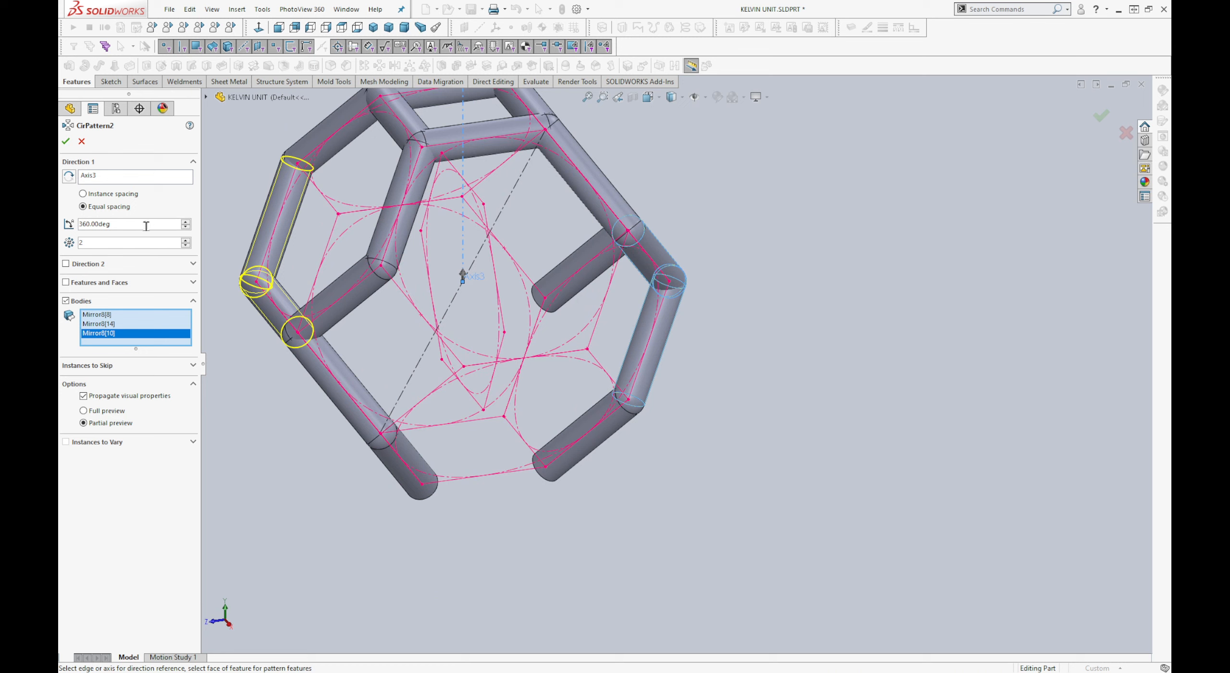
Step: Switch the circular pattern to instance spacing, set the angle to 90 degrees and finish the pattern
{"action": "left_click", "coordinate": [111, 194]}
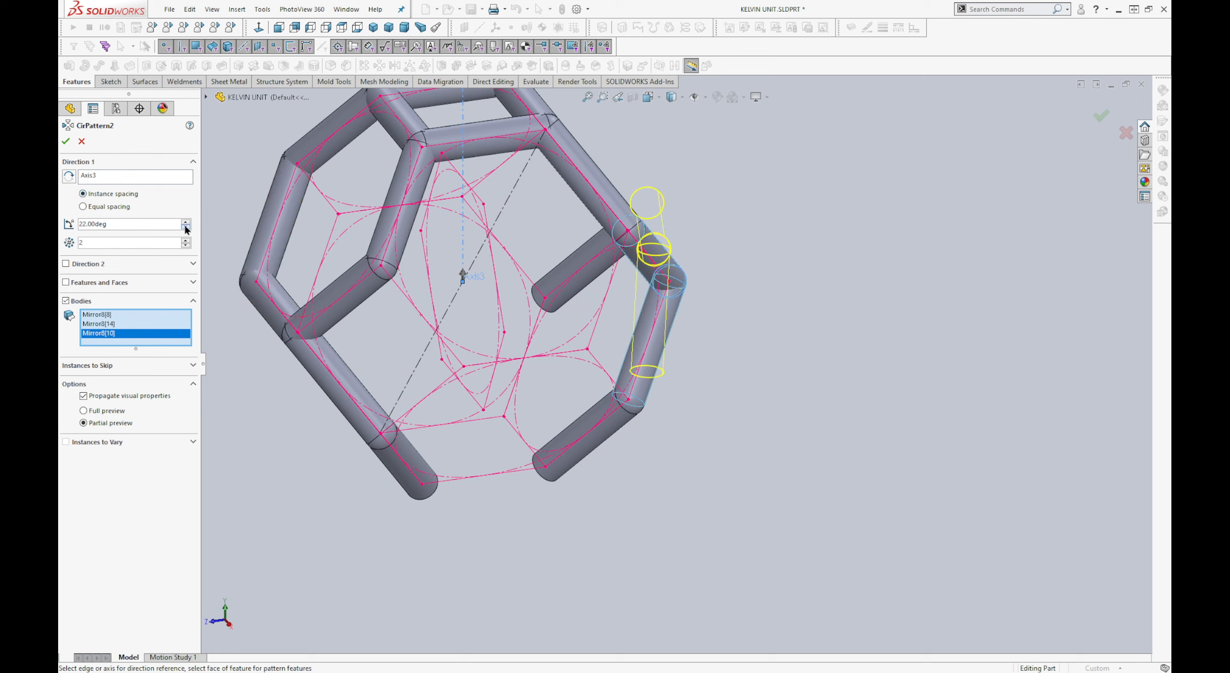
{"action": "left_click", "coordinate": [185, 228]}
{"action": "left_click", "coordinate": [186, 229]}
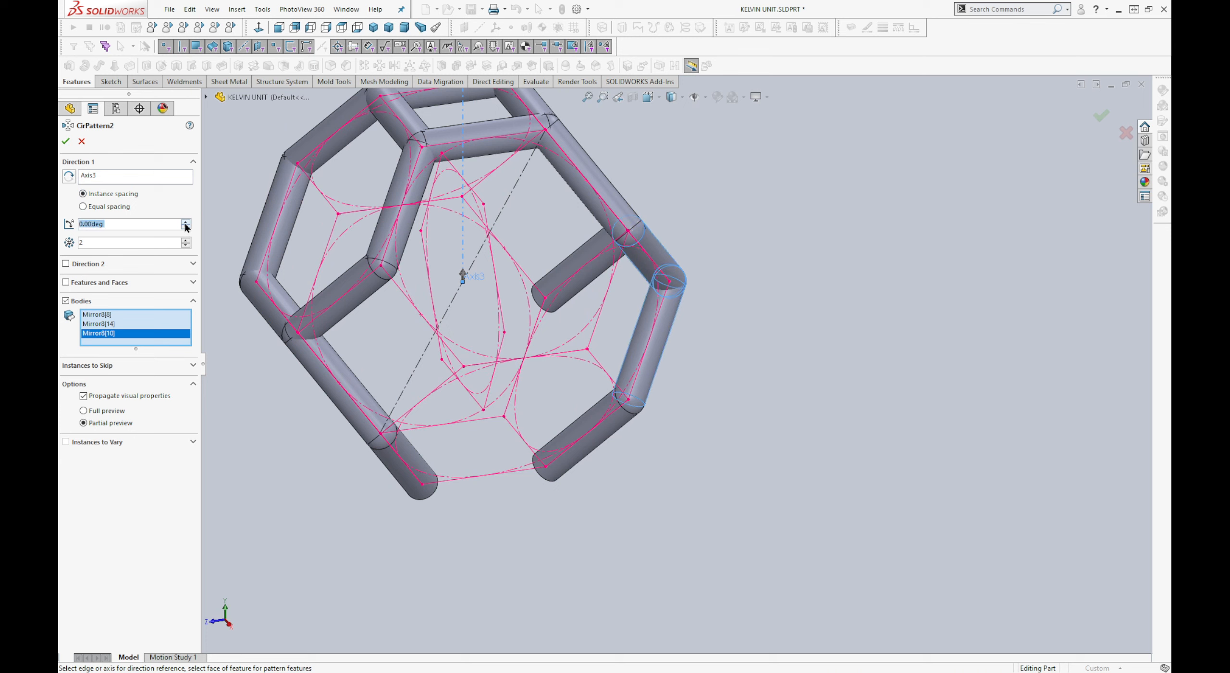
{"action": "left_click", "coordinate": [185, 222]}
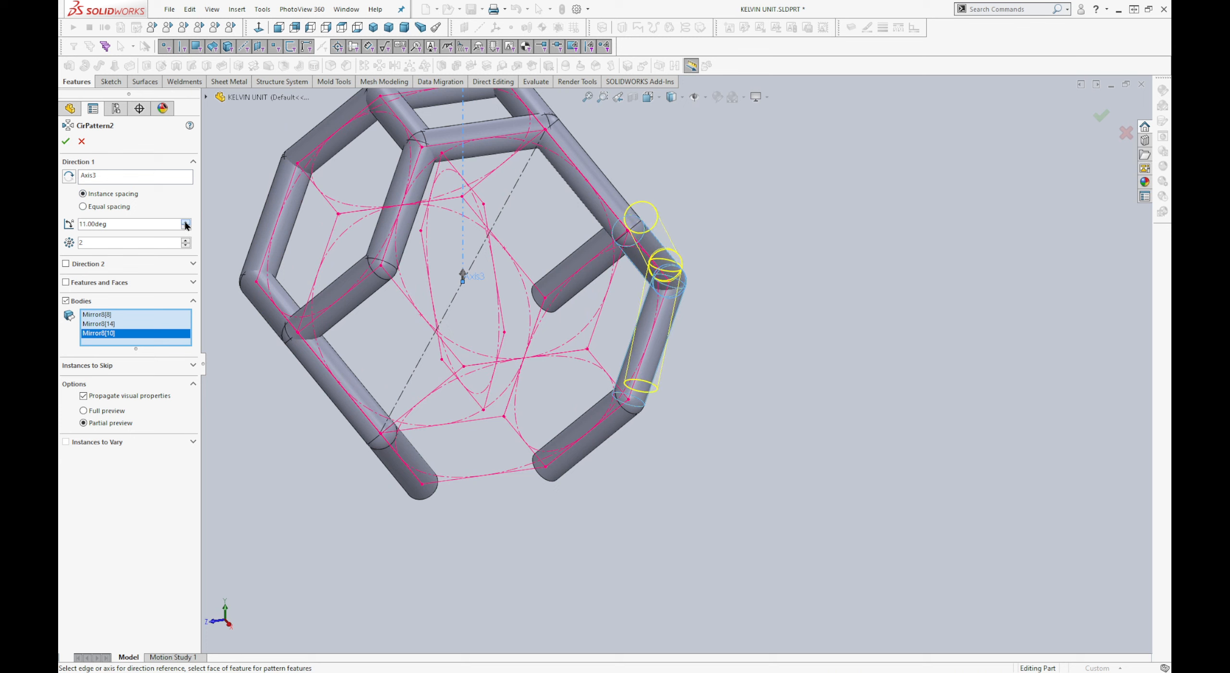
{"action": "left_click", "coordinate": [185, 223]}
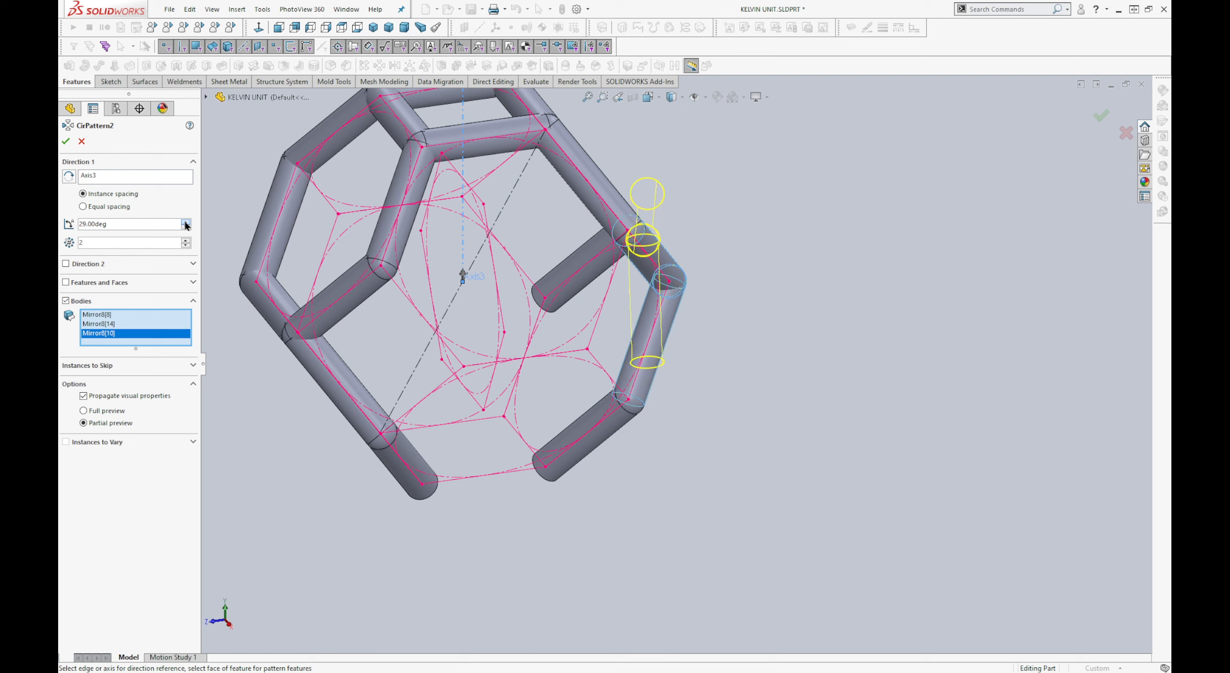
{"action": "left_click", "coordinate": [186, 224]}
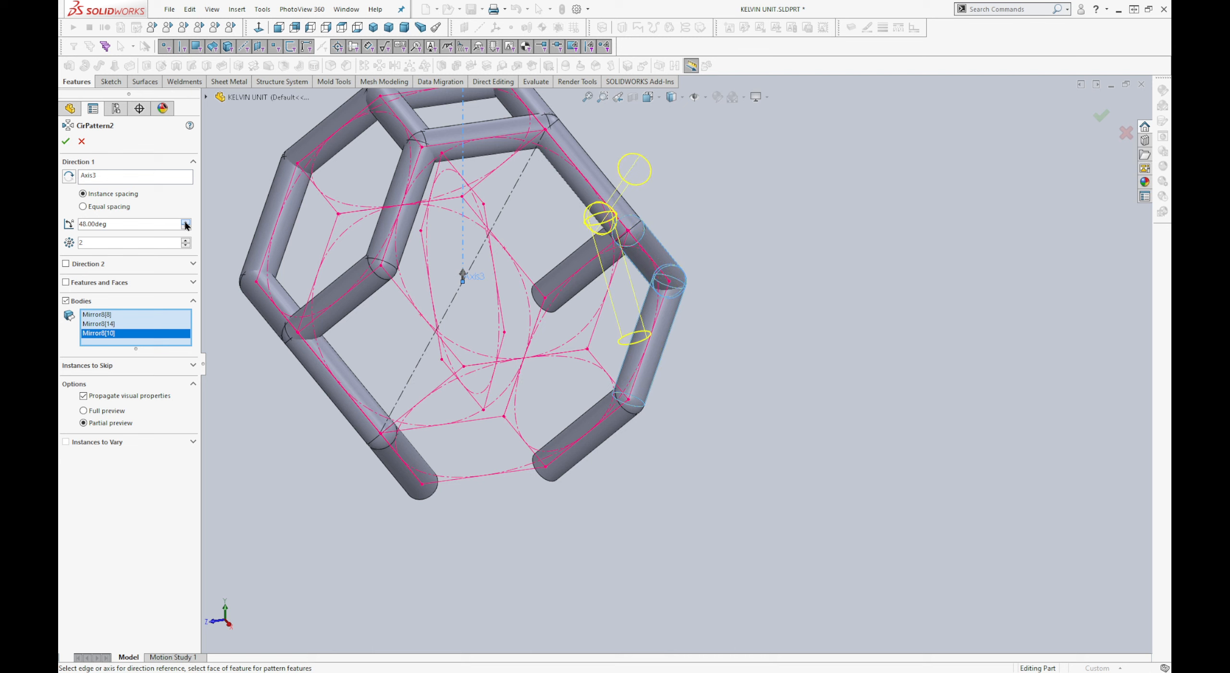
{"action": "left_click", "coordinate": [185, 224]}
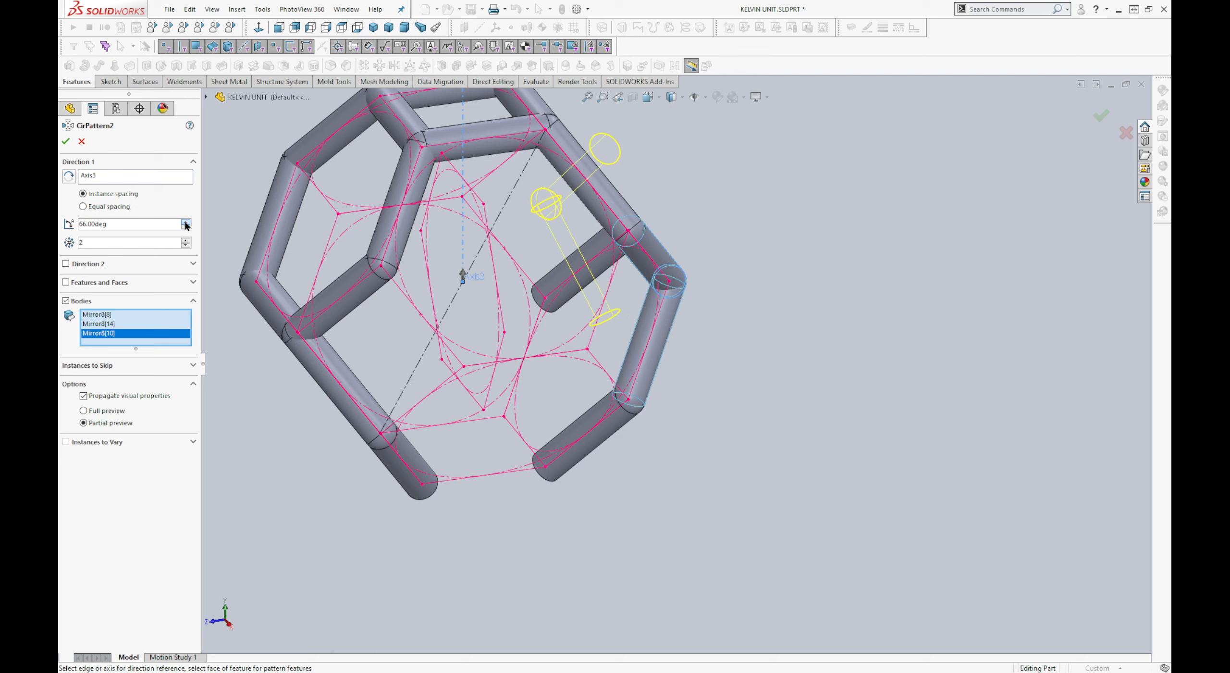
{"action": "left_click", "coordinate": [186, 223]}
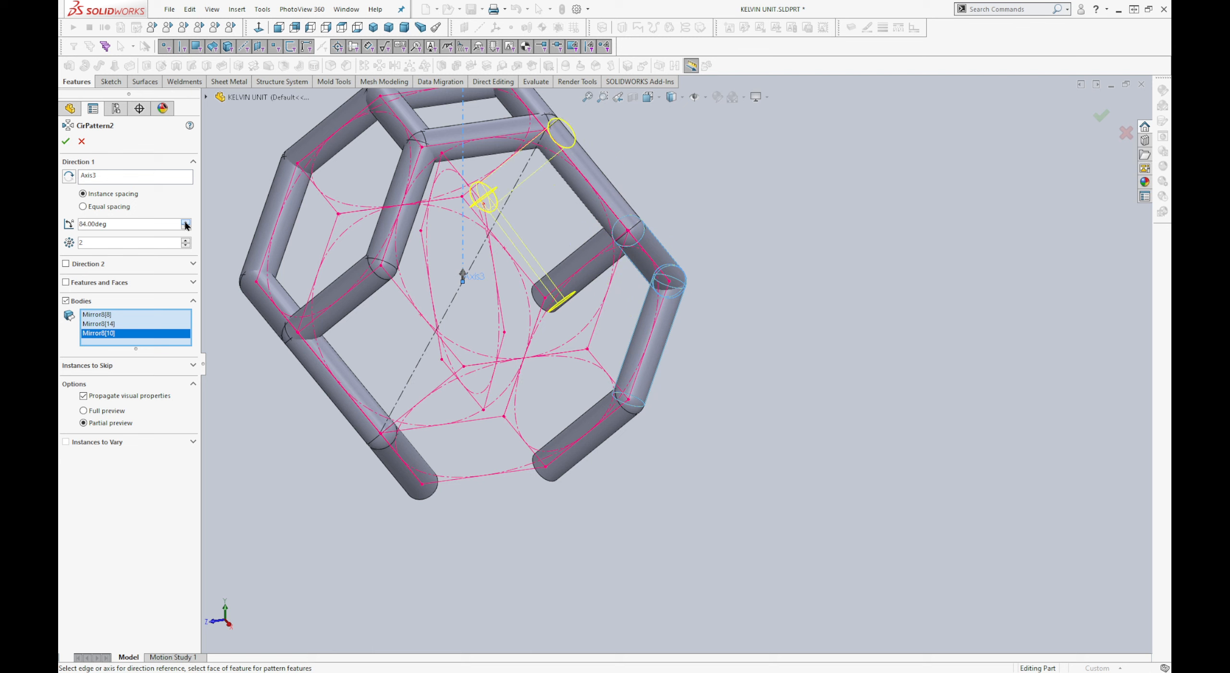
{"action": "left_click", "coordinate": [185, 224]}
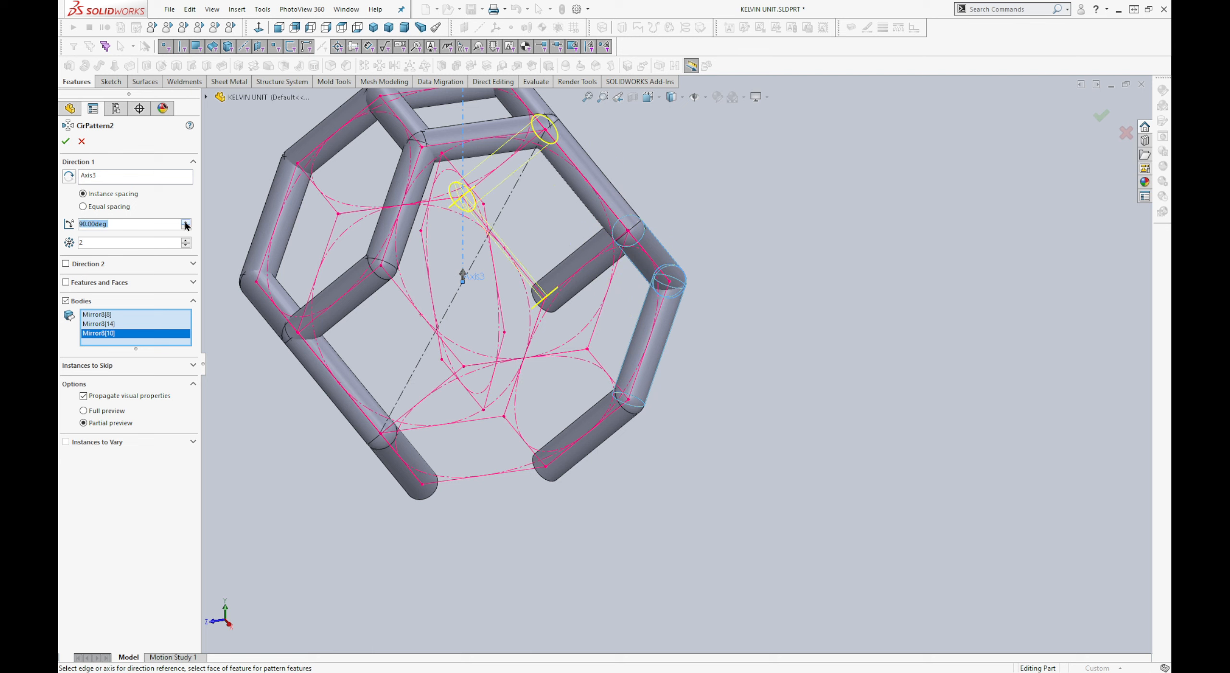
{"action": "middle_click_drag", "start_coordinate": [469, 236], "coordinate": [413, 243]}
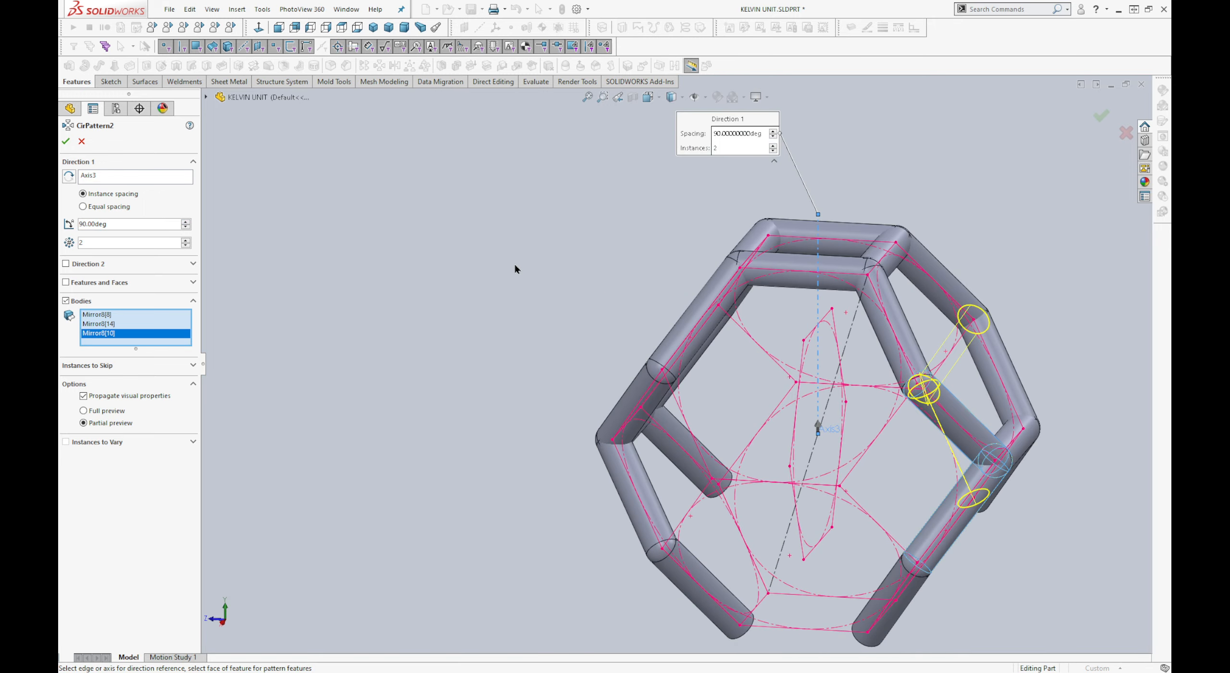
{"action": "scroll", "coordinate": [656, 365], "scroll_direction": "up", "scroll_amount": 2}
{"action": "middle_click_drag", "start_coordinate": [656, 365], "coordinate": [739, 330]}
{"action": "middle_click_drag", "start_coordinate": [715, 365], "coordinate": [694, 379]}
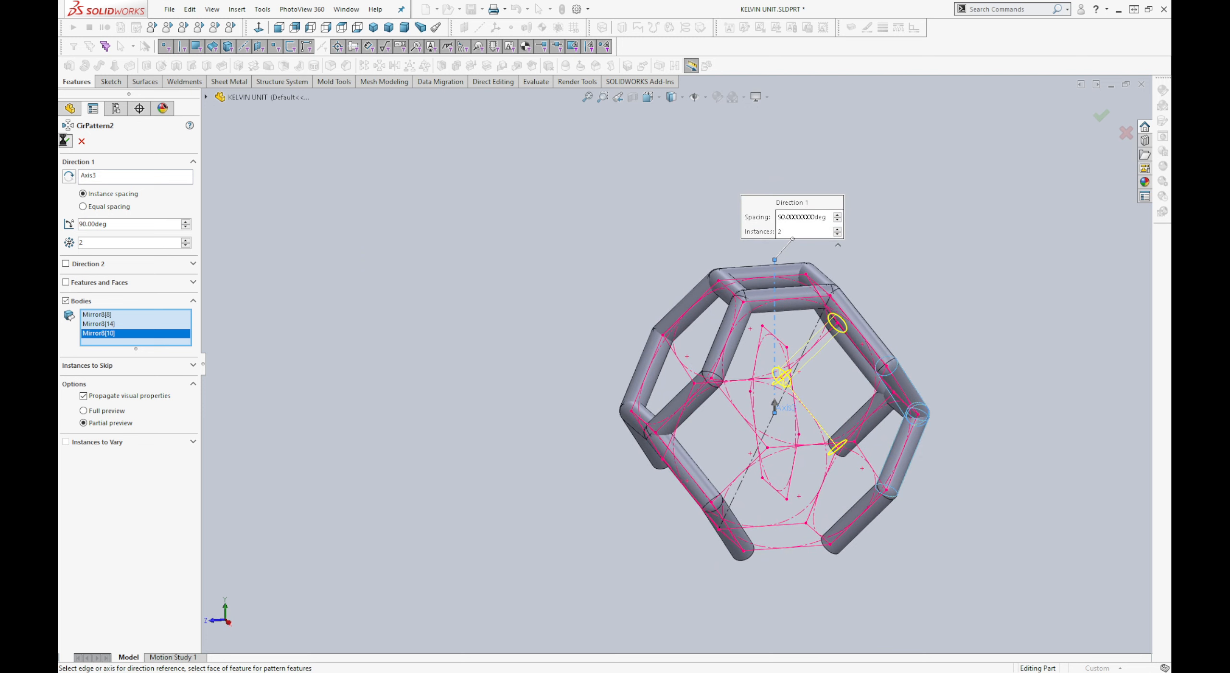
{"action": "middle_click_drag", "start_coordinate": [781, 350], "coordinate": [774, 288]}
Step: Set up another circular body pattern about Axis3 with joint sphere Body-Move/Copy2[1] and its cylinders Body-Move/Copy2[2] and Body-Move/Copy2[3]
{"action": "left_click", "coordinate": [771, 290]}
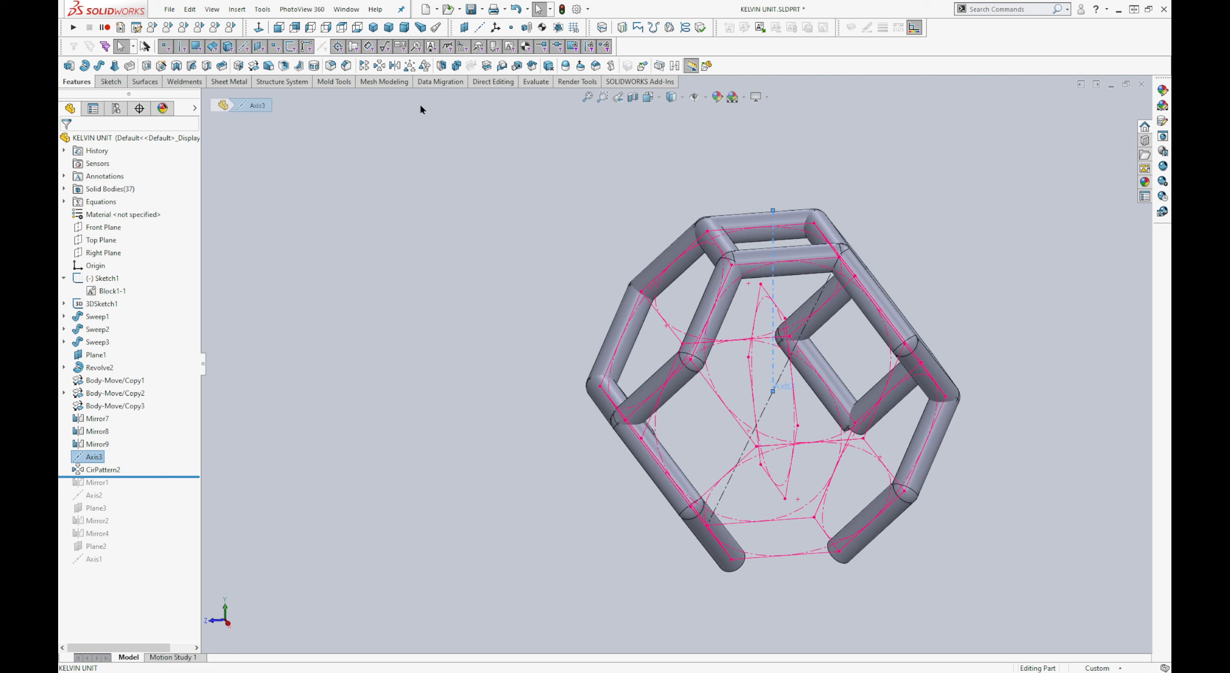
{"action": "left_click", "coordinate": [380, 68]}
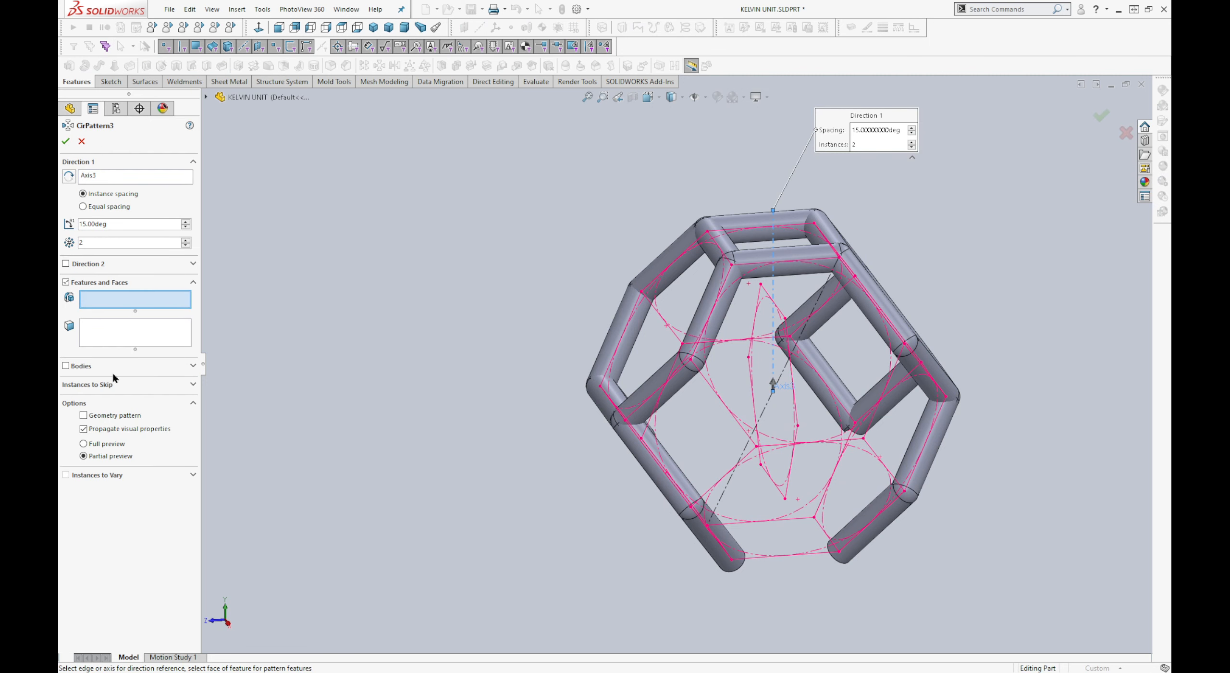
{"action": "left_click", "coordinate": [94, 364]}
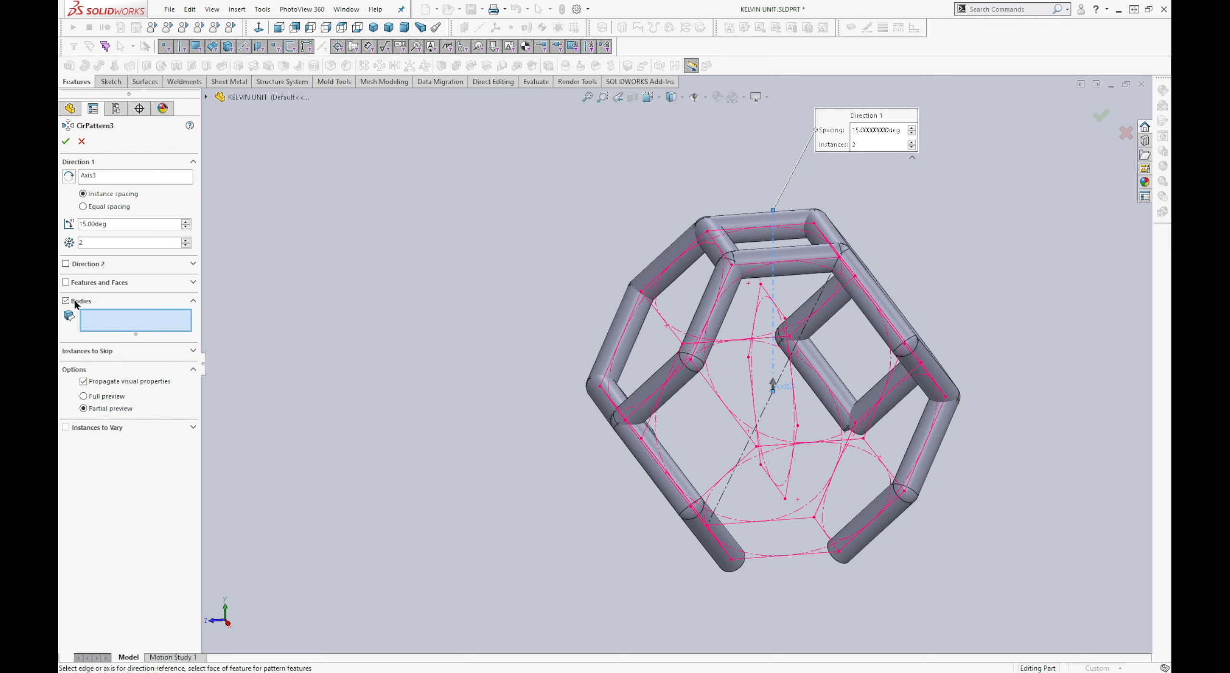
{"action": "scroll", "coordinate": [539, 382], "scroll_direction": "down", "scroll_amount": 6}
{"action": "left_click", "coordinate": [837, 490]}
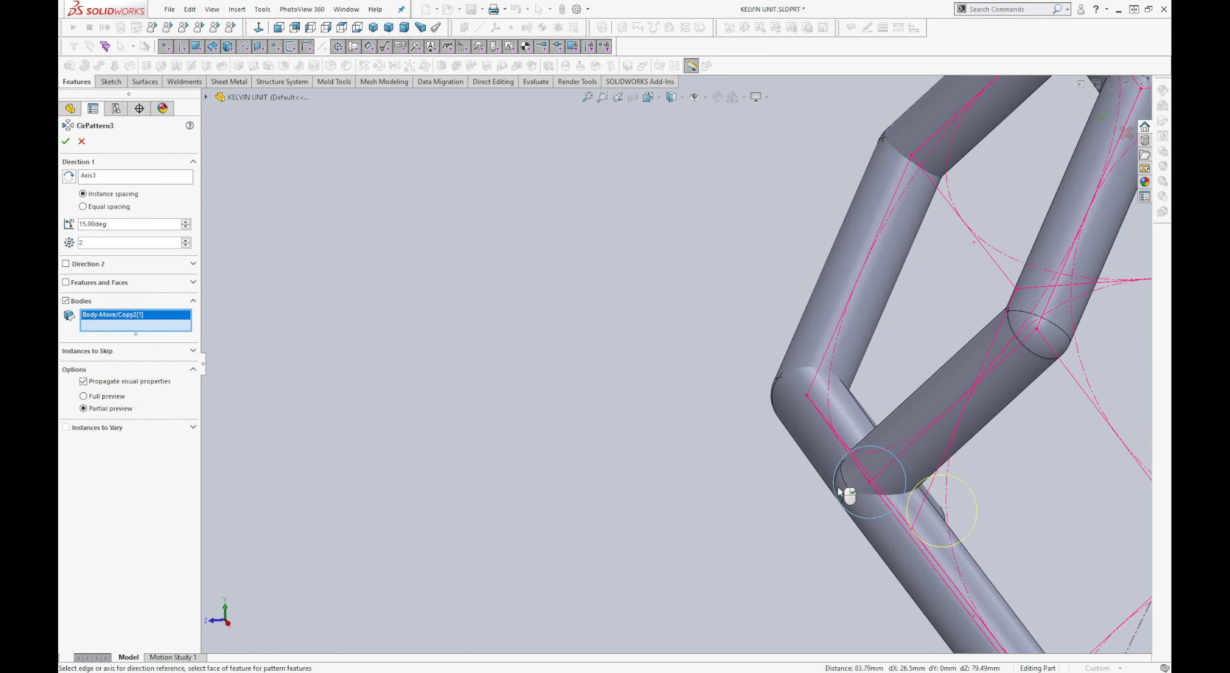
{"action": "left_click", "coordinate": [923, 409]}
{"action": "scroll", "coordinate": [923, 413], "scroll_direction": "up", "scroll_amount": 2}
{"action": "left_click", "coordinate": [851, 523]}
{"action": "scroll", "coordinate": [807, 446], "scroll_direction": "up", "scroll_amount": 5}
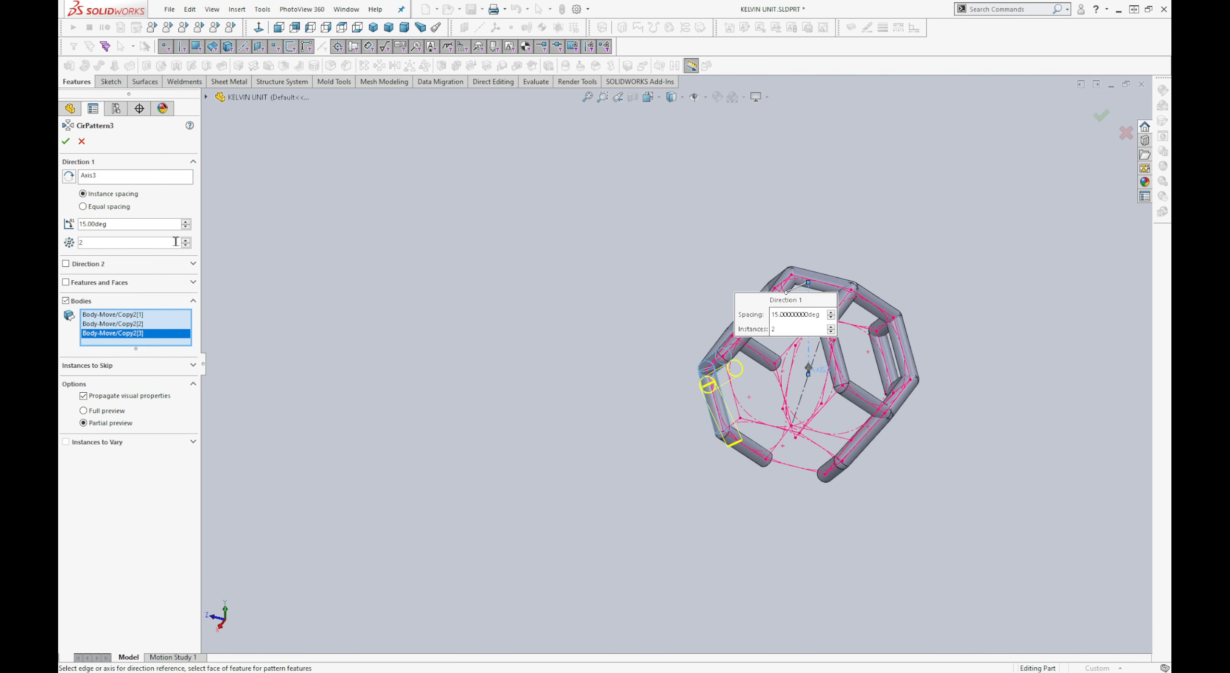
Step: Set the second circular pattern's instance spacing to 90 degrees and finish it
{"action": "type", "text": "90"}
{"action": "key", "text": "Tab"}
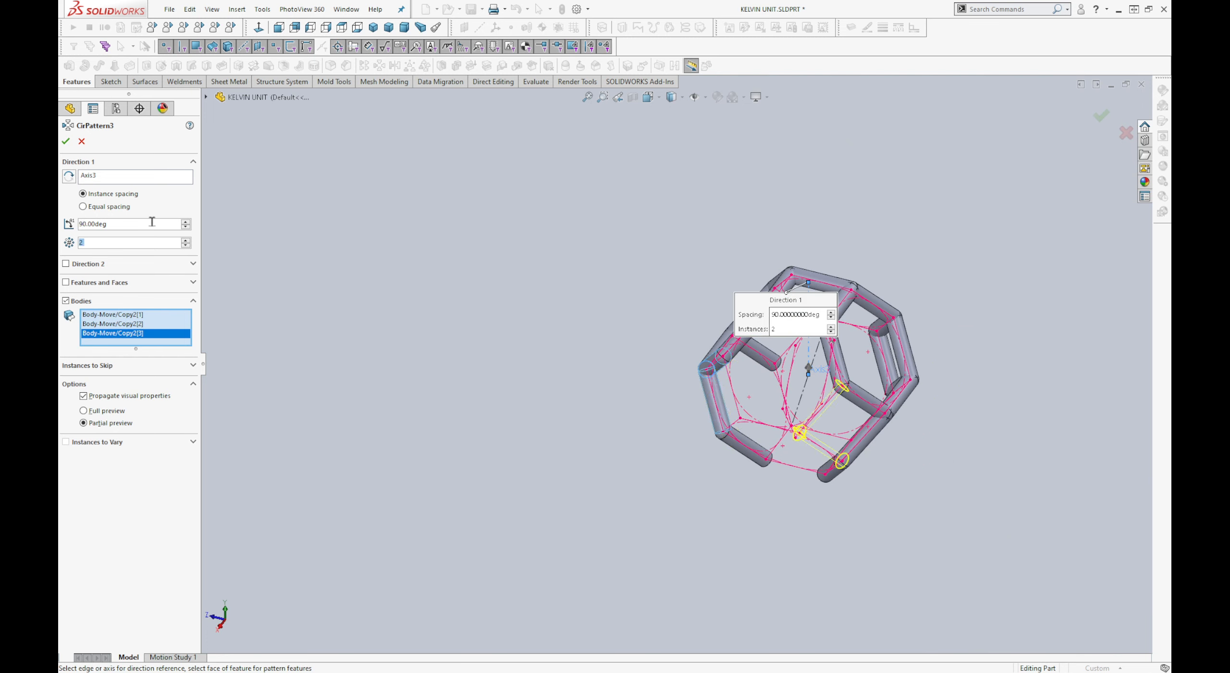
{"action": "left_click", "coordinate": [67, 141]}
{"action": "scroll", "coordinate": [884, 441], "scroll_direction": "down", "scroll_amount": 3}
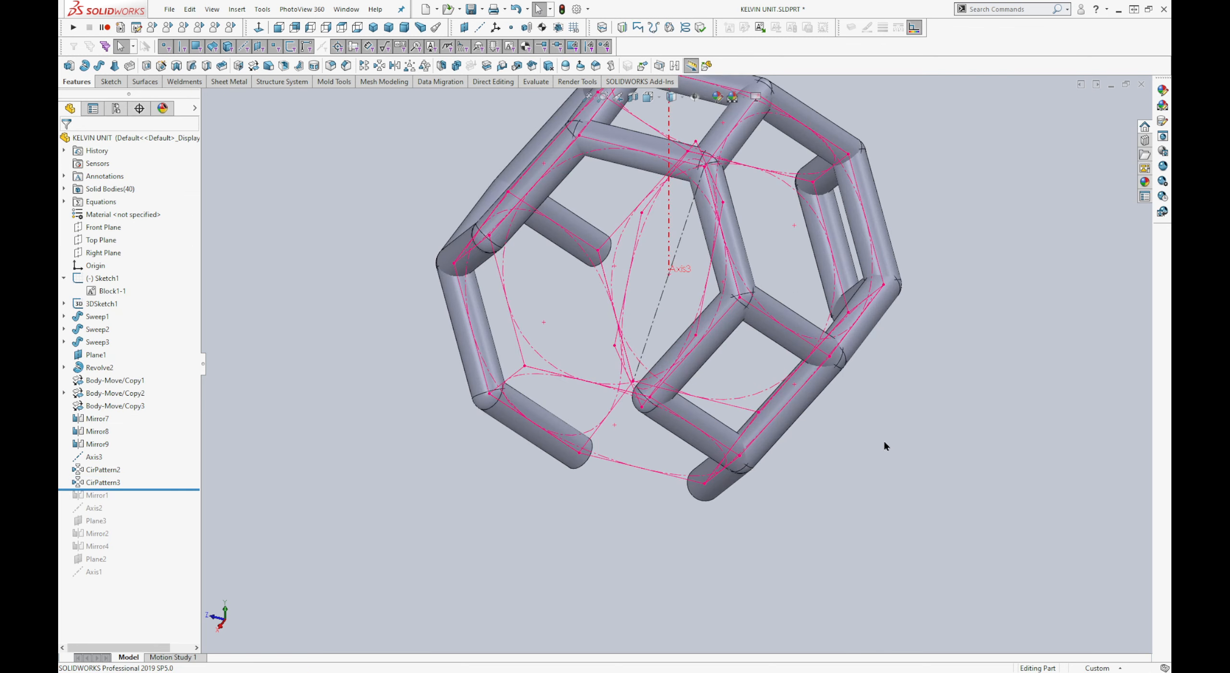
Step: Start a mirror about the Front Plane and select joint sphere CirPattern3[3] and its cylinders CirPattern3[2] and CirPattern3[1]
{"action": "scroll", "coordinate": [753, 332], "scroll_direction": "up", "scroll_amount": 2}
{"action": "middle_click_drag", "start_coordinate": [761, 357], "coordinate": [848, 280]}
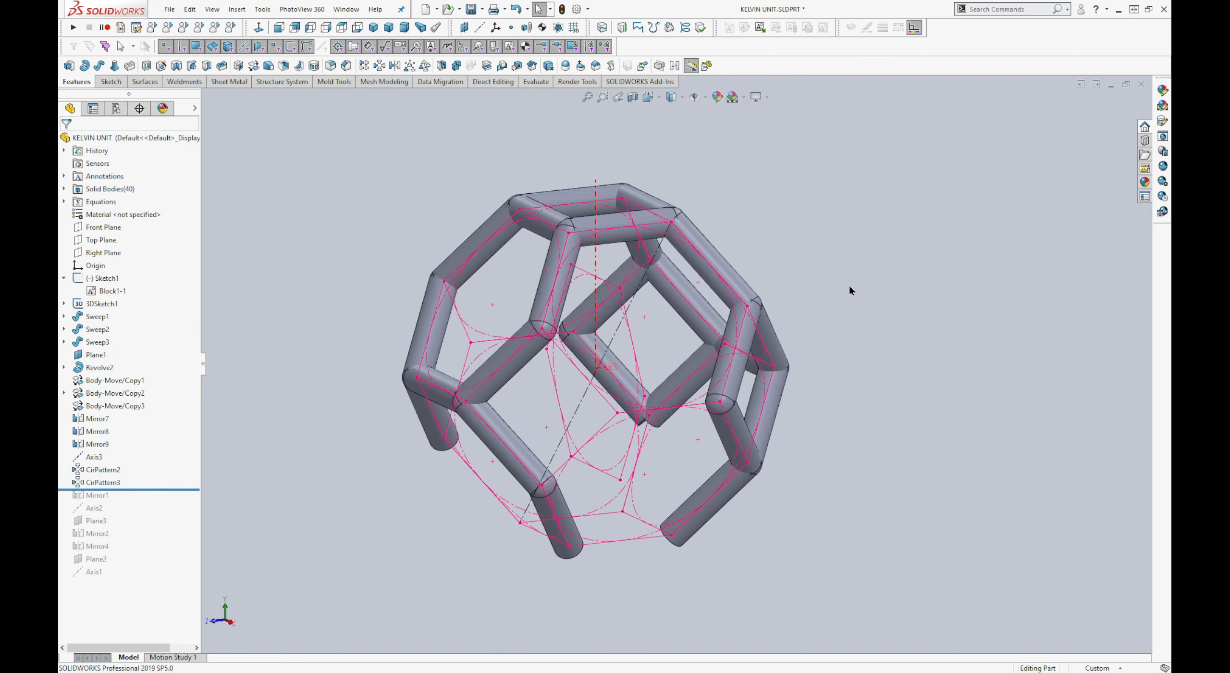
{"action": "left_click", "coordinate": [91, 229]}
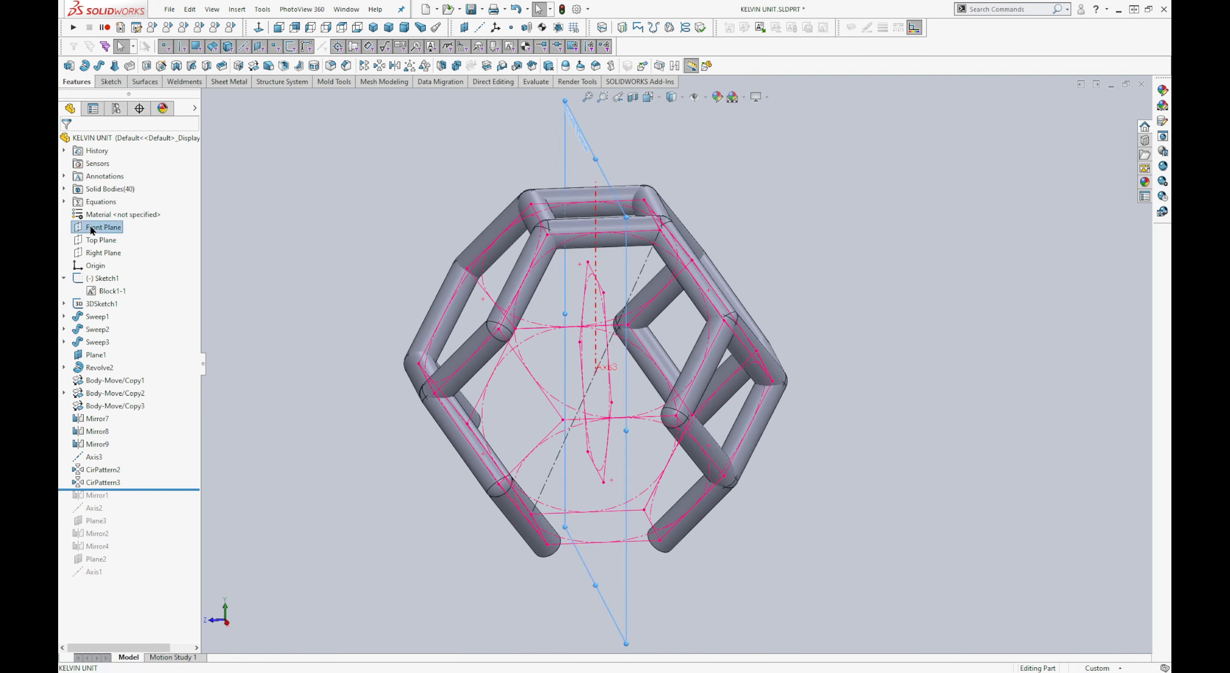
{"action": "key", "text": "m"}
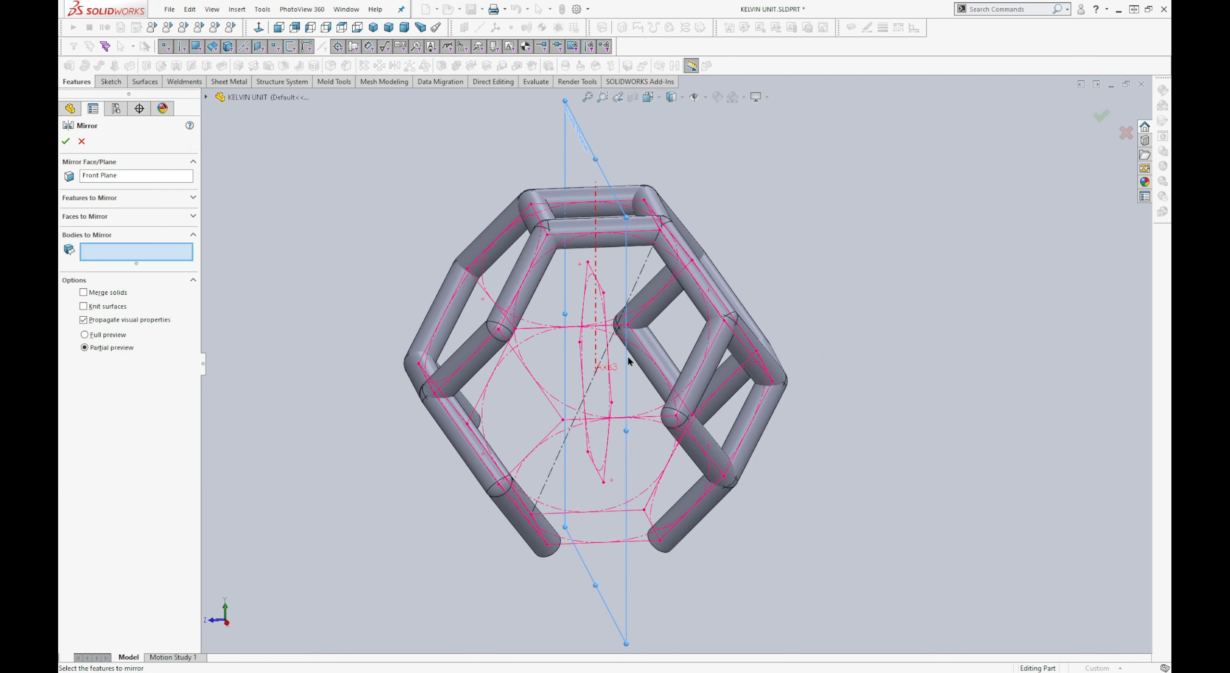
{"action": "scroll", "coordinate": [628, 361], "scroll_direction": "down", "scroll_amount": 3}
{"action": "middle_click_drag", "start_coordinate": [628, 372], "coordinate": [746, 388]}
{"action": "left_click", "coordinate": [746, 388]}
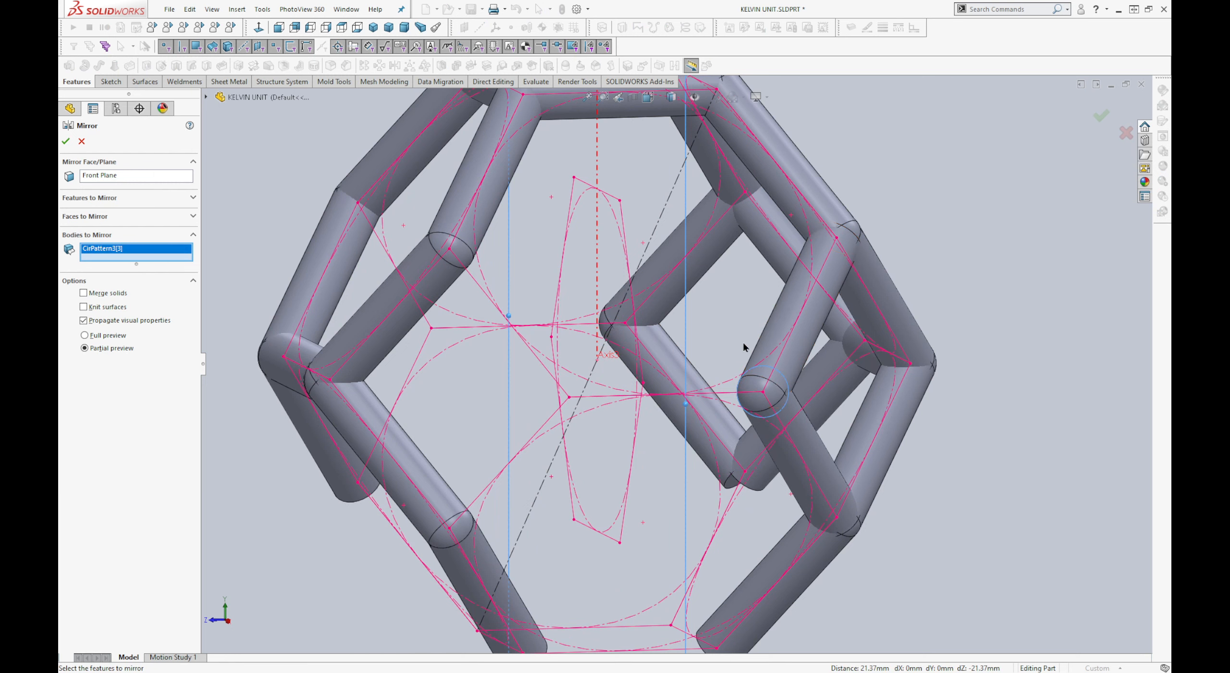
{"action": "left_click", "coordinate": [811, 429]}
{"action": "left_click", "coordinate": [813, 436]}
{"action": "middle_click_drag", "start_coordinate": [813, 438], "coordinate": [649, 370]}
{"action": "scroll", "coordinate": [670, 332], "scroll_direction": "down", "scroll_amount": 5}
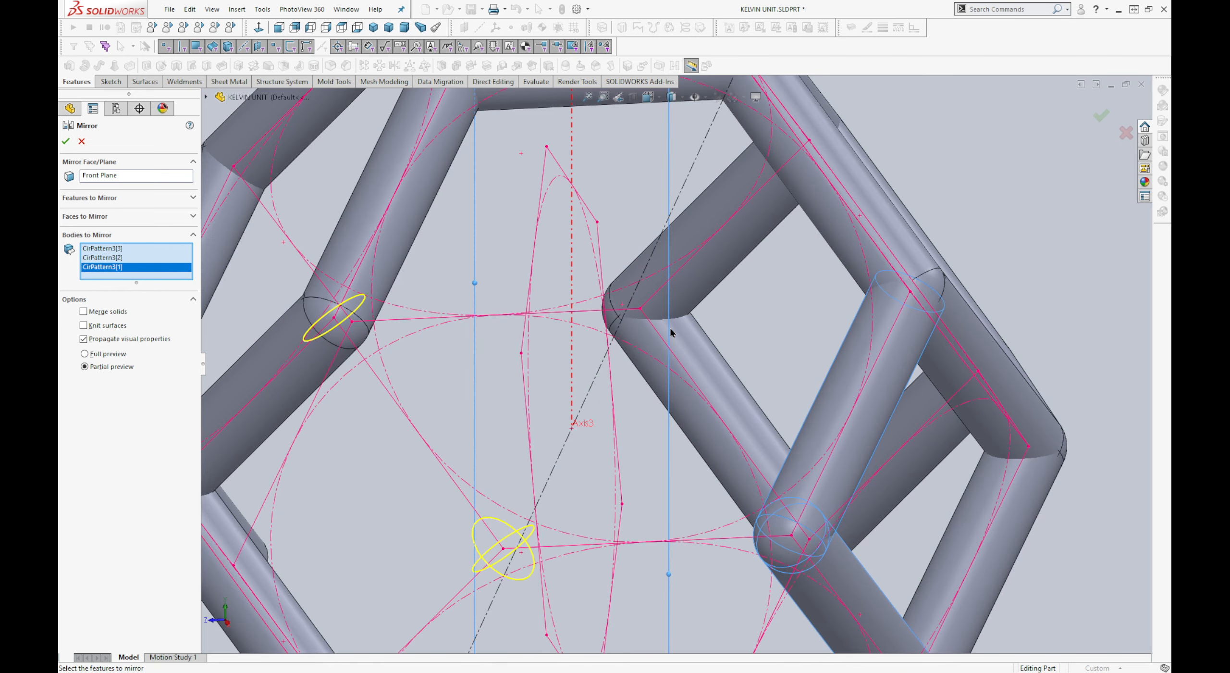
Step: Add joint sphere CirPattern2[1] and its two adjoining cylinders to the Front Plane mirror and finish it
{"action": "left_click", "coordinate": [605, 314]}
{"action": "left_click", "coordinate": [710, 228]}
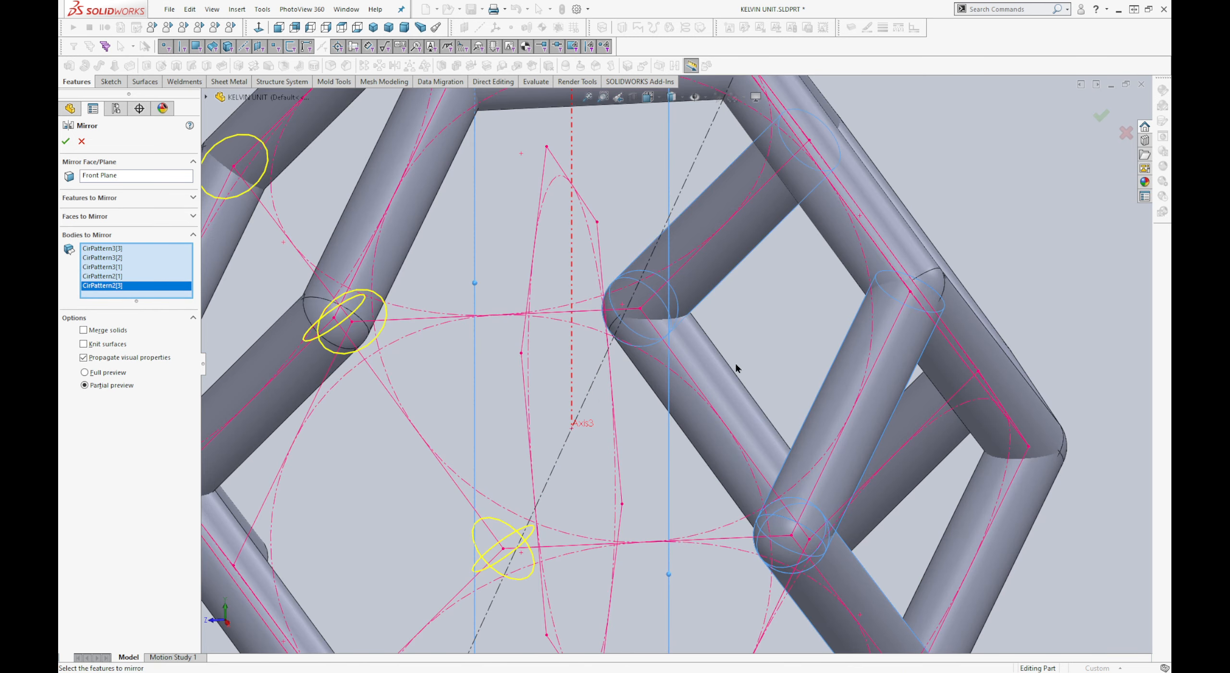
{"action": "left_click", "coordinate": [736, 382]}
{"action": "right_click", "coordinate": [728, 377]}
{"action": "scroll", "coordinate": [597, 296], "scroll_direction": "up", "scroll_amount": 5}
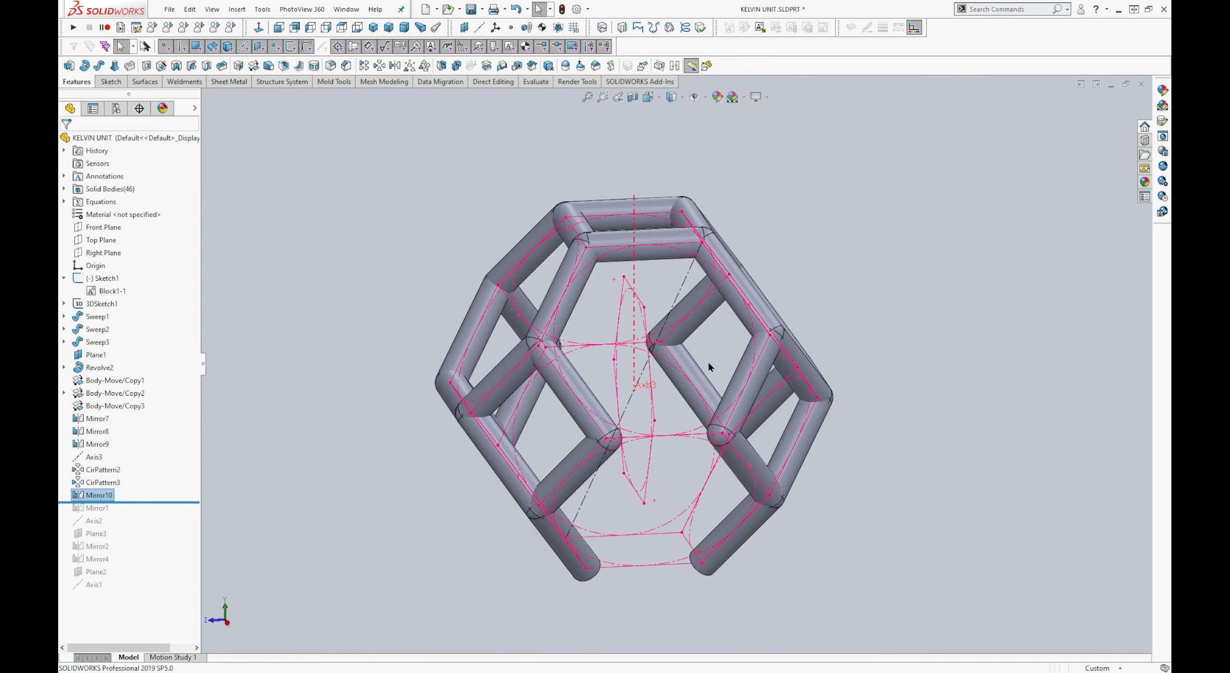
{"action": "mouse_move", "coordinate": [708, 363]}
{"action": "middle_mouse_down"}
{"action": "mouse_move", "coordinate": [670, 274]}
{"action": "mouse_move", "coordinate": [698, 309]}
{"action": "mouse_move", "coordinate": [701, 343]}
{"action": "mouse_move", "coordinate": [680, 374]}
{"action": "mouse_move", "coordinate": [648, 334]}
{"action": "mouse_move", "coordinate": [651, 307]}
{"action": "mouse_move", "coordinate": [645, 346]}
{"action": "mouse_move", "coordinate": [671, 371]}
{"action": "mouse_move", "coordinate": [697, 351]}
{"action": "mouse_move", "coordinate": [695, 428]}
{"action": "mouse_move", "coordinate": [708, 352]}
{"action": "mouse_move", "coordinate": [728, 378]}
{"action": "mouse_move", "coordinate": [701, 377]}
{"action": "middle_mouse_up"}
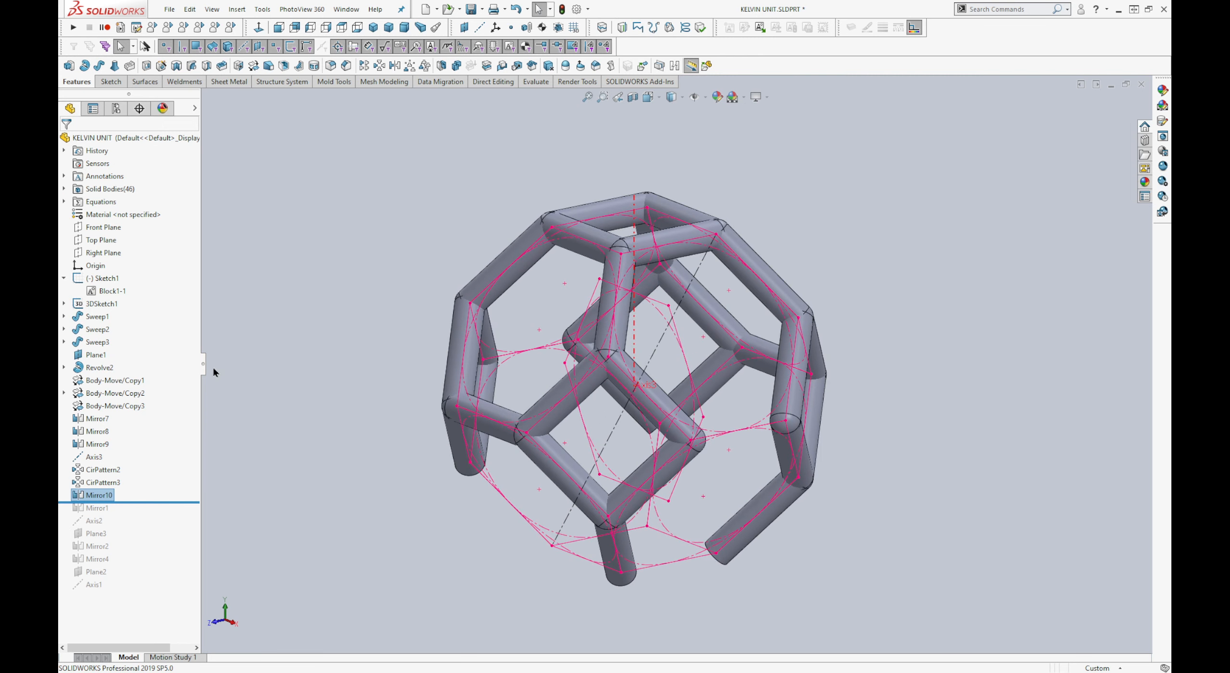
Step: Start a mirror about the Right Plane and select the lower open-ended cylinder Mirror9[1] and its end sphere Mirror9[2]
{"action": "left_click", "coordinate": [110, 253]}
{"action": "key", "text": "m"}
{"action": "scroll", "coordinate": [663, 543], "scroll_direction": "down", "scroll_amount": 3}
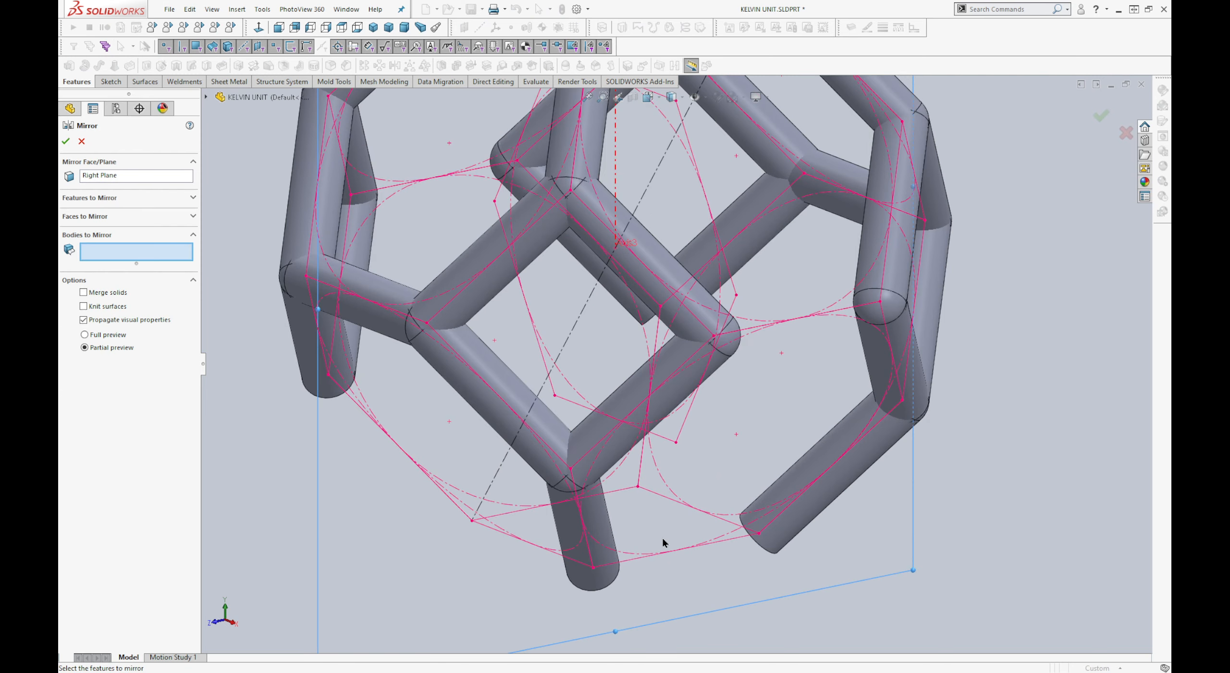
{"action": "left_click", "coordinate": [609, 541]}
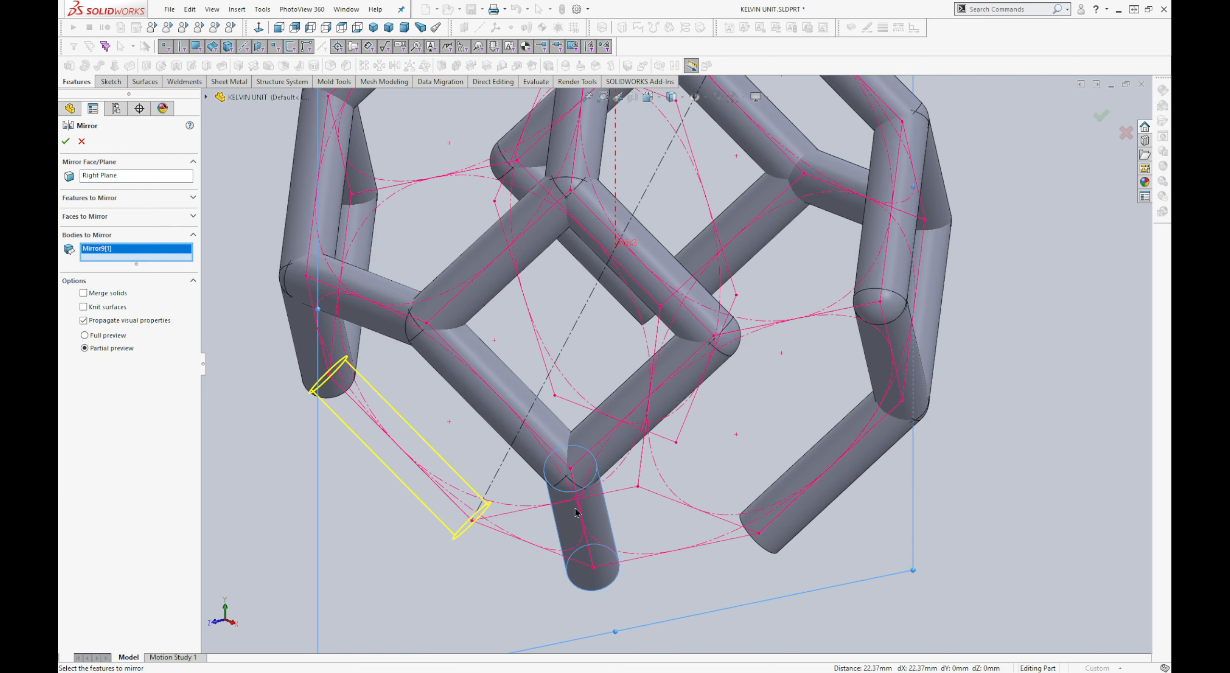
{"action": "scroll", "coordinate": [591, 524], "scroll_direction": "down", "scroll_amount": 3}
{"action": "left_click", "coordinate": [582, 425]}
{"action": "scroll", "coordinate": [708, 460], "scroll_direction": "up", "scroll_amount": 2}
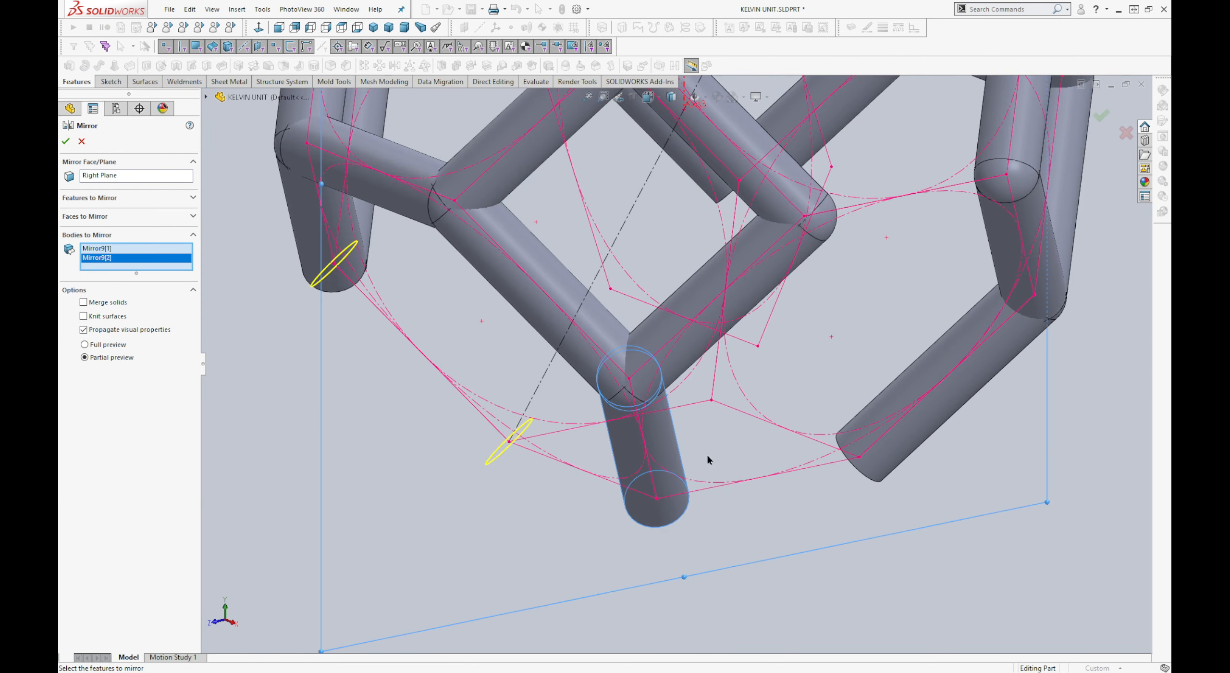
Step: Add the other lower cylinder Mirror9[3] and its end sphere Mirror9[4] to the Right Plane mirror and finish it
{"action": "left_click", "coordinate": [889, 393]}
{"action": "scroll", "coordinate": [907, 398], "scroll_direction": "up", "scroll_amount": 2}
{"action": "scroll", "coordinate": [859, 376], "scroll_direction": "down", "scroll_amount": 6}
{"action": "scroll", "coordinate": [804, 327], "scroll_direction": "down", "scroll_amount": 3}
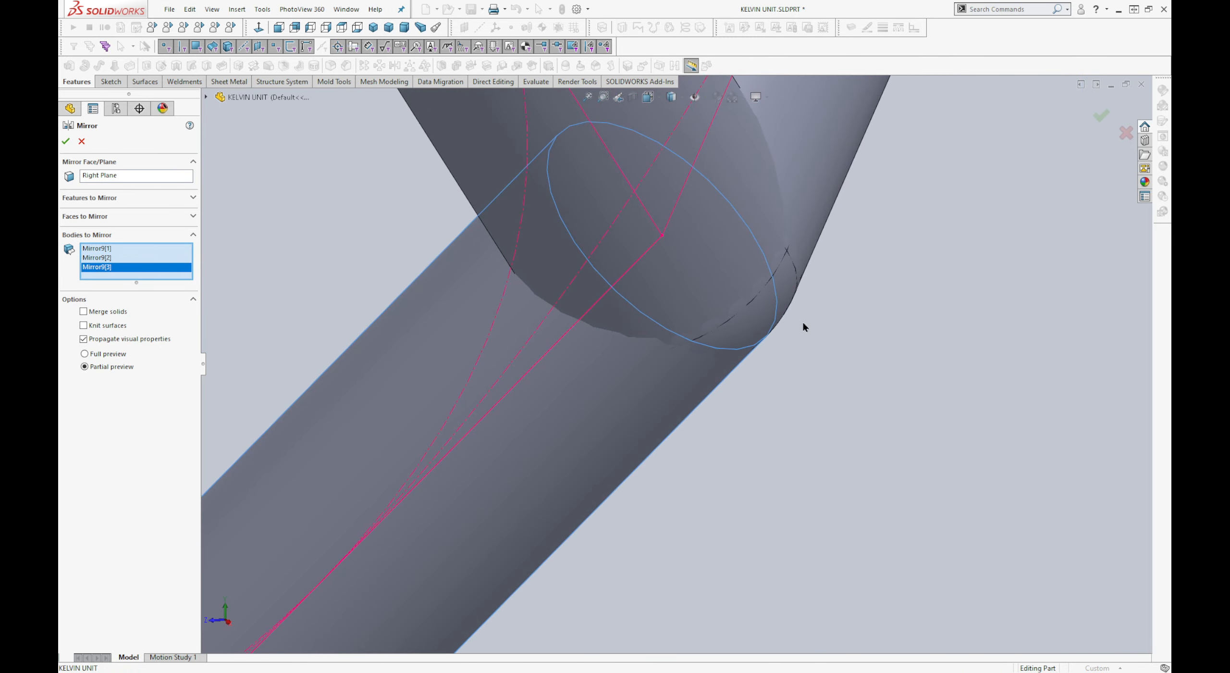
{"action": "left_click", "coordinate": [785, 287]}
{"action": "scroll", "coordinate": [785, 288], "scroll_direction": "up", "scroll_amount": 3}
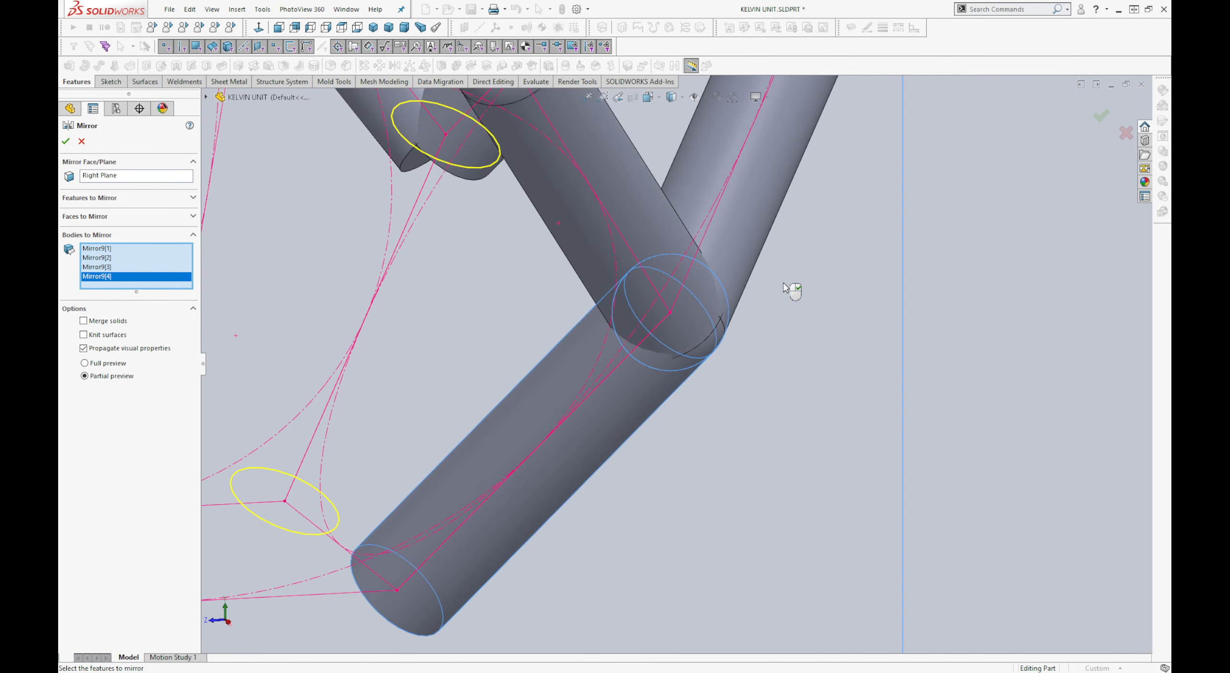
{"action": "scroll", "coordinate": [785, 289], "scroll_direction": "up", "scroll_amount": 5}
{"action": "right_click", "coordinate": [787, 289]}
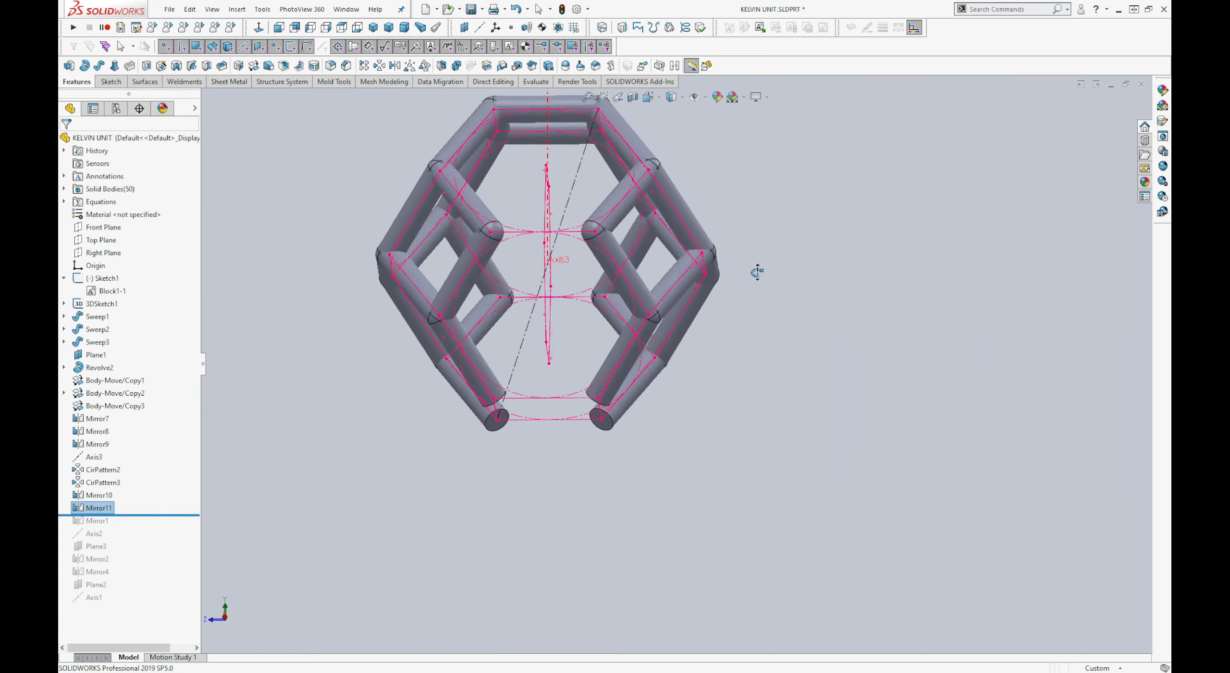
{"action": "middle_click_drag", "start_coordinate": [757, 272], "coordinate": [717, 352]}
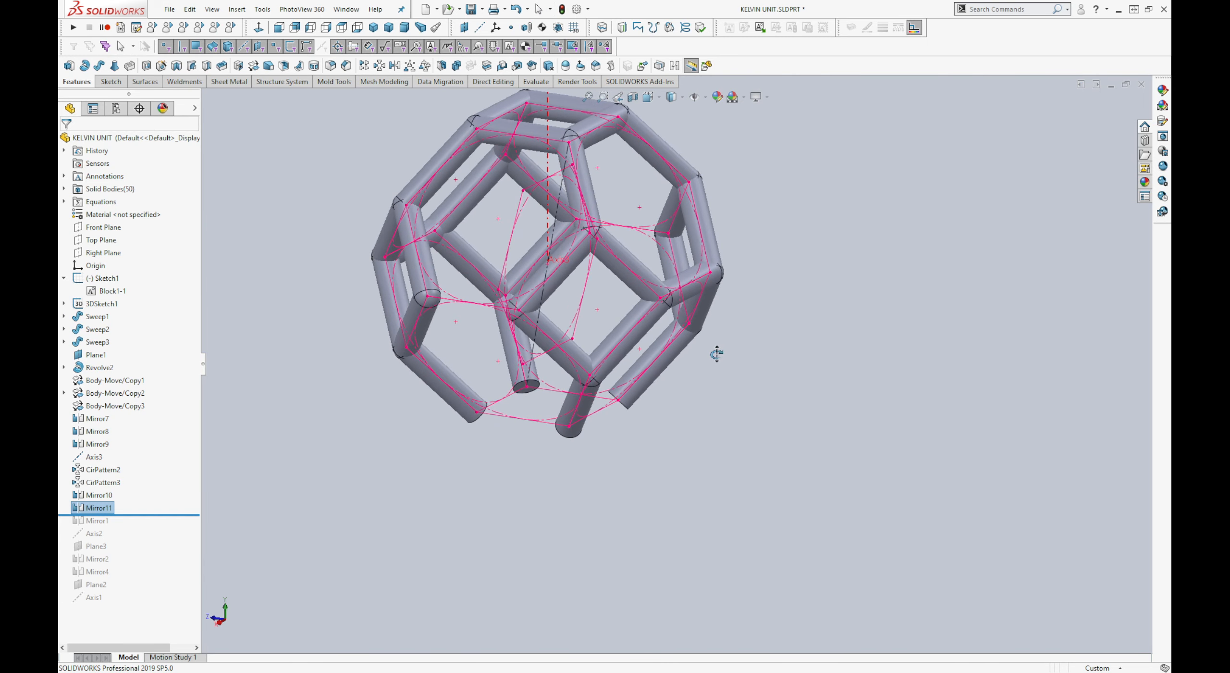
Step: Start a mirror about the Top Plane and select the upper square's four cylinders Sweep2, Mirror7[5], Mirror8[2] and Sweep1
{"action": "left_click", "coordinate": [97, 240]}
{"action": "key", "text": "Return"}
{"action": "scroll", "coordinate": [517, 96], "scroll_direction": "down", "scroll_amount": 5}
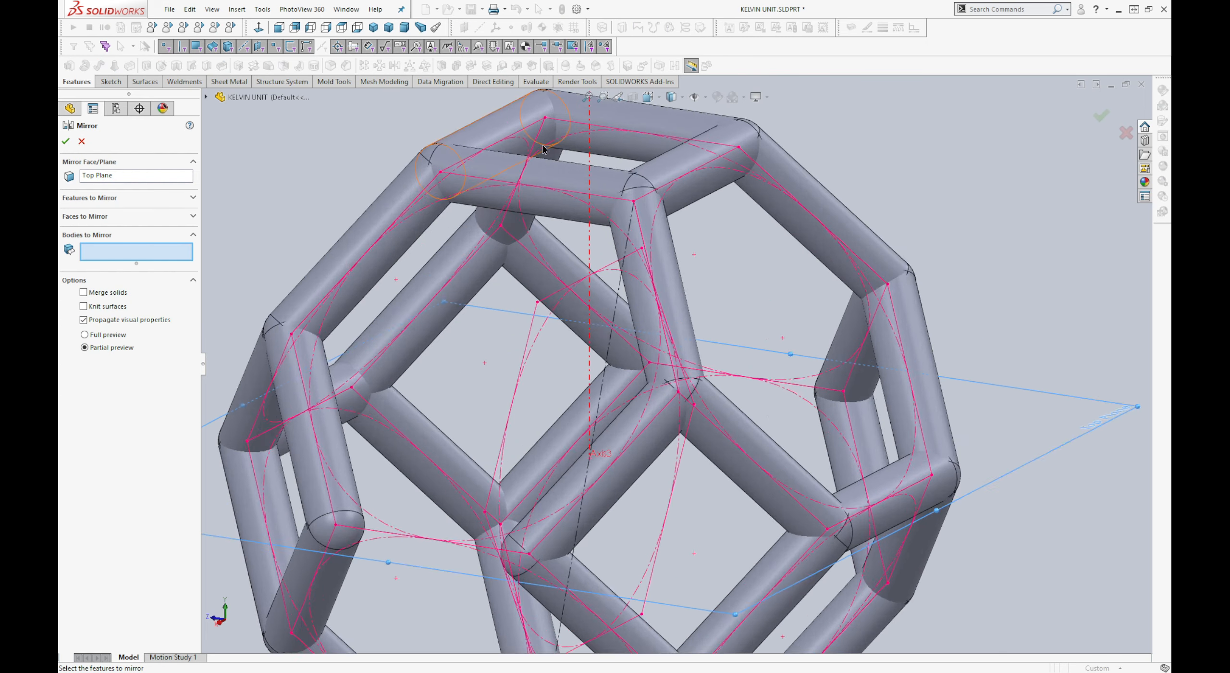
{"action": "left_click", "coordinate": [485, 150]}
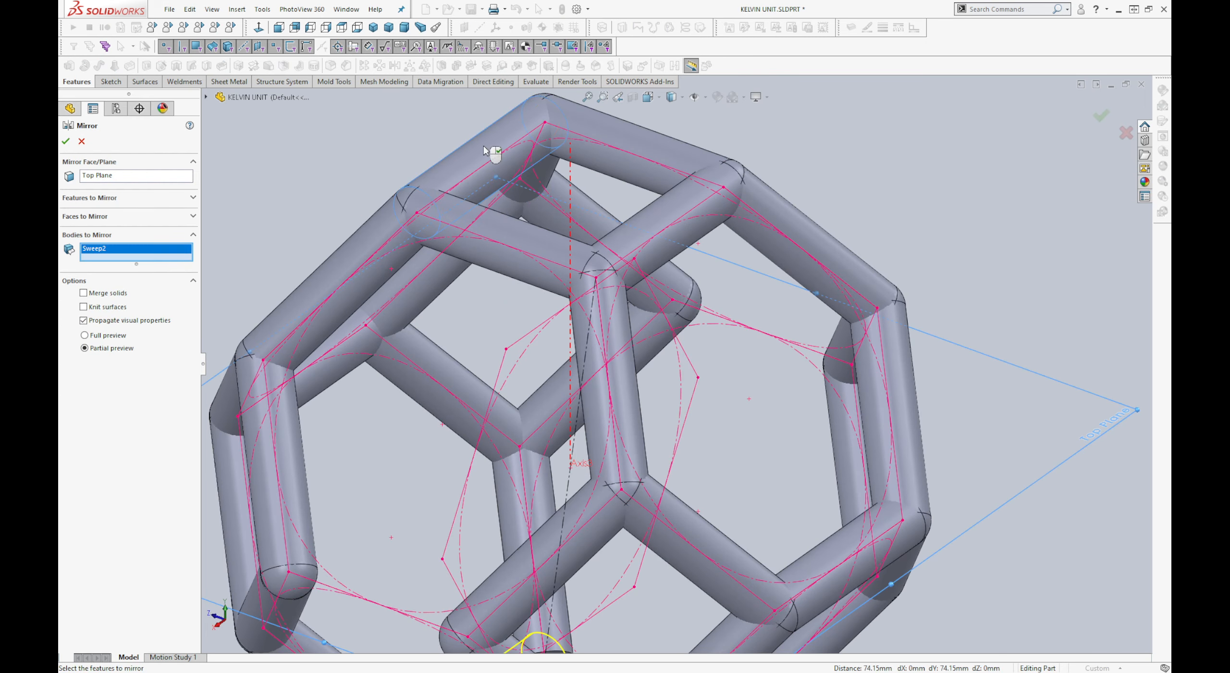
{"action": "left_click", "coordinate": [603, 134]}
{"action": "left_click", "coordinate": [659, 214]}
{"action": "left_click", "coordinate": [522, 228]}
{"action": "scroll", "coordinate": [581, 230], "scroll_direction": "down", "scroll_amount": 3}
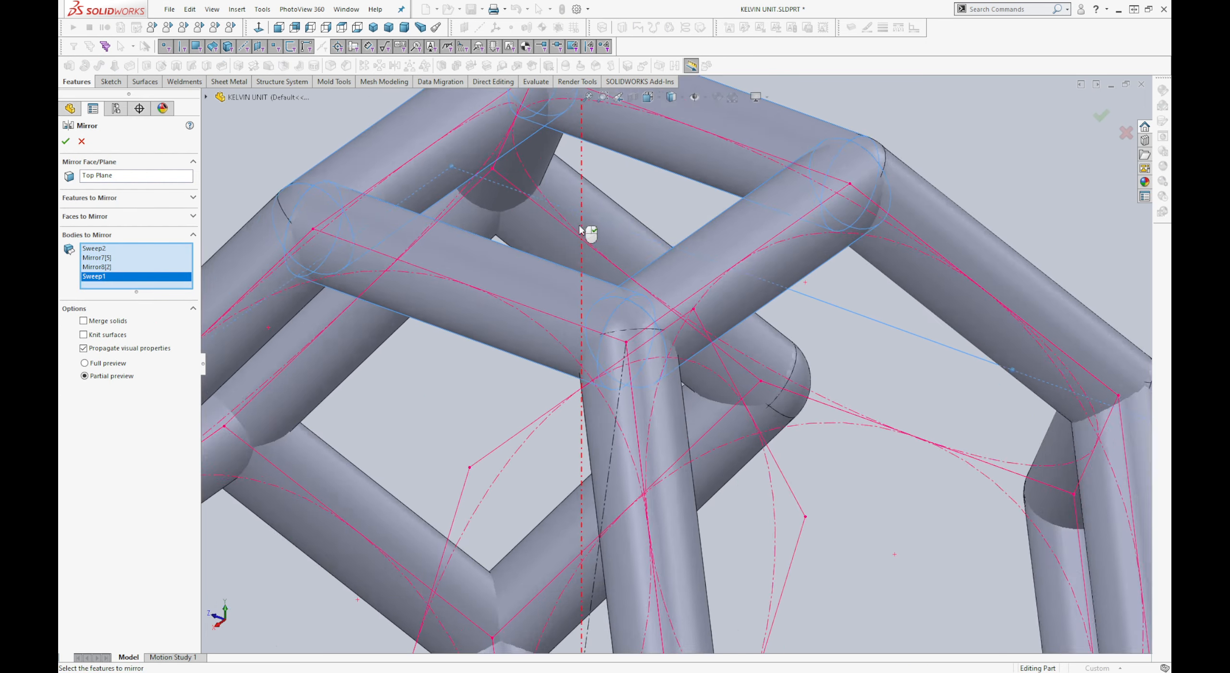
Step: Add the upper square's four joint spheres Mirror8[1], Revolve2, Mirror7[4] and Mirror8[3] to the Top Plane mirror and finish it
{"action": "scroll", "coordinate": [582, 230], "scroll_direction": "down", "scroll_amount": 1}
{"action": "left_click", "coordinate": [639, 349]}
{"action": "scroll", "coordinate": [588, 328], "scroll_direction": "up", "scroll_amount": 1}
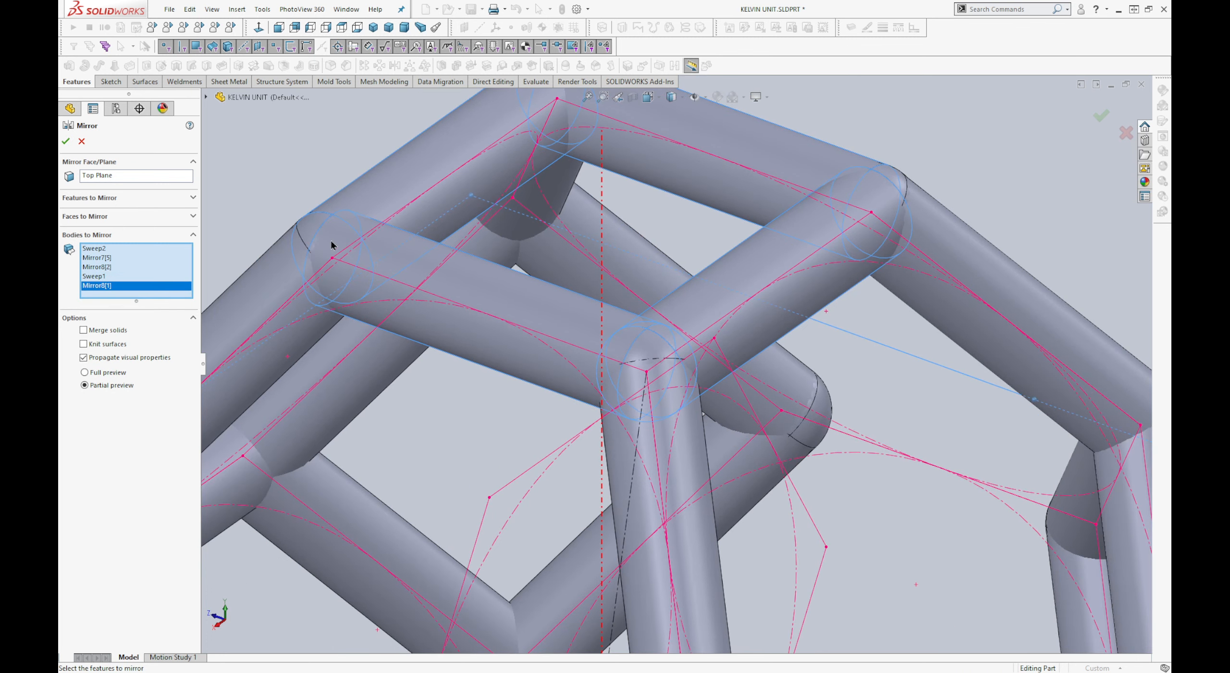
{"action": "left_click", "coordinate": [310, 230]}
{"action": "scroll", "coordinate": [310, 231], "scroll_direction": "up", "scroll_amount": 3}
{"action": "scroll", "coordinate": [618, 190], "scroll_direction": "down", "scroll_amount": 6}
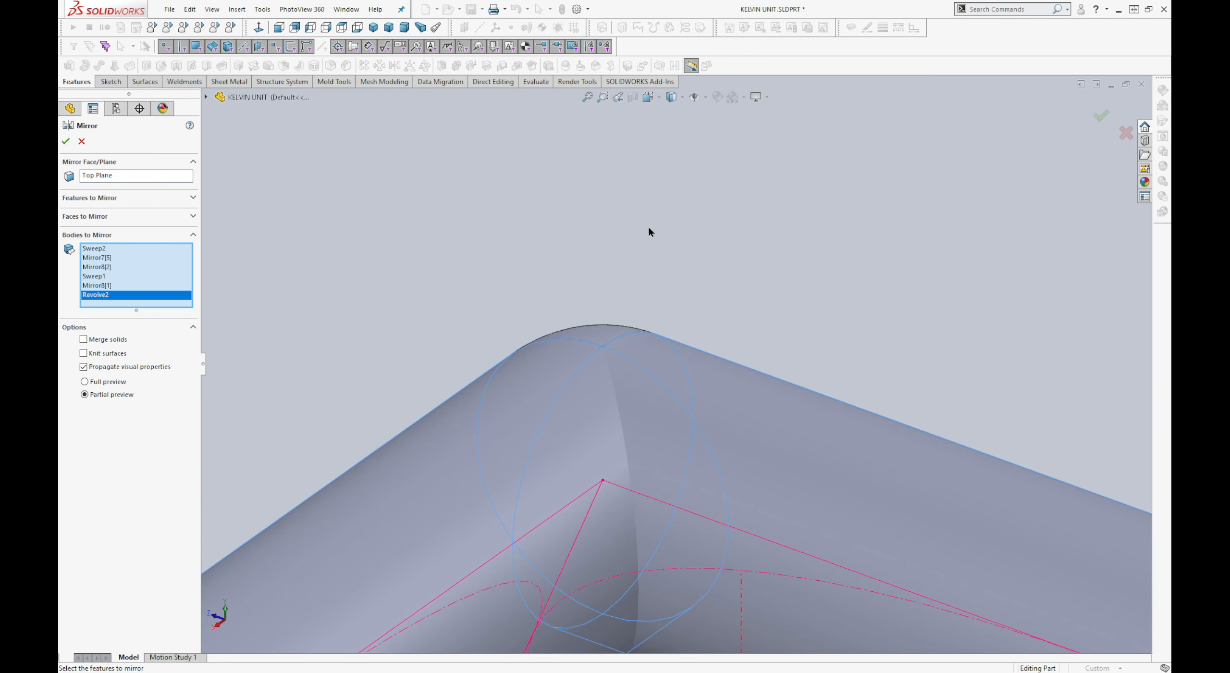
{"action": "left_click", "coordinate": [626, 301]}
{"action": "scroll", "coordinate": [626, 302], "scroll_direction": "up", "scroll_amount": 3}
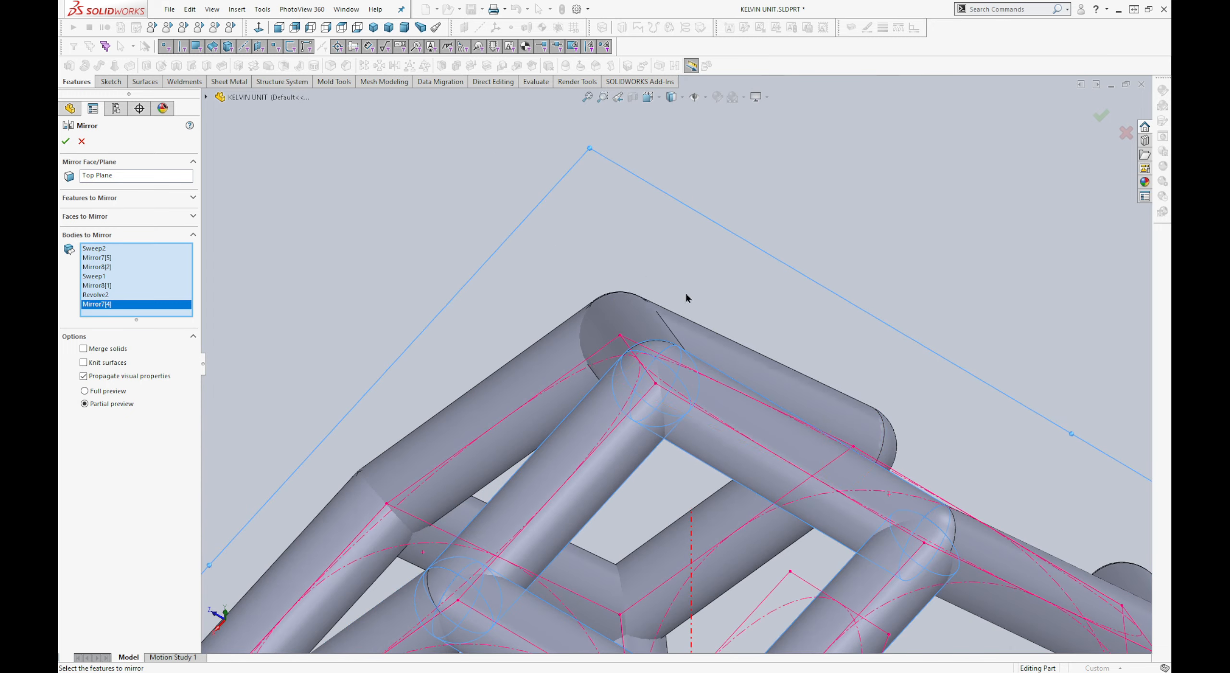
{"action": "scroll", "coordinate": [926, 500], "scroll_direction": "down", "scroll_amount": 1}
{"action": "scroll", "coordinate": [927, 499], "scroll_direction": "down", "scroll_amount": 2}
{"action": "left_click", "coordinate": [897, 503]}
{"action": "scroll", "coordinate": [868, 381], "scroll_direction": "up", "scroll_amount": 5}
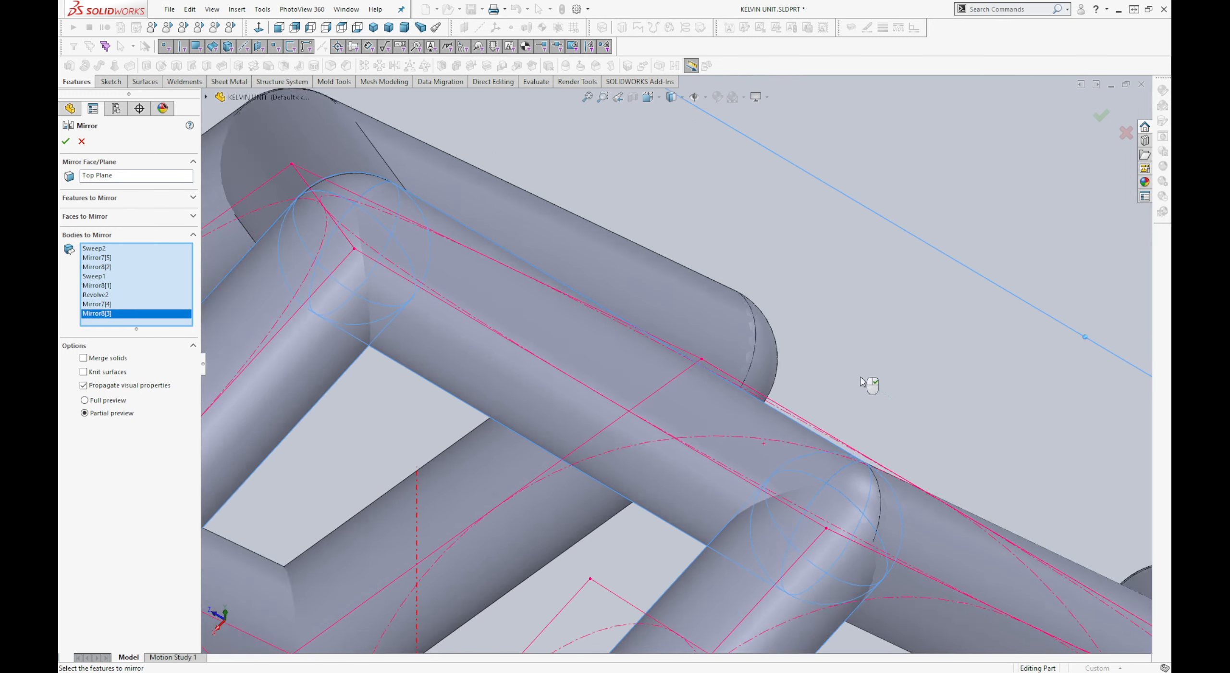
{"action": "left_click", "coordinate": [1102, 117]}
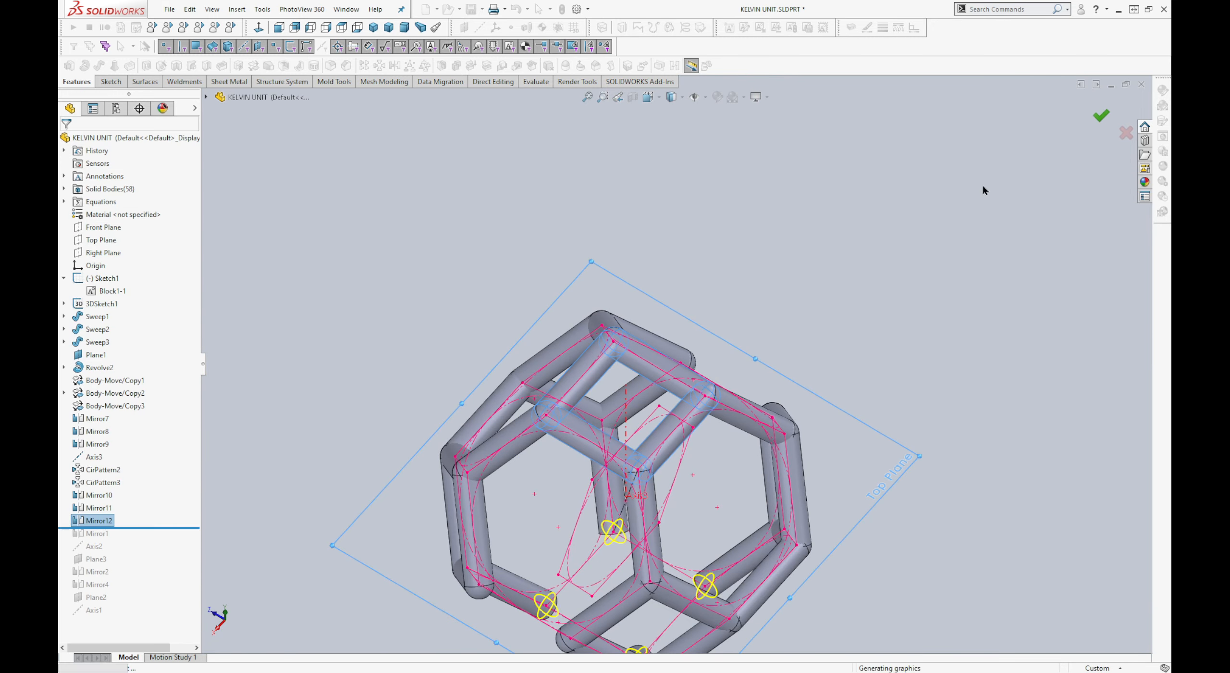
Step: Copy upper-square cylinder Mirror7[5] once, translating it from its end sketch point to the sketch point at the open middle joint
{"action": "scroll", "coordinate": [966, 193], "scroll_direction": "up", "scroll_amount": 3}
{"action": "middle_click_drag", "start_coordinate": [943, 201], "coordinate": [640, 222]}
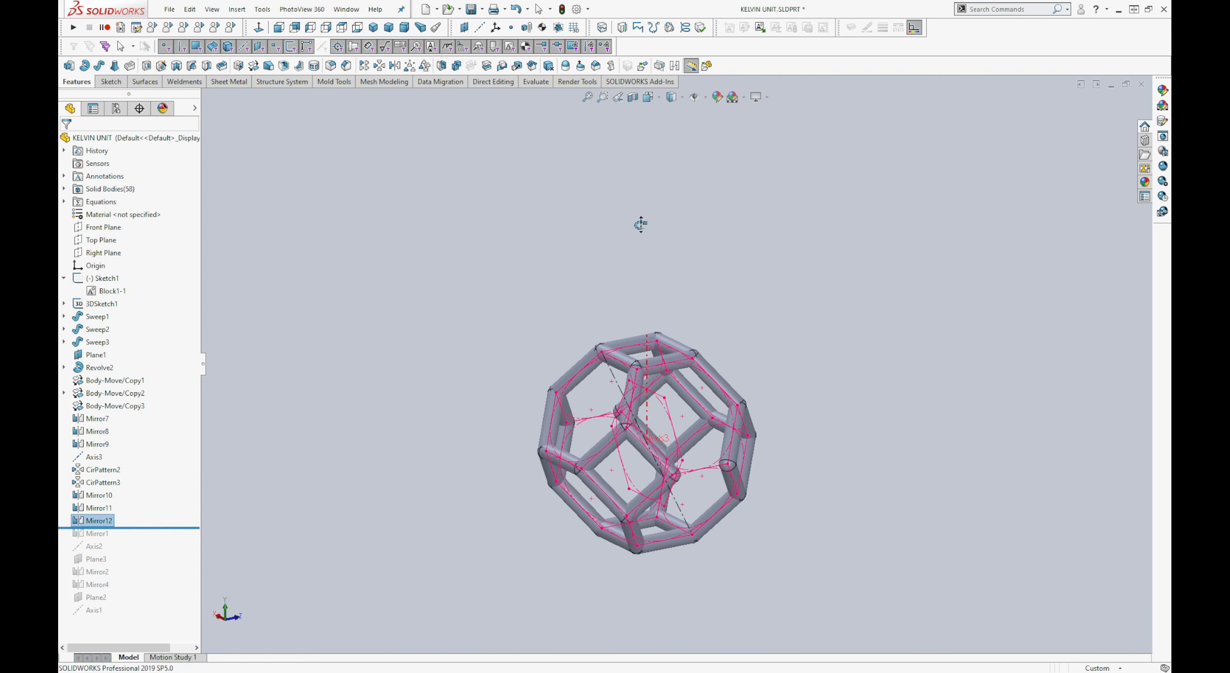
{"action": "scroll", "coordinate": [694, 425], "scroll_direction": "down", "scroll_amount": 8}
{"action": "scroll", "coordinate": [693, 421], "scroll_direction": "up", "scroll_amount": 8}
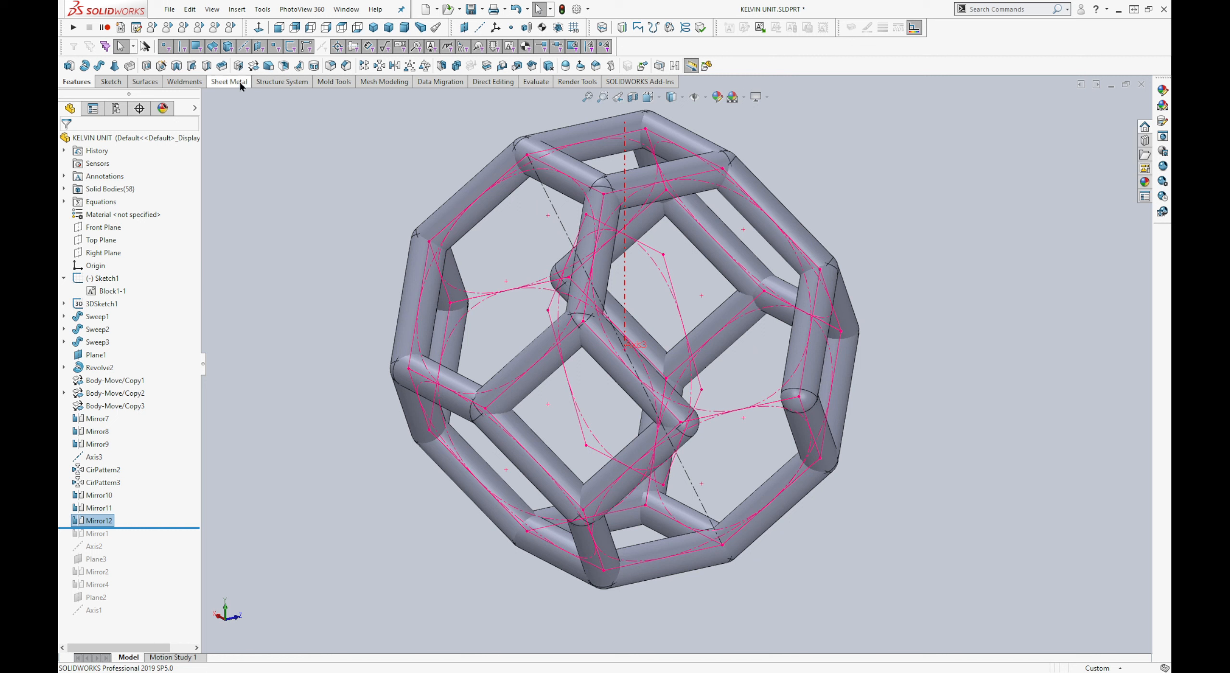
{"action": "left_click", "coordinate": [253, 66]}
{"action": "left_click", "coordinate": [619, 174]}
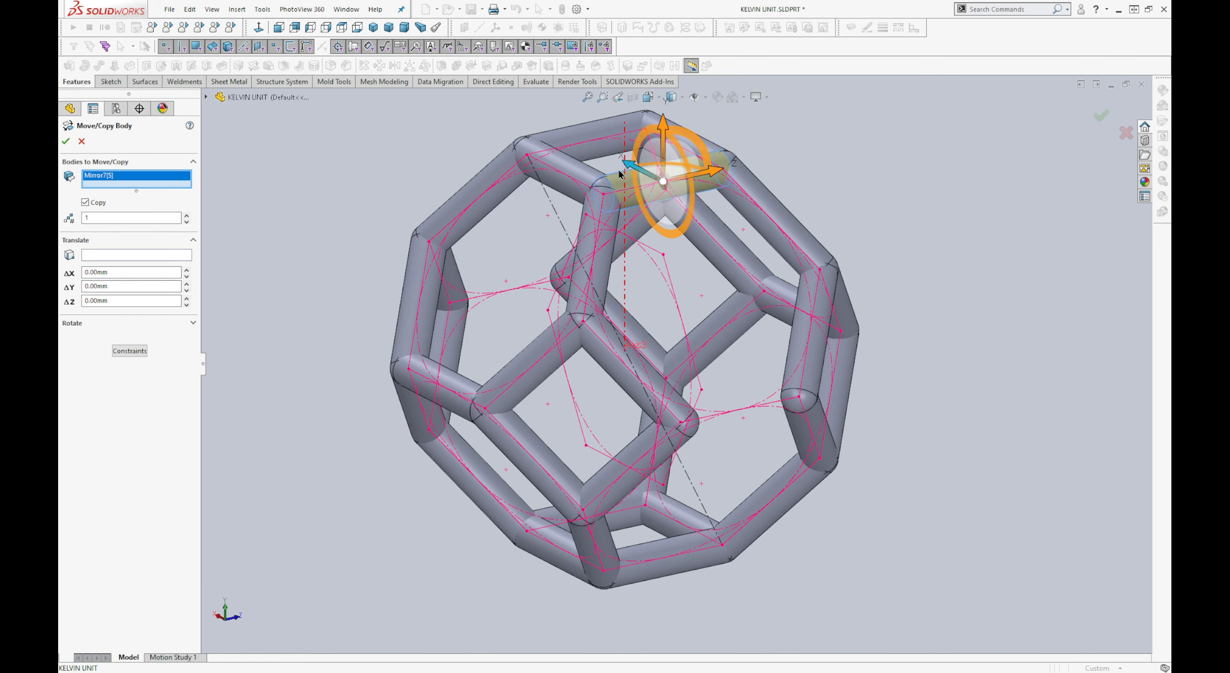
{"action": "left_click", "coordinate": [140, 256]}
{"action": "scroll", "coordinate": [632, 230], "scroll_direction": "down", "scroll_amount": 10}
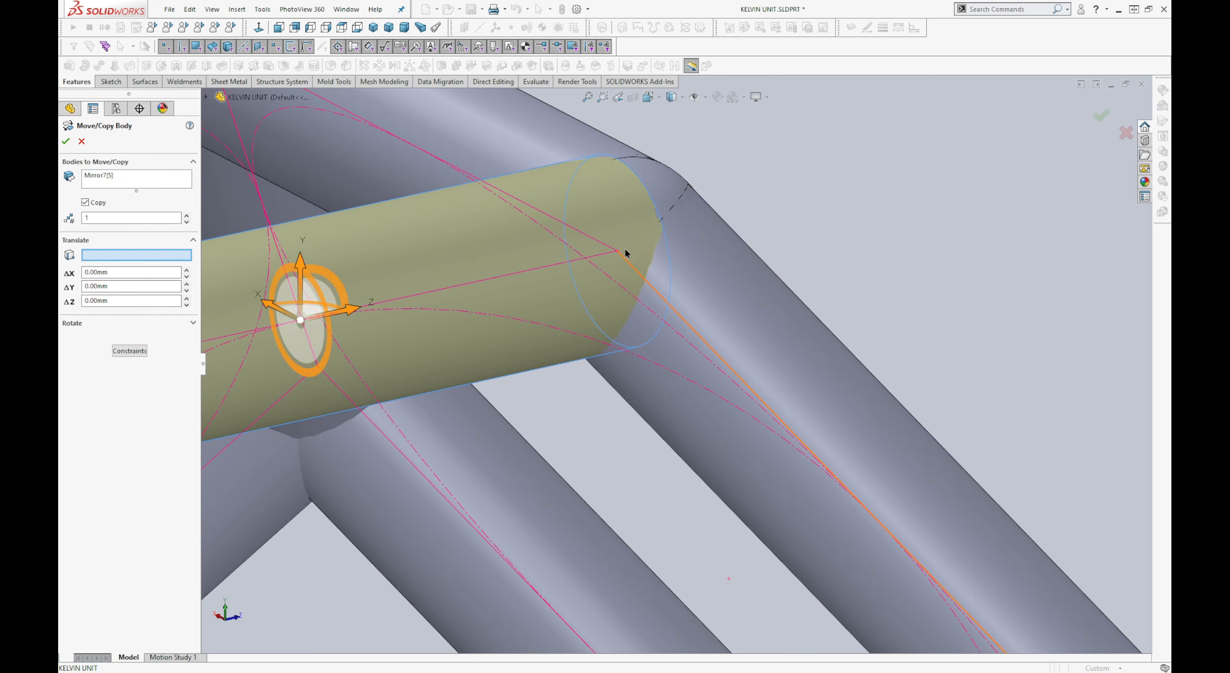
{"action": "left_click", "coordinate": [619, 255]}
{"action": "scroll", "coordinate": [625, 248], "scroll_direction": "up", "scroll_amount": 10}
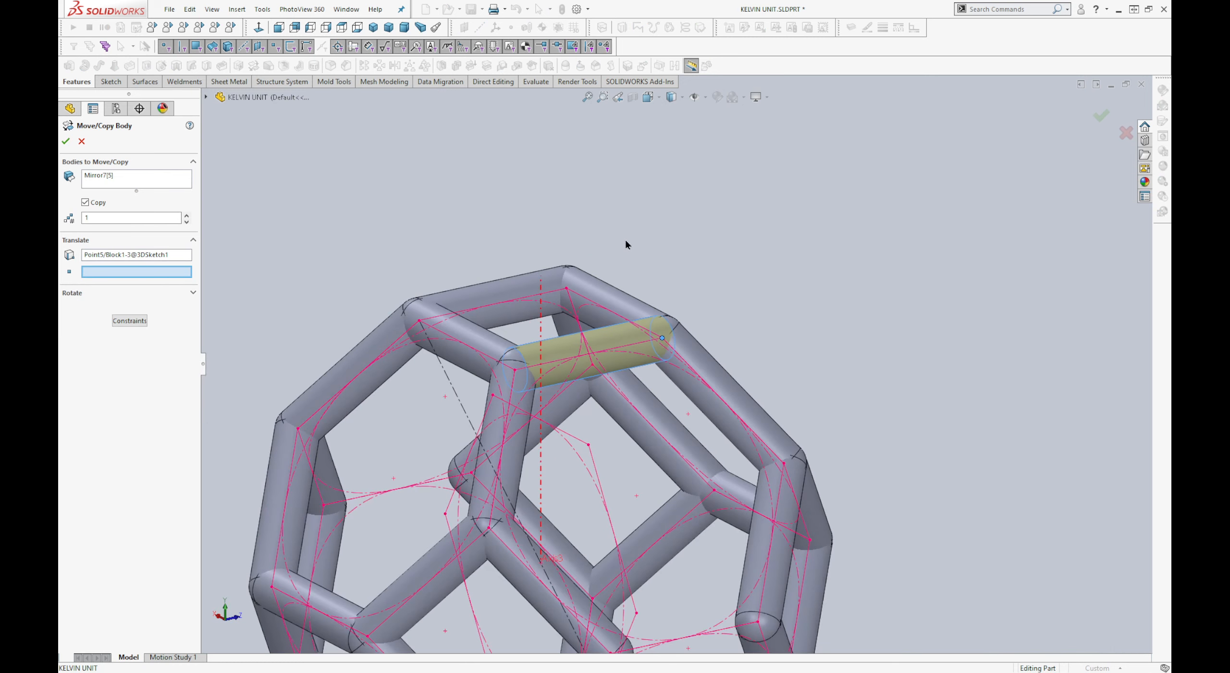
{"action": "scroll", "coordinate": [737, 512], "scroll_direction": "down", "scroll_amount": 6}
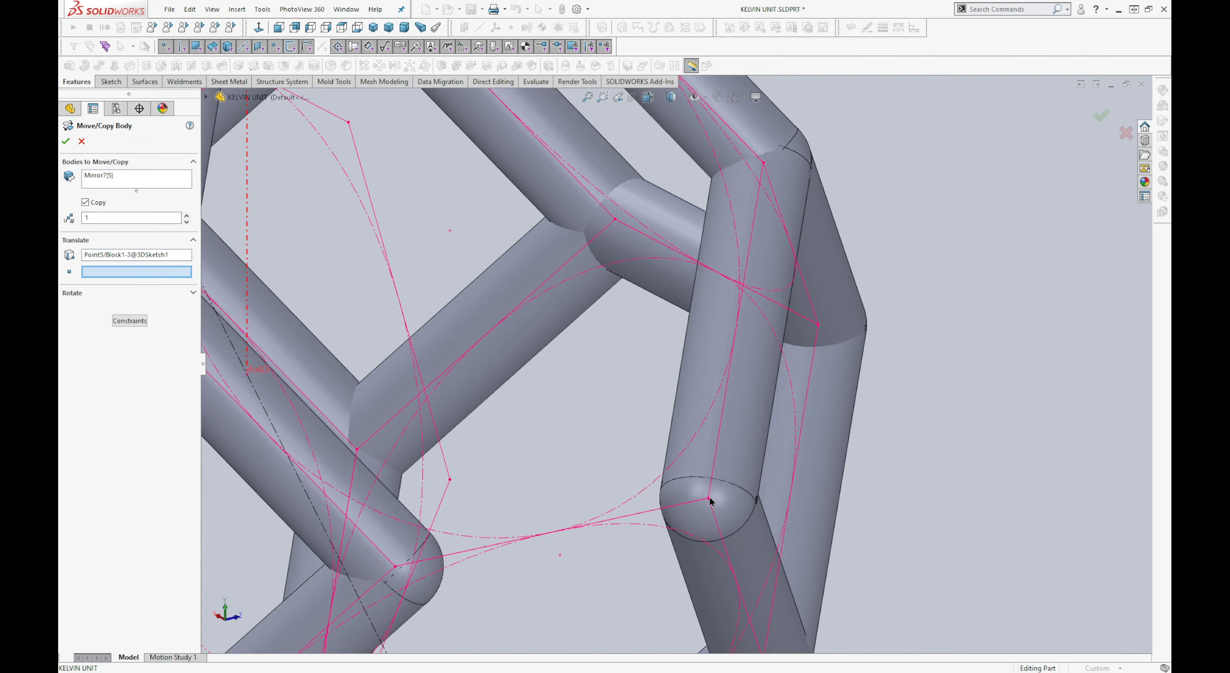
{"action": "left_click", "coordinate": [709, 498]}
{"action": "right_click", "coordinate": [709, 499]}
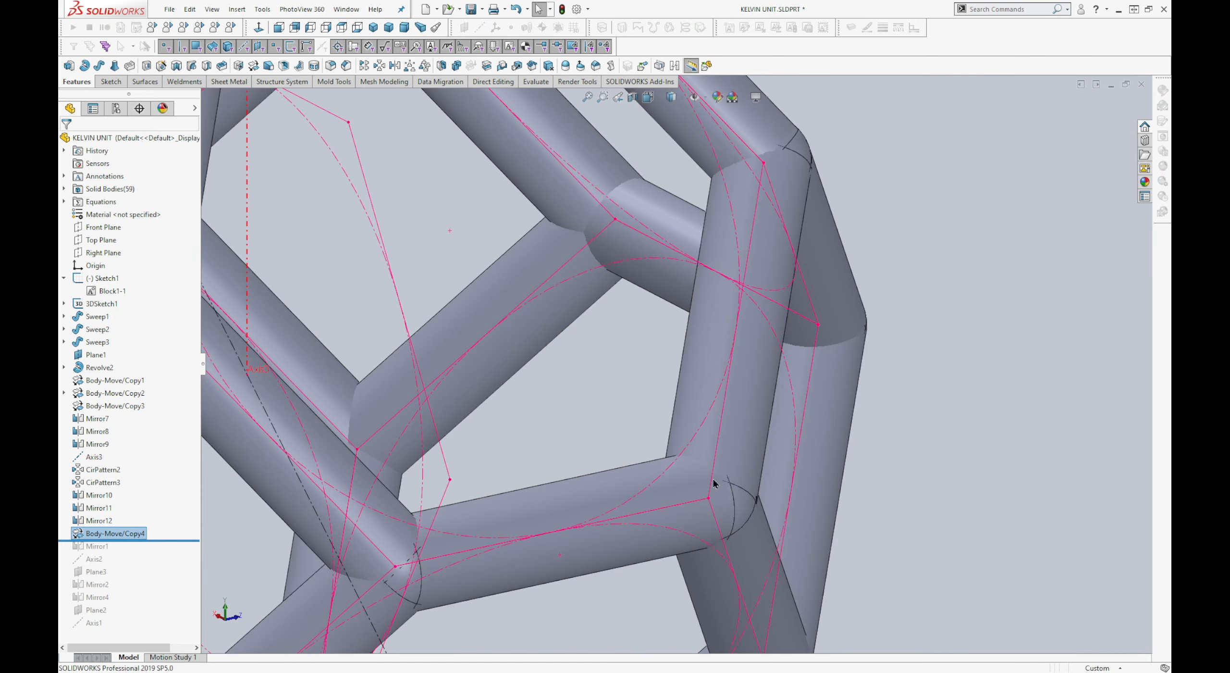
Step: Copy upper-square cylinder Sweep1 once, translating it from Point1@3DSketch1 to the sketch point at the remaining open middle joint
{"action": "scroll", "coordinate": [730, 444], "scroll_direction": "up", "scroll_amount": 10}
{"action": "middle_click_drag", "start_coordinate": [765, 407], "coordinate": [945, 428]}
{"action": "scroll", "coordinate": [579, 302], "scroll_direction": "down", "scroll_amount": 8}
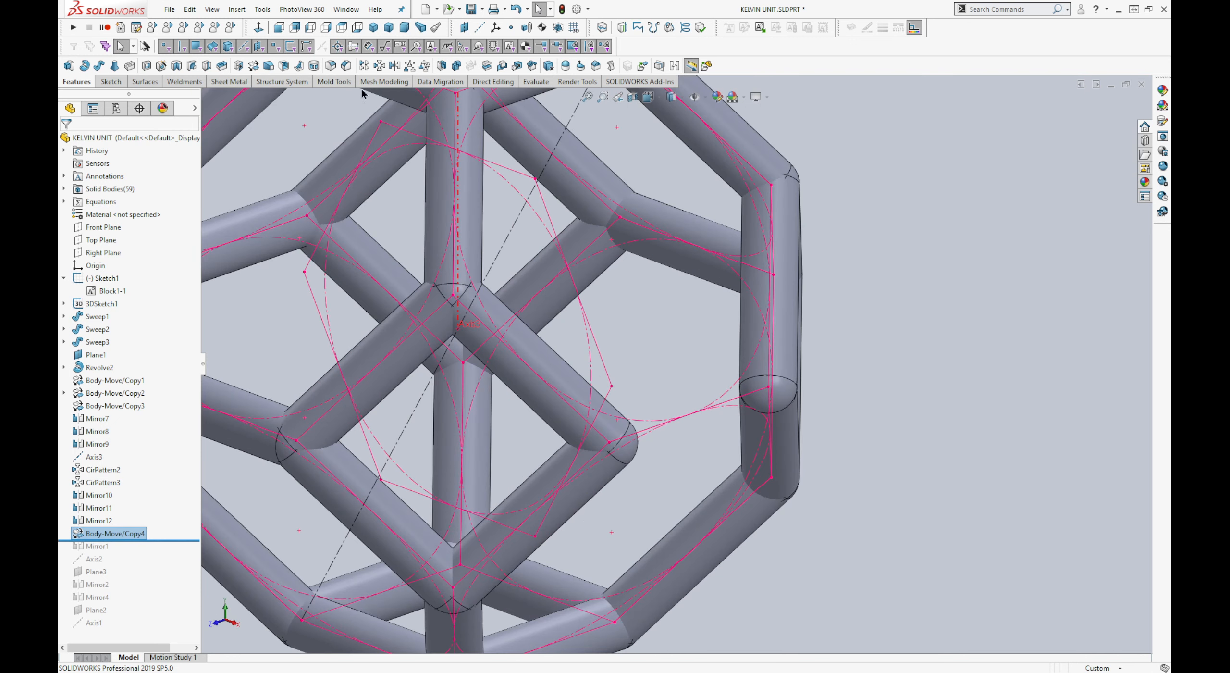
{"action": "scroll", "coordinate": [645, 277], "scroll_direction": "up", "scroll_amount": 3}
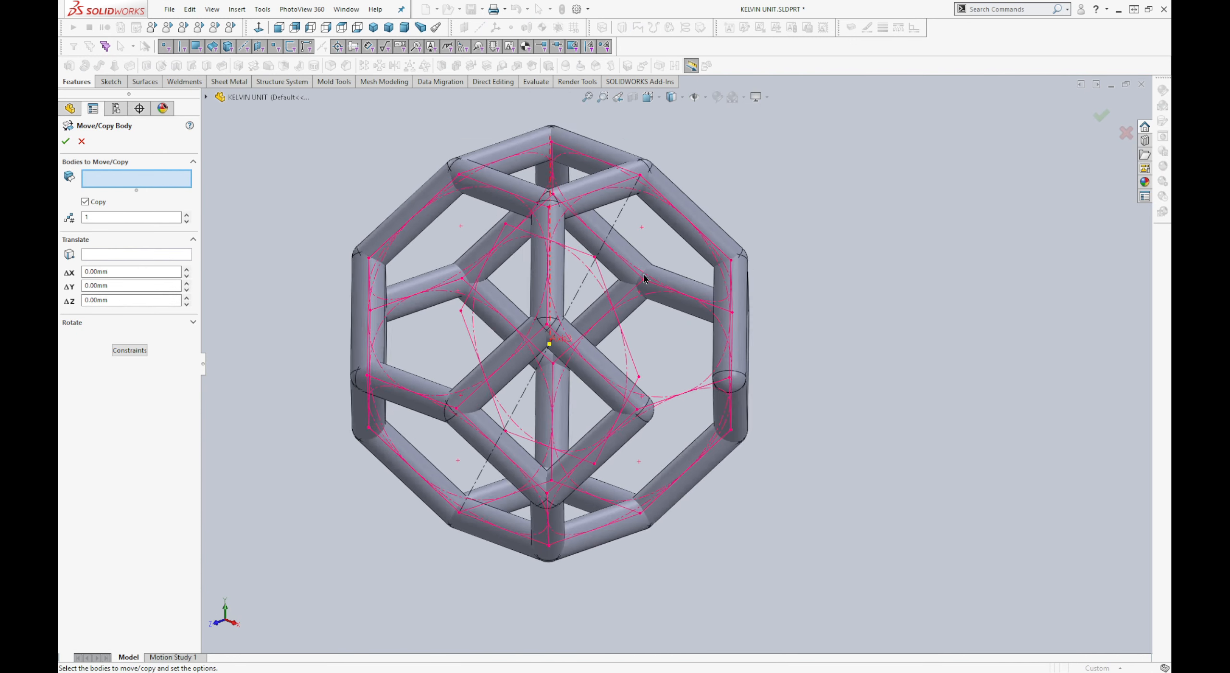
{"action": "scroll", "coordinate": [617, 272], "scroll_direction": "down", "scroll_amount": 2}
{"action": "left_click", "coordinate": [587, 156]}
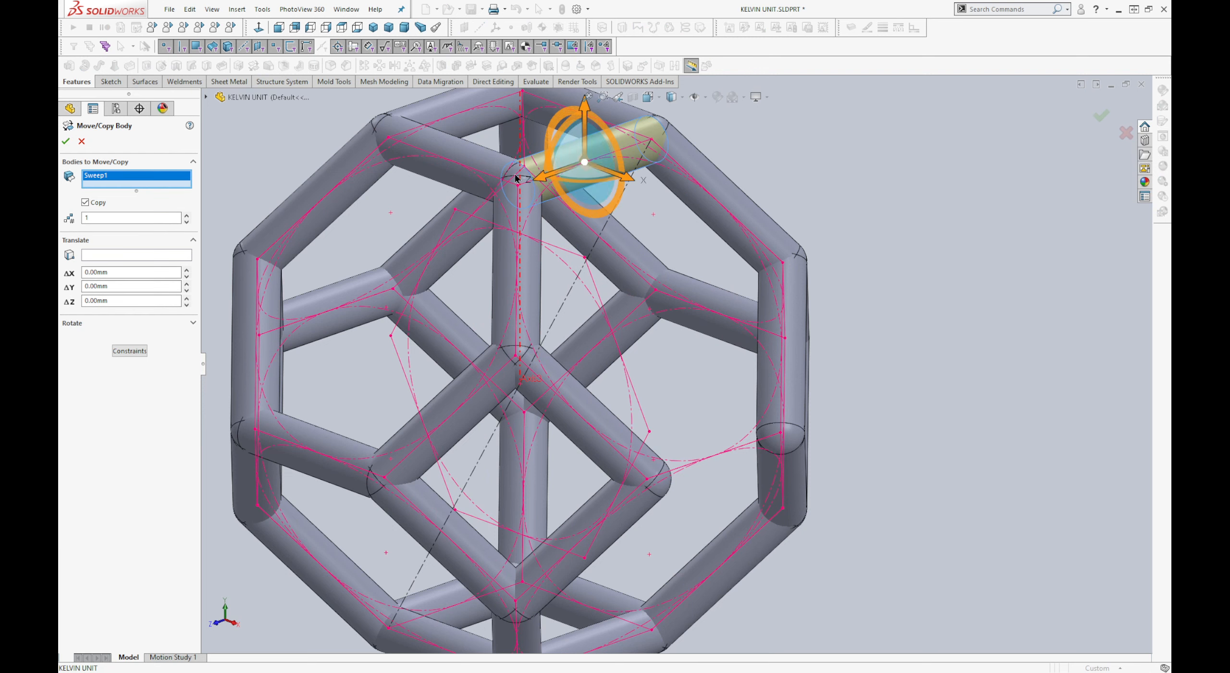
{"action": "left_click", "coordinate": [162, 256]}
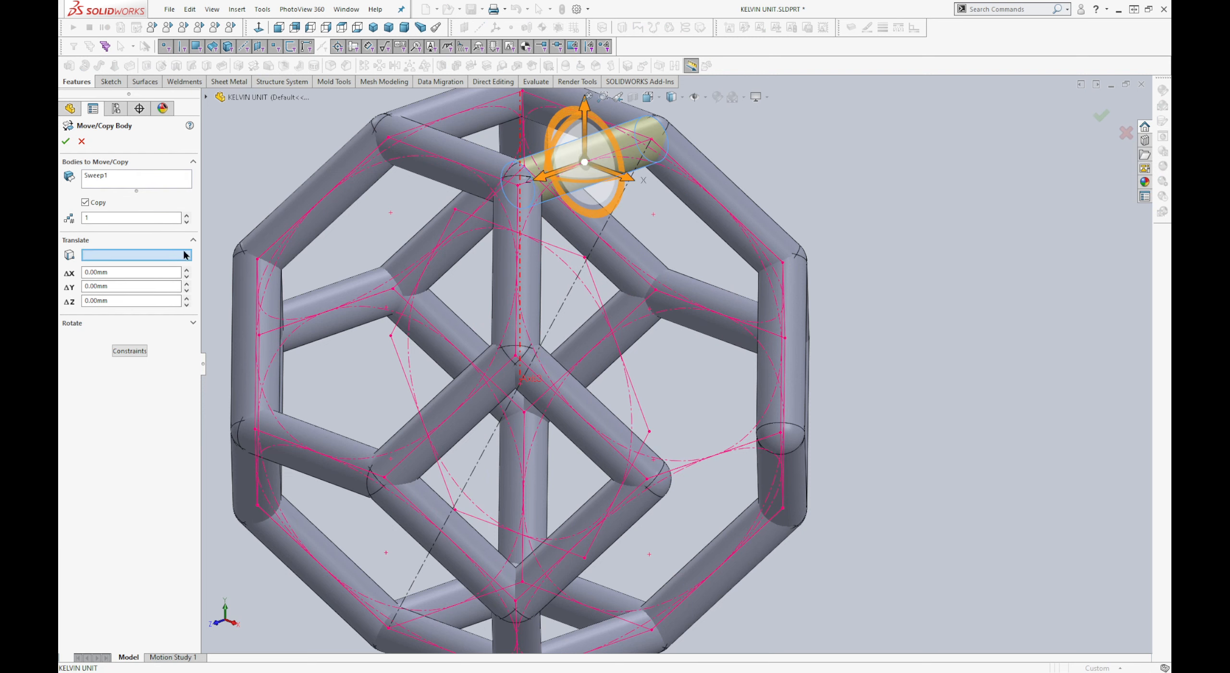
{"action": "scroll", "coordinate": [630, 154], "scroll_direction": "down", "scroll_amount": 3}
{"action": "left_click", "coordinate": [687, 183]}
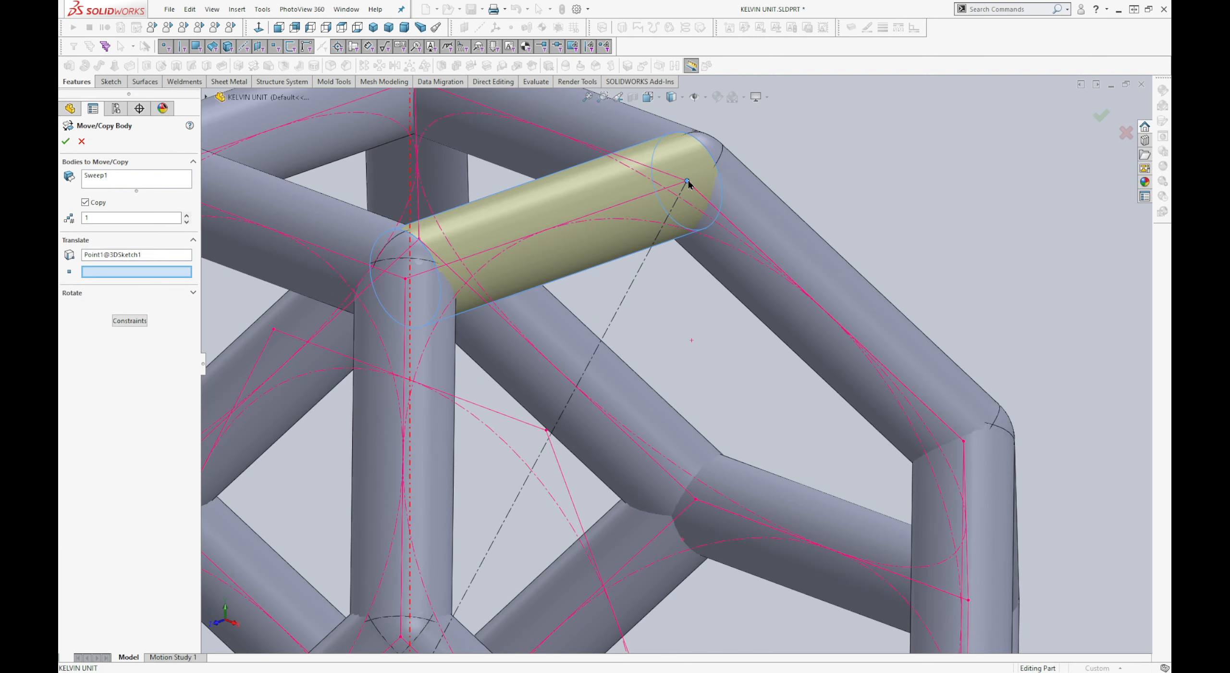
{"action": "scroll", "coordinate": [687, 184], "scroll_direction": "up", "scroll_amount": 5}
{"action": "scroll", "coordinate": [789, 526], "scroll_direction": "down", "scroll_amount": 5}
{"action": "left_click", "coordinate": [742, 537]}
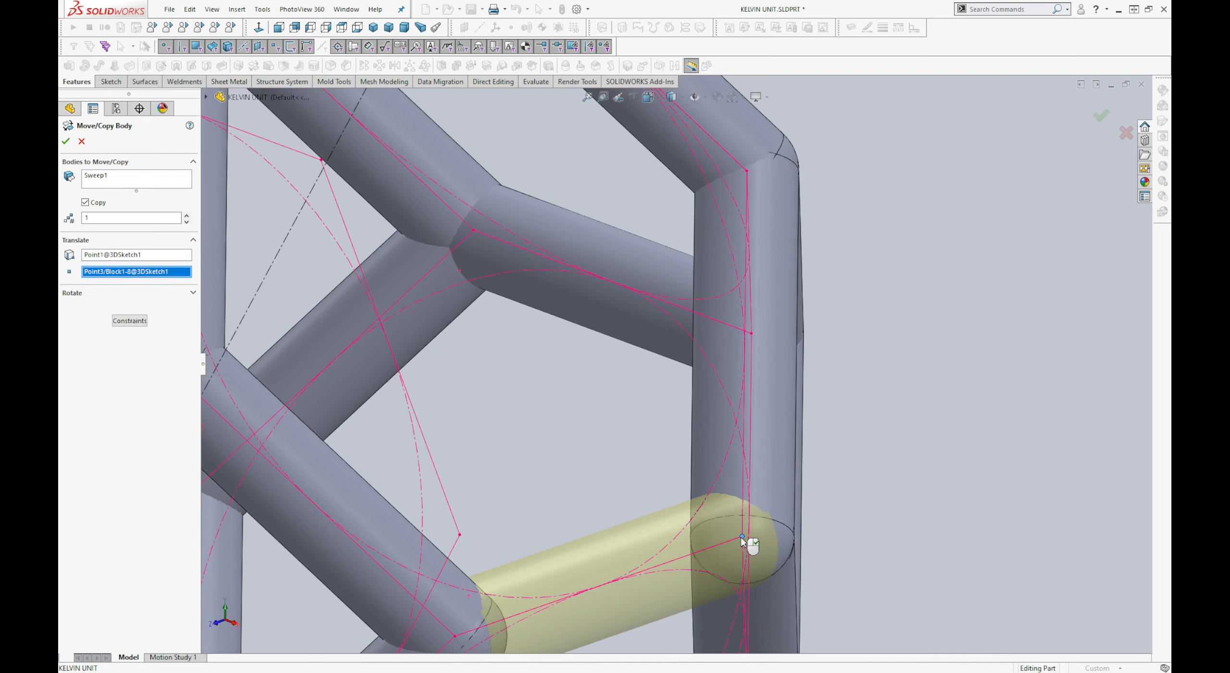
{"action": "right_click", "coordinate": [744, 542]}
Step: Combine all solid bodies from Sweep1 through Body-Move/Copy5 into one body with the Add operation
{"action": "scroll", "coordinate": [672, 408], "scroll_direction": "up", "scroll_amount": 8}
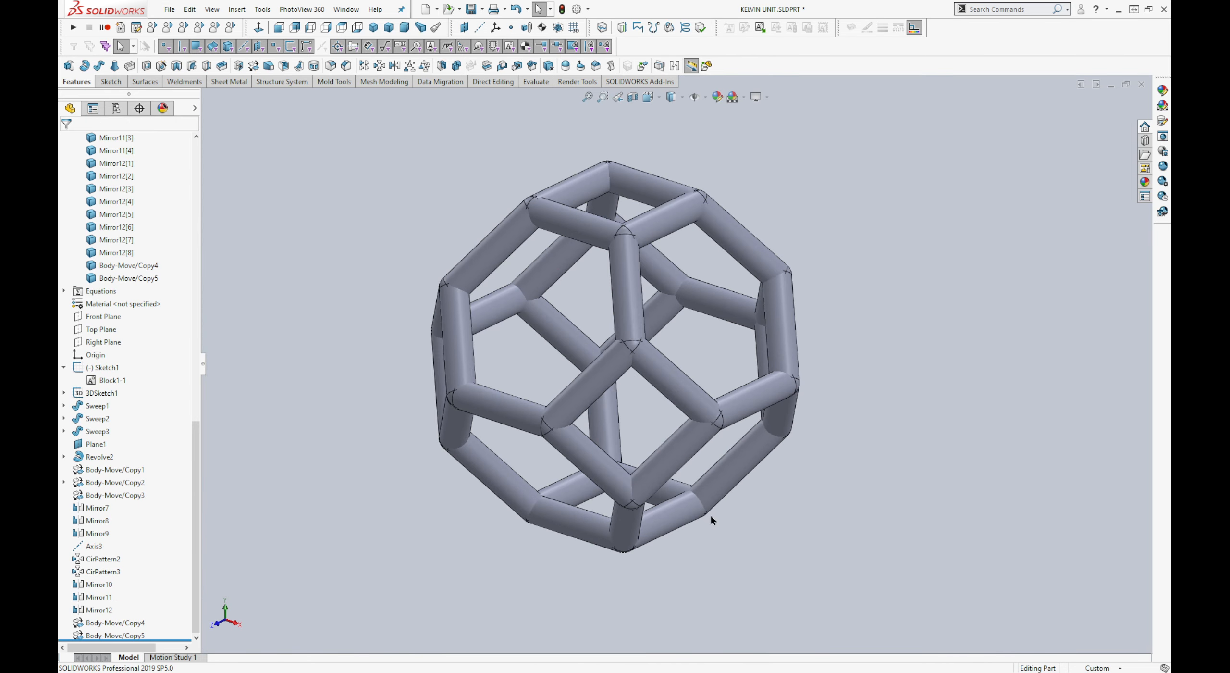
{"action": "left_click", "coordinate": [457, 67]}
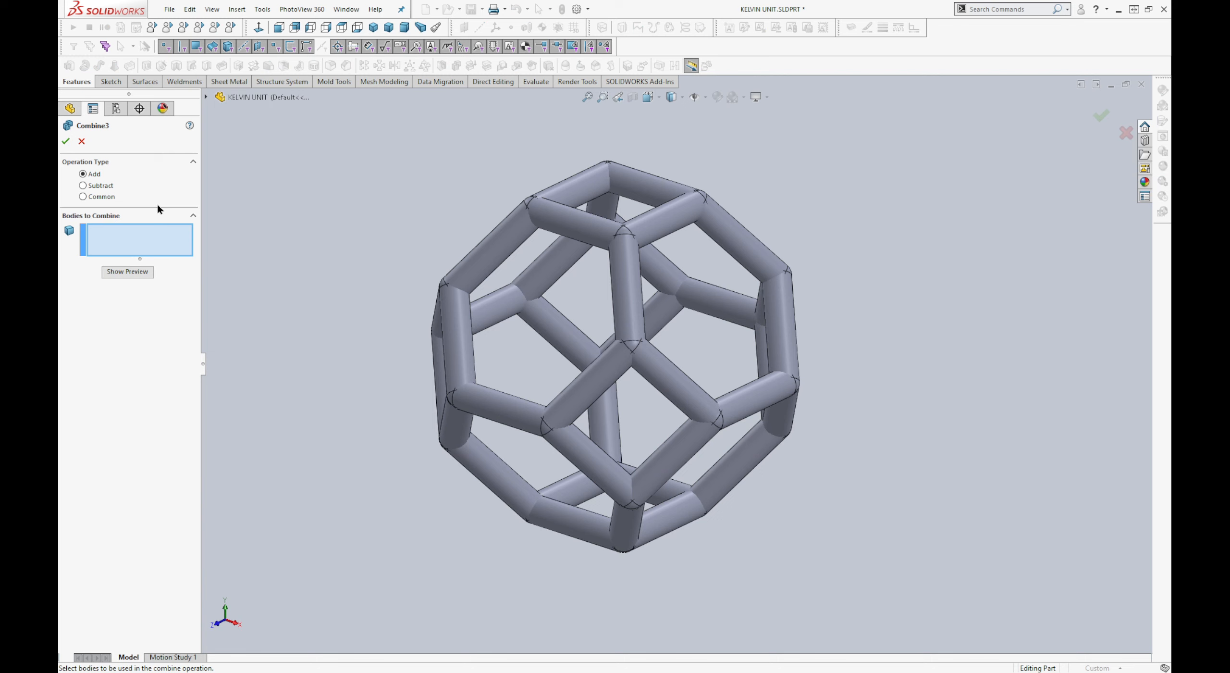
{"action": "left_click", "coordinate": [222, 98]}
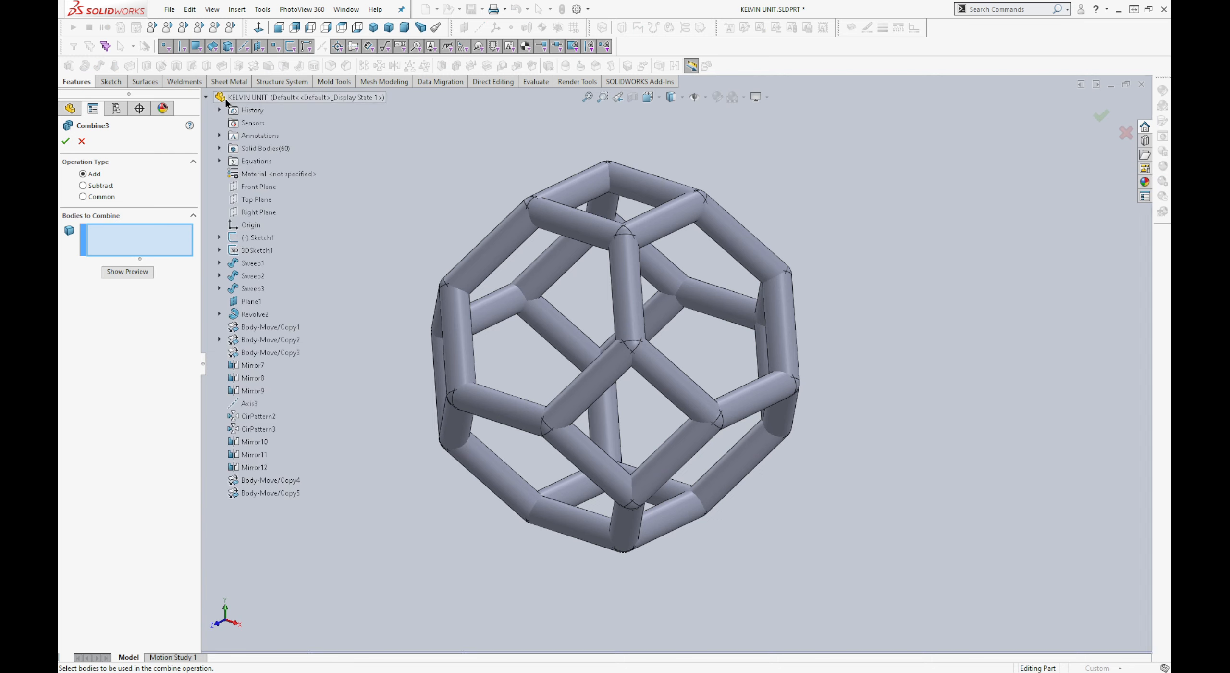
{"action": "left_click", "coordinate": [220, 148]}
{"action": "left_click", "coordinate": [269, 110]}
{"action": "scroll", "coordinate": [300, 195], "scroll_direction": "down", "scroll_amount": 15}
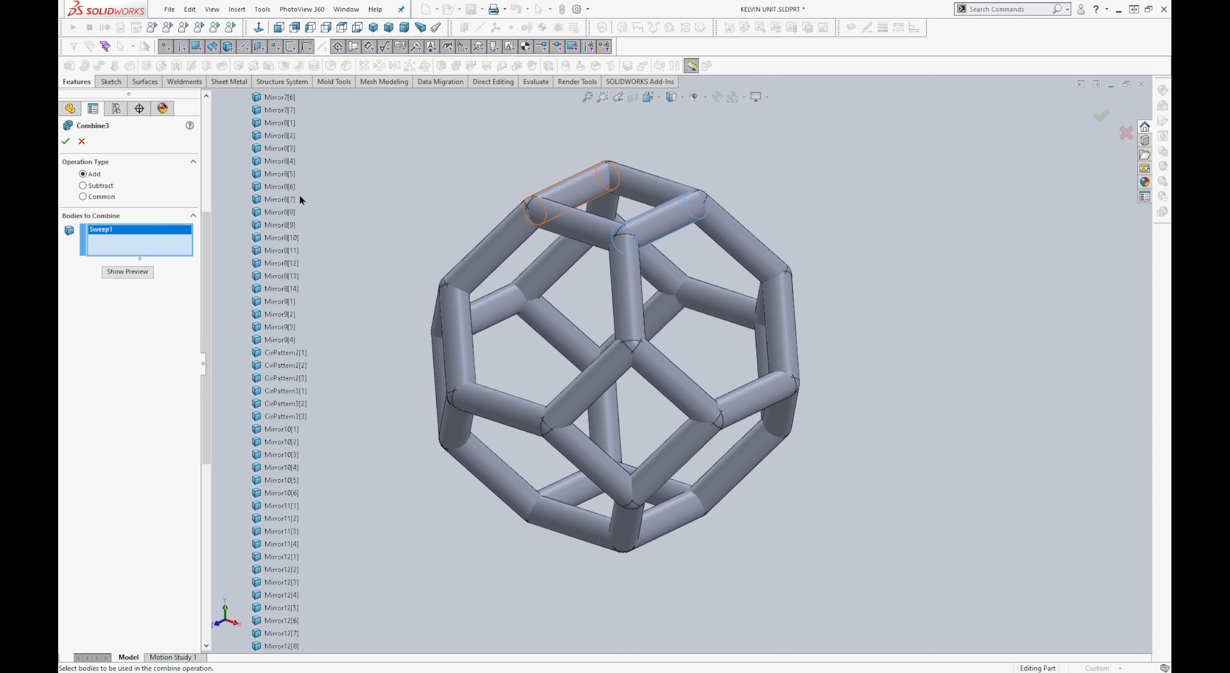
{"action": "left_click", "coordinate": [272, 329], "text": "shift"}
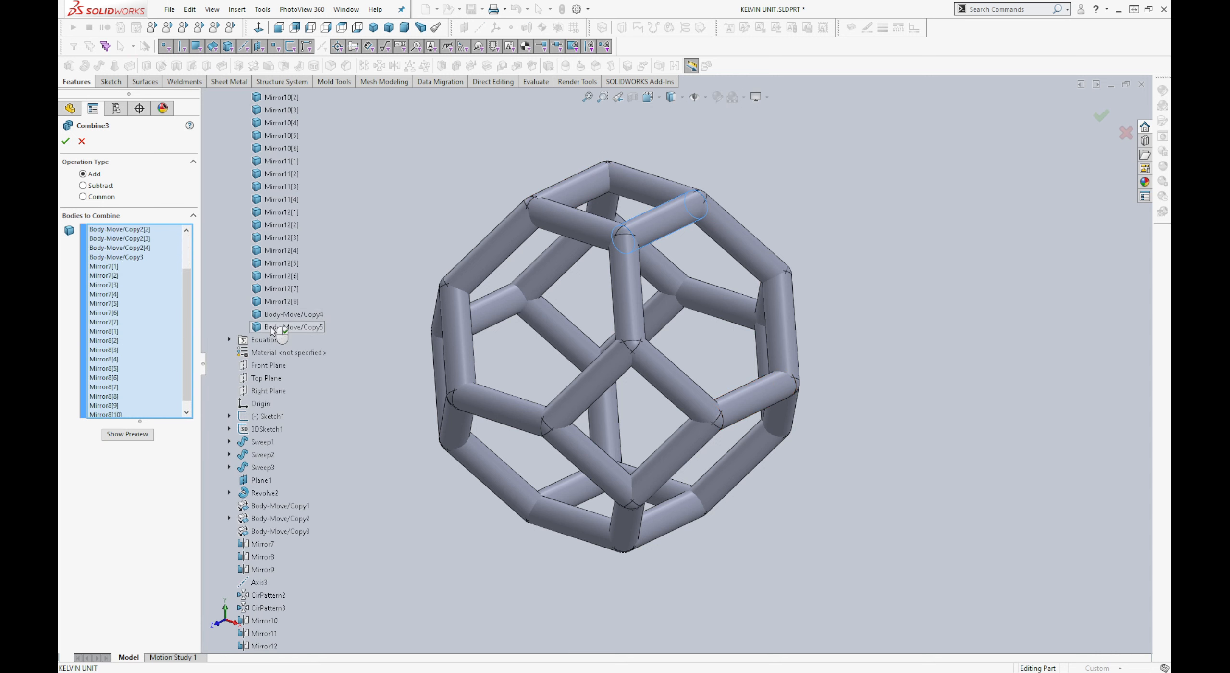
{"action": "left_click", "coordinate": [66, 141]}
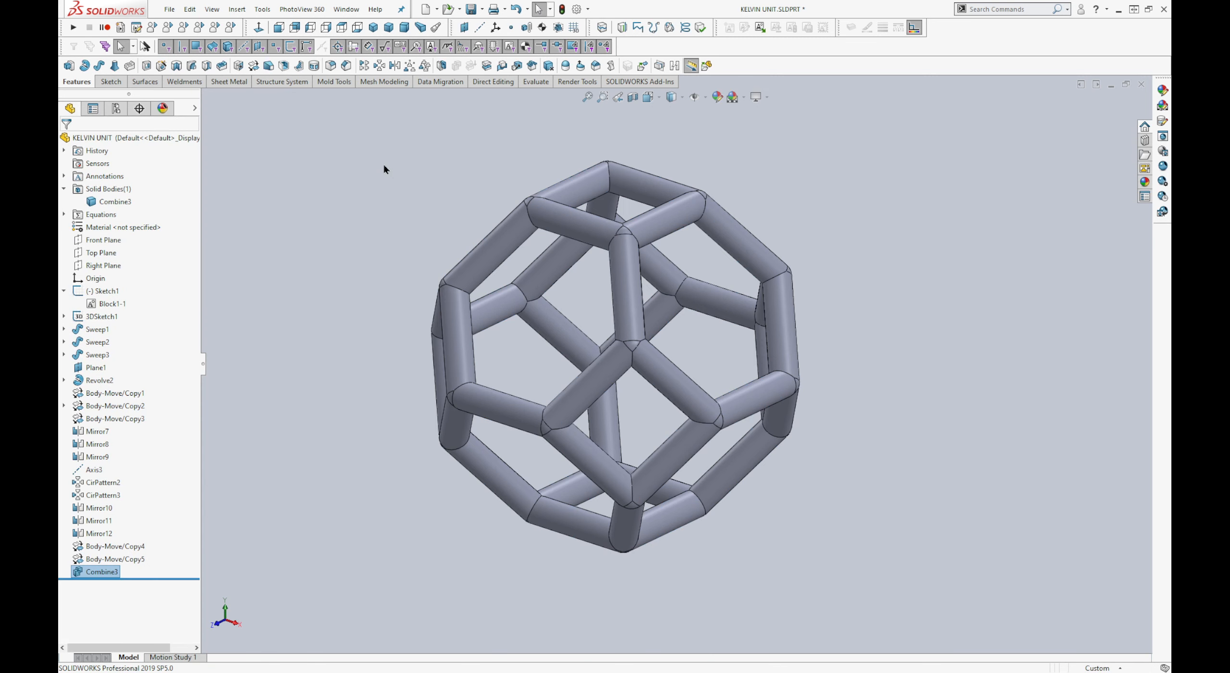
Step: Examine the combined body and its strut joints shaded without edges, and fit the whole cell back in view
{"action": "left_click", "coordinate": [116, 202]}
{"action": "left_click", "coordinate": [388, 224]}
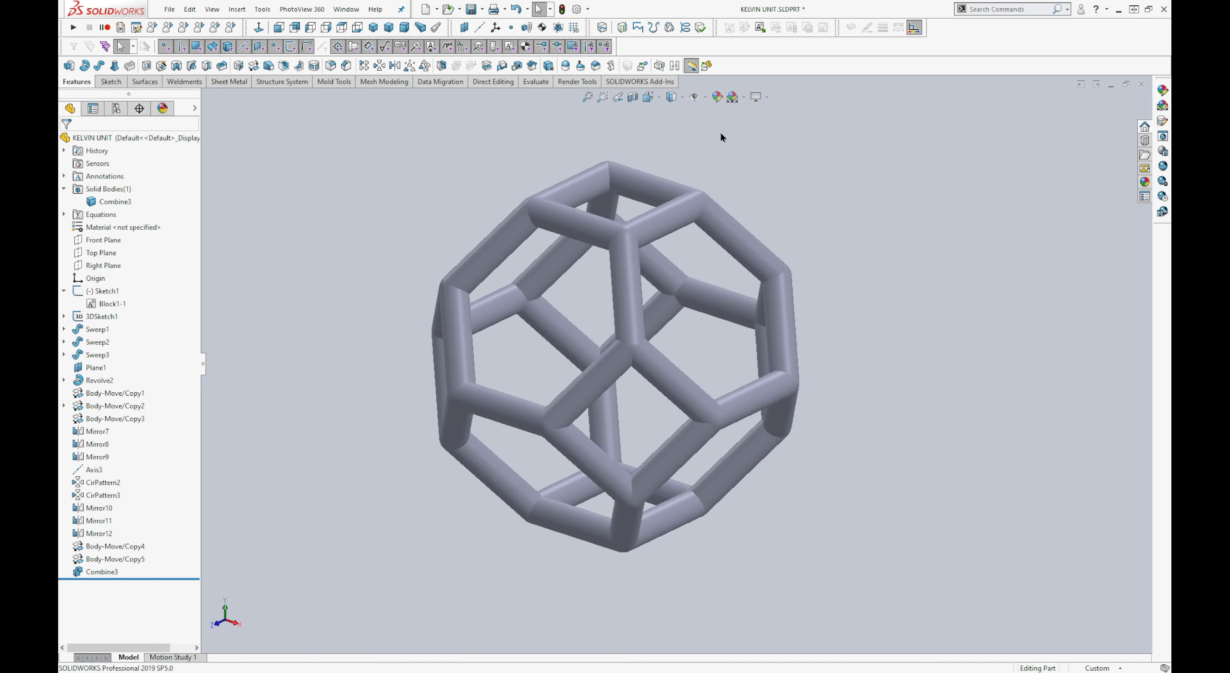
{"action": "scroll", "coordinate": [637, 246], "scroll_direction": "down", "scroll_amount": 3}
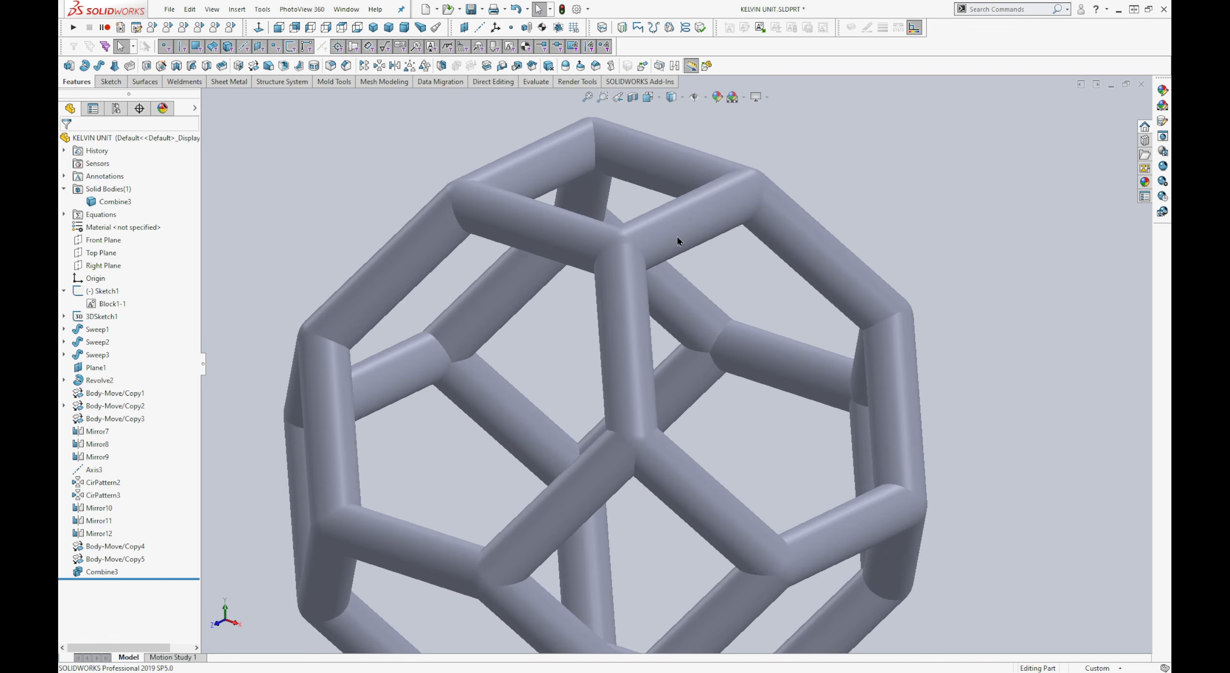
{"action": "middle_click_drag", "start_coordinate": [677, 236], "coordinate": [633, 251]}
{"action": "scroll", "coordinate": [876, 222], "scroll_direction": "down", "scroll_amount": 2}
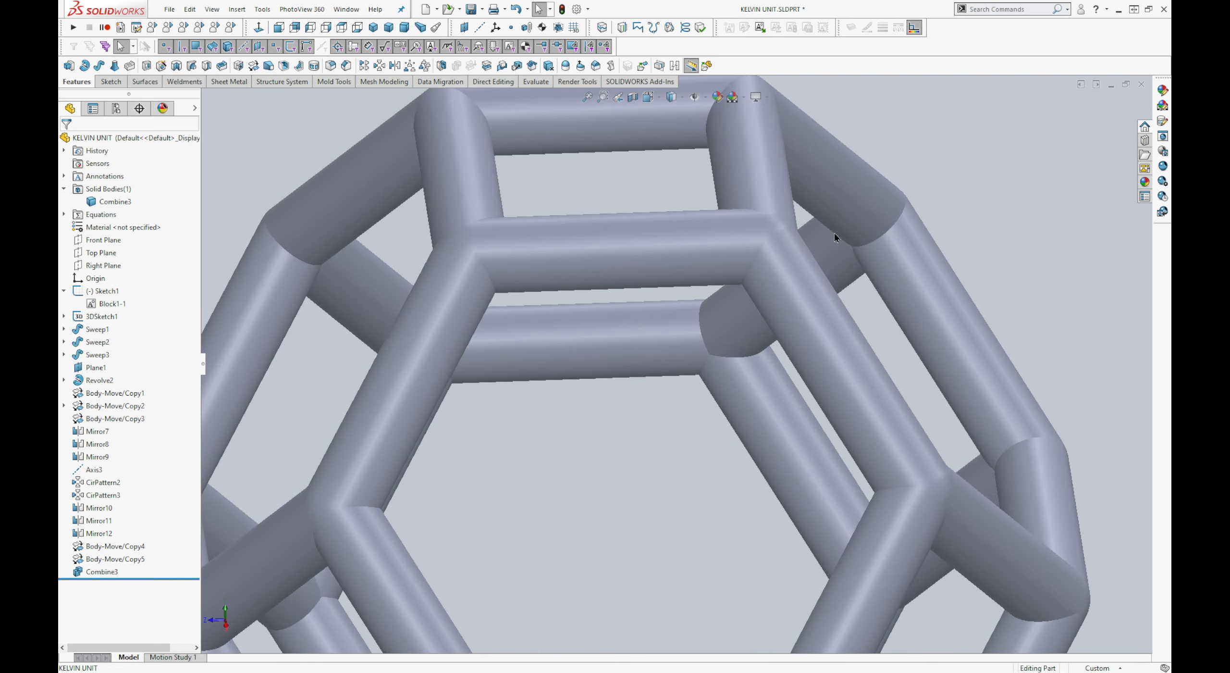
{"action": "key", "text": "f"}
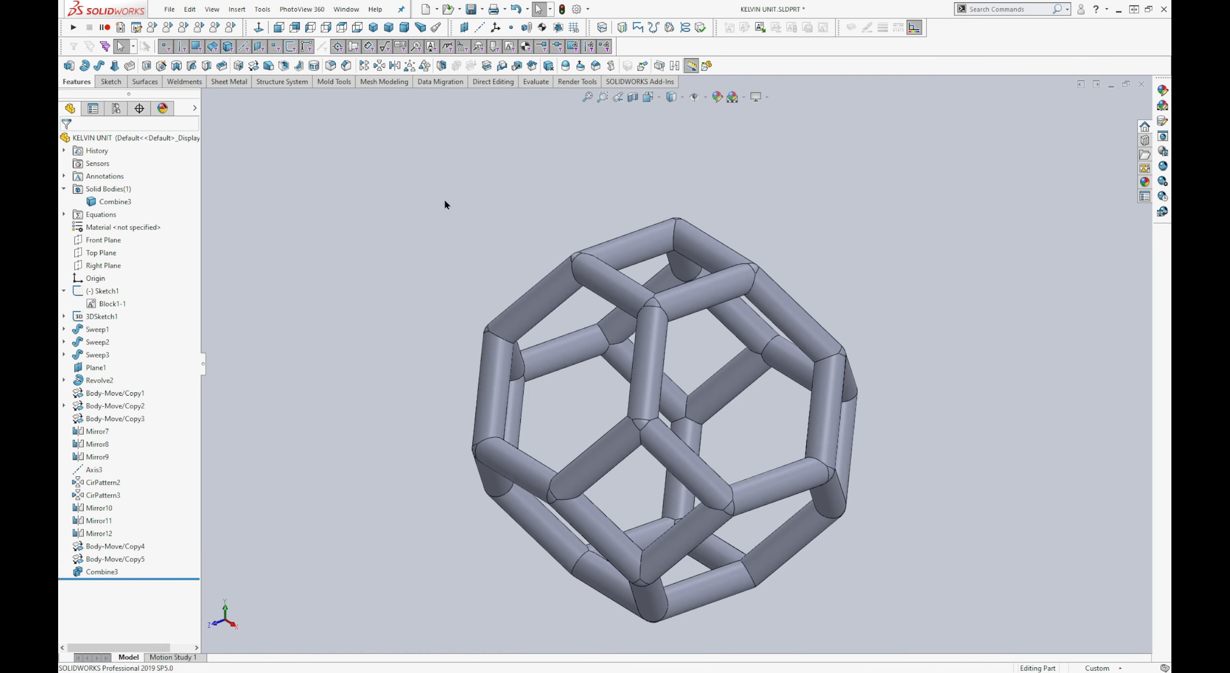
Step: Start a symmetric 5 mm constant-radius fillet and select the three strut intersection edges at one corner joint of the upper square
{"action": "left_click", "coordinate": [331, 68]}
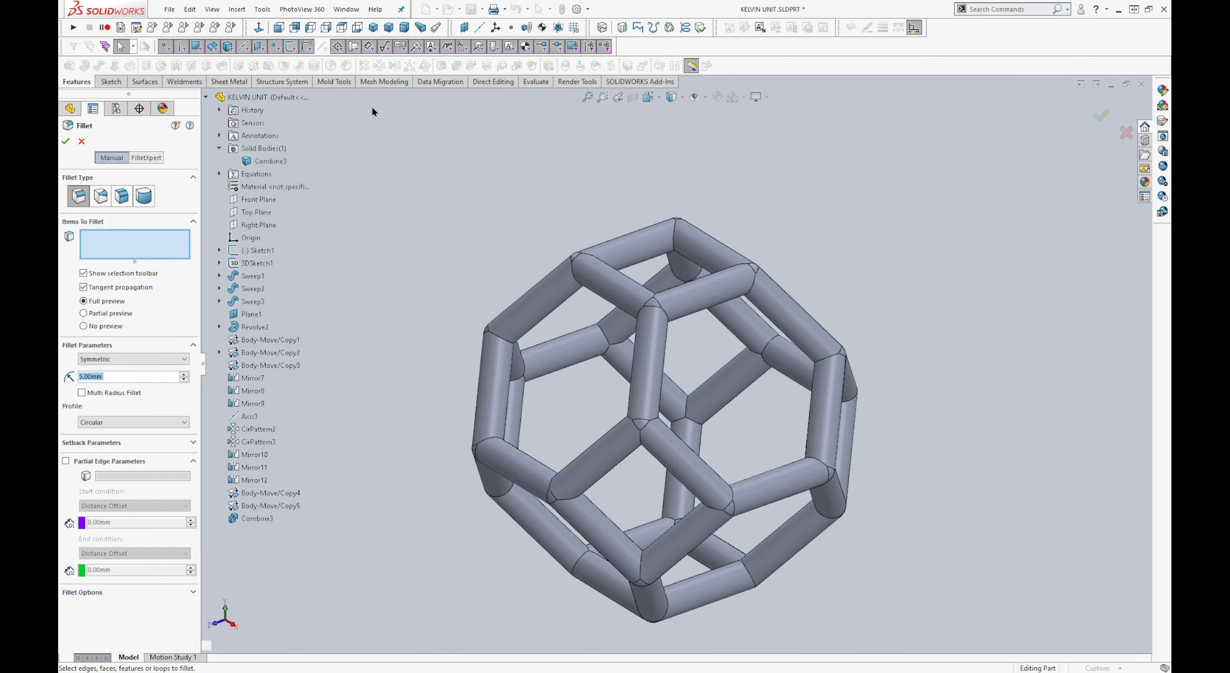
{"action": "scroll", "coordinate": [692, 288], "scroll_direction": "down", "scroll_amount": 3}
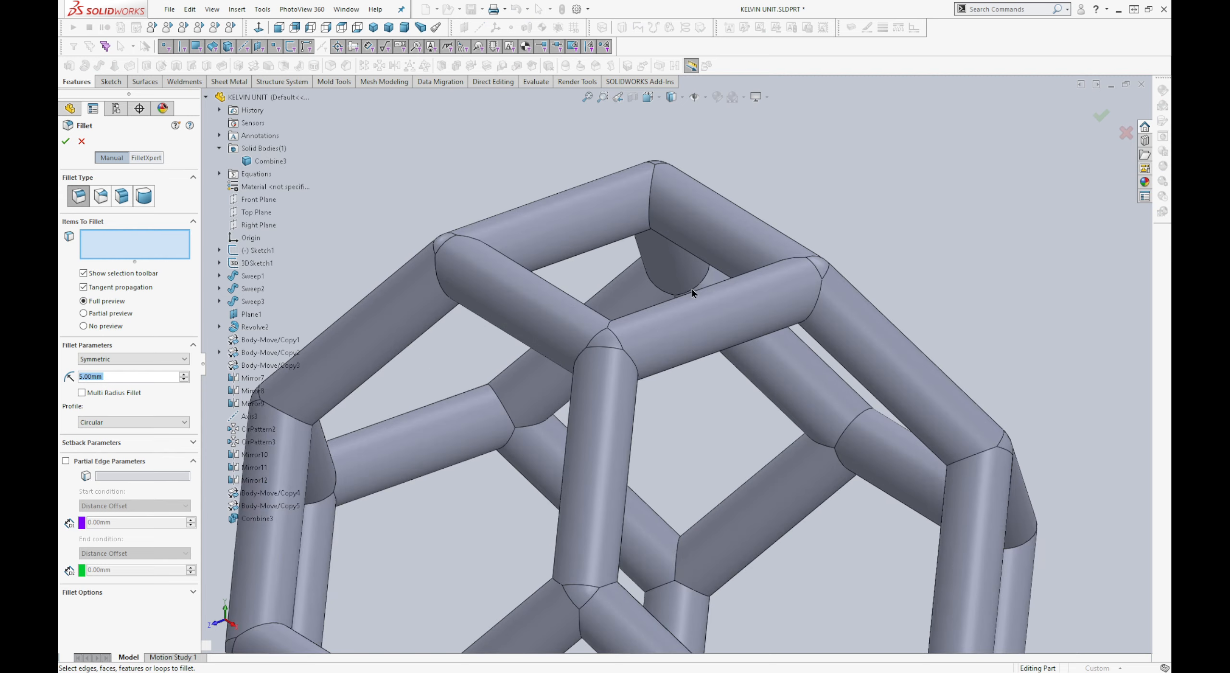
{"action": "left_click", "coordinate": [651, 198]}
{"action": "middle_click_drag", "start_coordinate": [712, 256], "coordinate": [910, 277]}
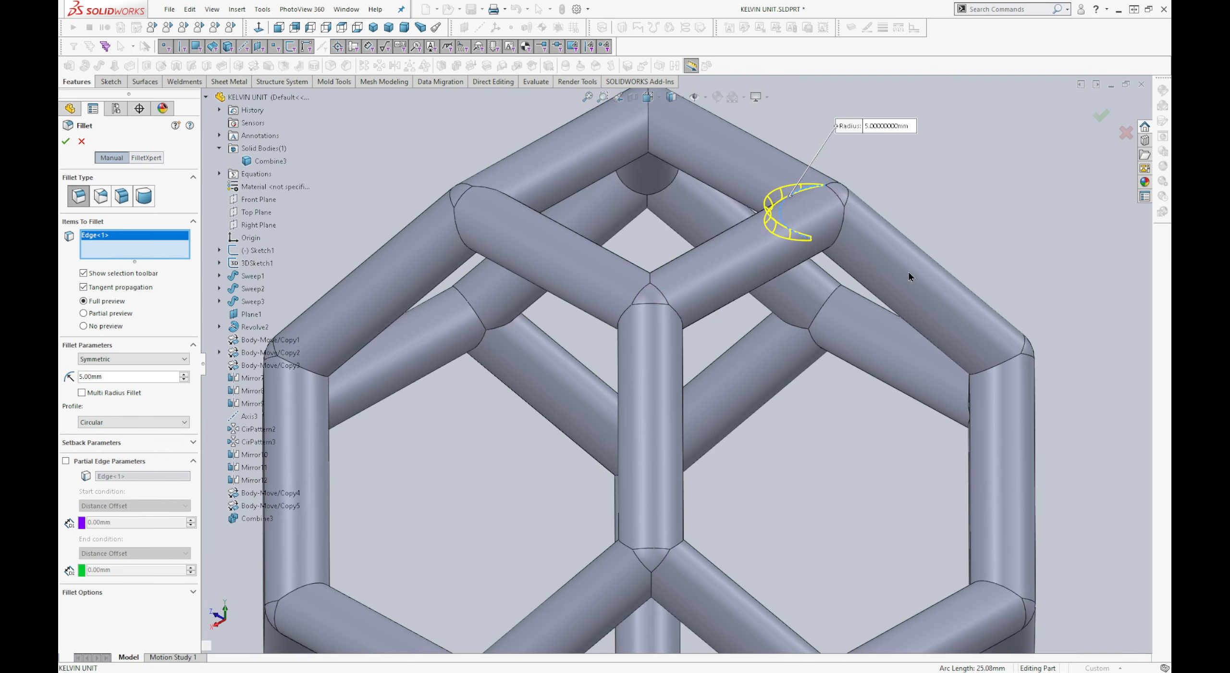
{"action": "left_click", "coordinate": [849, 223]}
{"action": "middle_click_drag", "start_coordinate": [849, 223], "coordinate": [953, 233]}
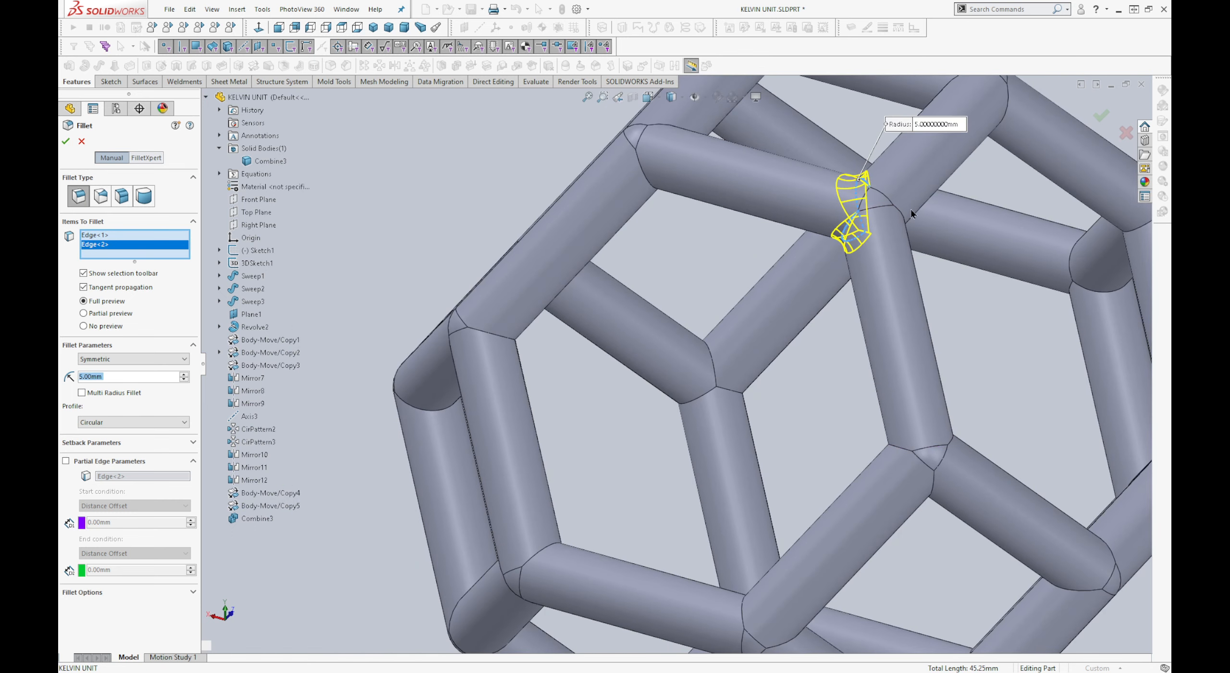
{"action": "left_click", "coordinate": [899, 214]}
Step: Add the three strut intersection edges at the second, adjacent upper-square corner joint to the 5 mm fillet
{"action": "key", "text": "f"}
{"action": "scroll", "coordinate": [870, 202], "scroll_direction": "down", "scroll_amount": 5}
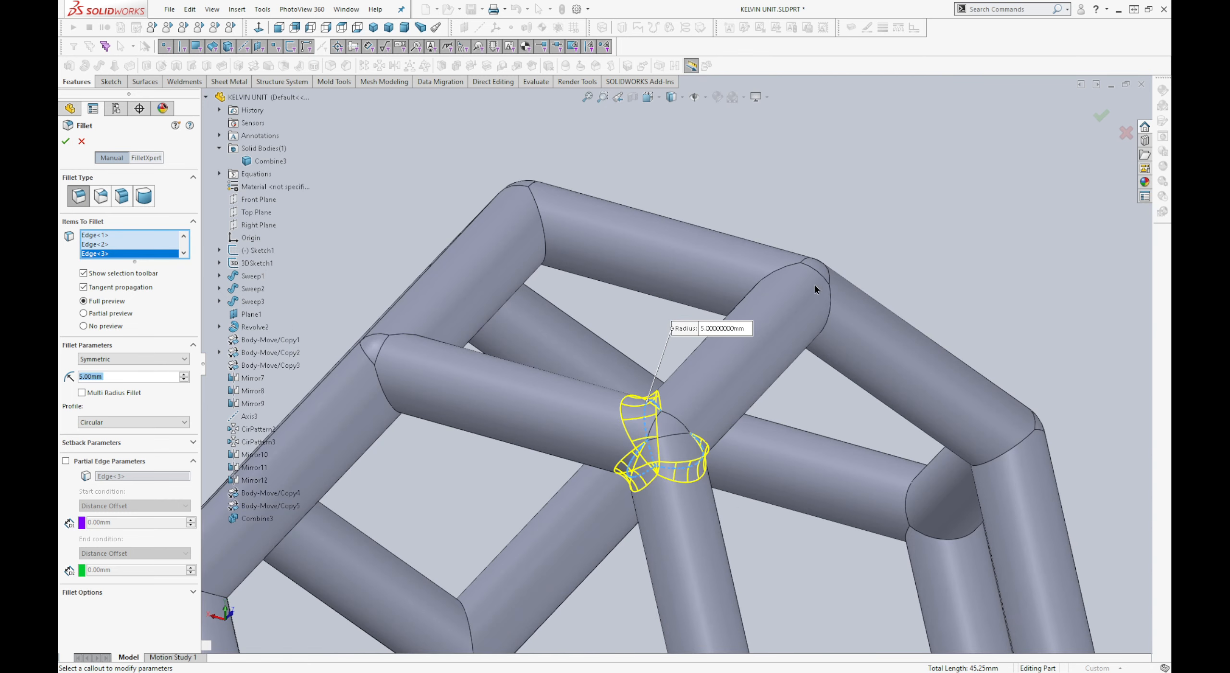
{"action": "left_click", "coordinate": [831, 308]}
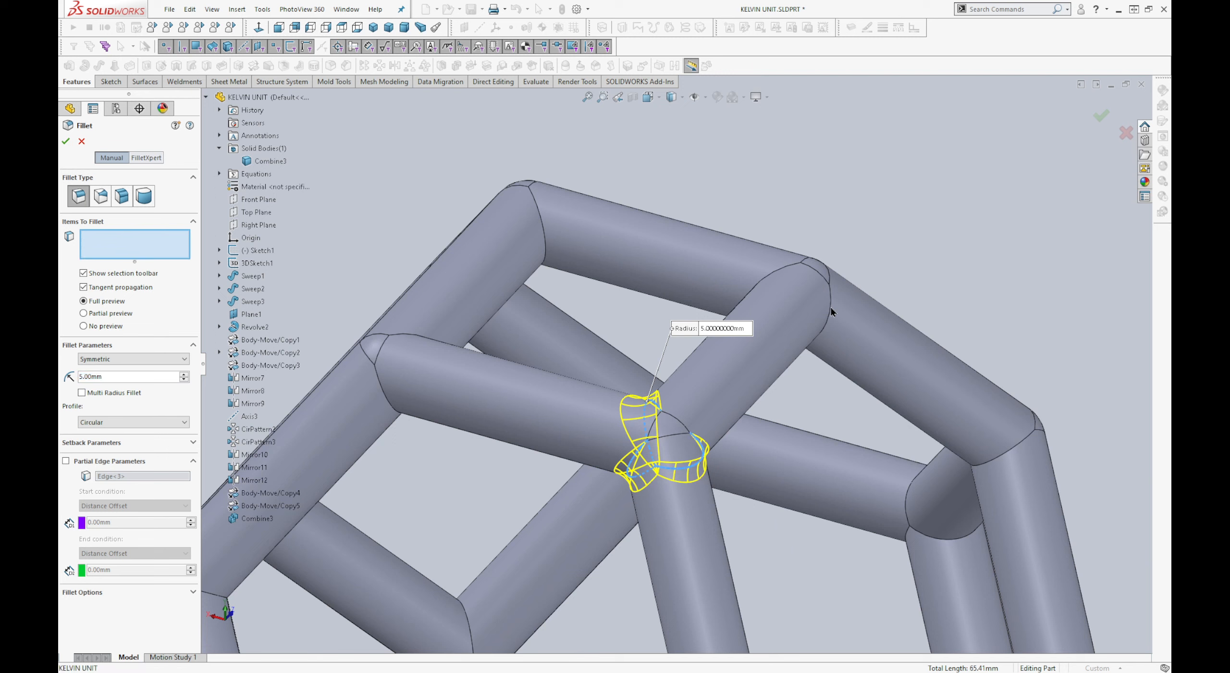
{"action": "left_click", "coordinate": [789, 272]}
{"action": "middle_click_drag", "start_coordinate": [788, 272], "coordinate": [814, 335]}
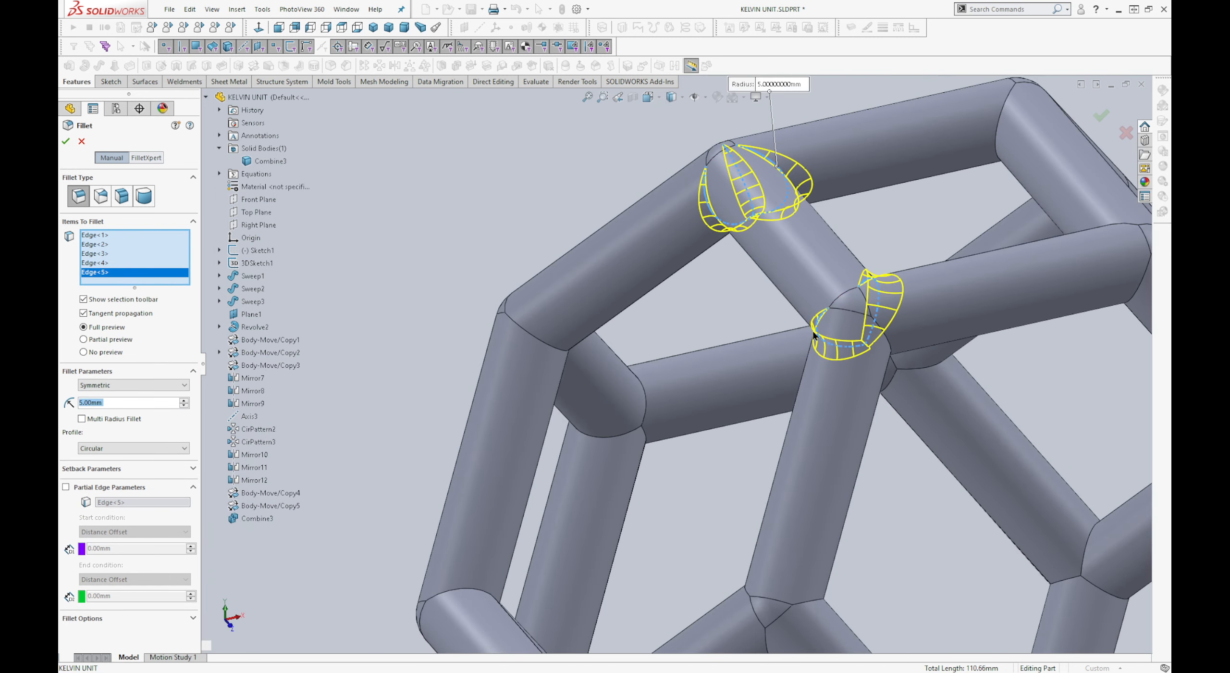
{"action": "left_click", "coordinate": [889, 345]}
Step: Include the three strut intersection edges at the third upper-square corner joint in the 5 mm fillet
{"action": "key", "text": "f"}
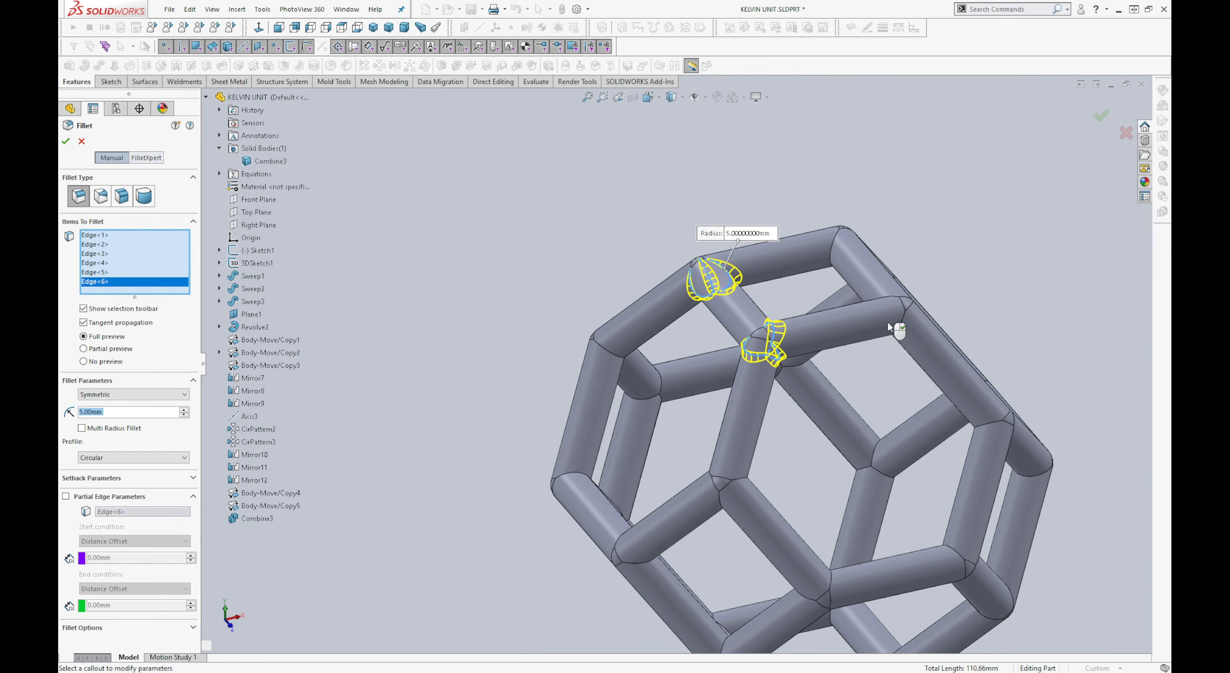
{"action": "scroll", "coordinate": [887, 327], "scroll_direction": "down", "scroll_amount": 5}
{"action": "left_click", "coordinate": [861, 340]}
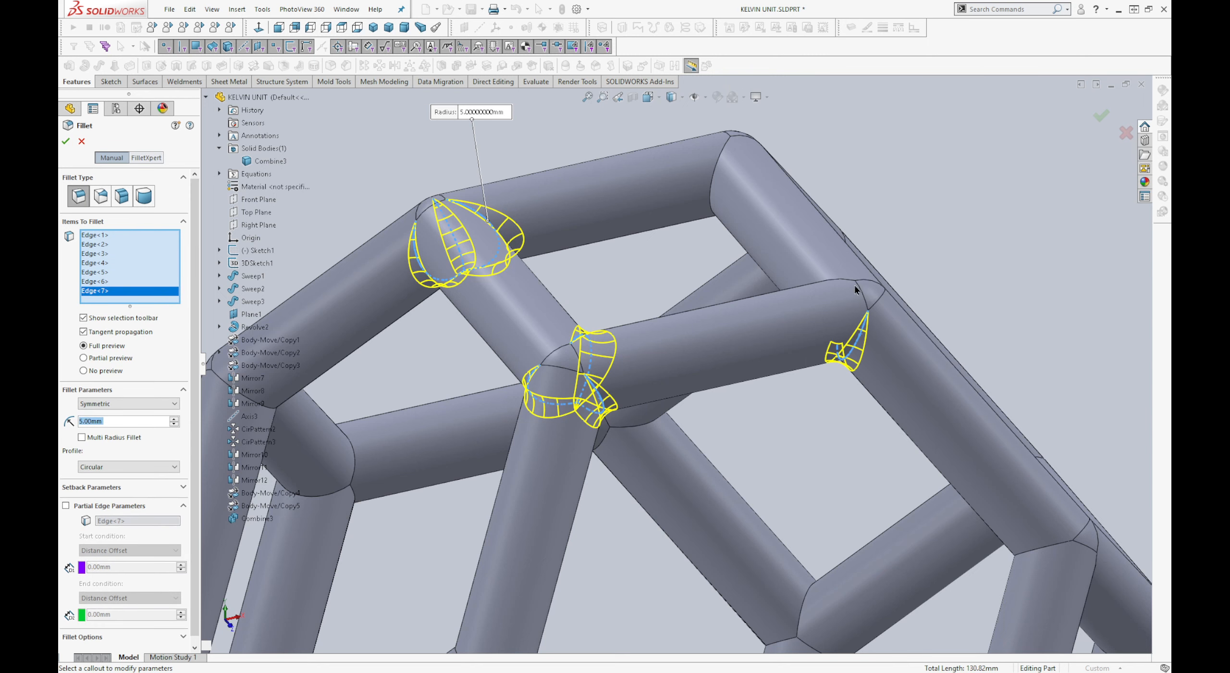
{"action": "left_click", "coordinate": [849, 285]}
{"action": "key", "text": "f"}
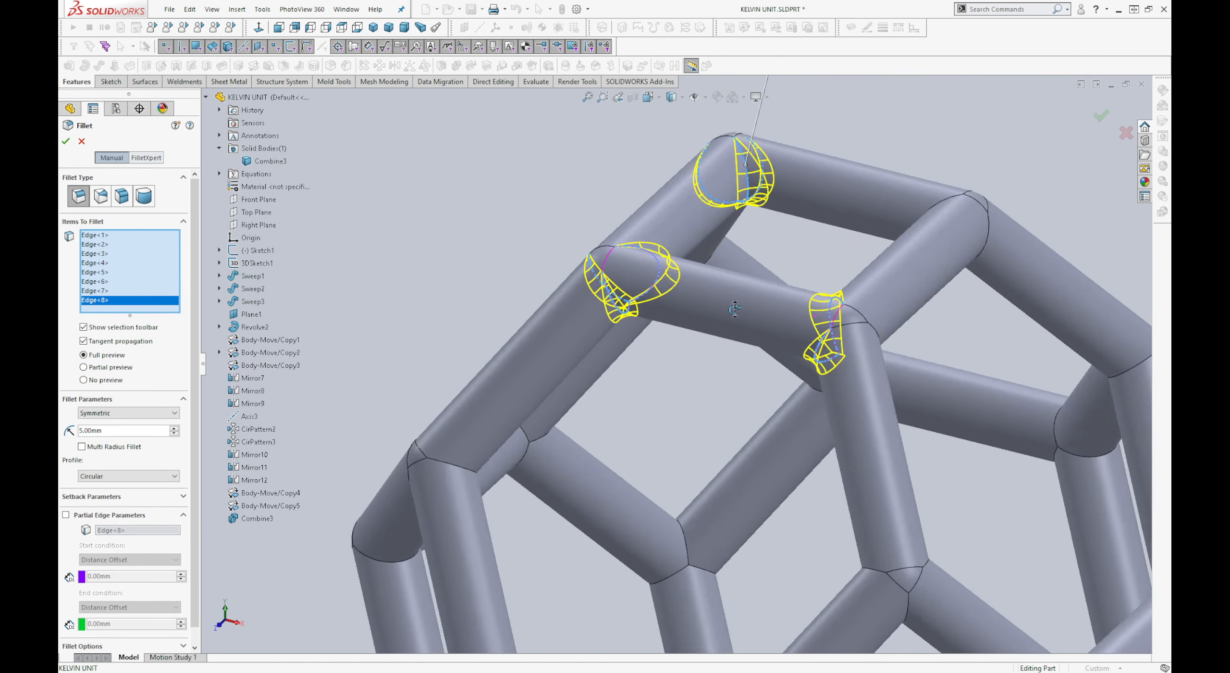
{"action": "scroll", "coordinate": [864, 364], "scroll_direction": "down", "scroll_amount": 5}
{"action": "left_click", "coordinate": [910, 369]}
Step: Select the three strut intersection edges at the last upper-square corner joint and create the 5 mm fillet on all twelve edges
{"action": "key", "text": "f"}
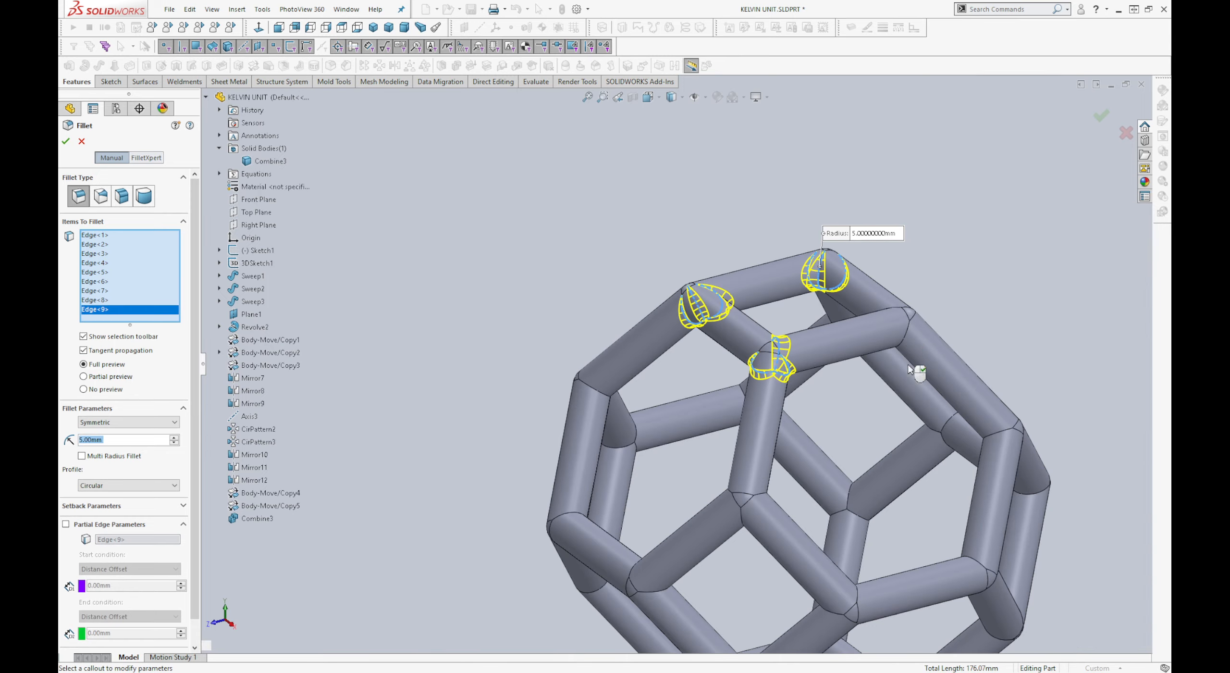
{"action": "scroll", "coordinate": [903, 347], "scroll_direction": "down", "scroll_amount": 5}
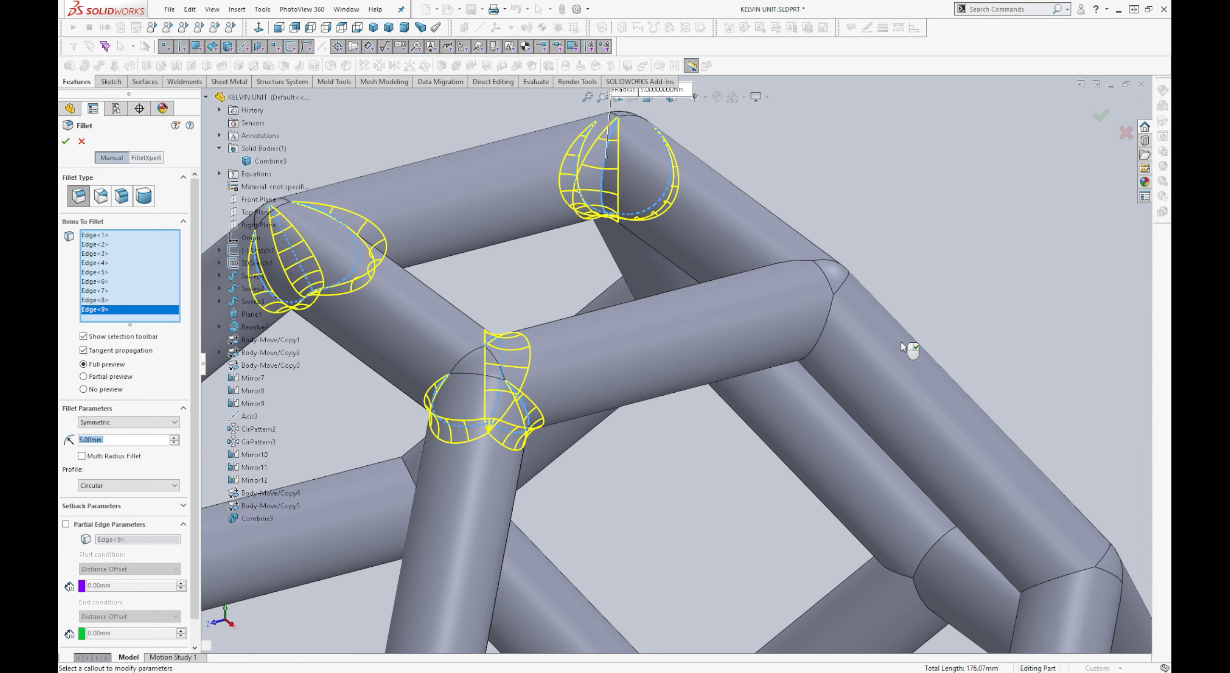
{"action": "left_click", "coordinate": [833, 316]}
{"action": "key", "text": "f"}
{"action": "scroll", "coordinate": [846, 363], "scroll_direction": "down", "scroll_amount": 5}
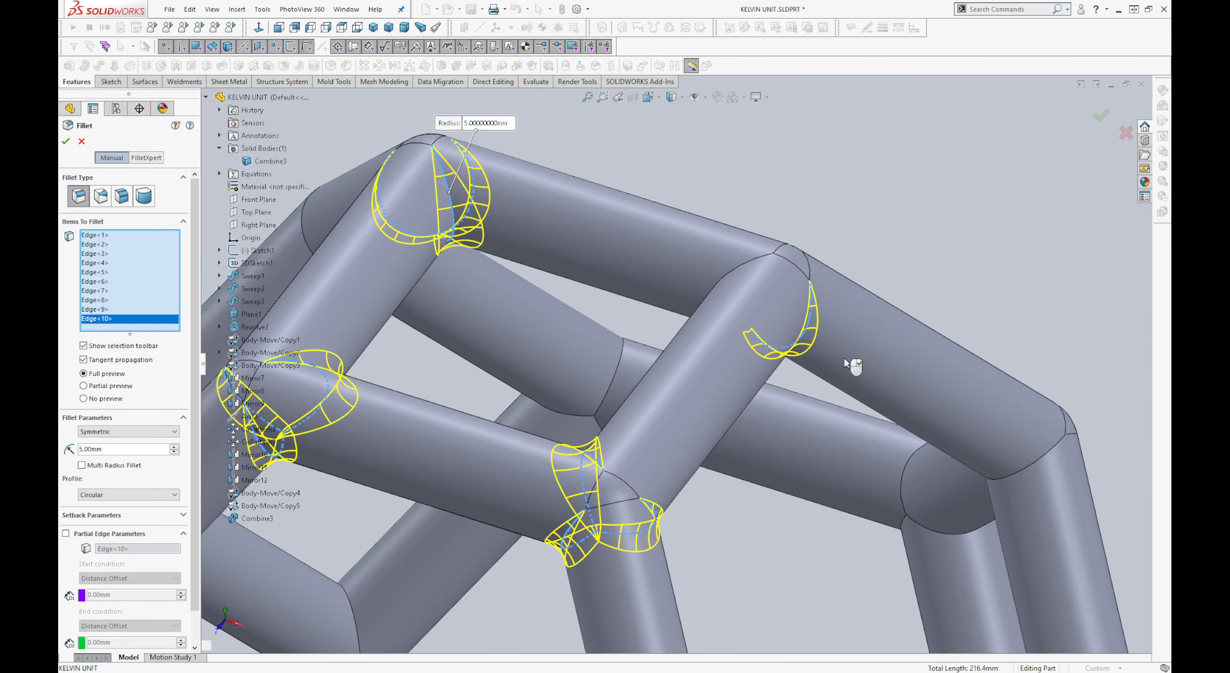
{"action": "left_click", "coordinate": [752, 261]}
{"action": "key", "text": "f"}
{"action": "scroll", "coordinate": [588, 290], "scroll_direction": "down", "scroll_amount": 5}
{"action": "scroll", "coordinate": [773, 312], "scroll_direction": "down", "scroll_amount": 5}
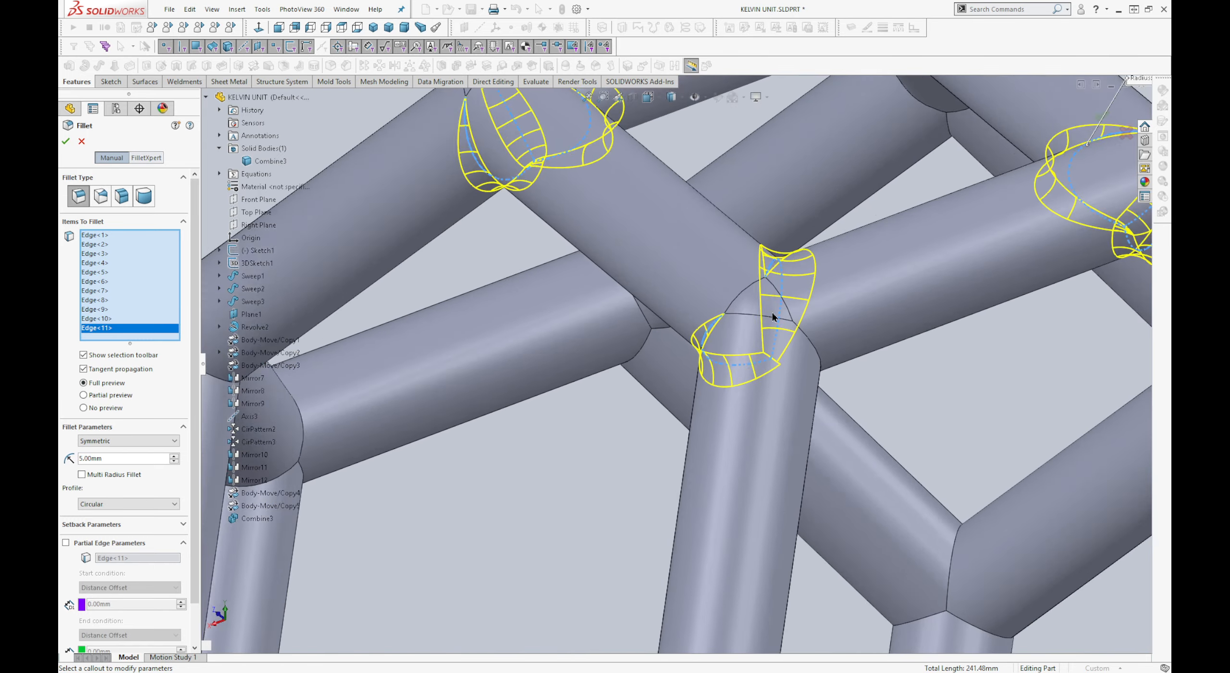
{"action": "left_click", "coordinate": [816, 350]}
{"action": "scroll", "coordinate": [812, 347], "scroll_direction": "up", "scroll_amount": 5}
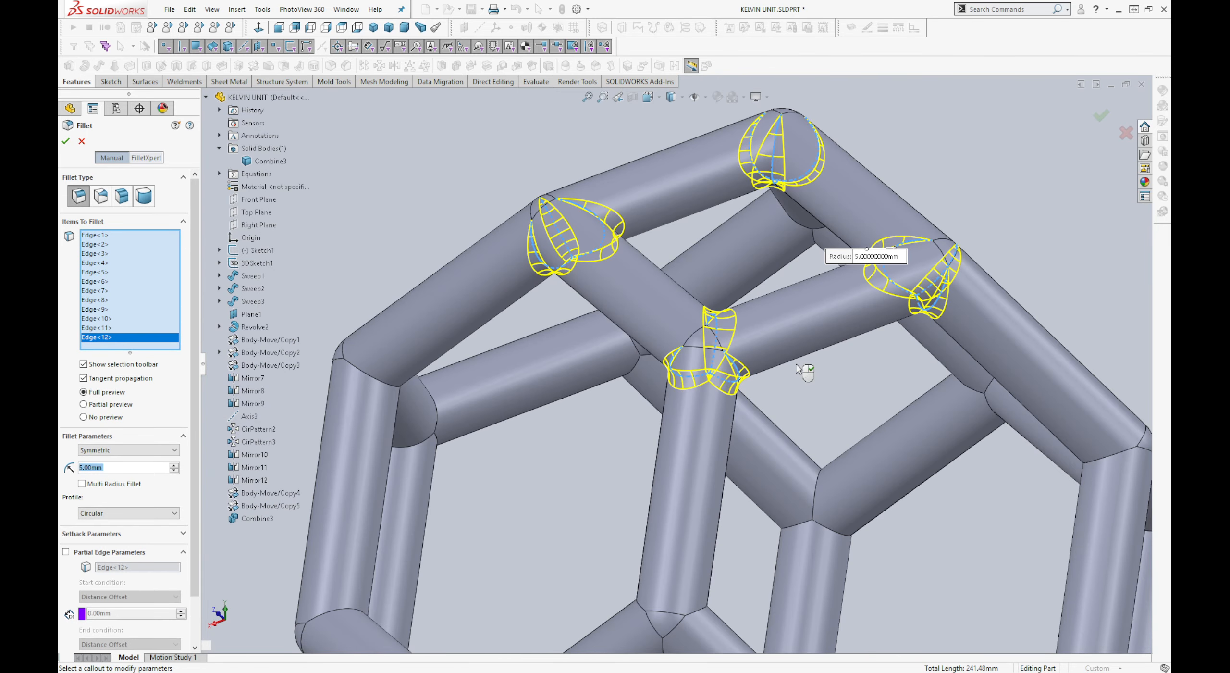
{"action": "right_click", "coordinate": [797, 368]}
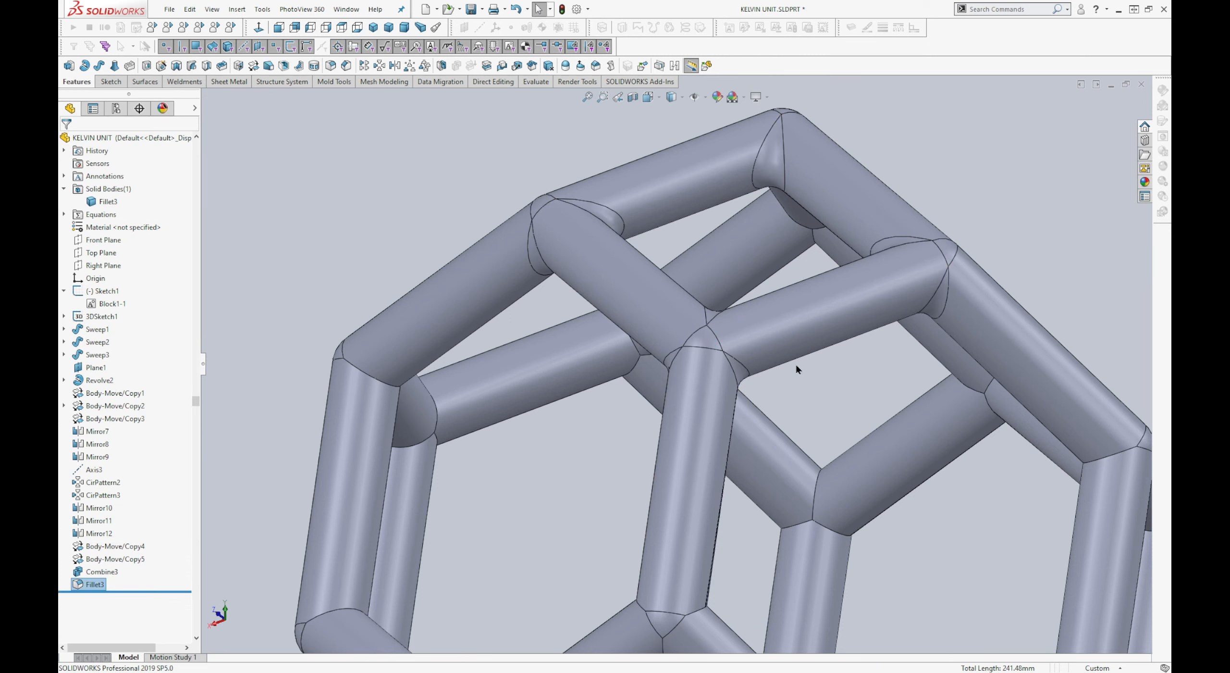
Step: Examine the filleted strut joints from several sides around the whole unit cell
{"action": "scroll", "coordinate": [794, 366], "scroll_direction": "up", "scroll_amount": 5}
{"action": "middle_click_drag", "start_coordinate": [794, 365], "coordinate": [695, 386]}
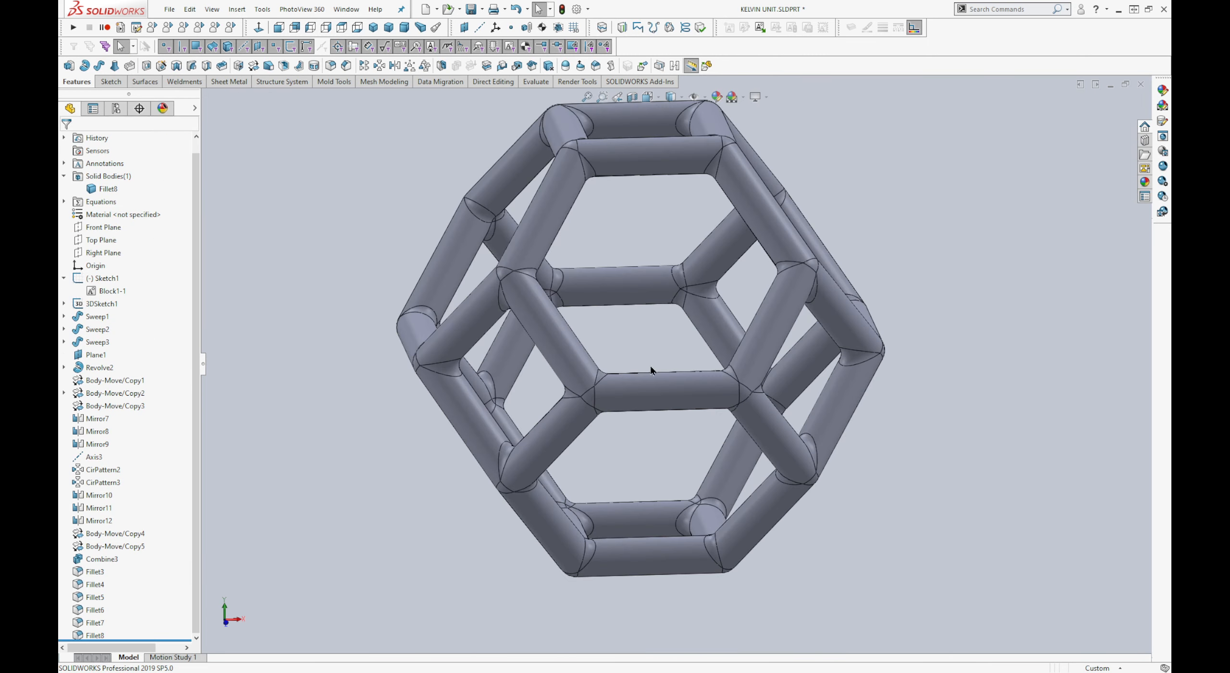
{"action": "middle_click_drag", "start_coordinate": [650, 370], "coordinate": [710, 273]}
{"action": "middle_click_drag", "start_coordinate": [734, 369], "coordinate": [483, 393]}
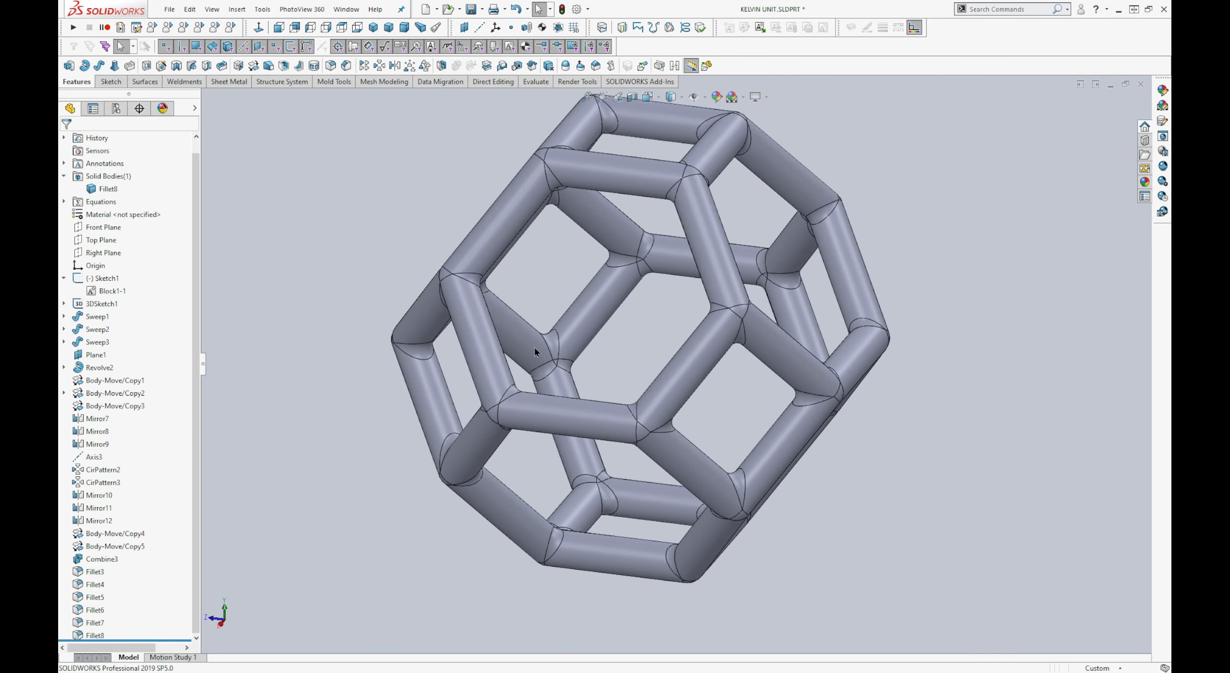
Step: Zoom out to the complete filleted unit cell and open the display style choices
{"action": "key", "text": "z"}
{"action": "key", "text": "z"}
{"action": "left_click", "coordinate": [682, 98]}
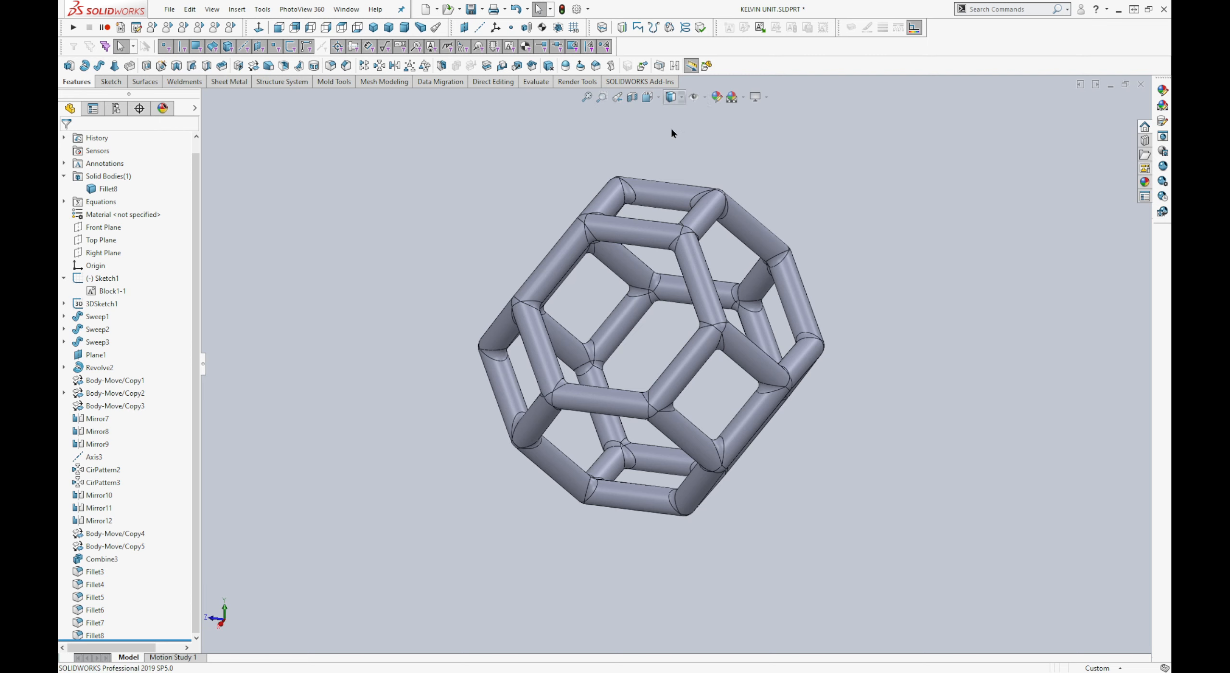